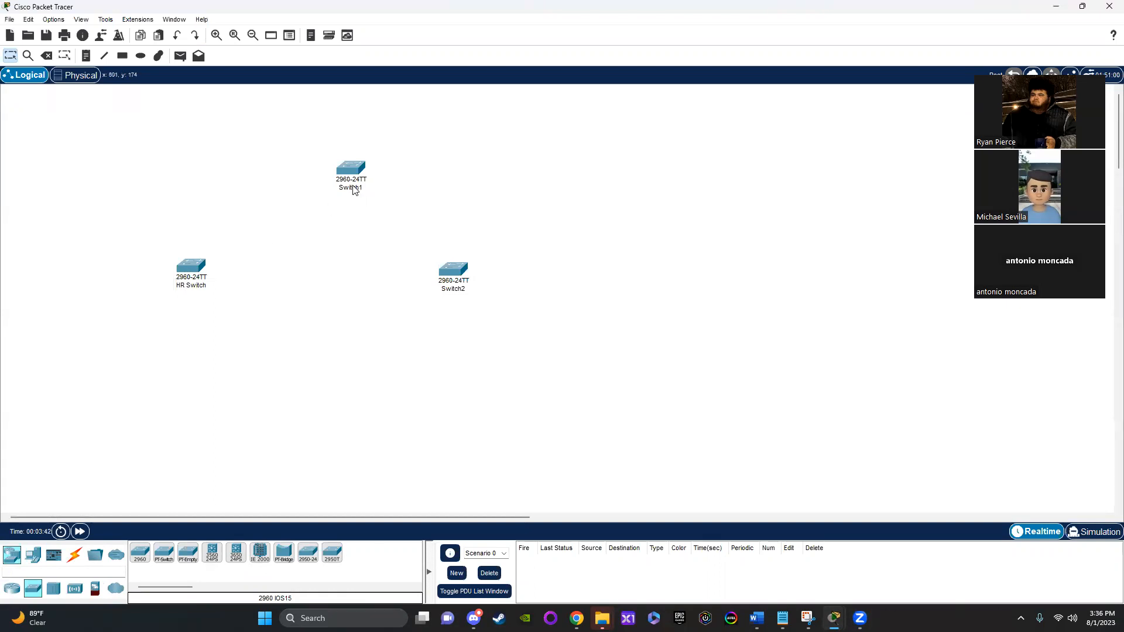
Step: Rename Switch1 as Central Switch
type("Cen")
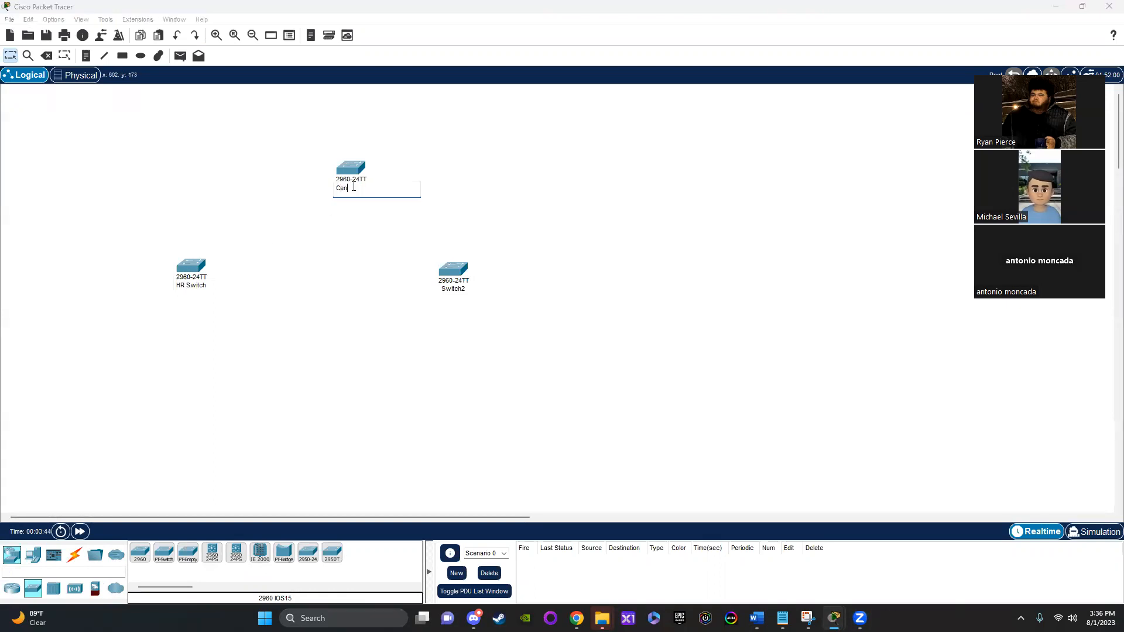
type("tral Switch")
key("Return")
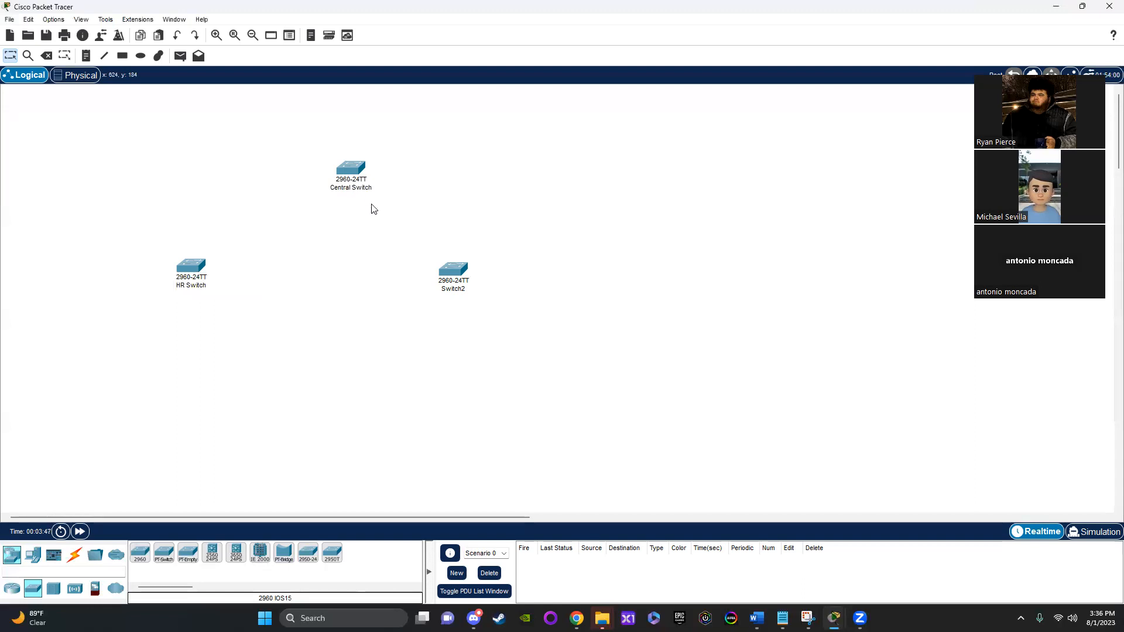
Step: Rename Switch2 as Sales Switch
left_click(455, 289)
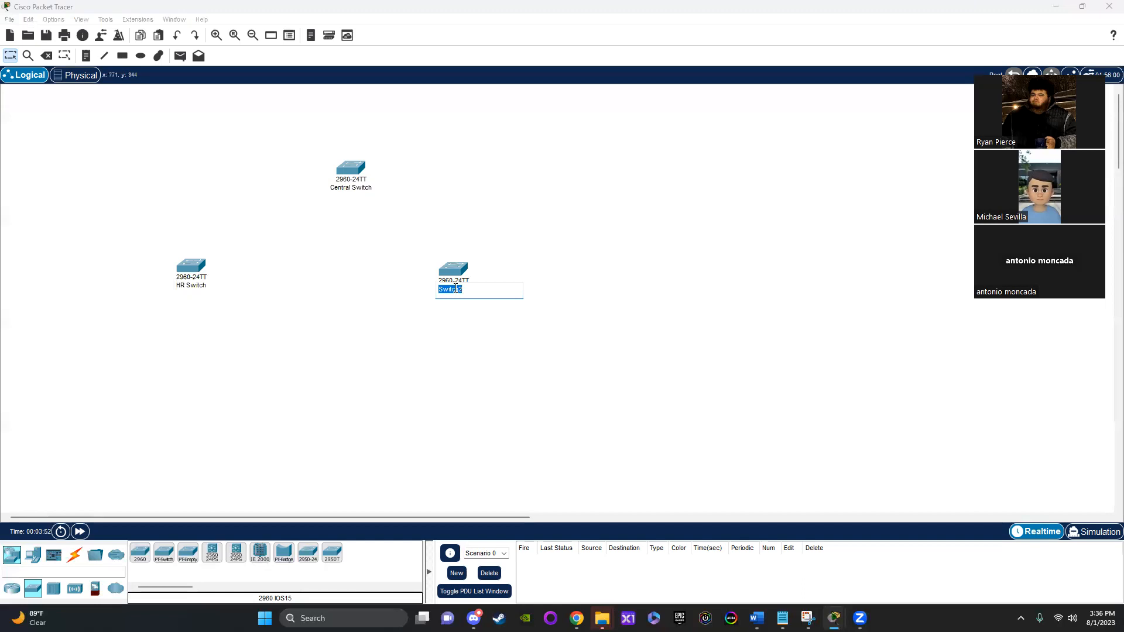
type("Sales Switch")
key("Return")
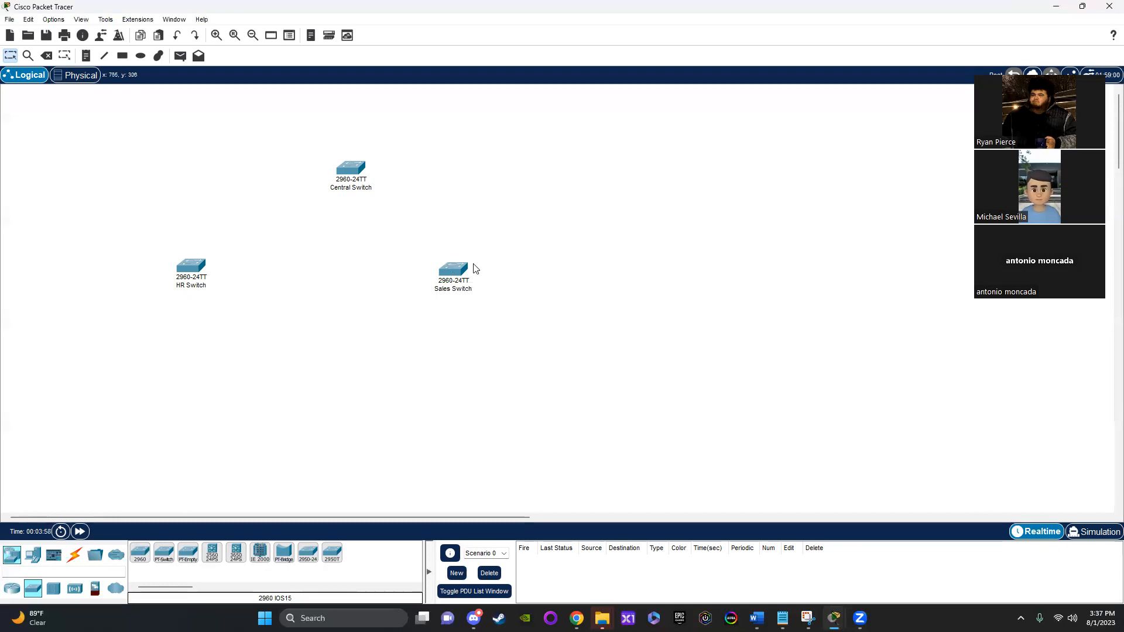
Step: Add VLAN 30 named HR to the VLAN database of the HR Switch
left_click(195, 268)
left_click(417, 125)
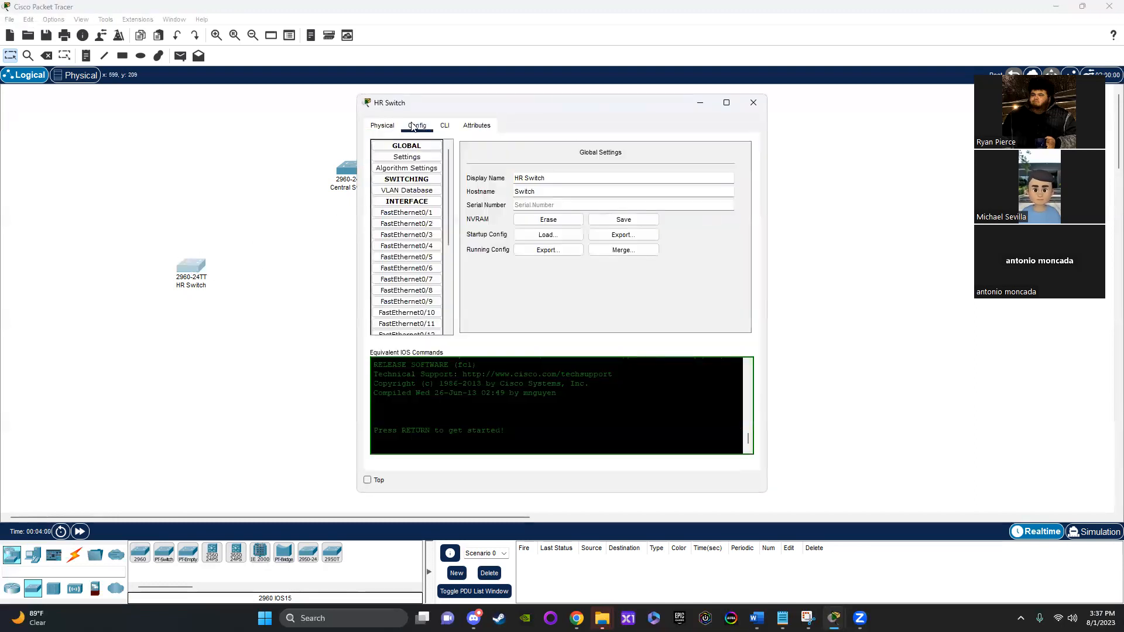
left_click(407, 191)
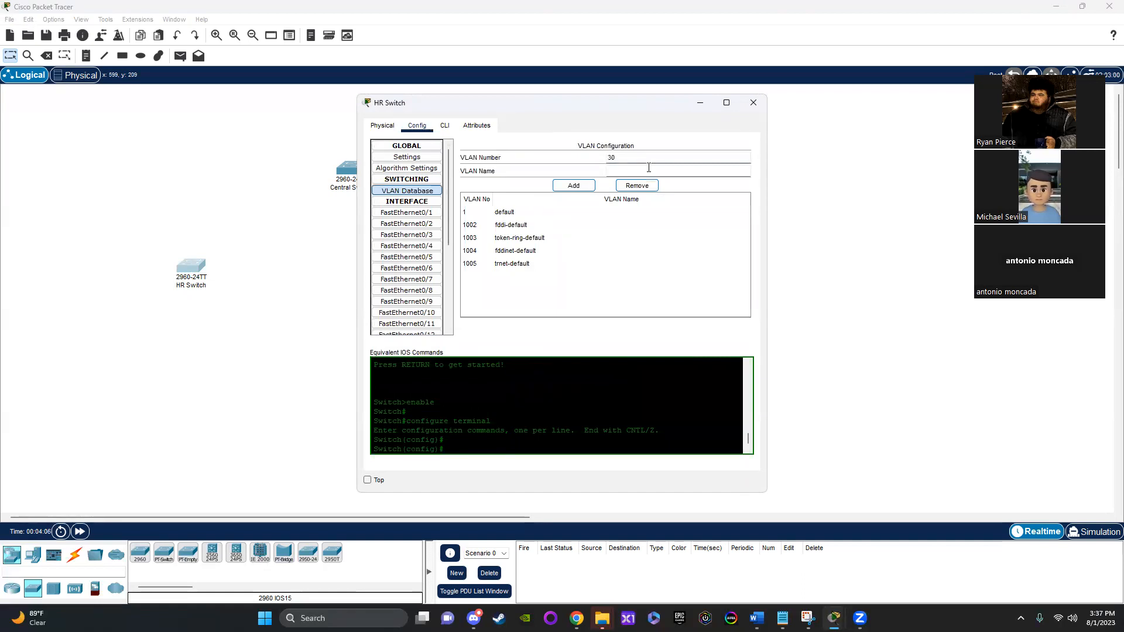
type("HR")
left_click(576, 187)
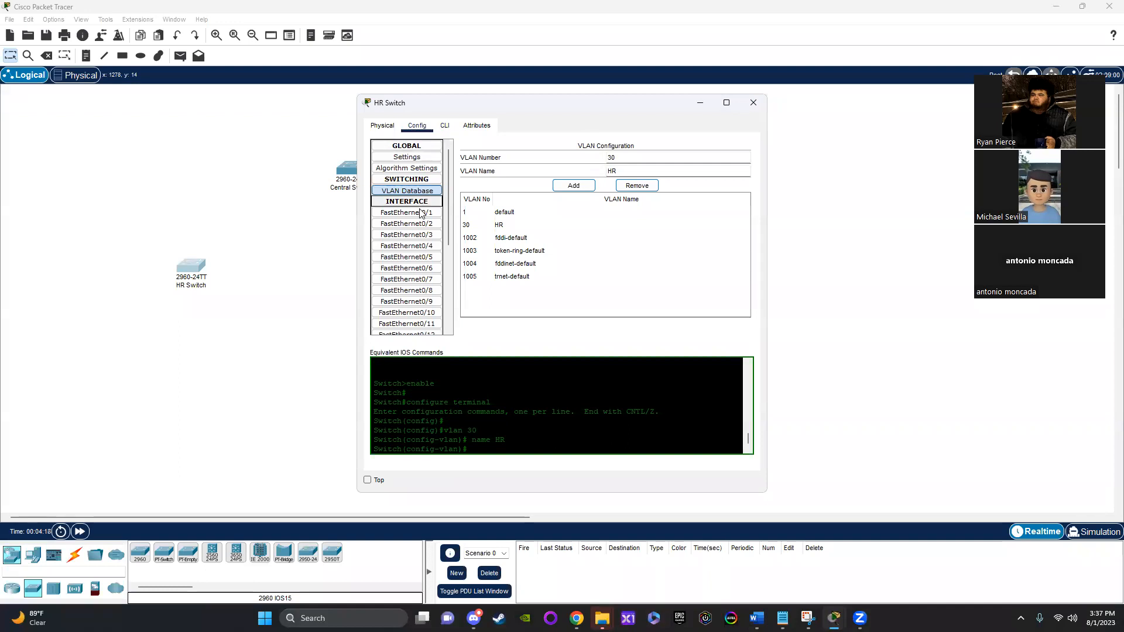
left_click(420, 213)
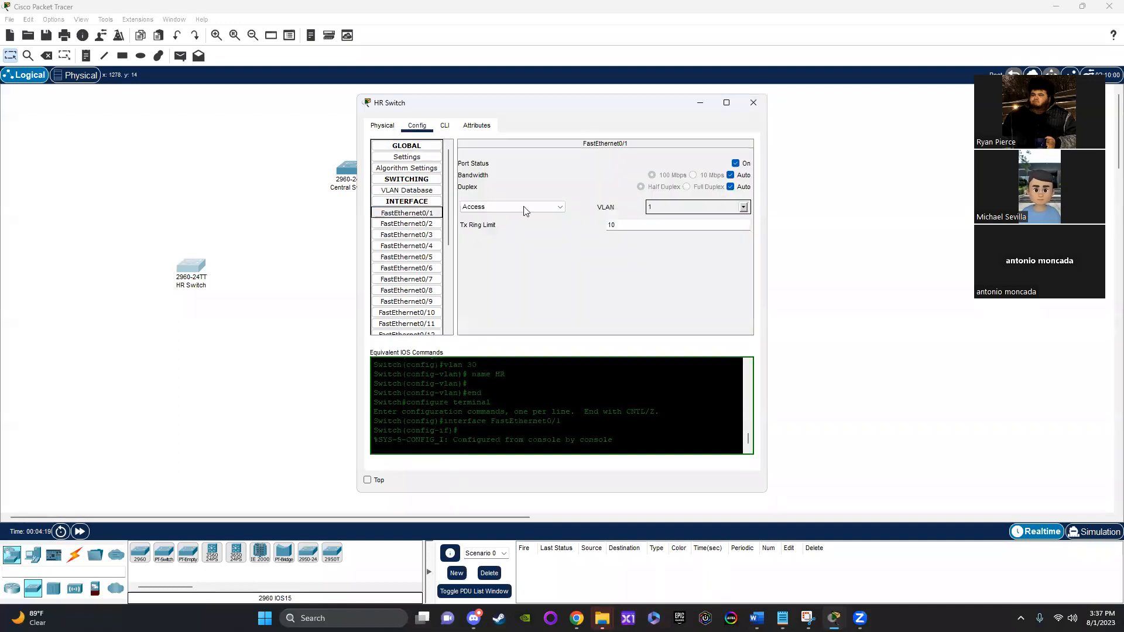
left_click(743, 207)
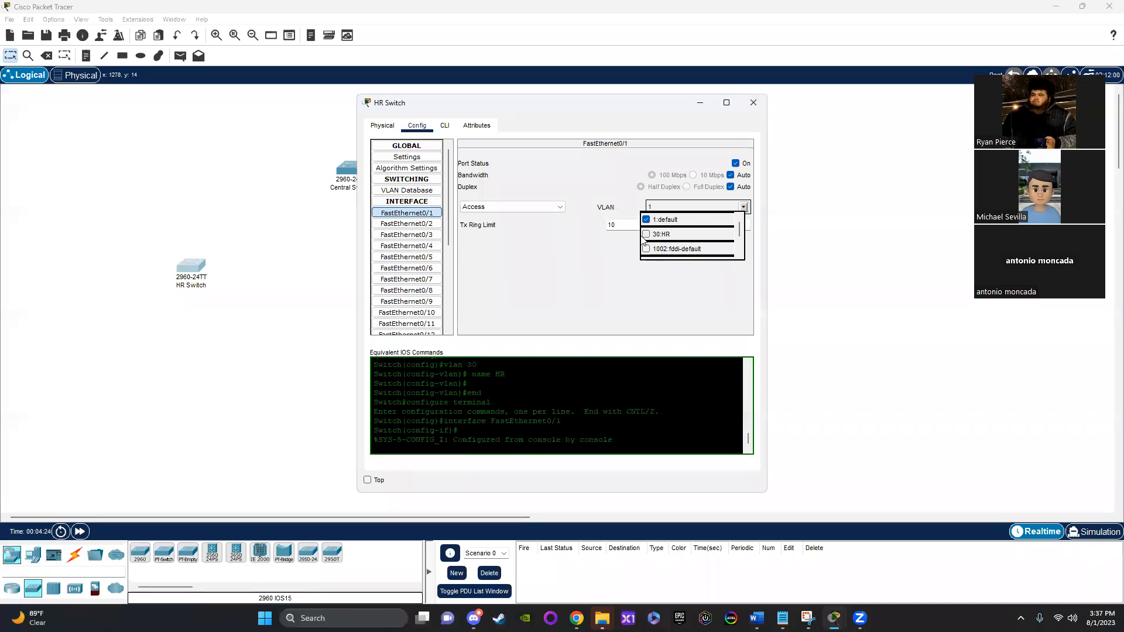
left_click(561, 269)
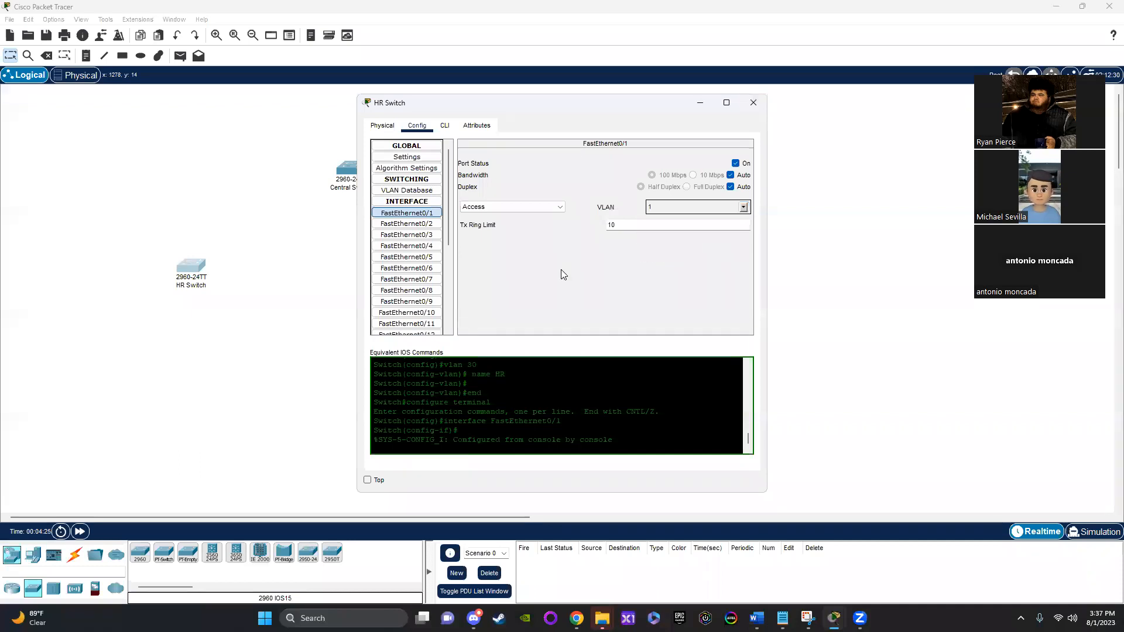
Step: Open the HR Switch's command line, end the interface configuration with "end" and enter global configuration mode with "config t"
left_click(445, 126)
key("Return")
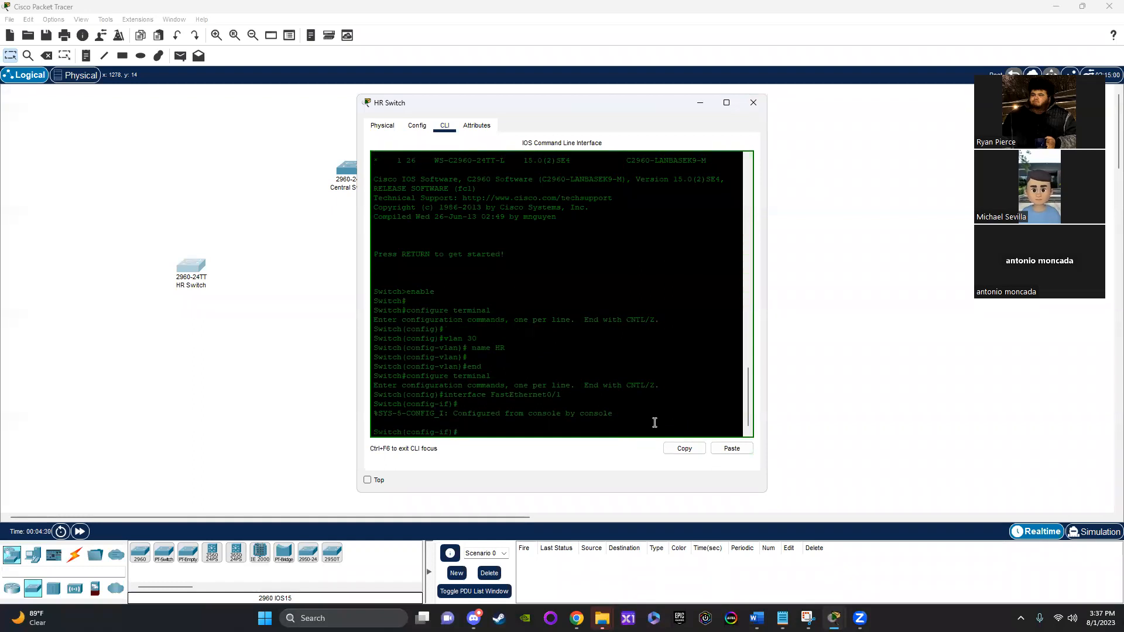
type("end")
key("Return")
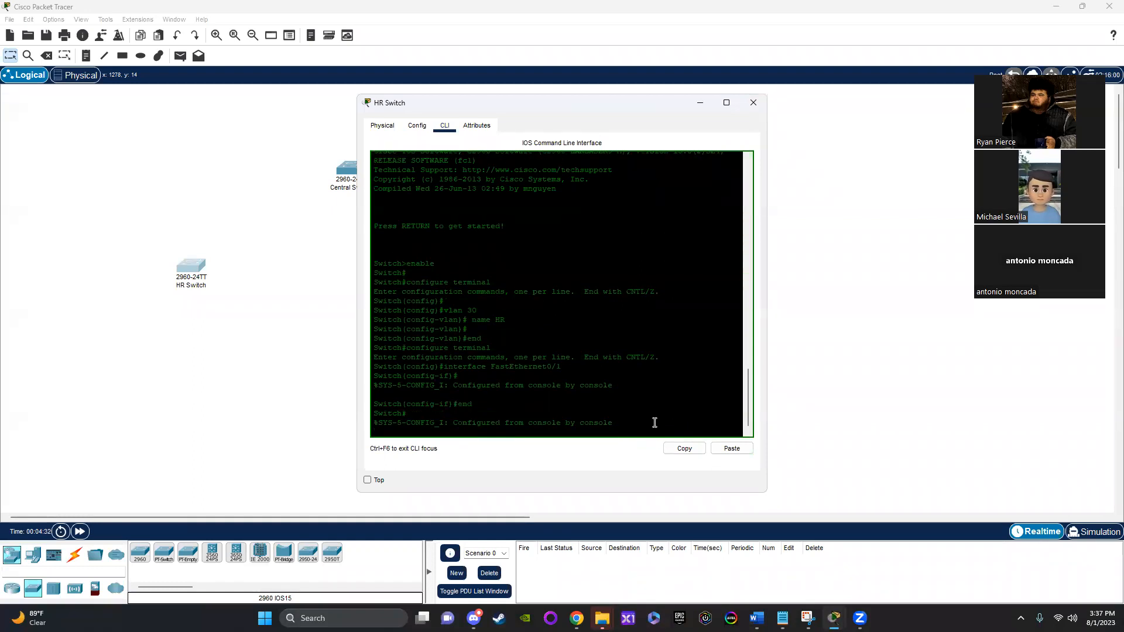
type("config t")
key("Return")
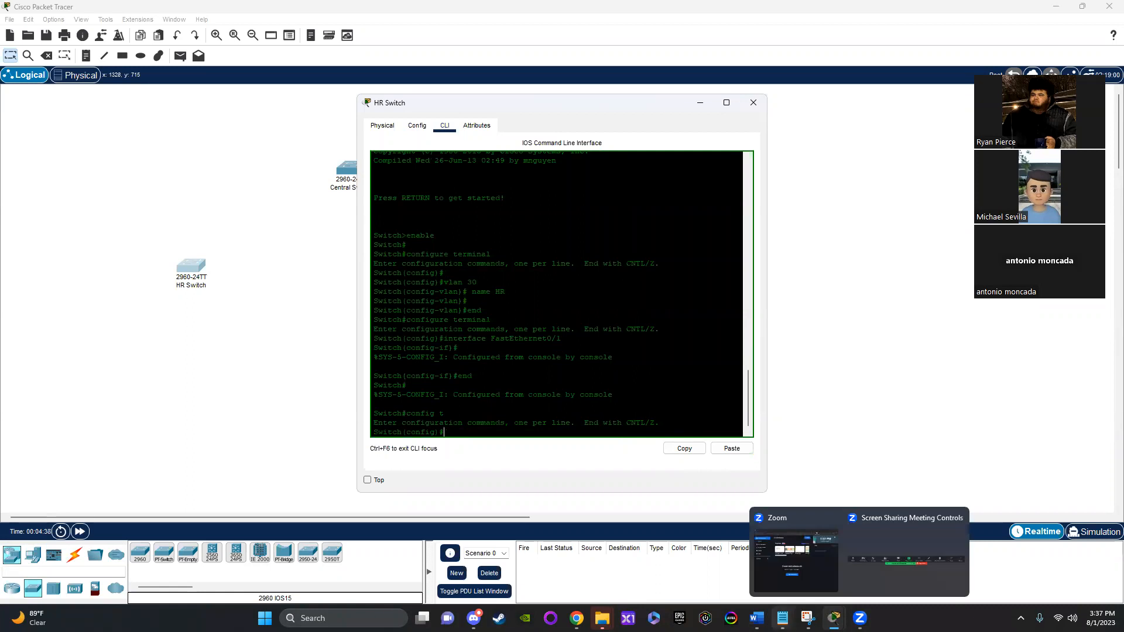
Step: Switch to Word to check the HR VLAN's interface range in the assignment diagram, and return to the HR Switch command line in Packet Tracer
mouse_move(756, 618)
left_click(905, 566)
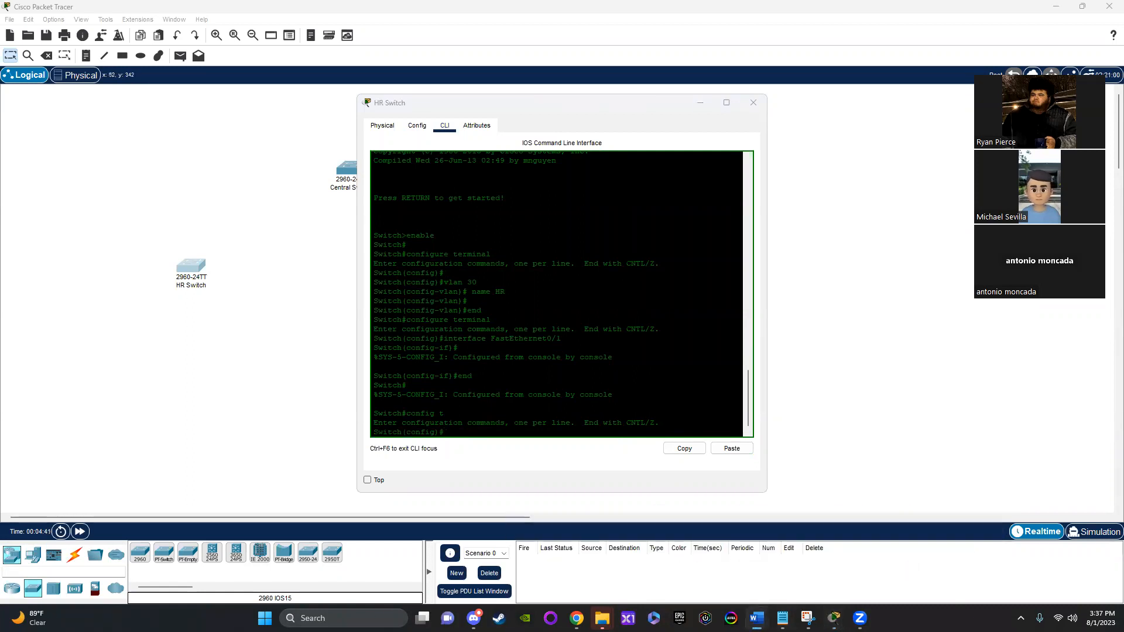
scroll(449, 293, "up", 6)
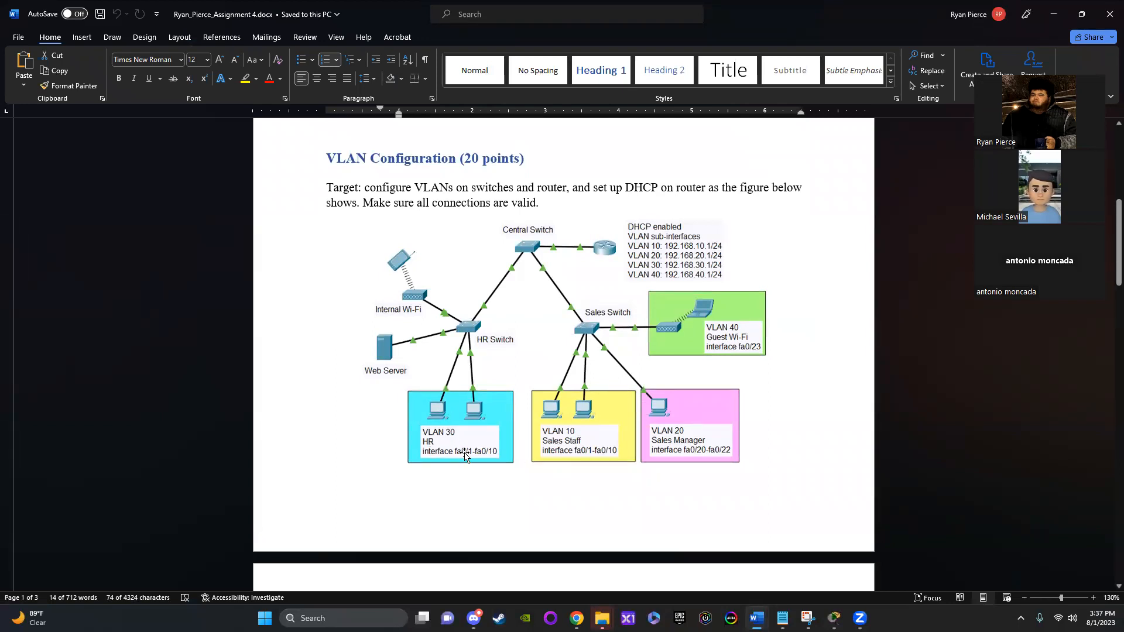
left_click_drag(849, 14, 0, 0)
left_click(475, 430)
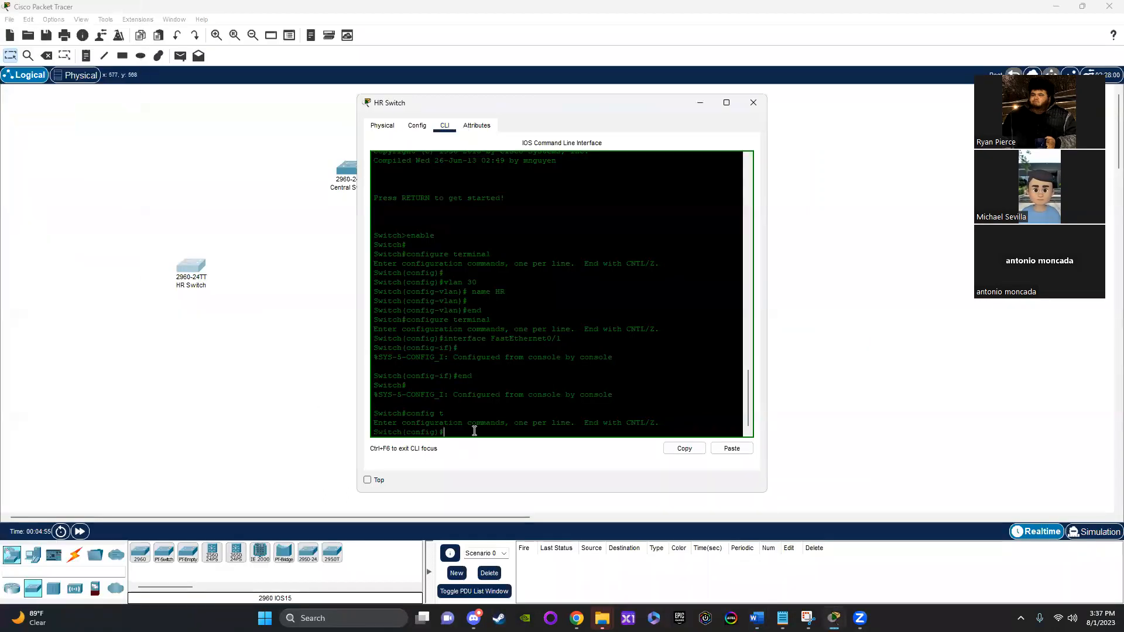
type("inter")
key("Tab")
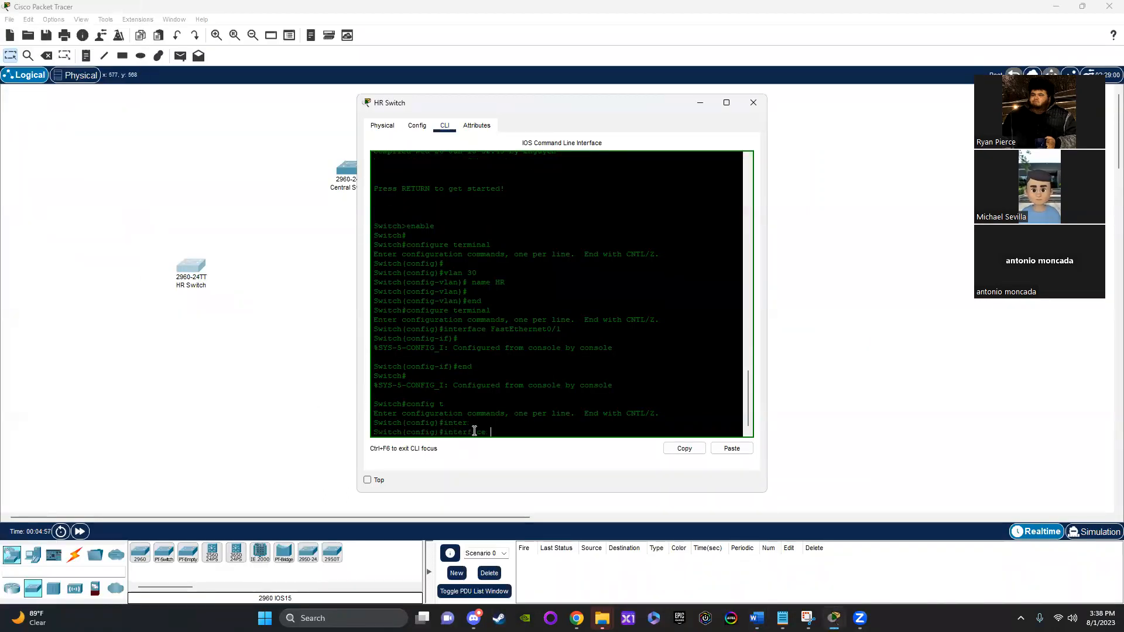
type("range")
key("Tab")
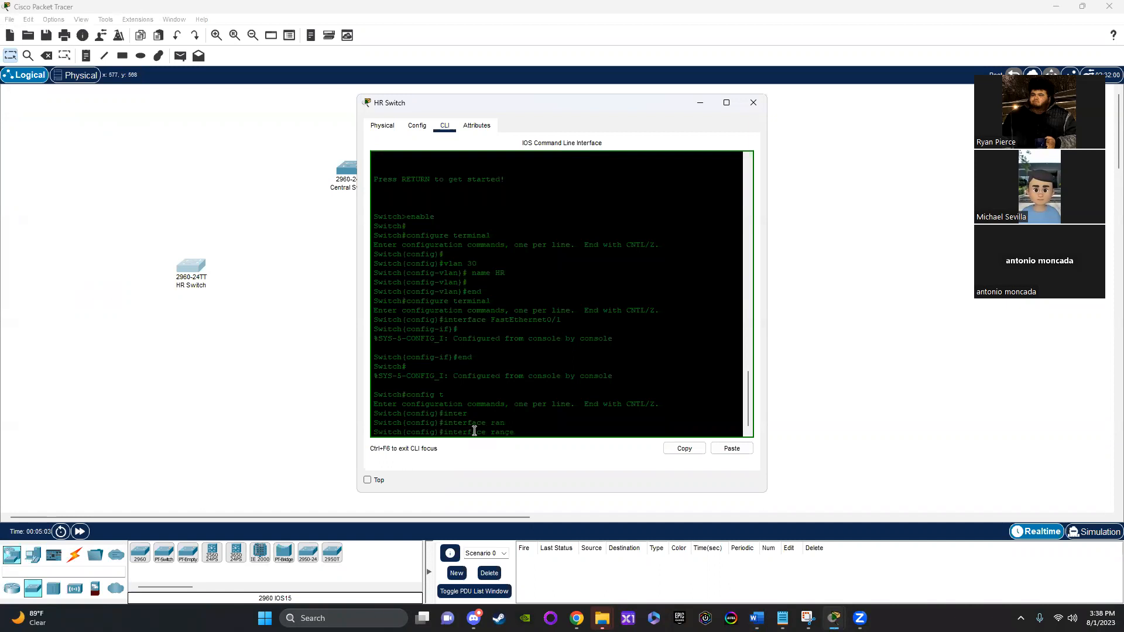
key("BackSpace")
key("BackSpace")
key("BackSpace")
key("BackSpace")
key("BackSpace")
key("BackSpace")
key("BackSpace")
key("BackSpace")
key("BackSpace")
key("BackSpace")
key("BackSpace")
key("BackSpace")
key("BackSpace")
key("BackSpace")
key("BackSpace")
Step: Enter configuration of ports 1 to 10 on the HR Switch with "interface range fastEthernet0/1 - 10"
type("int")
key("Tab")
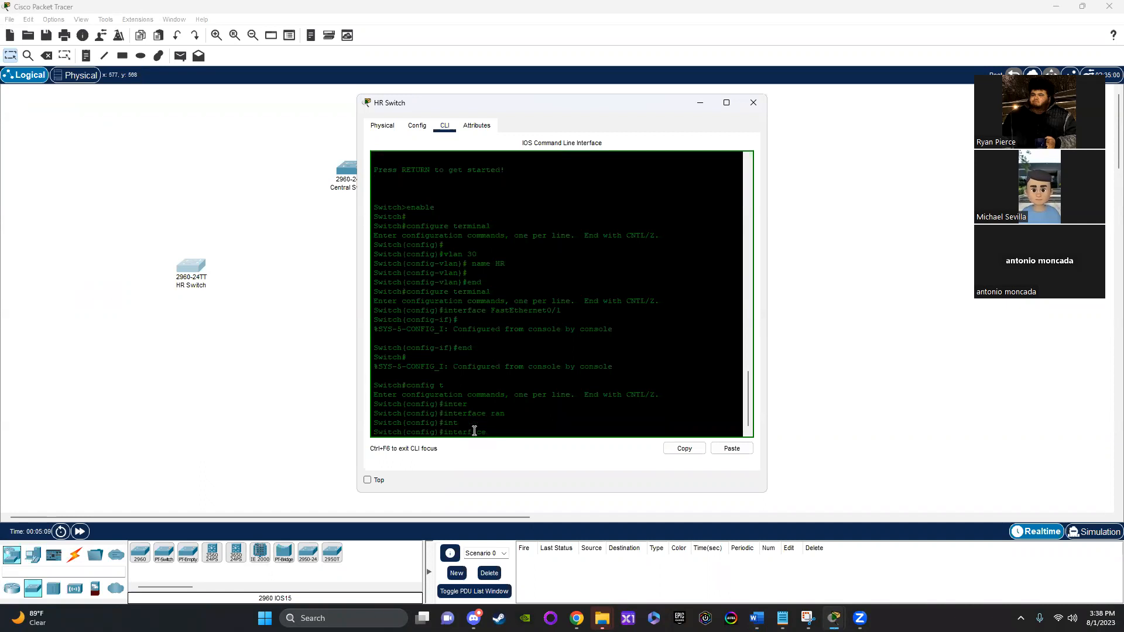
type("ran")
key("Tab")
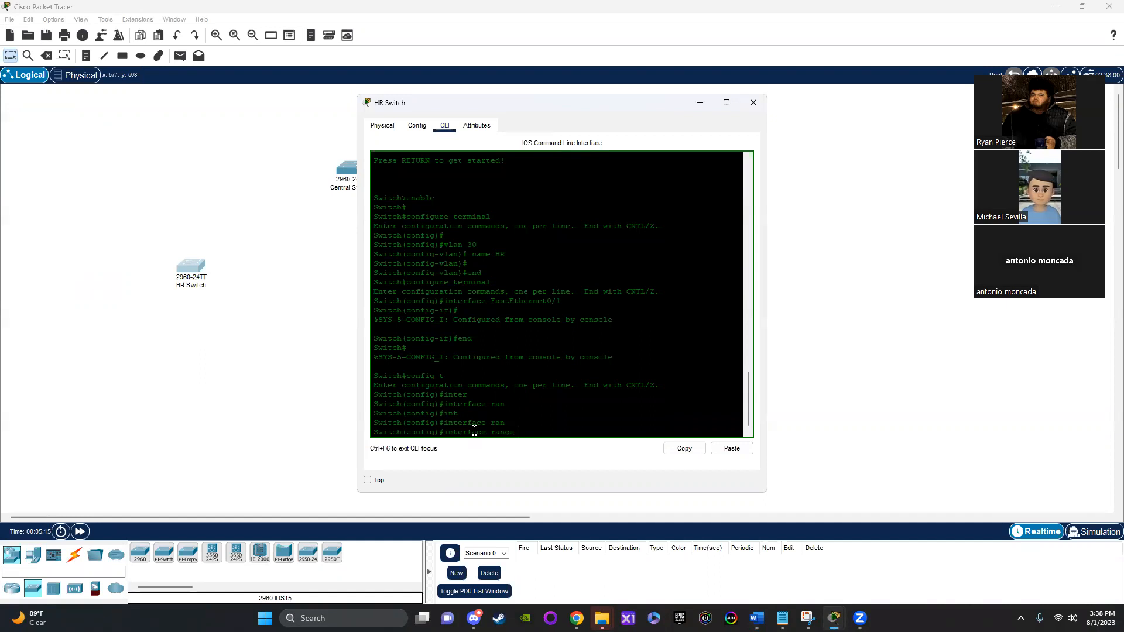
type("fas")
key("Tab")
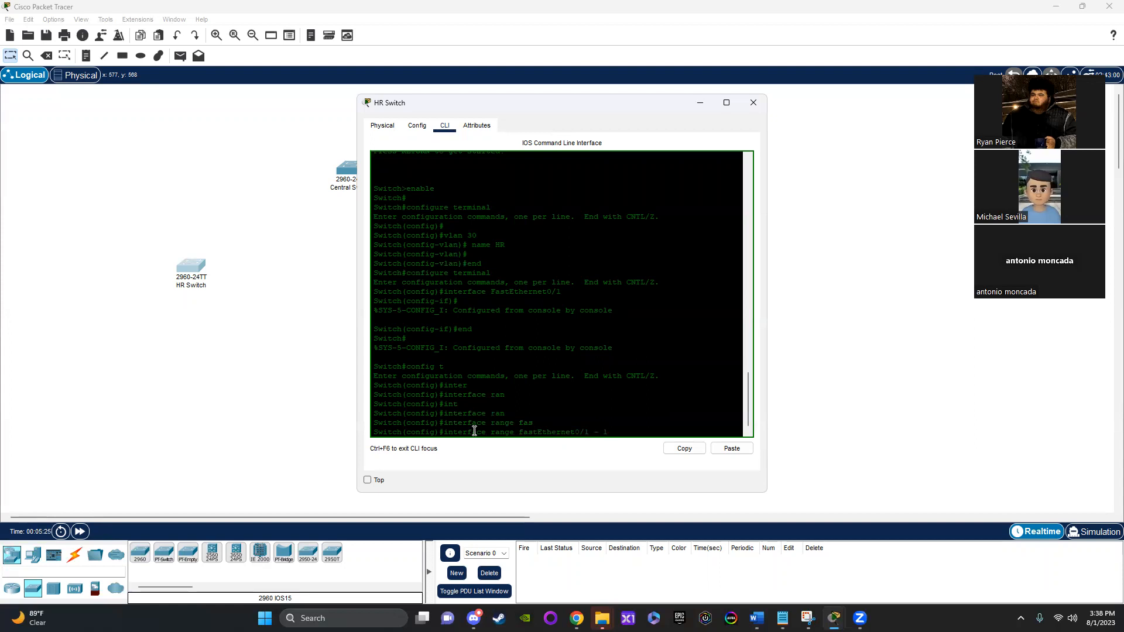
key("Return")
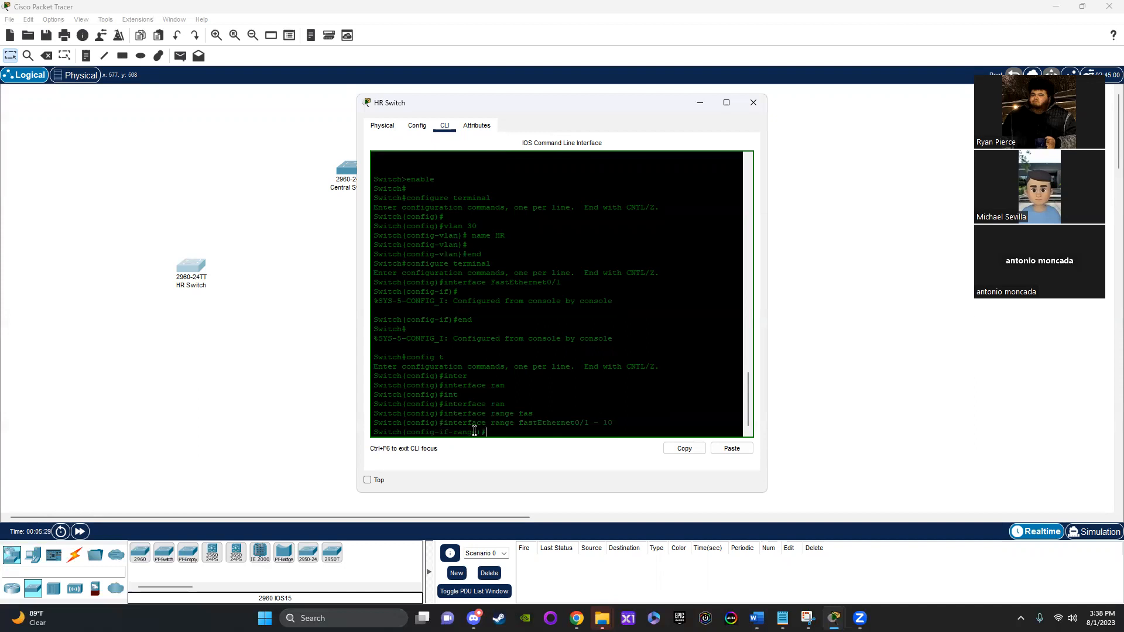
Step: Assign the selected port range to VLAN 30 with "switchport access vlan 30"
type("swi")
key("Tab")
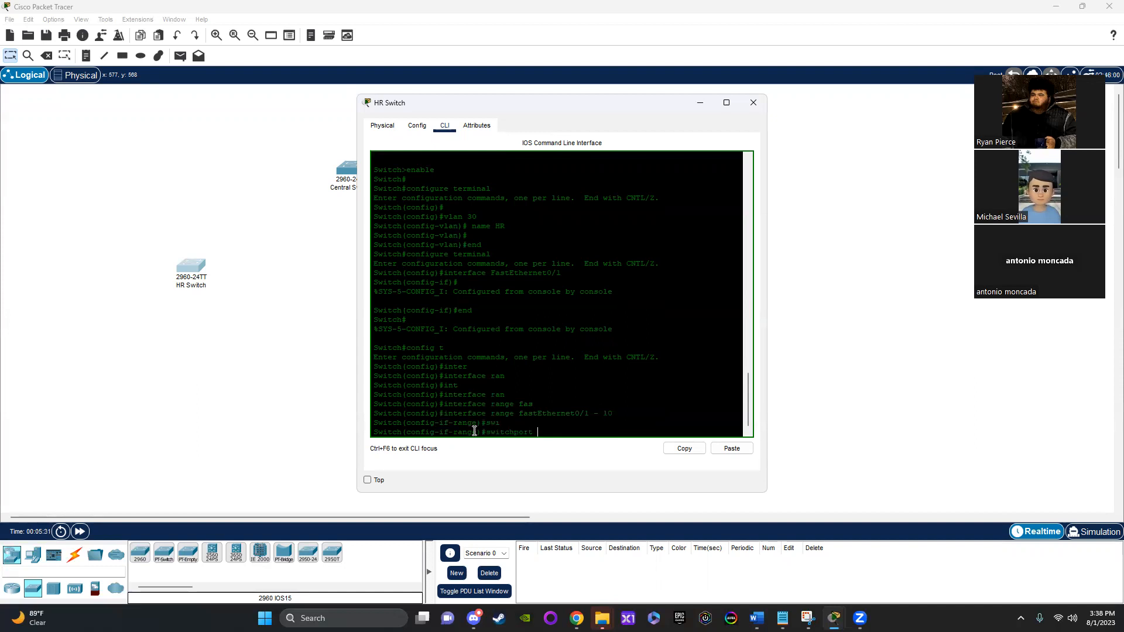
type("acc")
key("Tab")
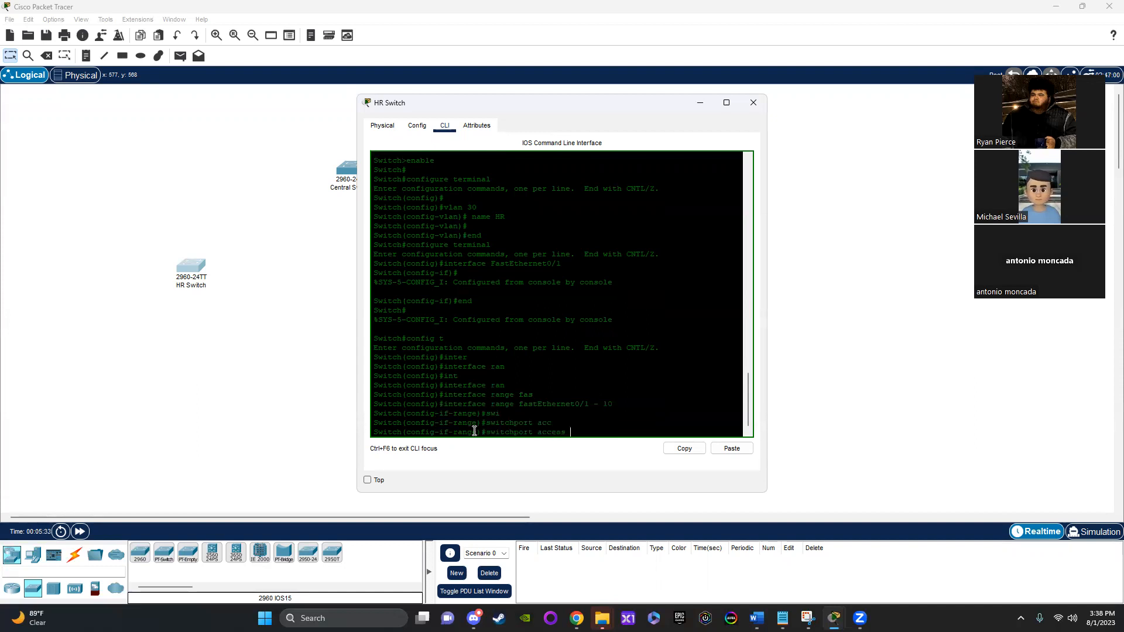
type("vlan 30")
key("Return")
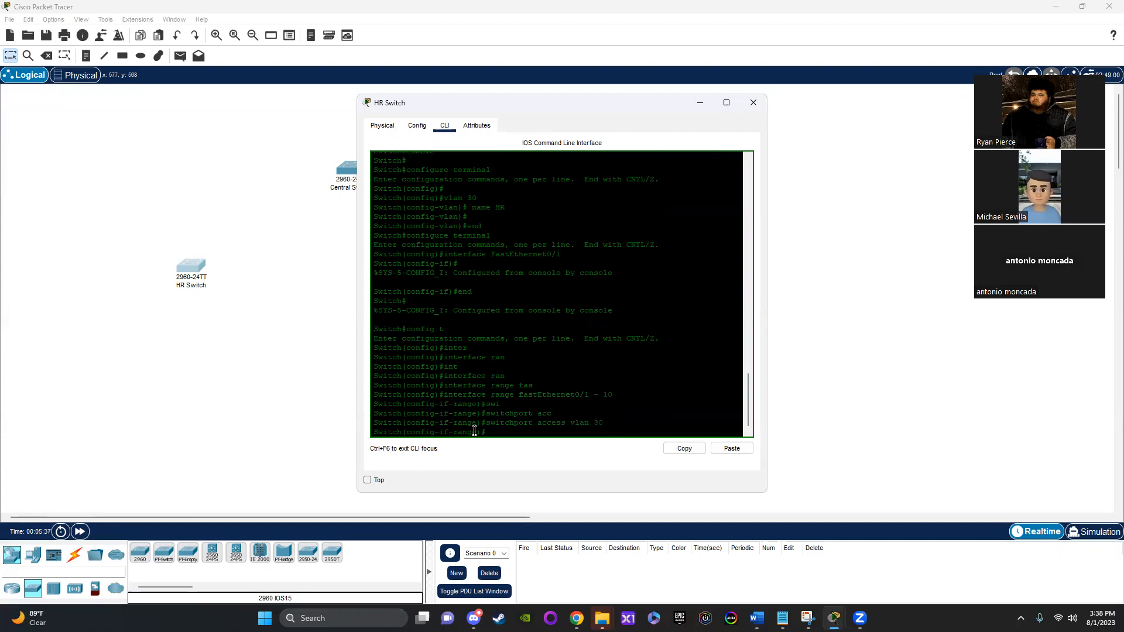
Step: Check the VLAN assignment of FastEthernet0/1 through 0/5 and FastEthernet0/11 on the HR Switch, and close its window
left_click(416, 126)
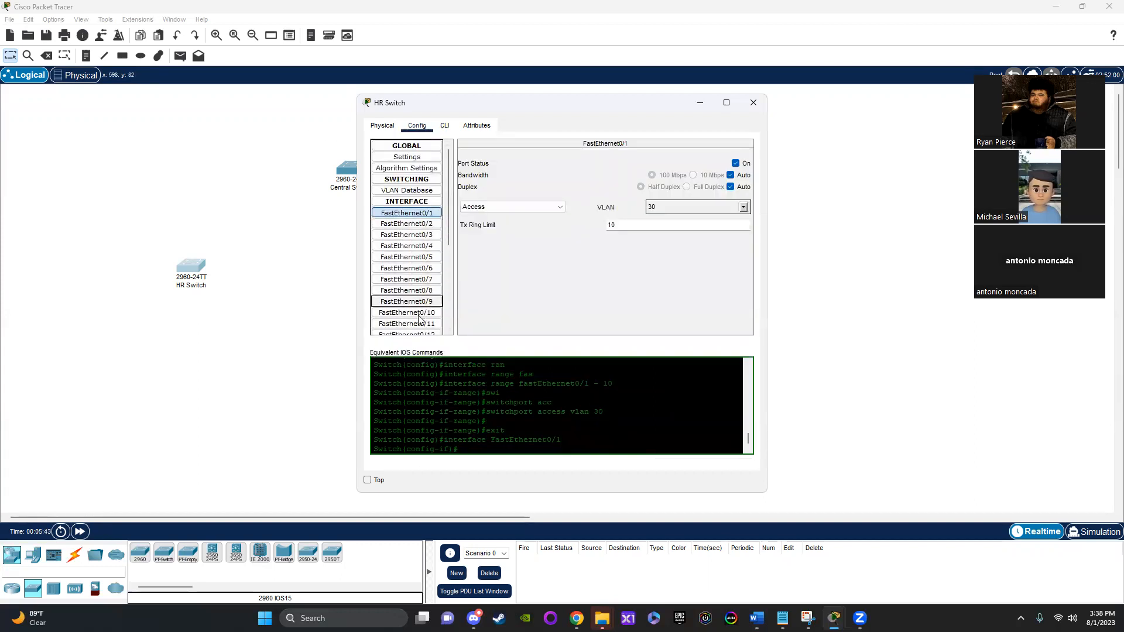
left_click(435, 324)
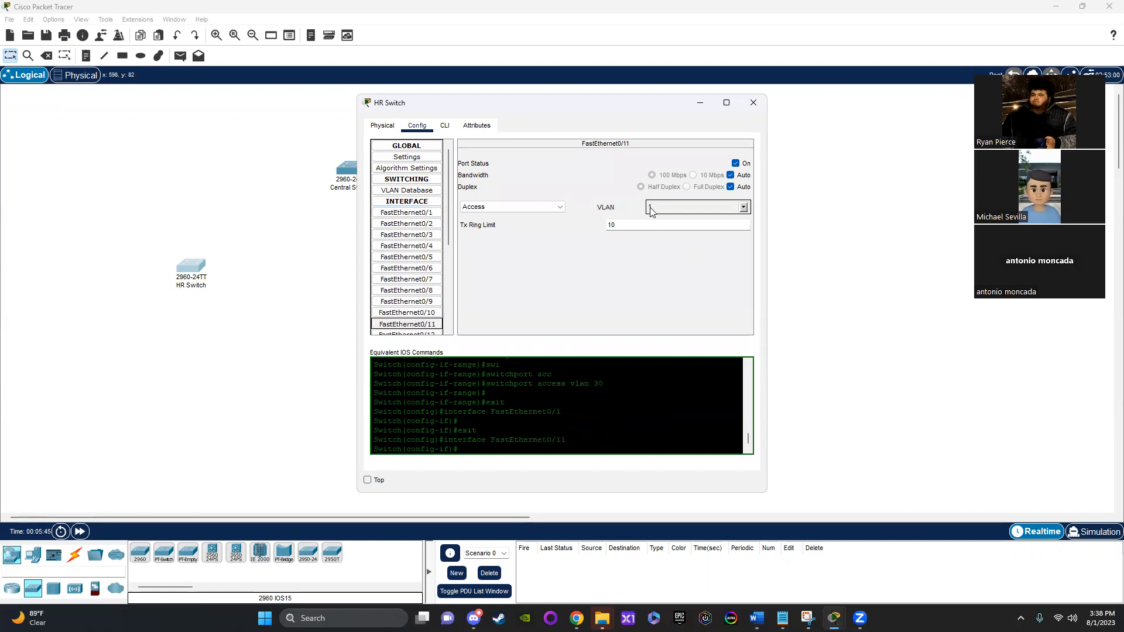
left_click(402, 213)
double_click(403, 224)
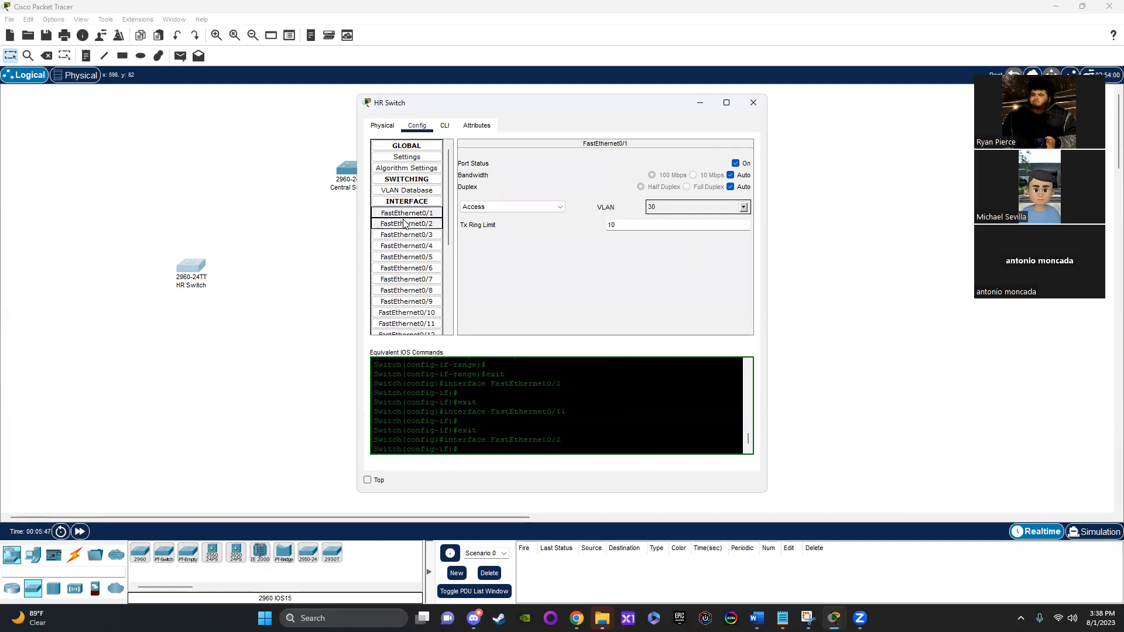
left_click(404, 236)
left_click(405, 246)
left_click(408, 257)
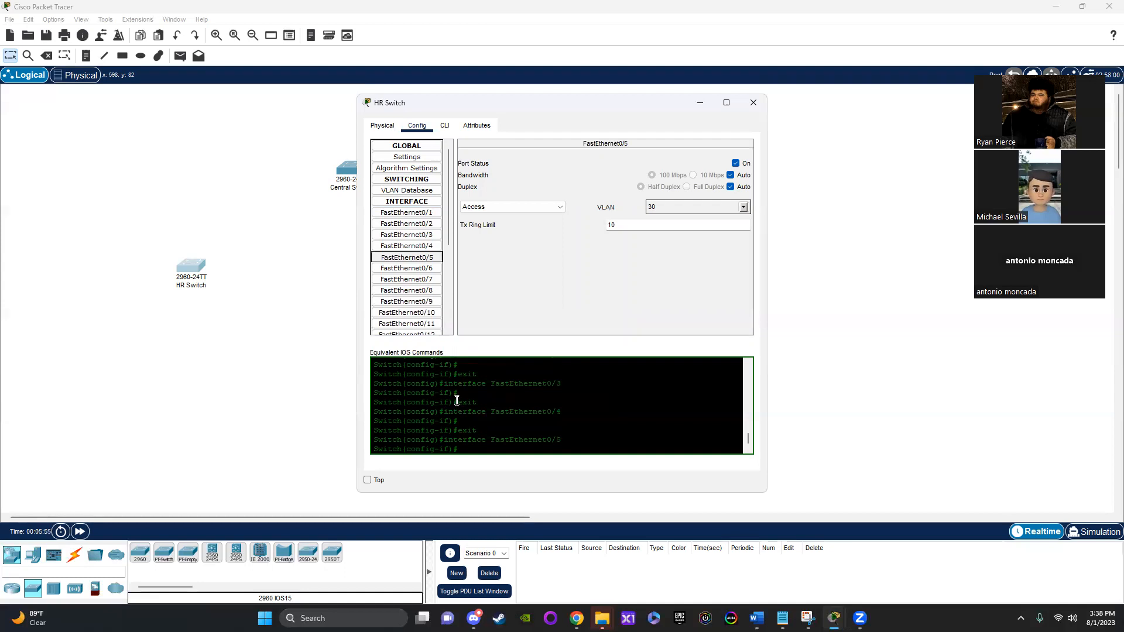
left_click(415, 212)
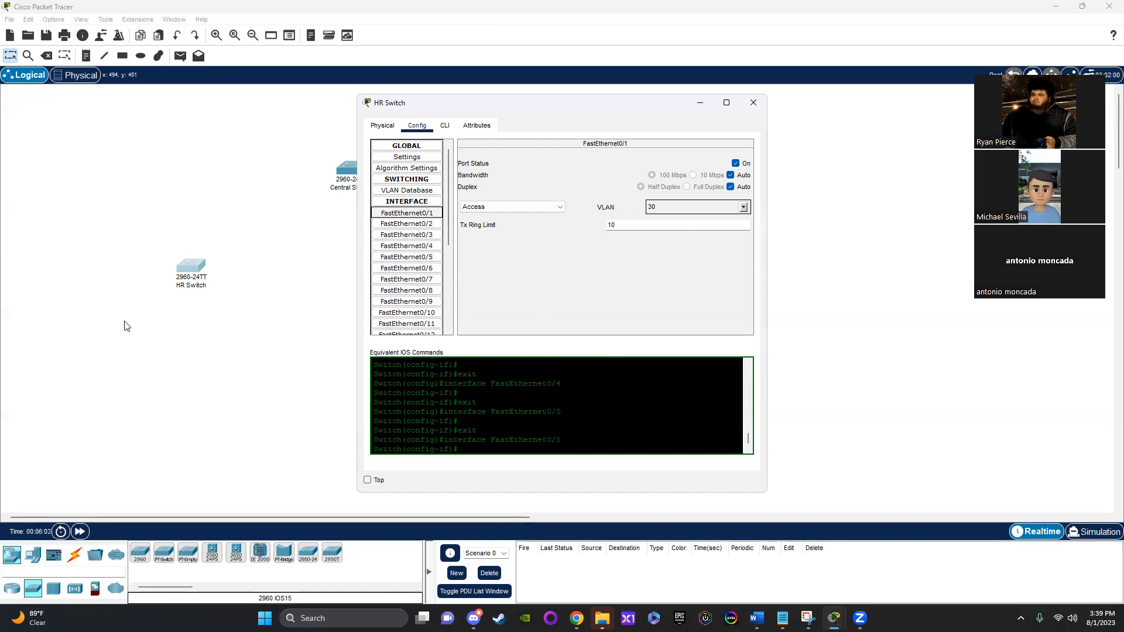
left_click(754, 104)
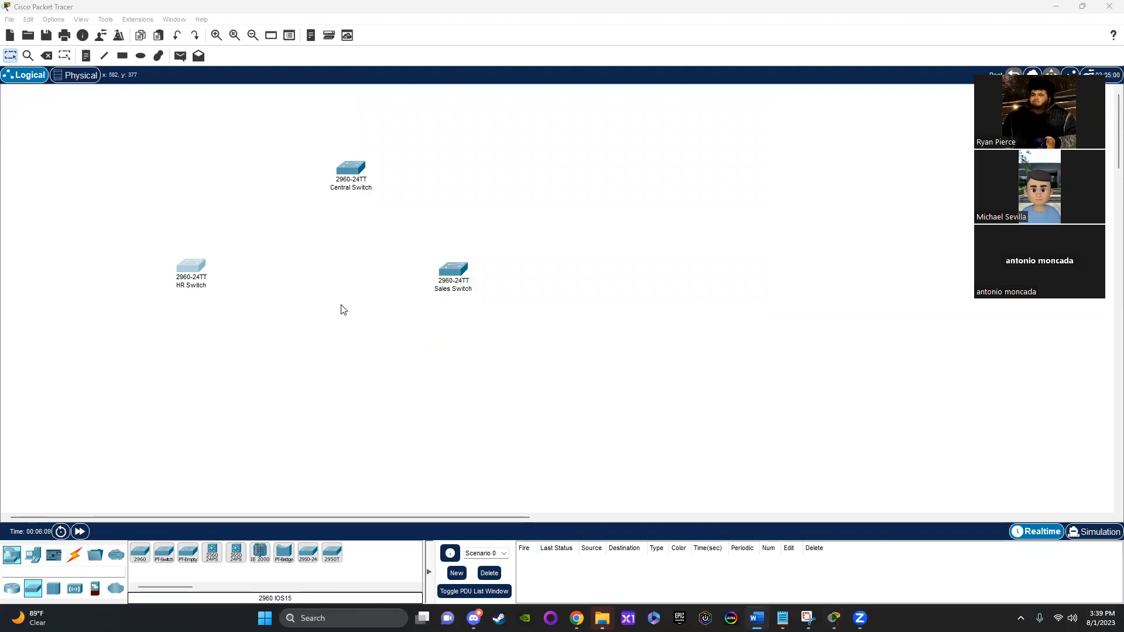
Step: Add VLAN 10 named Staff to the VLAN database of the Sales Switch
left_click(460, 269)
left_click(429, 129)
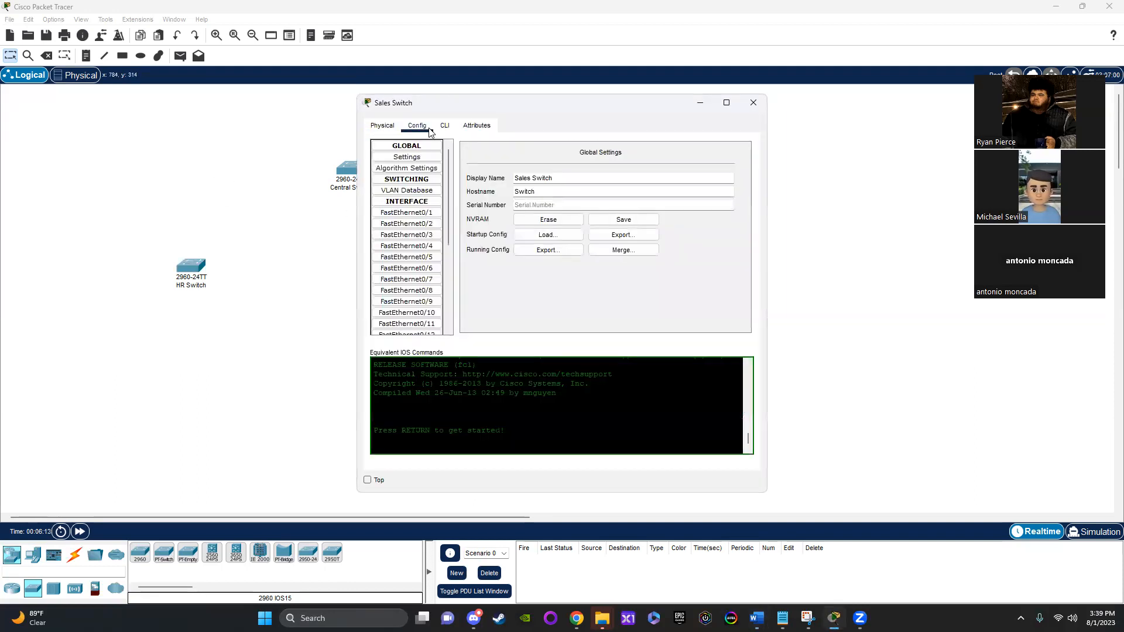
left_click(408, 191)
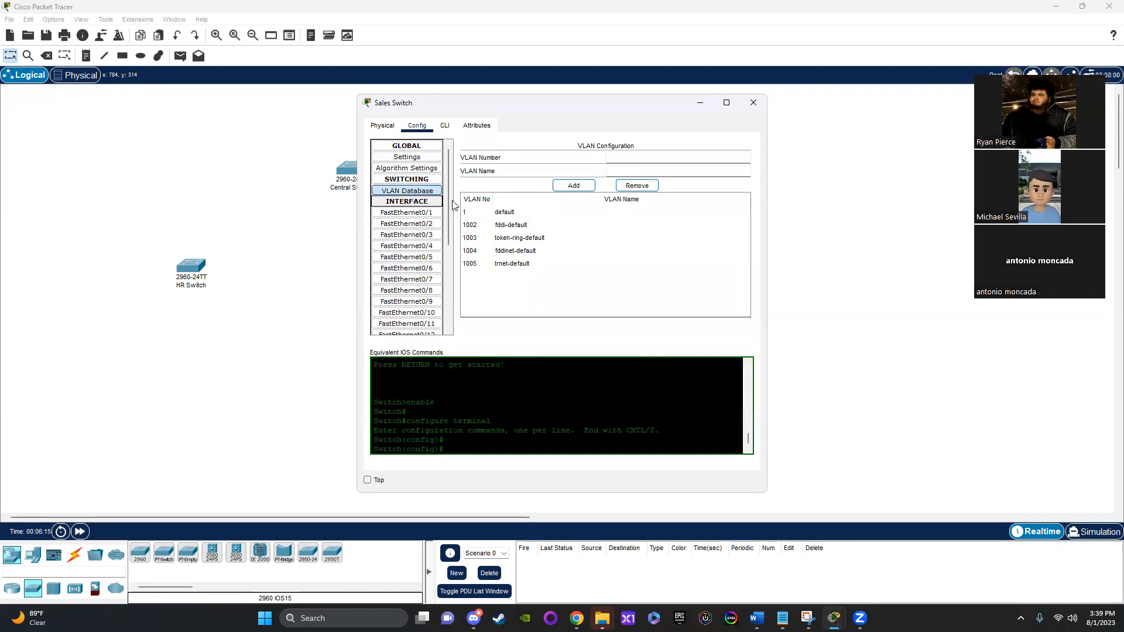
left_click(621, 159)
type("10")
left_click(612, 172)
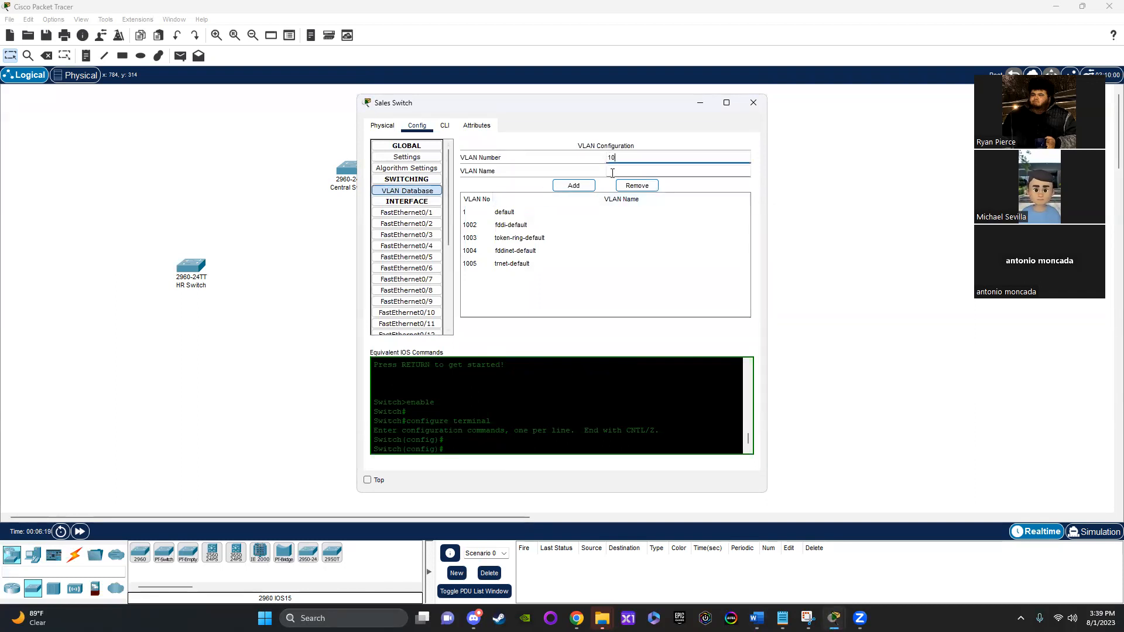
type("Staff")
left_click(574, 186)
Step: Add VLAN 20 named Manager to the VLAN database of the Sales Switch
left_click(666, 161)
key("ctrl+a")
type("20")
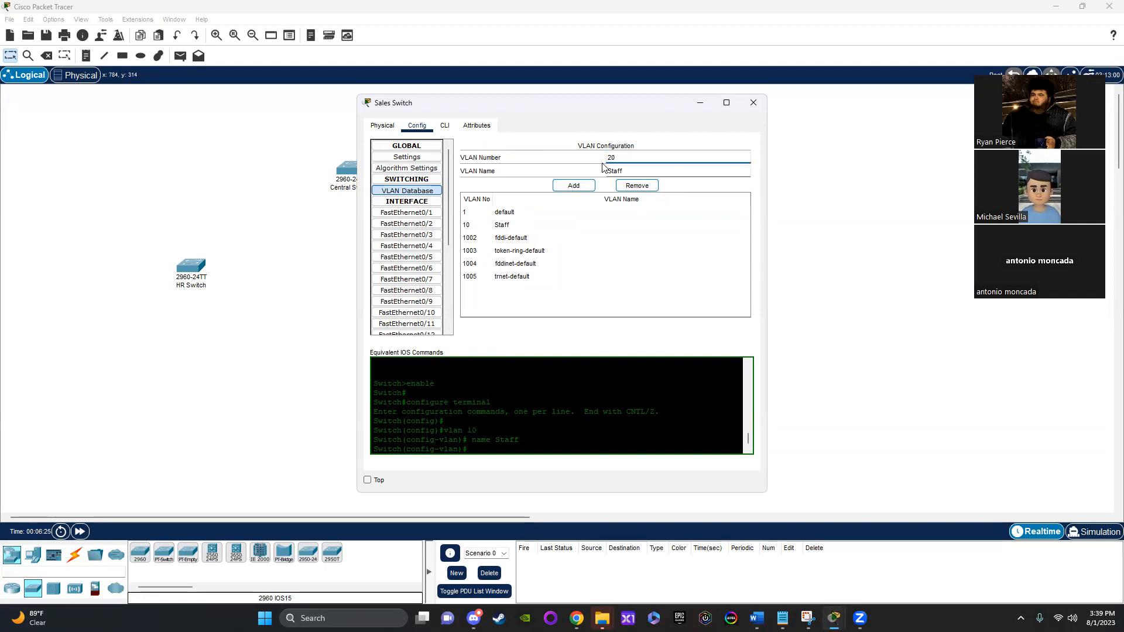
double_click(632, 169)
type("Manager")
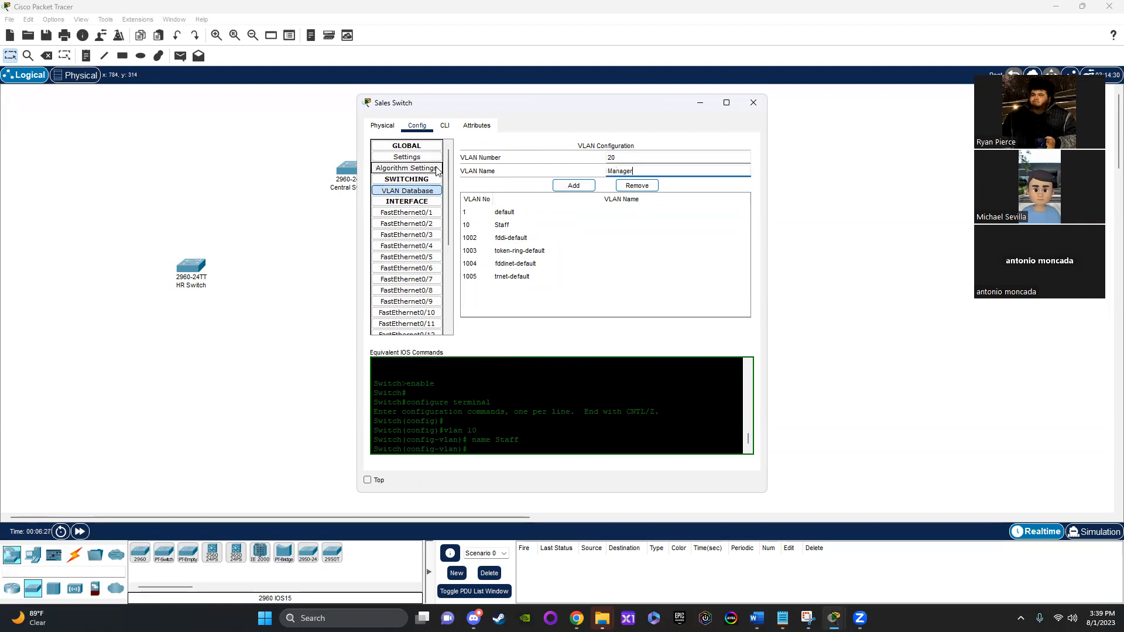
left_click(577, 186)
Step: Add VLAN 40 named Guest to the VLAN database of the Sales Switch
double_click(627, 158)
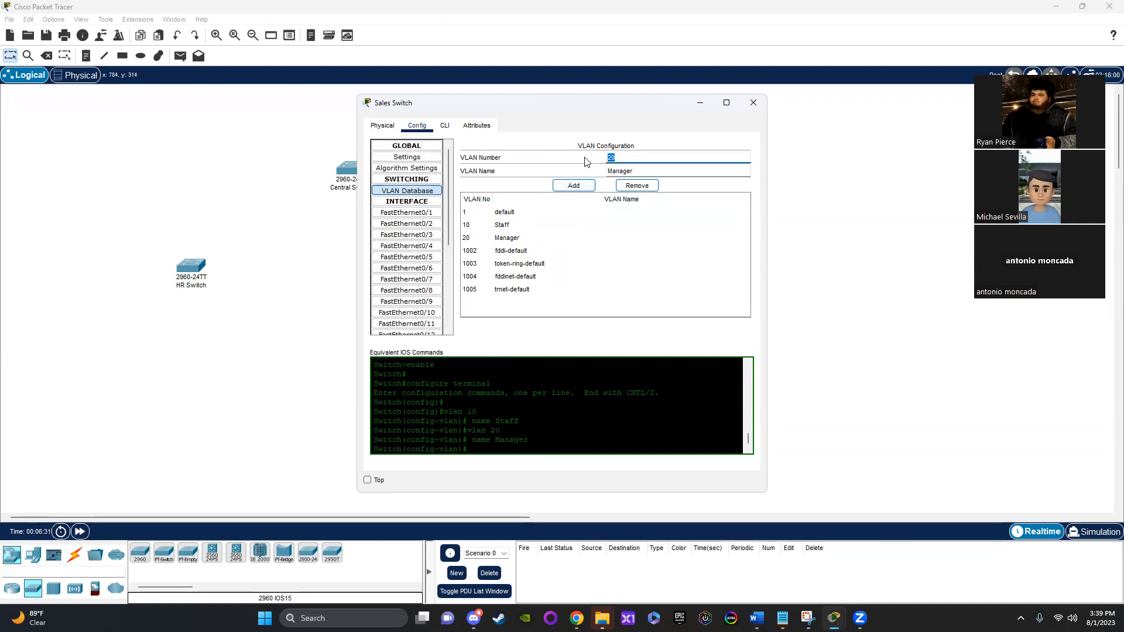
type("40")
double_click(622, 170)
type("Guest")
left_click(580, 185)
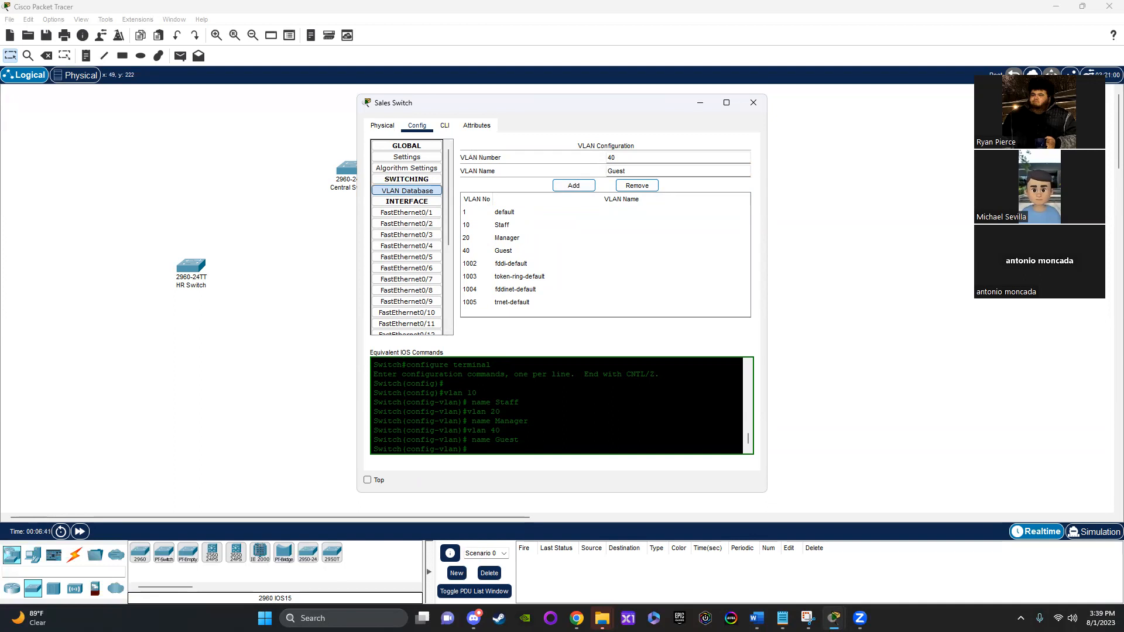
Step: Consult the network diagram in the Word assignment, and restart global configuration on the Sales Switch's command line with "end" and "config t"
key("alt+Tab")
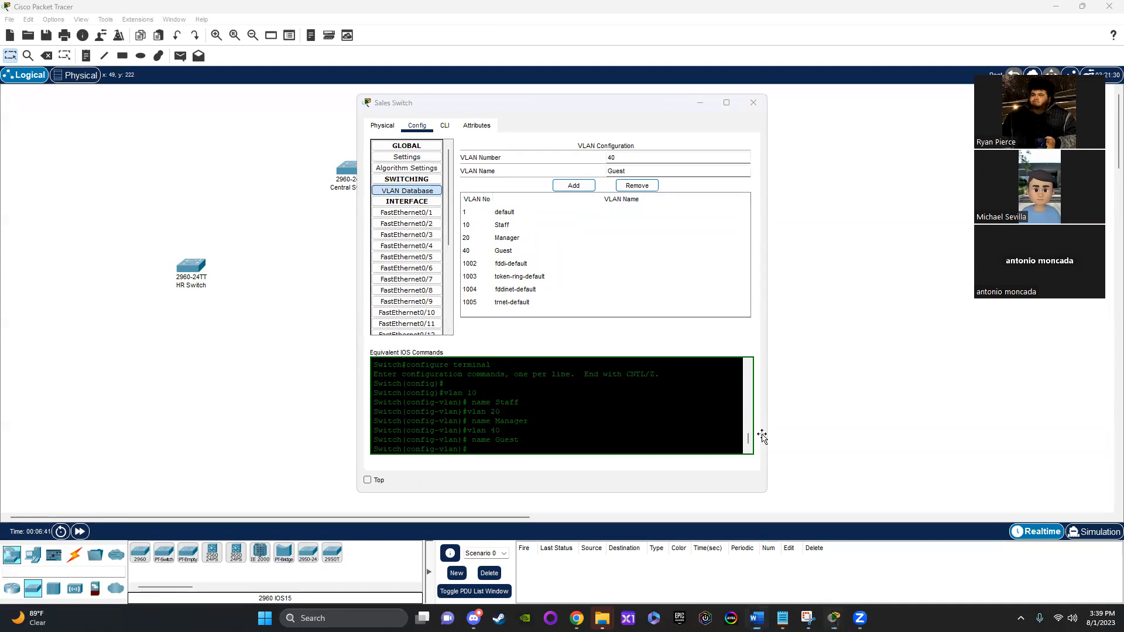
scroll(762, 446, "up", 3)
scroll(592, 457, "down", 3)
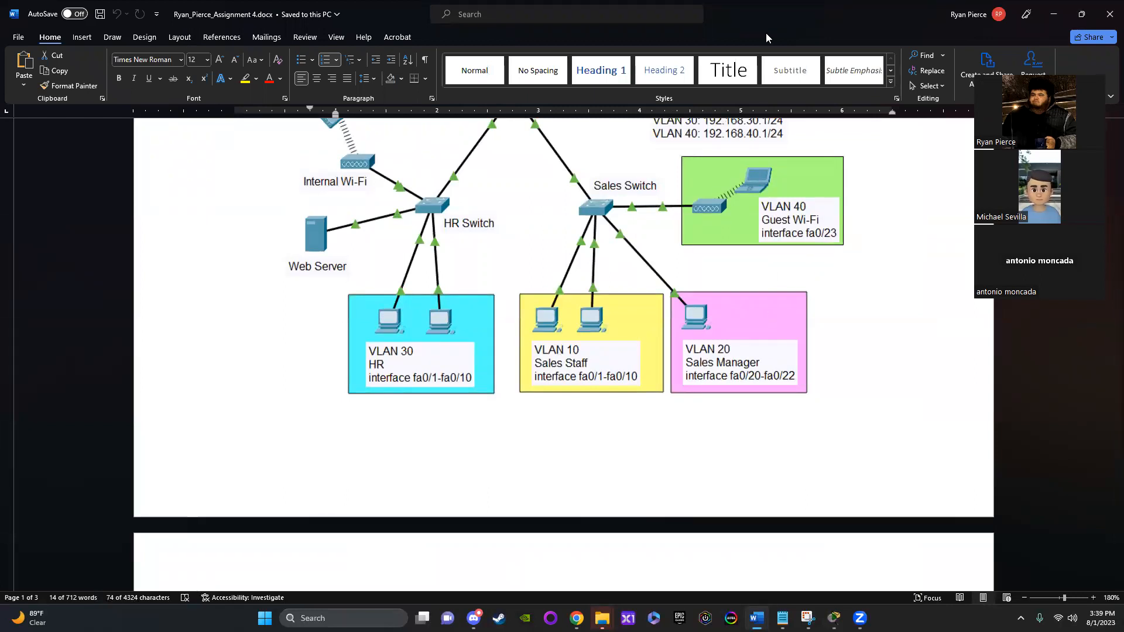
key("alt+Tab")
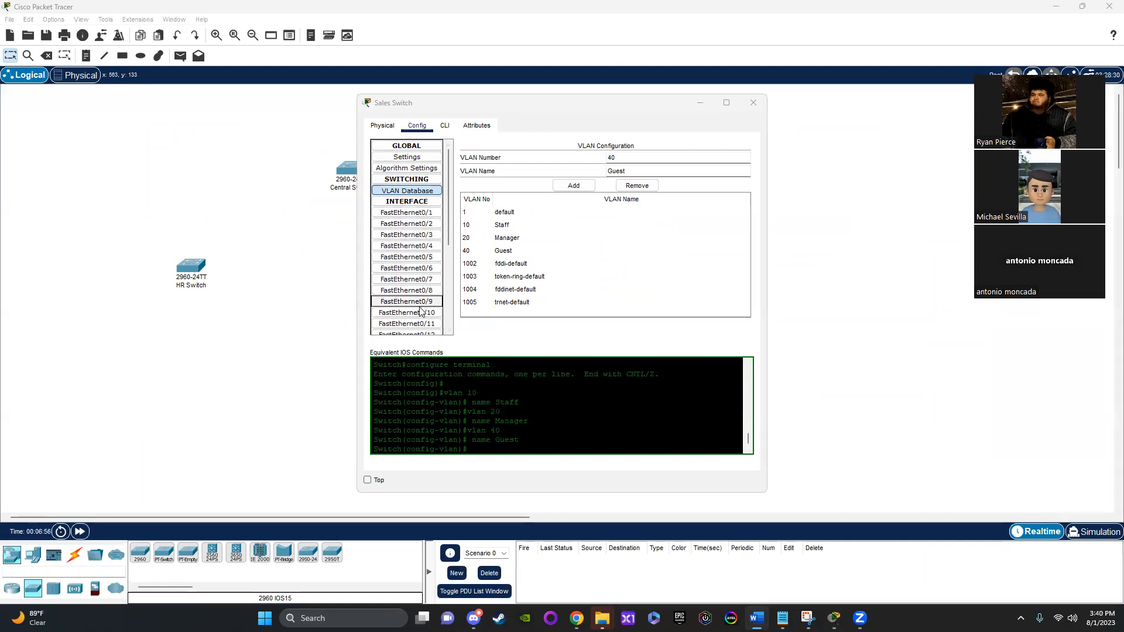
left_click(407, 213)
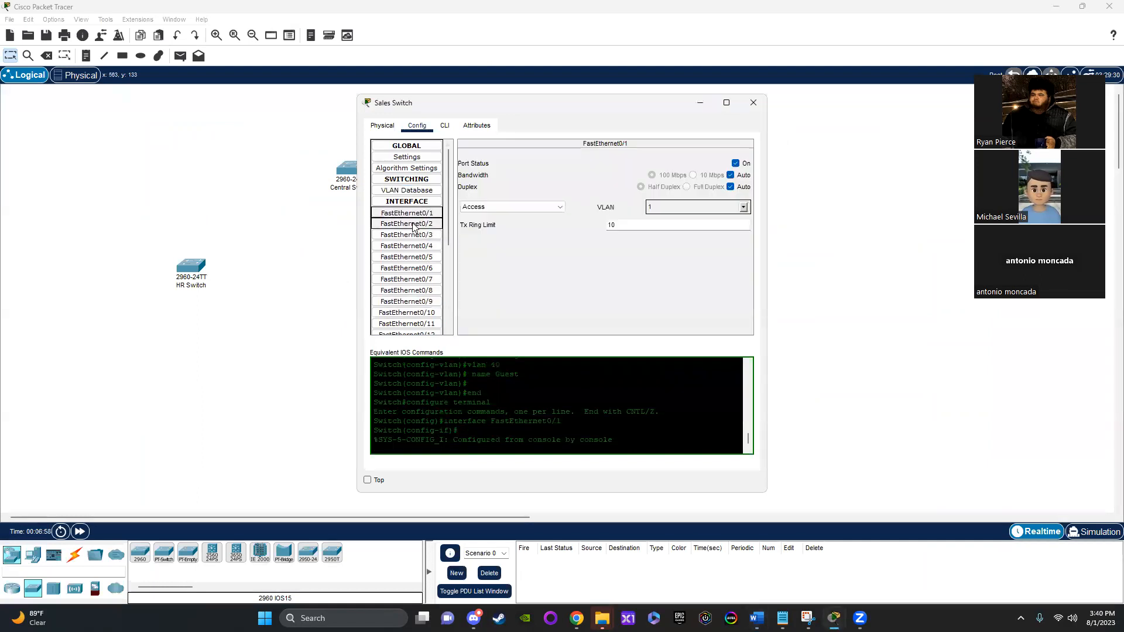
left_click(445, 126)
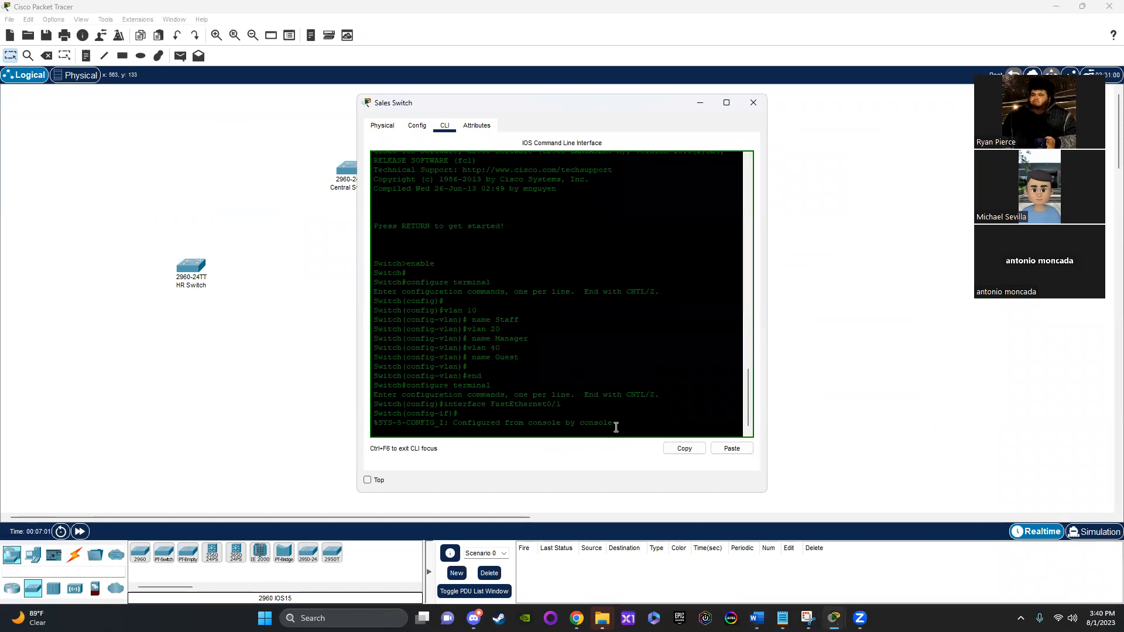
key("Return")
type("end")
key("Return")
type("config")
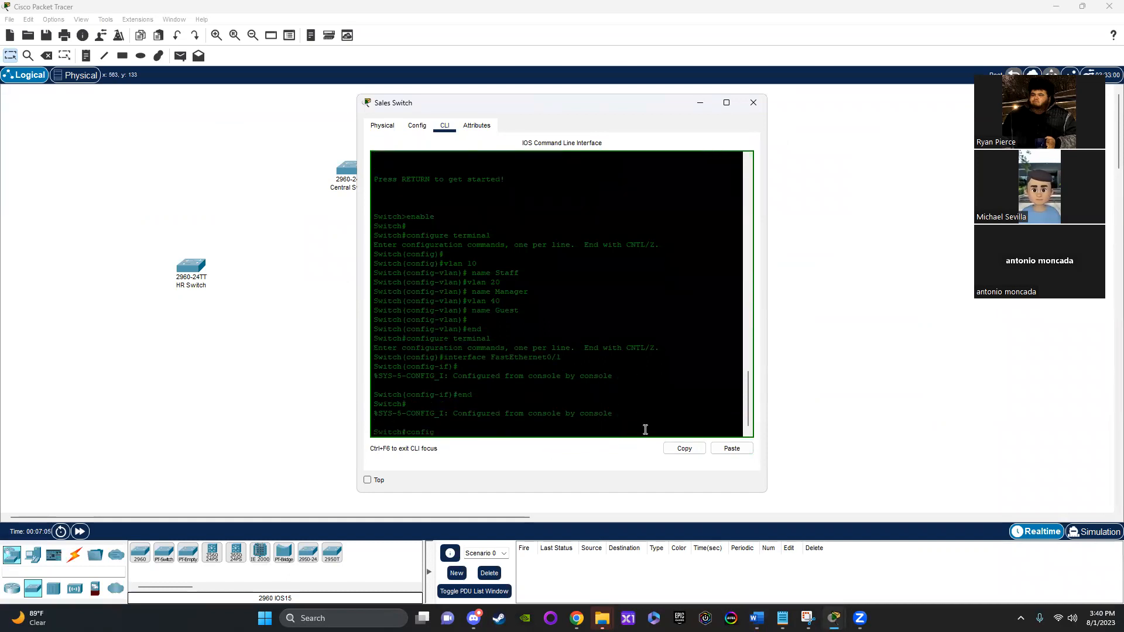
type(" t")
key("Return")
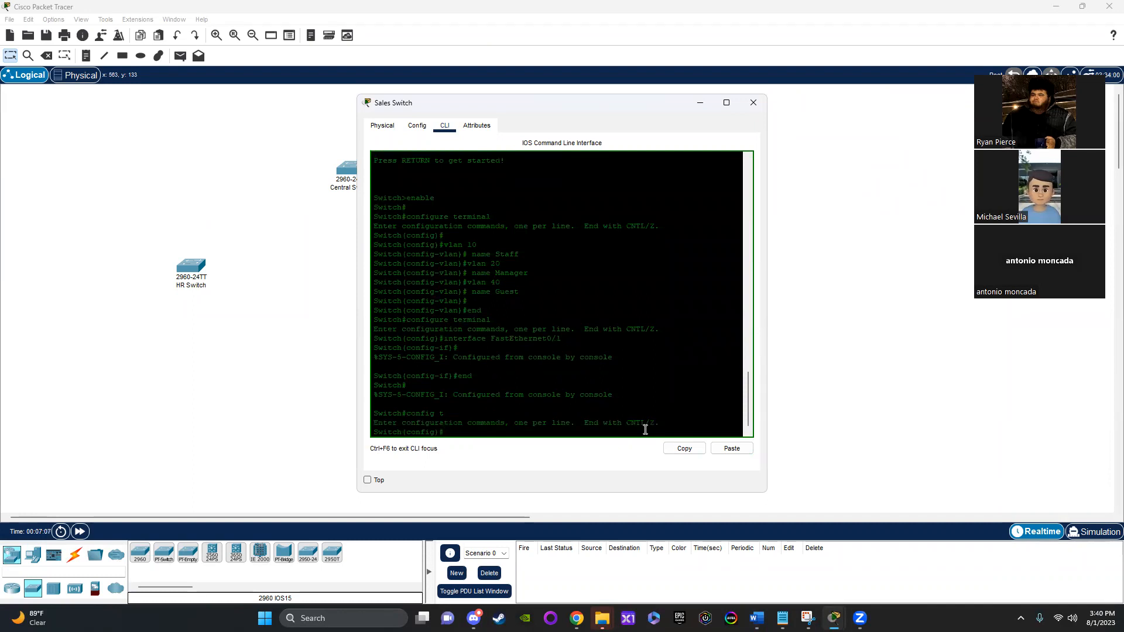
Step: Enter configuration of ports 1 to 10 on the Sales Switch with "interface range fastEthernet0/1 - 10"
type("inte")
key("Tab")
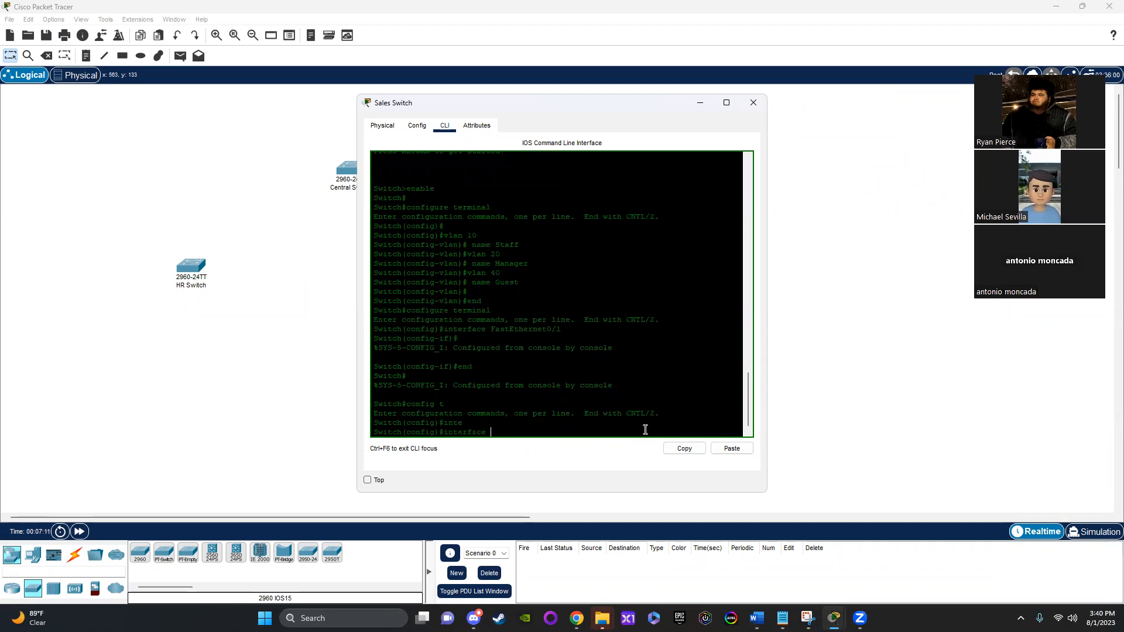
type("range ")
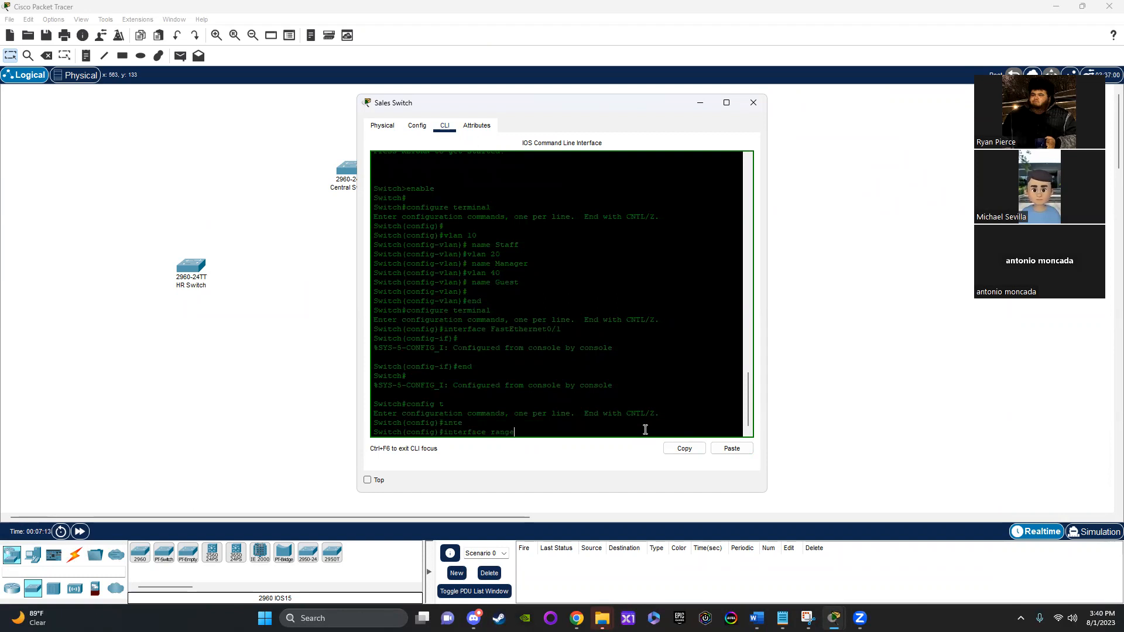
type("fas")
key("Tab")
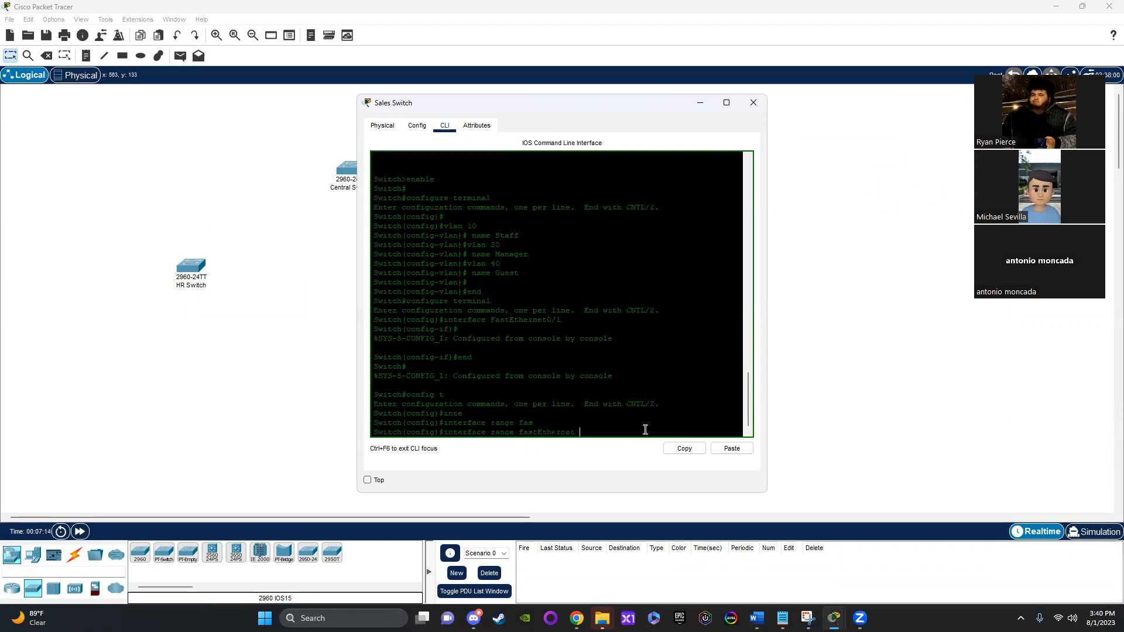
type("0/1 - 10")
key("Return")
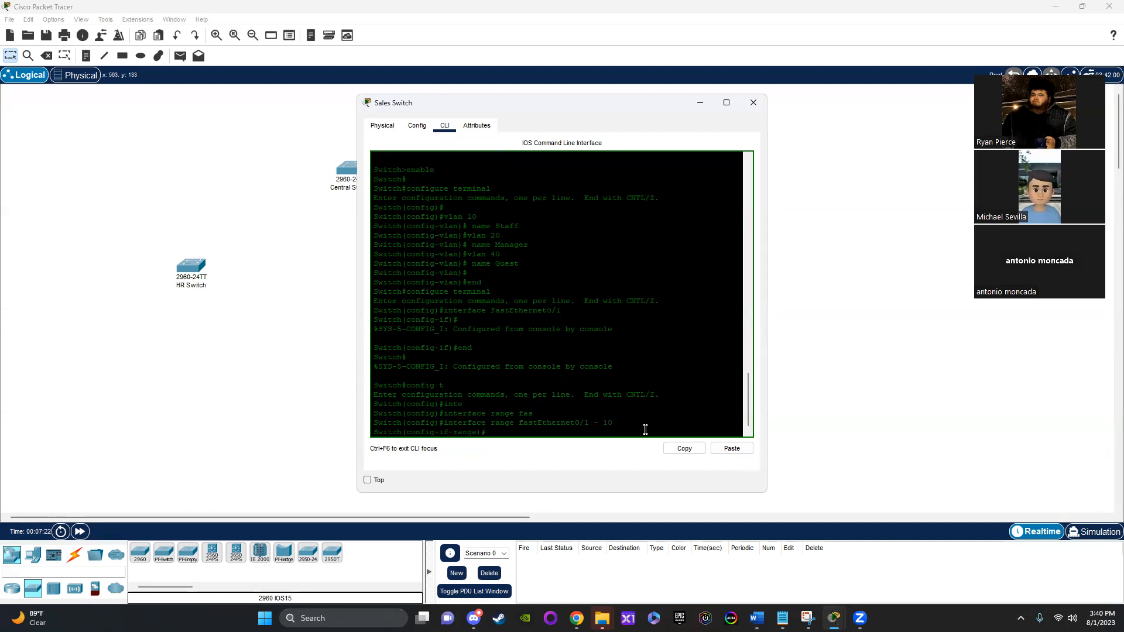
Step: Assign the selected ports 1 to 10 to VLAN 10 with "switchport access vlan 10" and exit the range configuration
type("swi")
key("Tab")
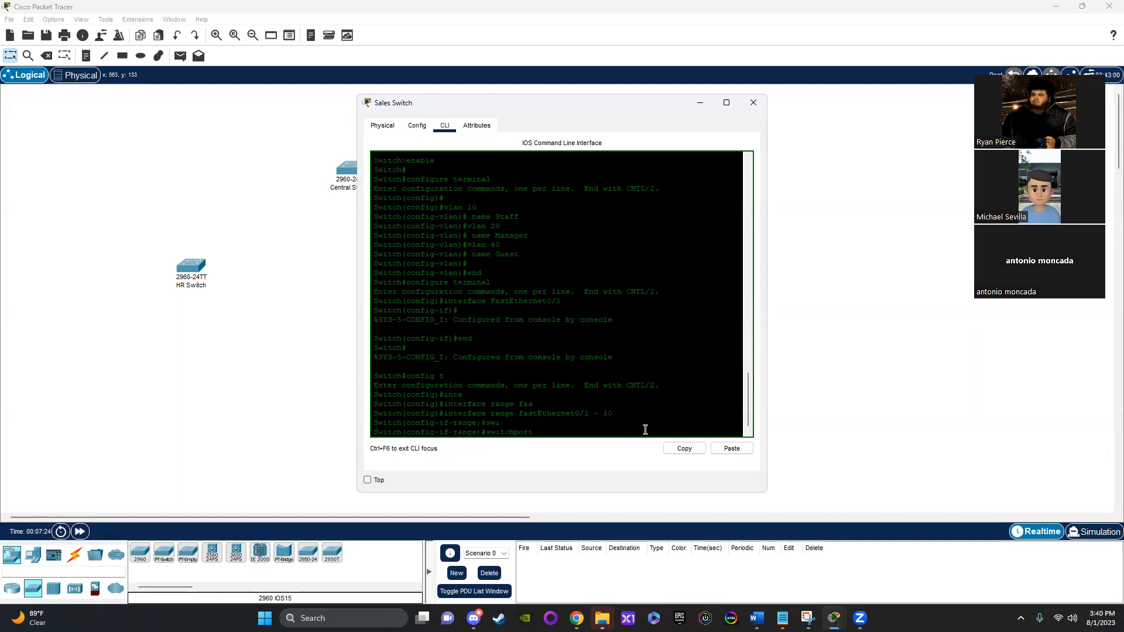
type("acc")
key("Tab")
type("vlan 10")
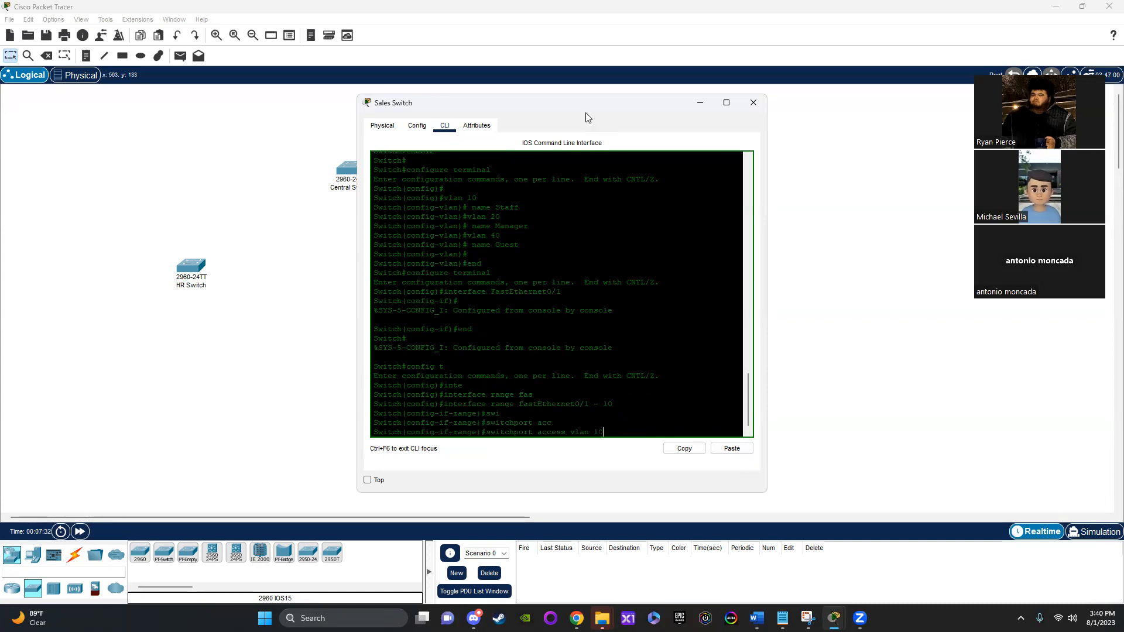
mouse_move(584, 108)
left_mouse_down()
mouse_move(777, 133)
mouse_move(570, 100)
left_mouse_up()
key("Return")
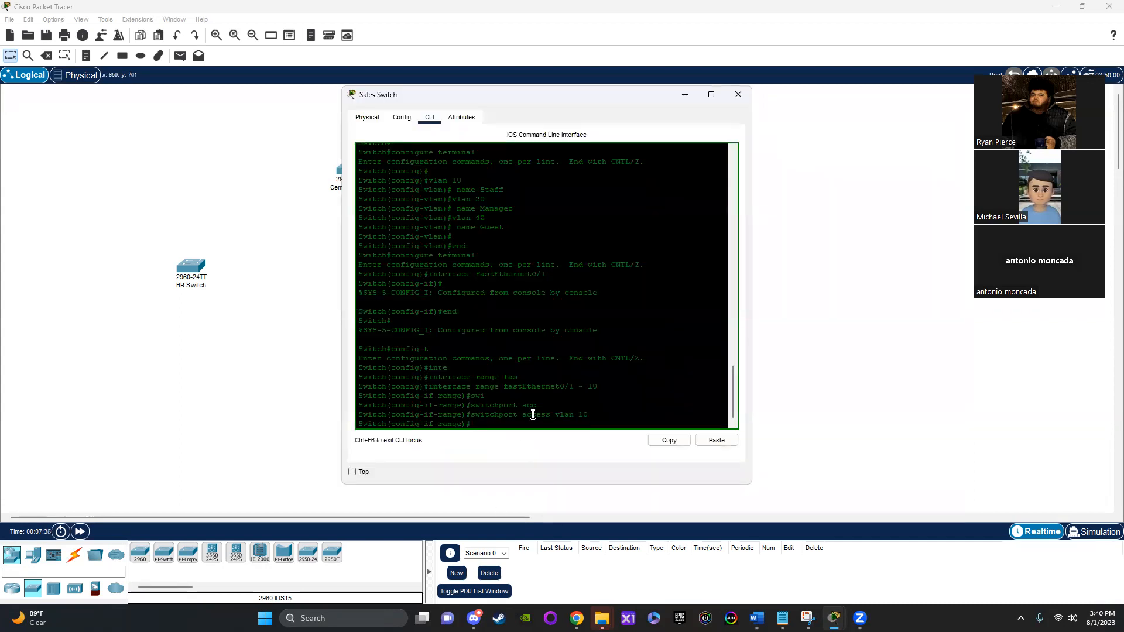
type("exit")
key("Return")
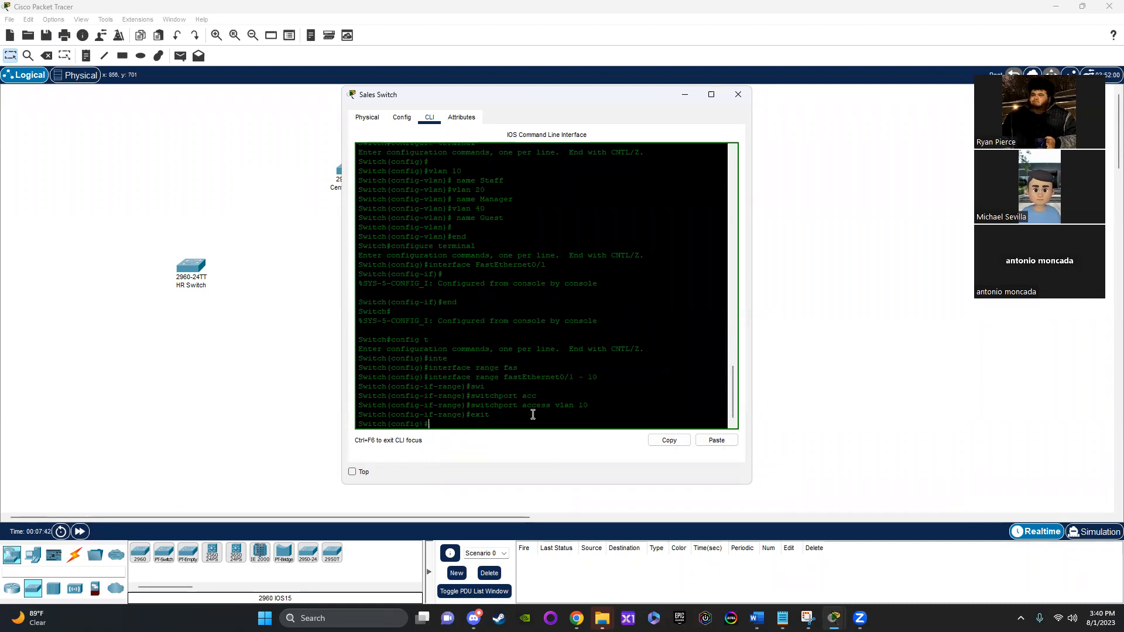
Step: Enter configuration of ports 20 to 22 on the Sales Switch with "interface range fastEthernet0/20 - 22"
type("inter")
key("Tab")
type("range fa")
key("Tab")
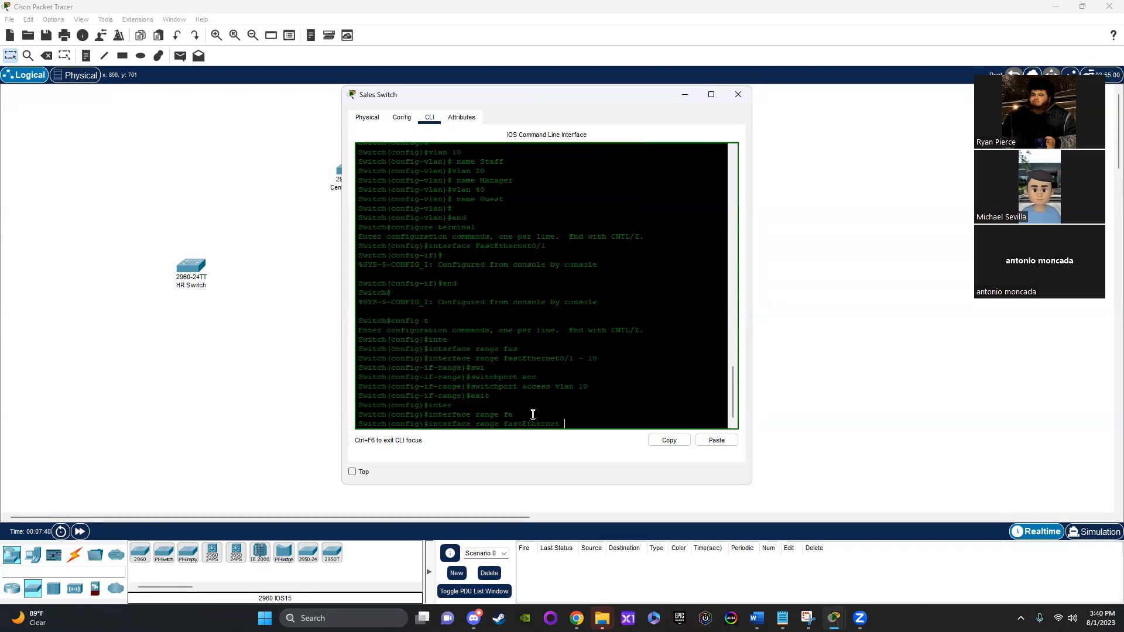
key("alt+Tab")
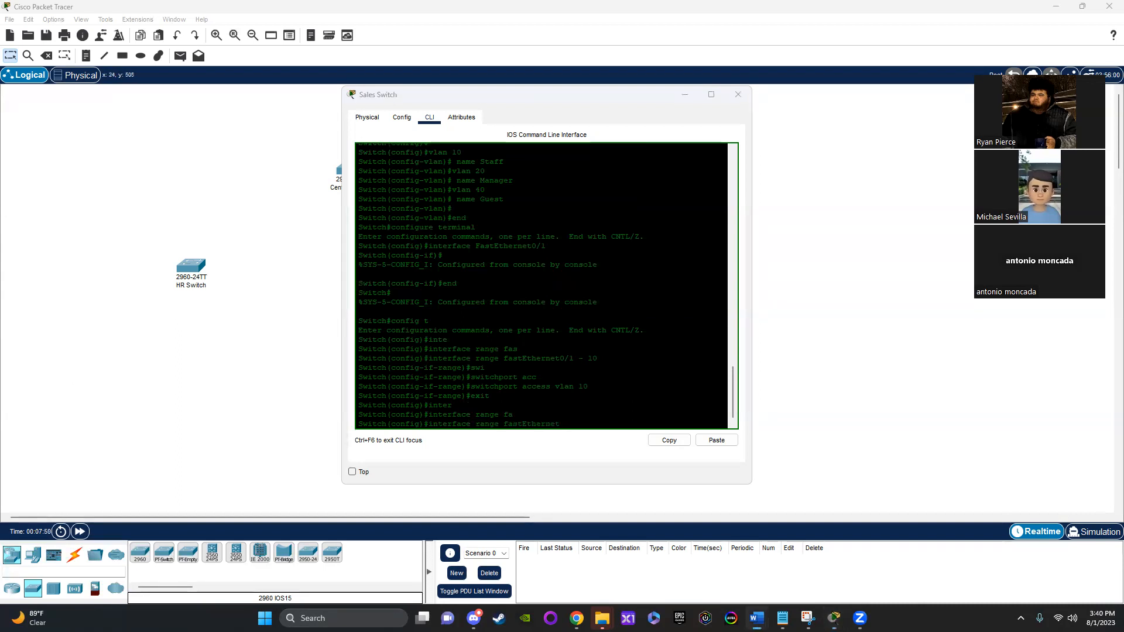
left_click(570, 417)
type("0/20 - 22")
key("Return")
Step: Assign the selected ports 20 to 22 to VLAN 20 with "switchport access vlan 20" and exit the range configuration
type("swi")
key("Tab")
type("acc")
key("Tab")
type("vlan")
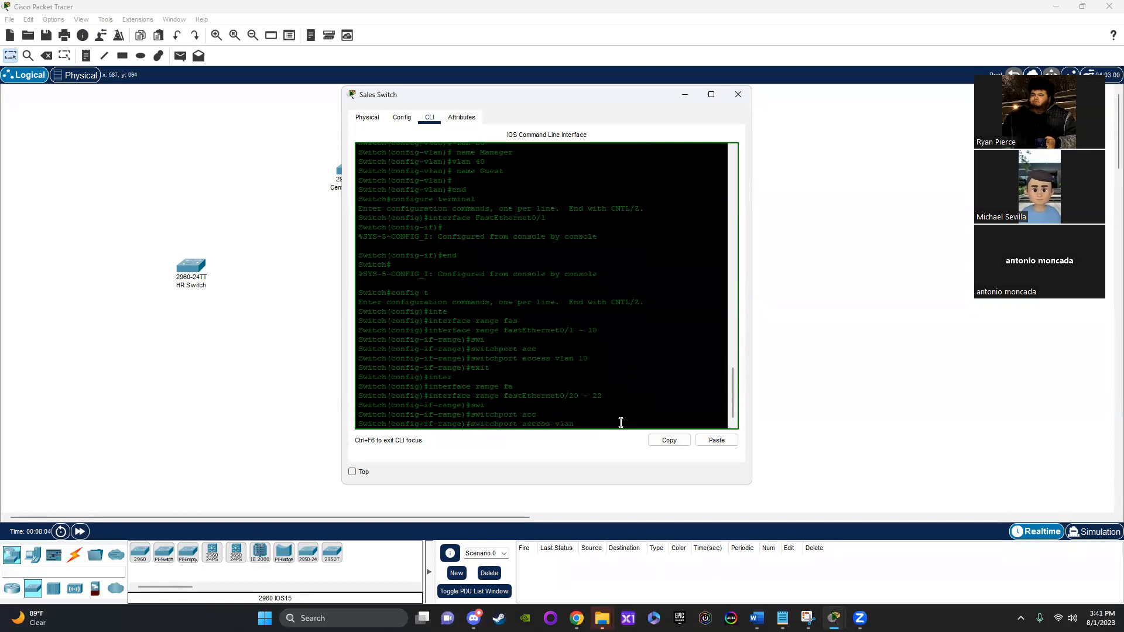
type(" 20")
key("Return")
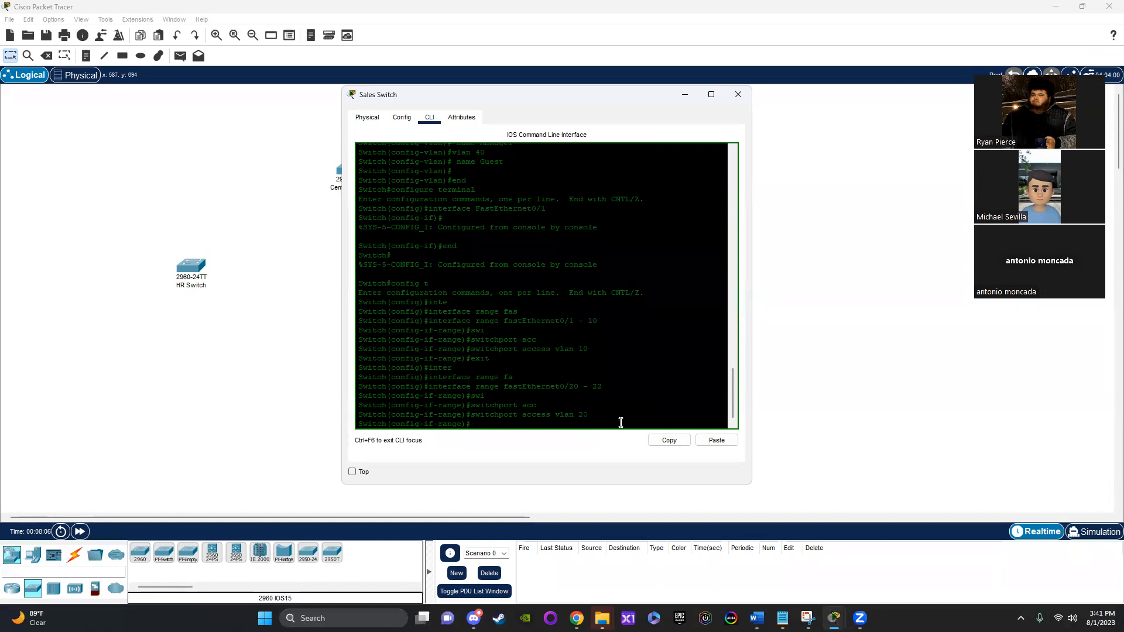
type("exit")
key("Return")
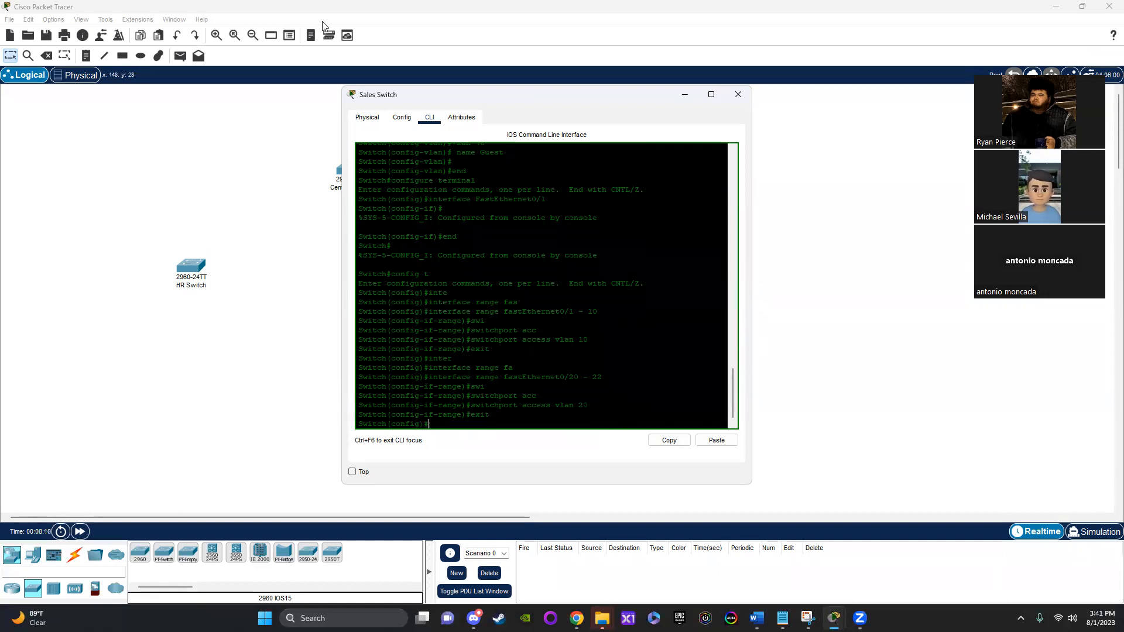
Step: Assign FastEthernet0/23 of the Sales Switch to VLAN 40 (Guest) and close the switch's window
left_click(402, 117)
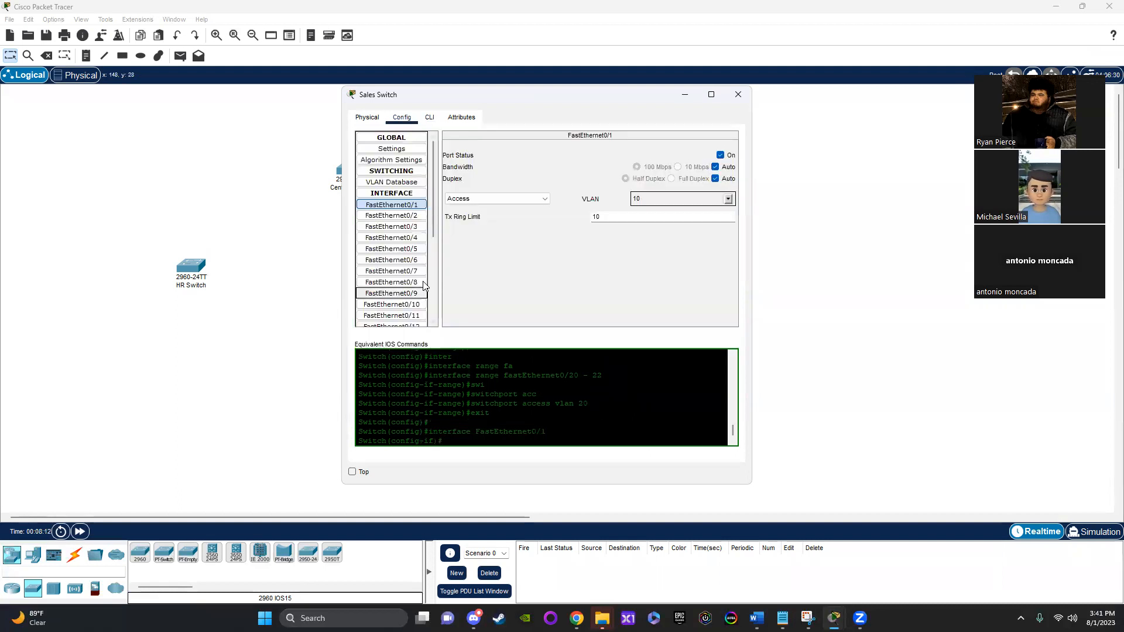
scroll(424, 285, "down", 5)
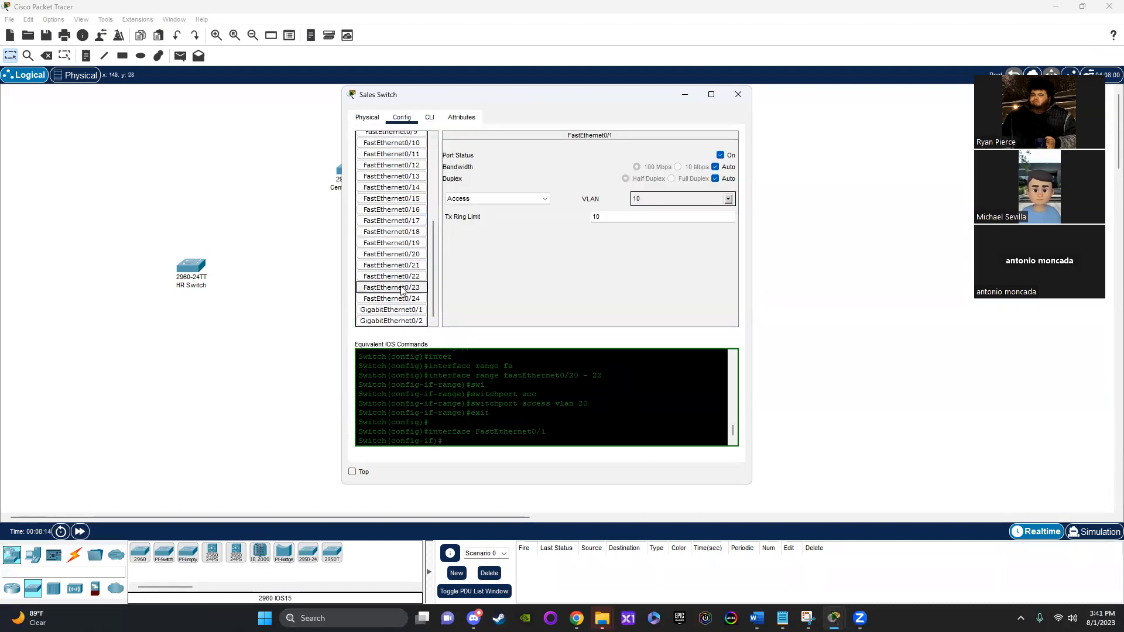
left_click(392, 287)
left_click(728, 199)
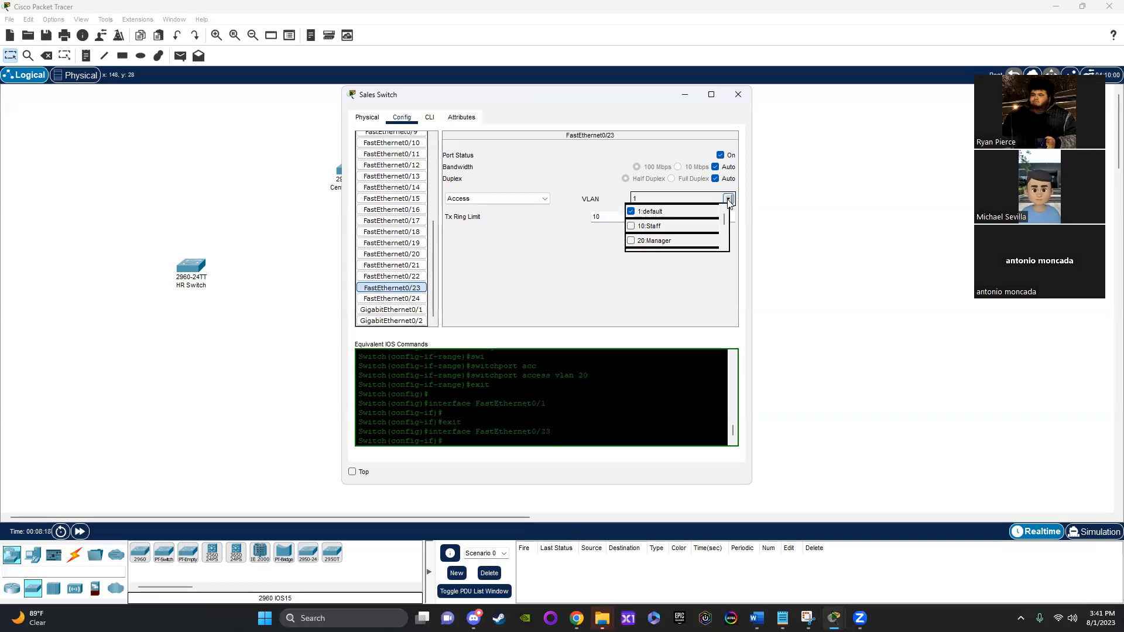
scroll(647, 234, "down", 2)
left_click(647, 220)
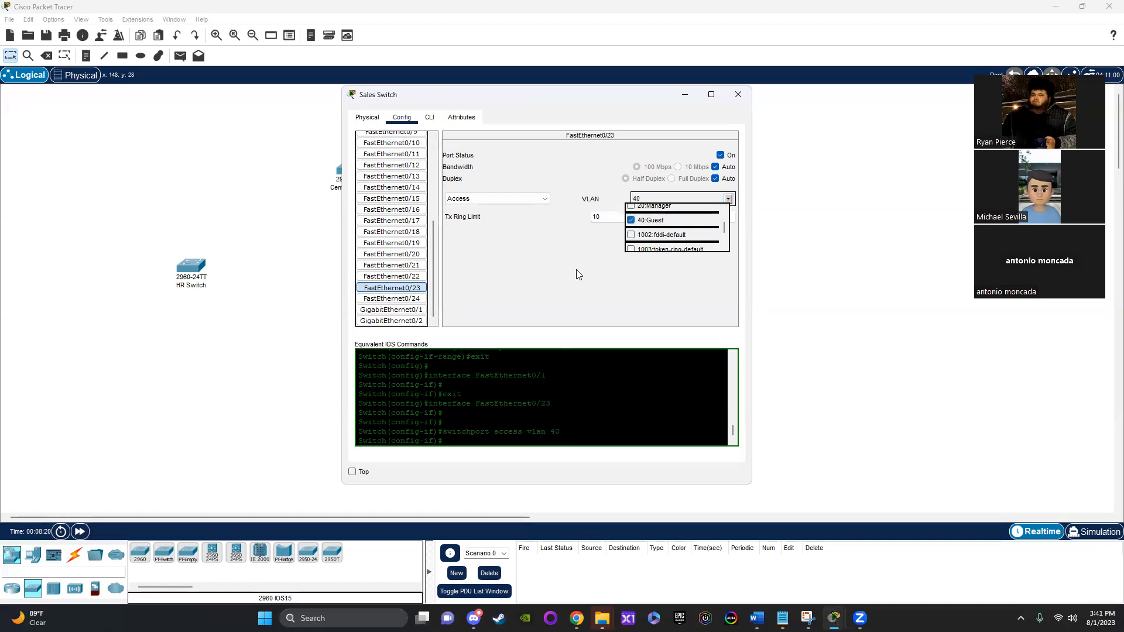
scroll(650, 232, "up", 2)
left_click(555, 257)
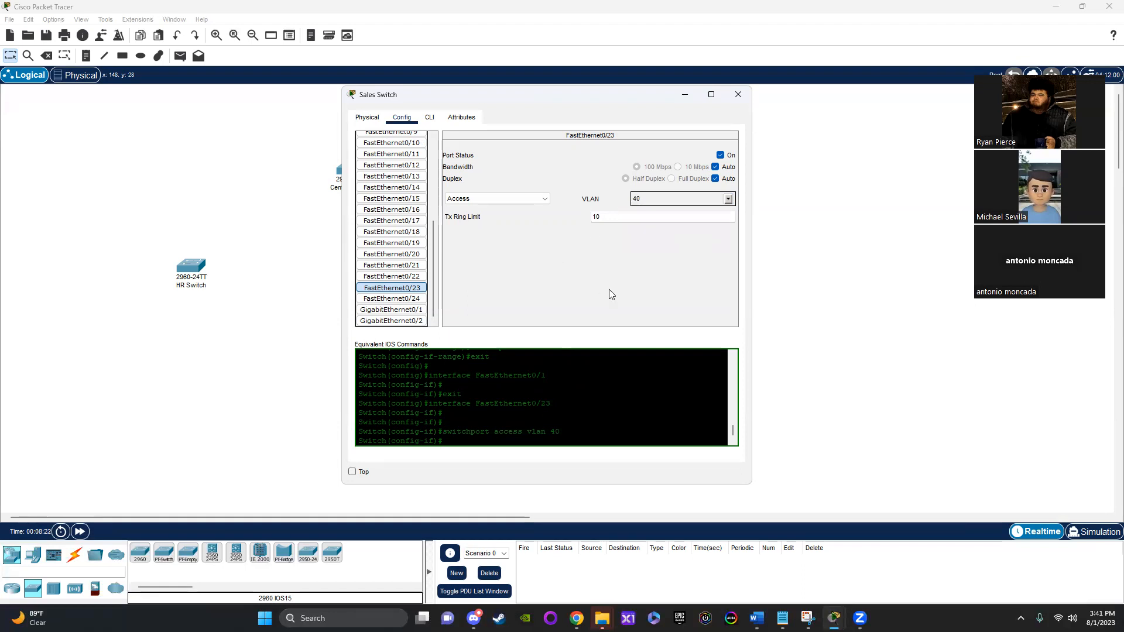
left_click(408, 291)
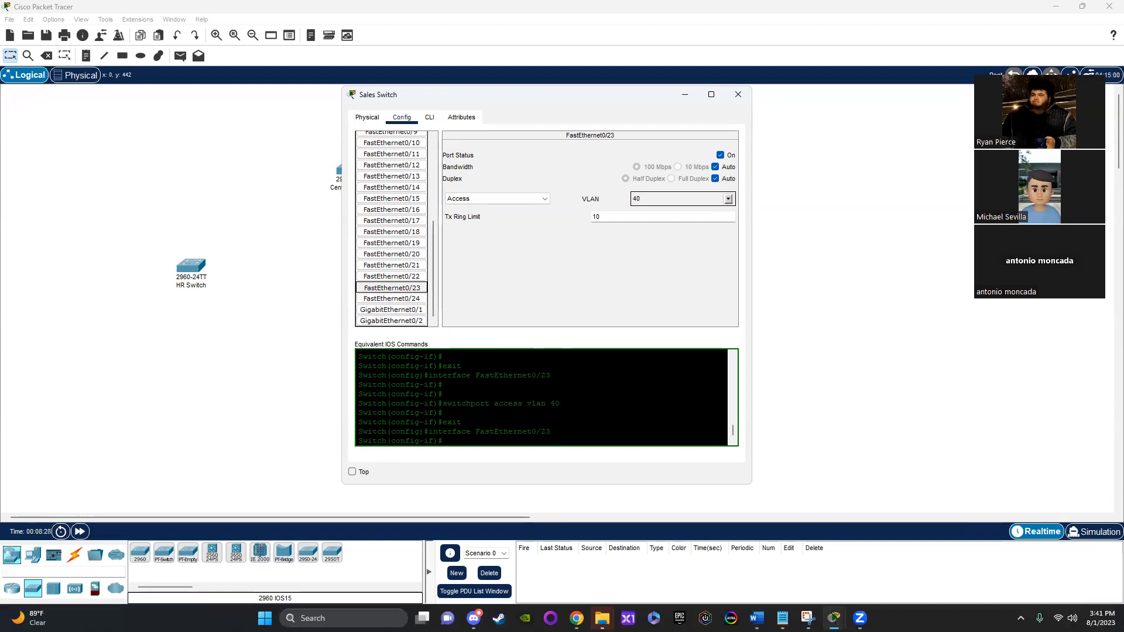
left_click(429, 117)
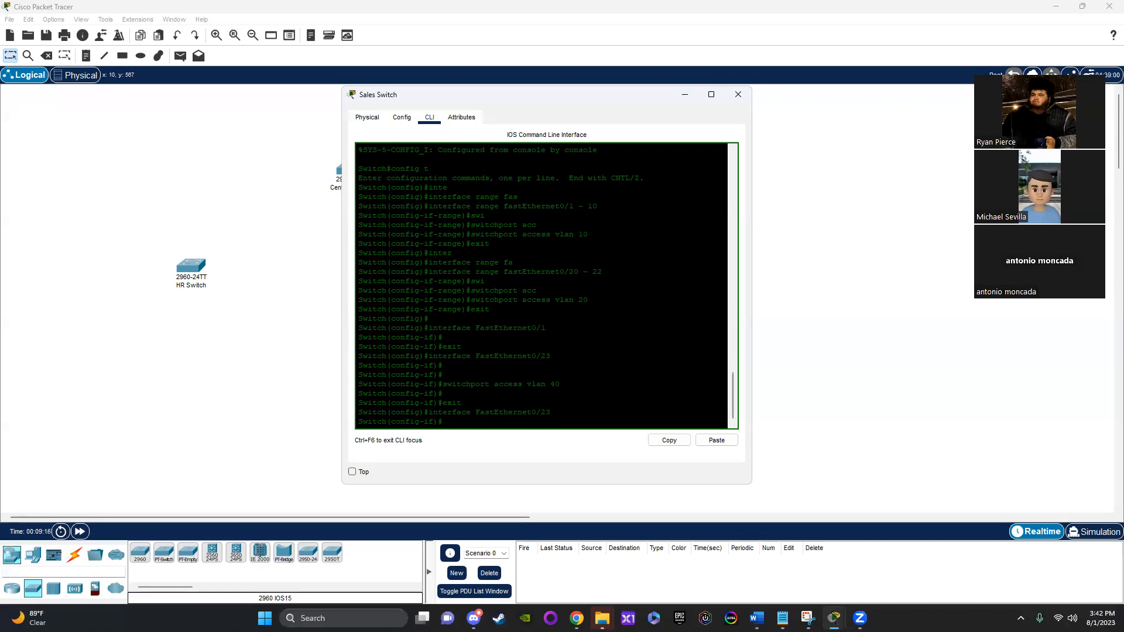
left_click(738, 94)
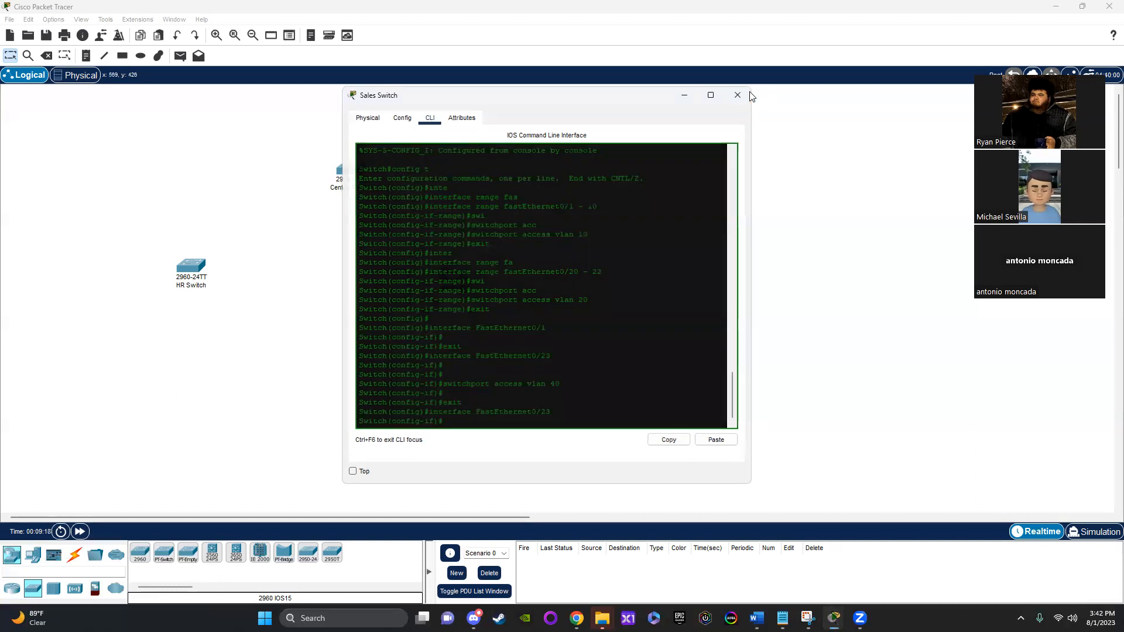
Step: Connect FastEthernet0/11 of the HR Switch to FastEthernet0/11 of the Central Switch with a copper straight-through cable and fast-forward the network time
left_click(74, 554)
left_click(188, 553)
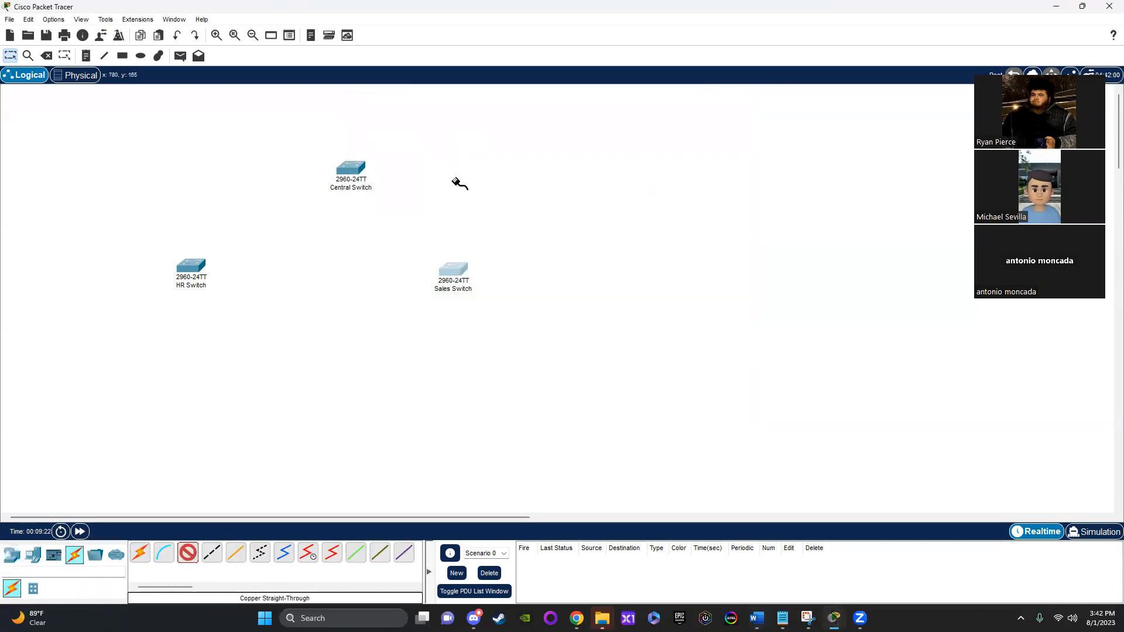
left_click(200, 262)
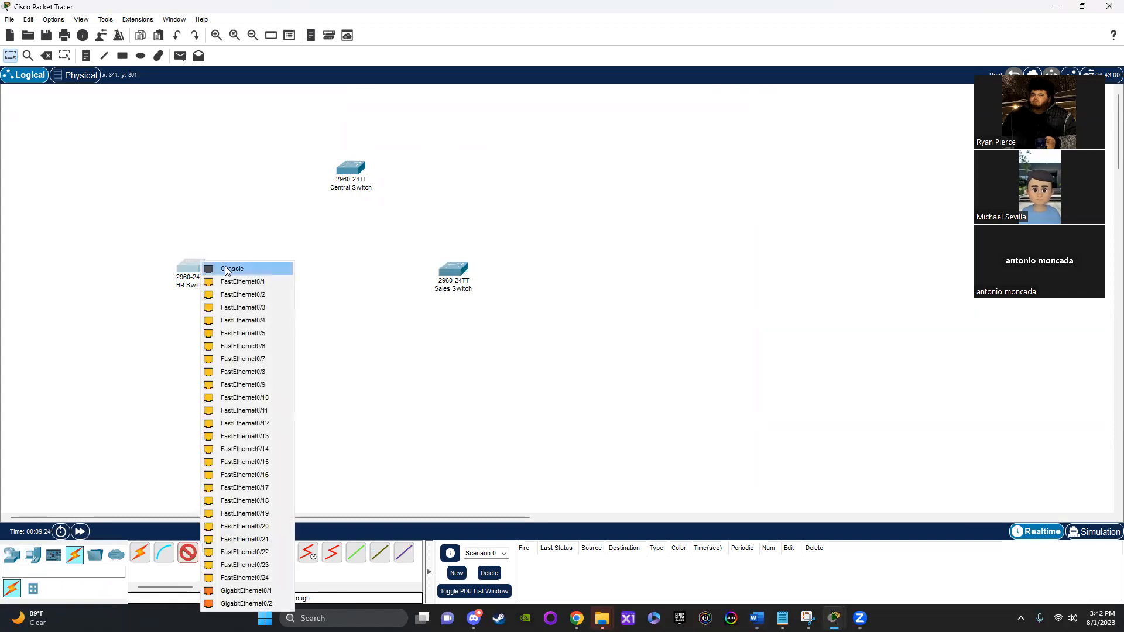
left_click(247, 415)
left_click(342, 175)
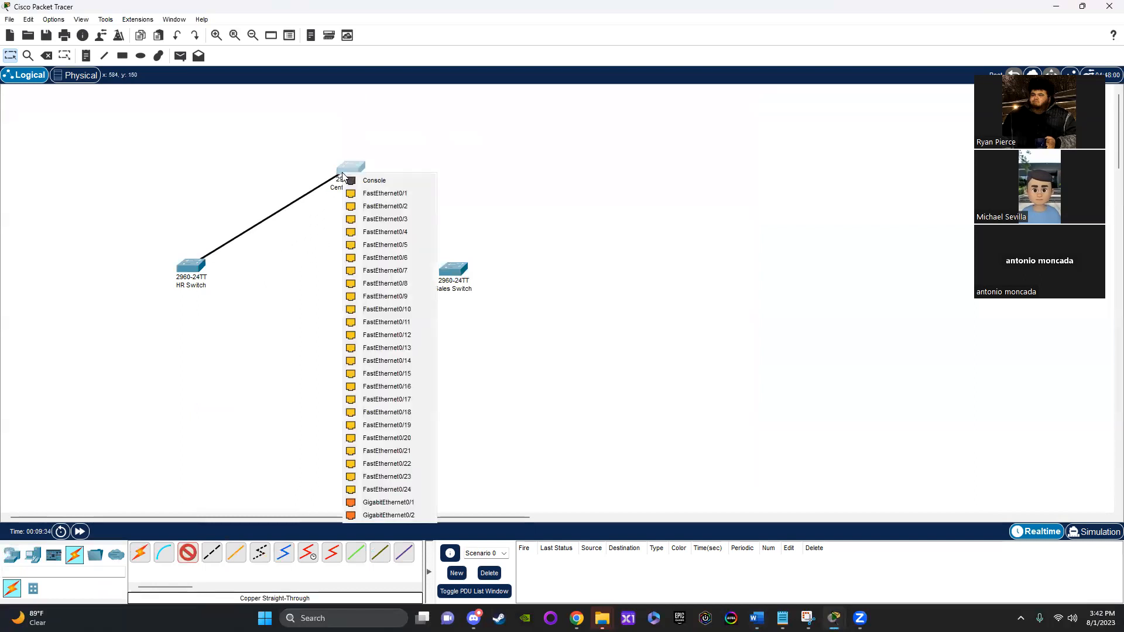
left_click(371, 324)
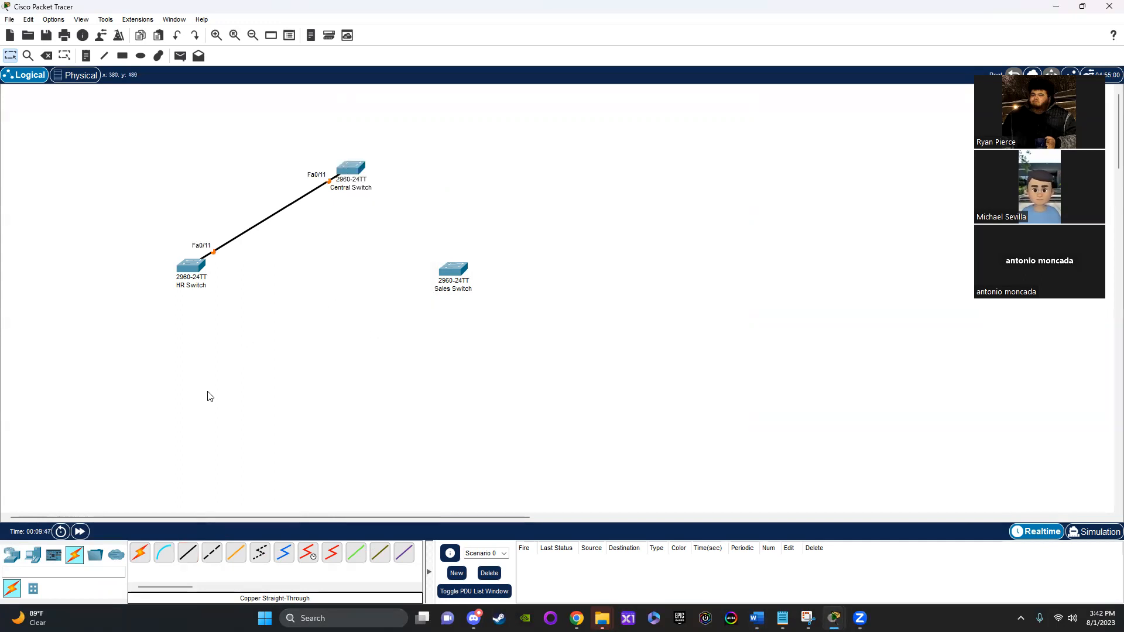
left_click(79, 532)
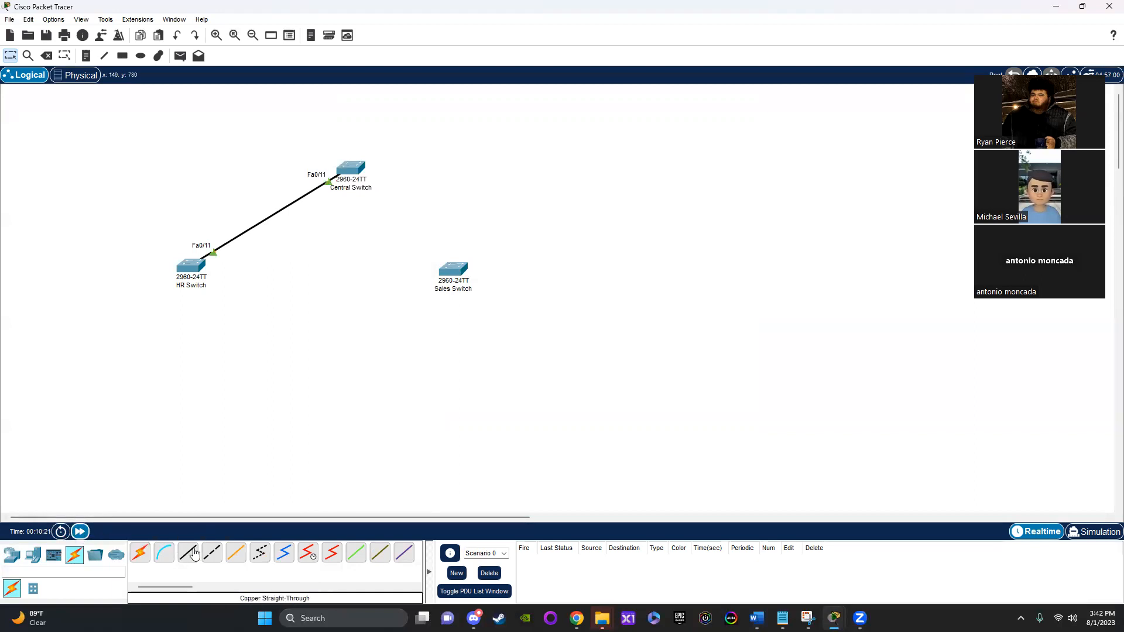
Step: Connect FastEthernet0/12 of the Sales Switch to FastEthernet0/12 of the Central Switch with a copper straight-through cable and fast-forward the network time
left_click(188, 553)
left_click(445, 270)
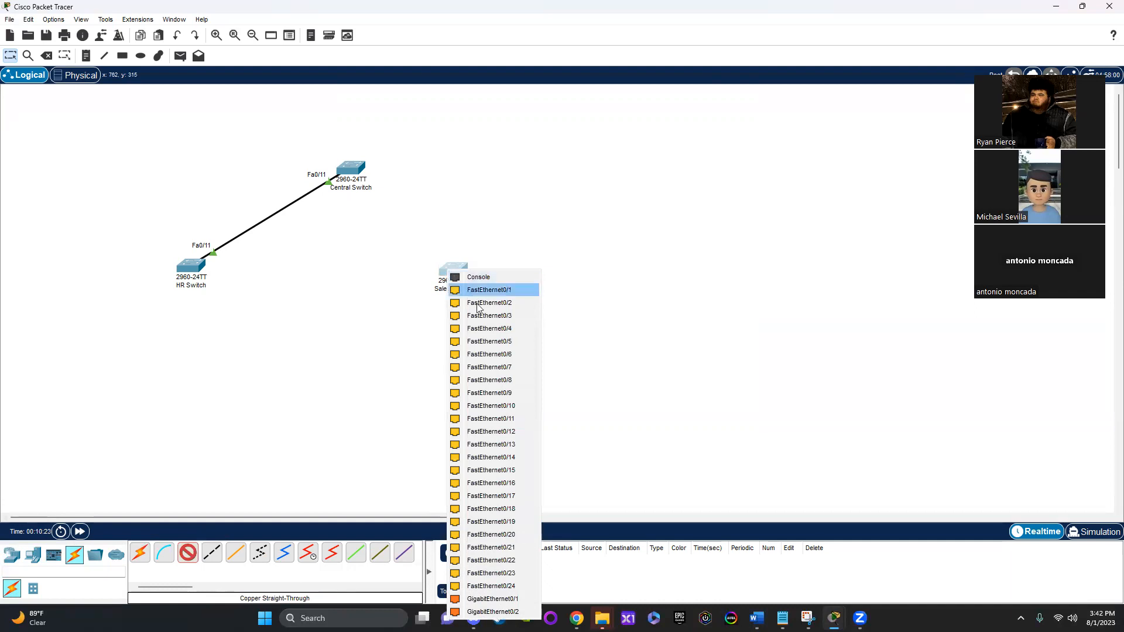
left_click(494, 419)
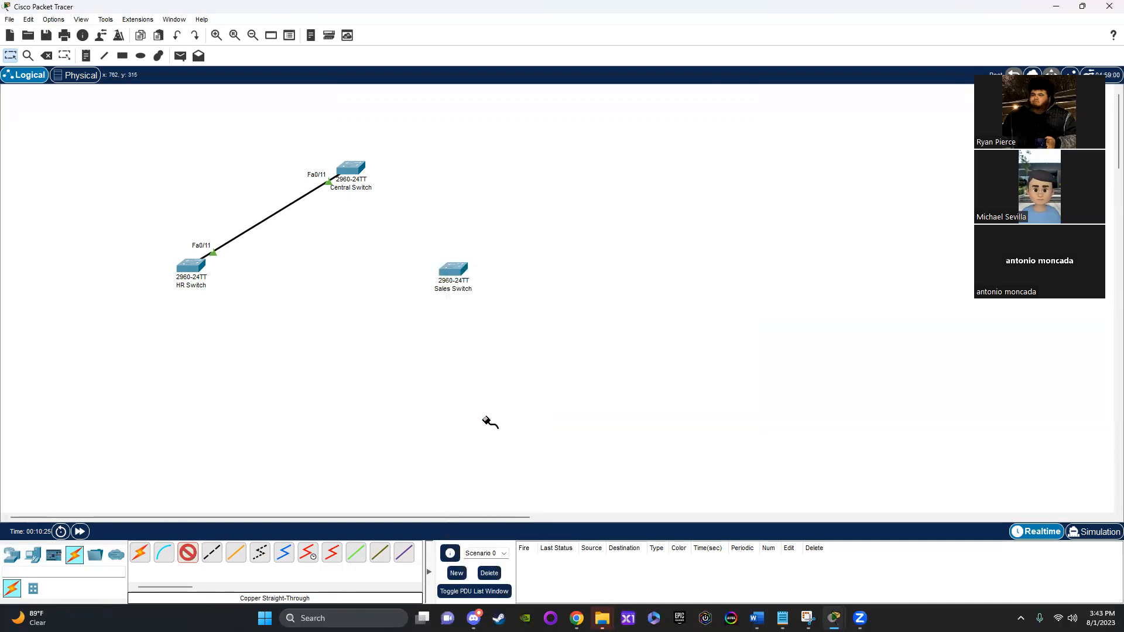
left_click(353, 170)
left_click(417, 319)
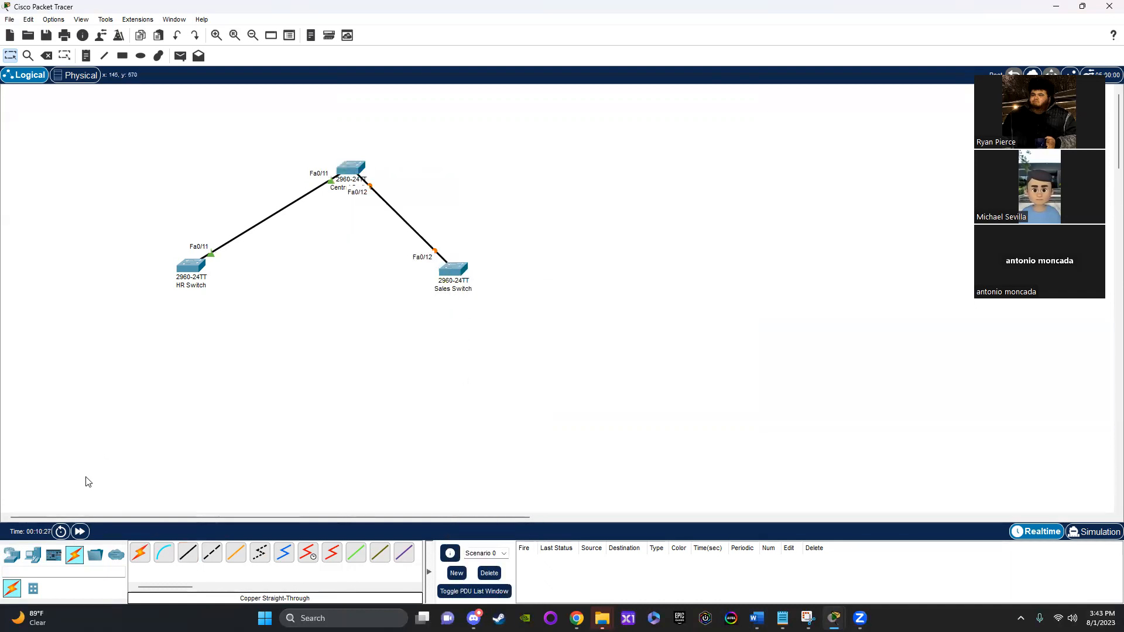
left_click(79, 531)
Step: Set FastEthernet0/11 of the HR Switch to Trunk mode and close the switch's window
mouse_move(459, 286)
mouse_move(459, 267)
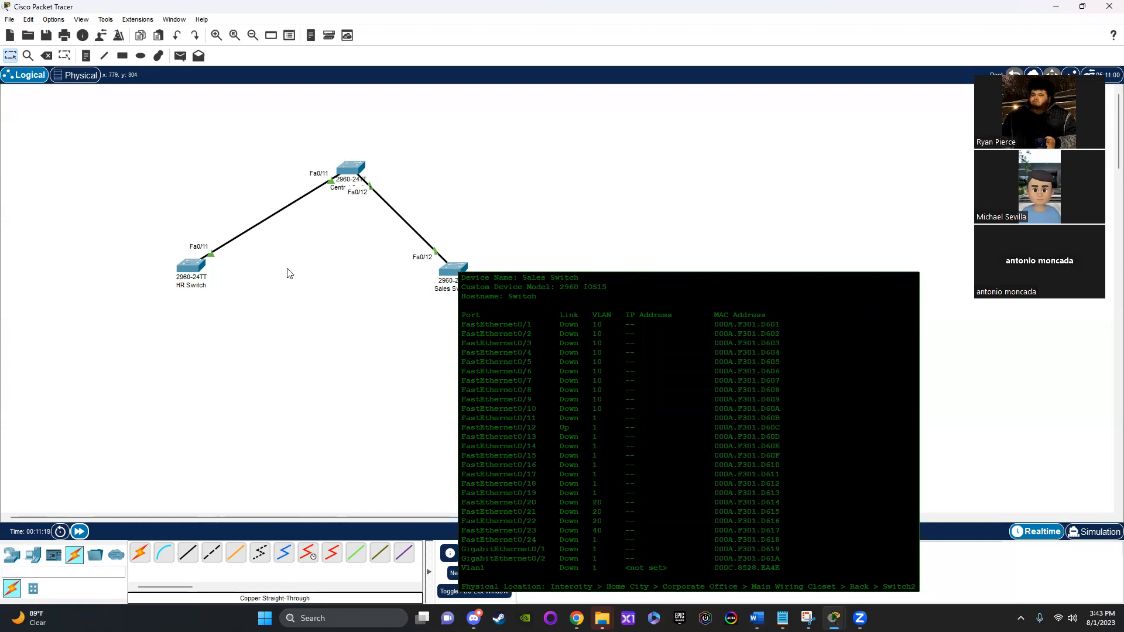
mouse_move(186, 272)
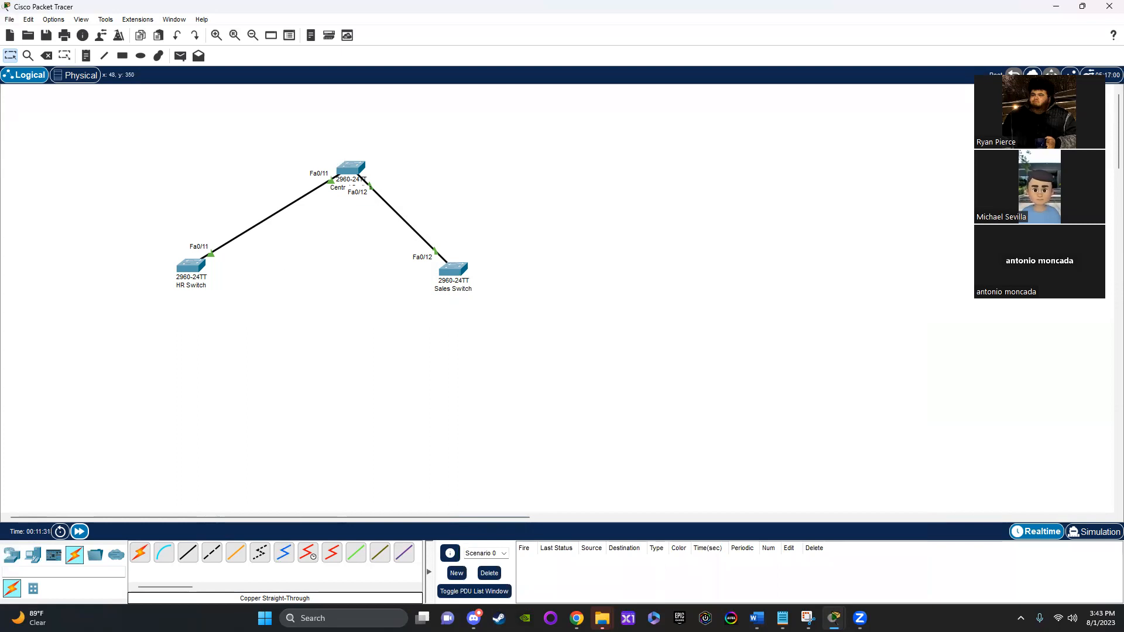
left_click(190, 268)
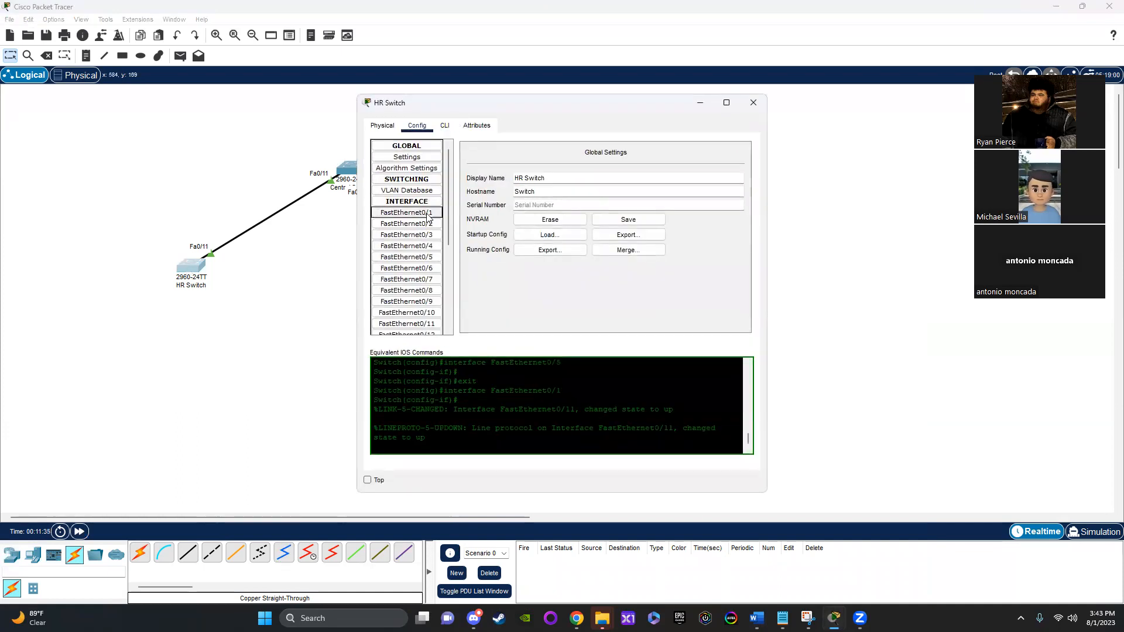
scroll(425, 252, "down", 2)
left_click(425, 254)
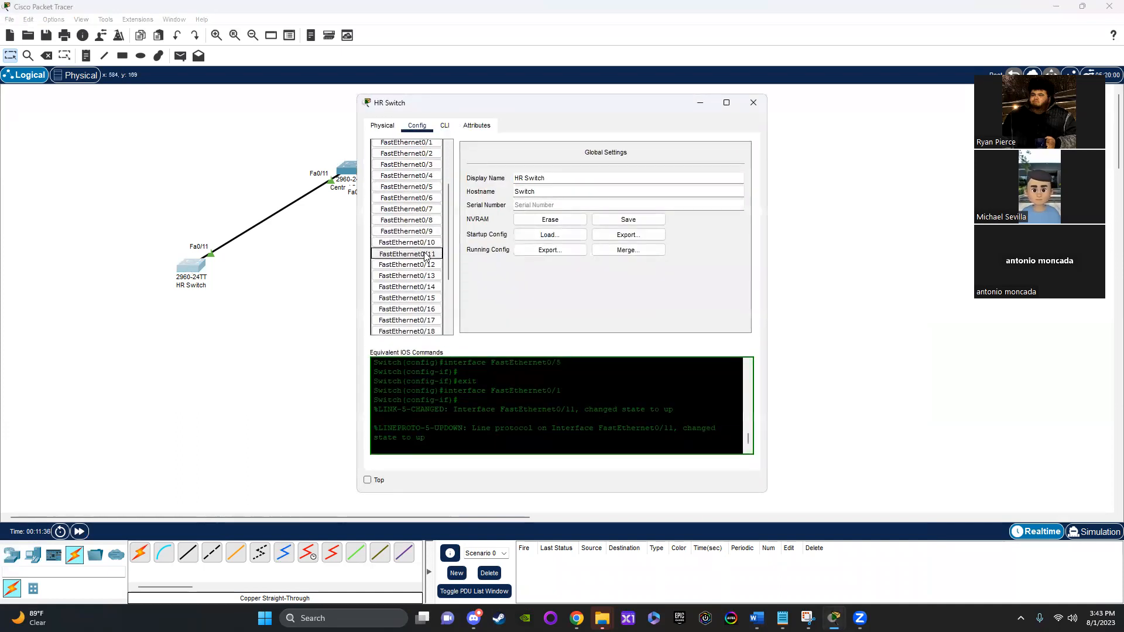
left_click(515, 208)
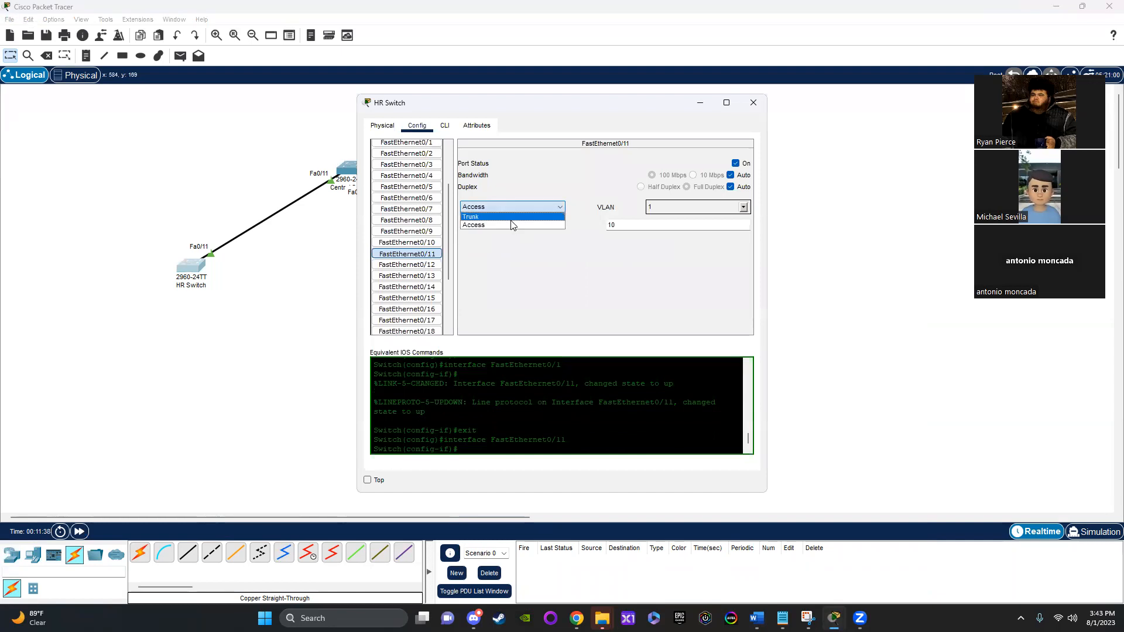
left_click(514, 225)
left_click(515, 209)
left_click(515, 216)
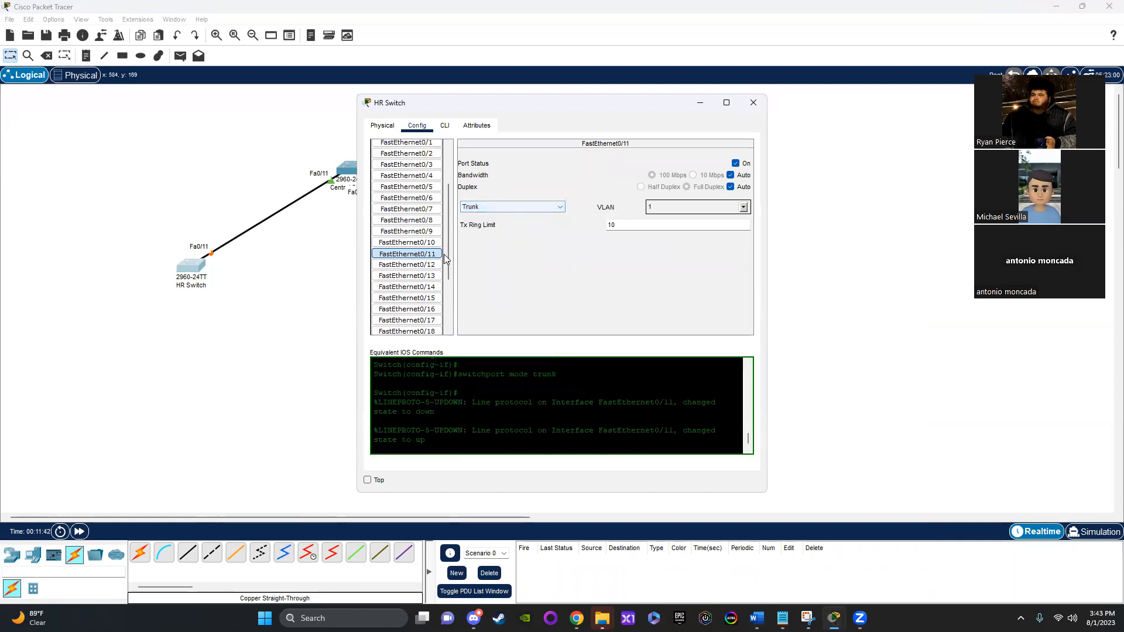
left_click(431, 244)
left_click(427, 253)
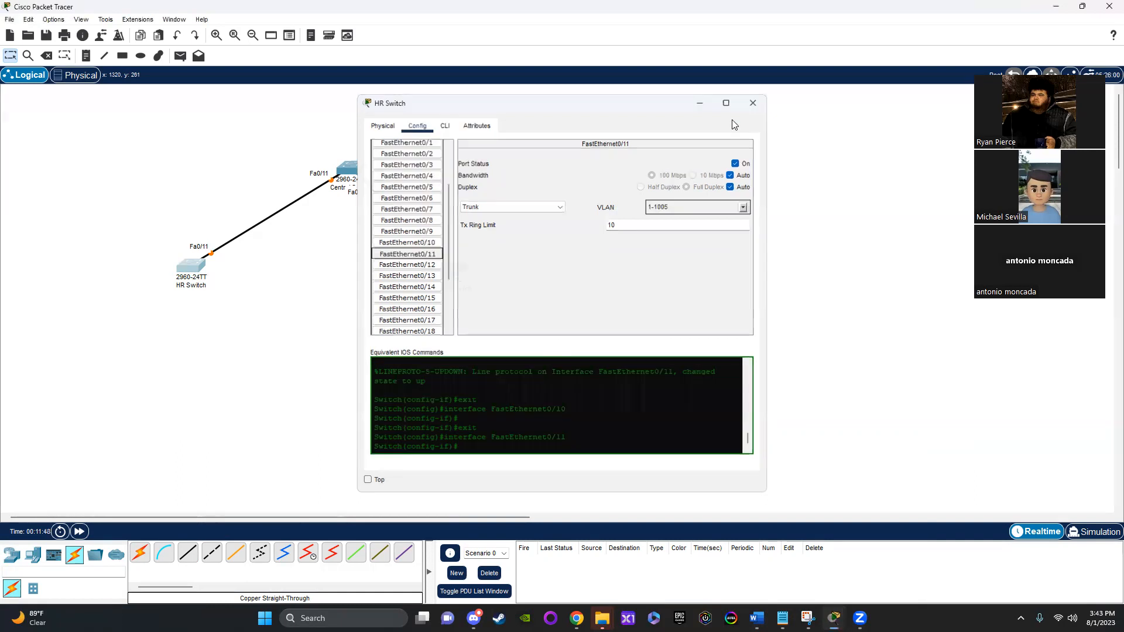
left_click(753, 103)
Step: Open the Sales Switch's command line and leave the current interface configuration with "exit"
left_click(451, 271)
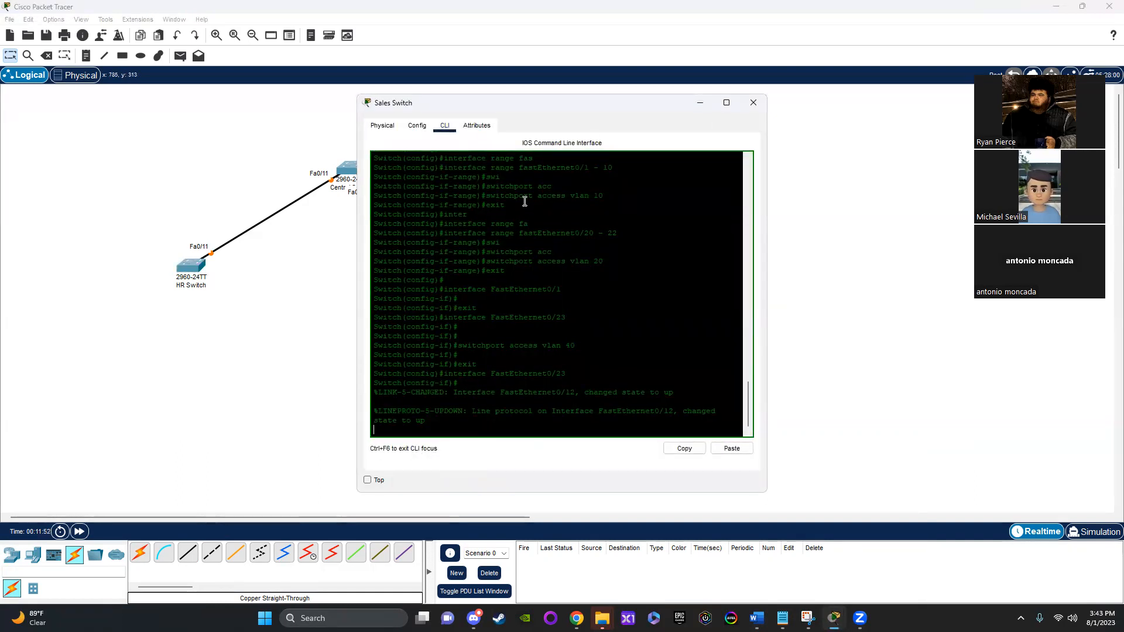
left_click_drag(609, 114, 634, 95)
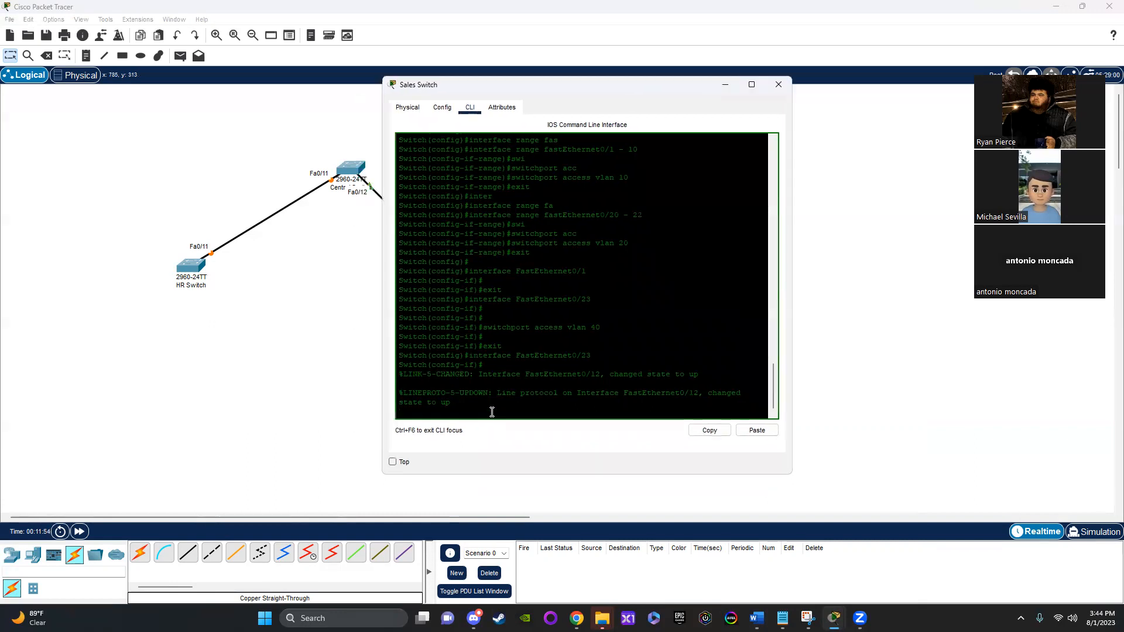
key("Return")
type("exit")
key("Return")
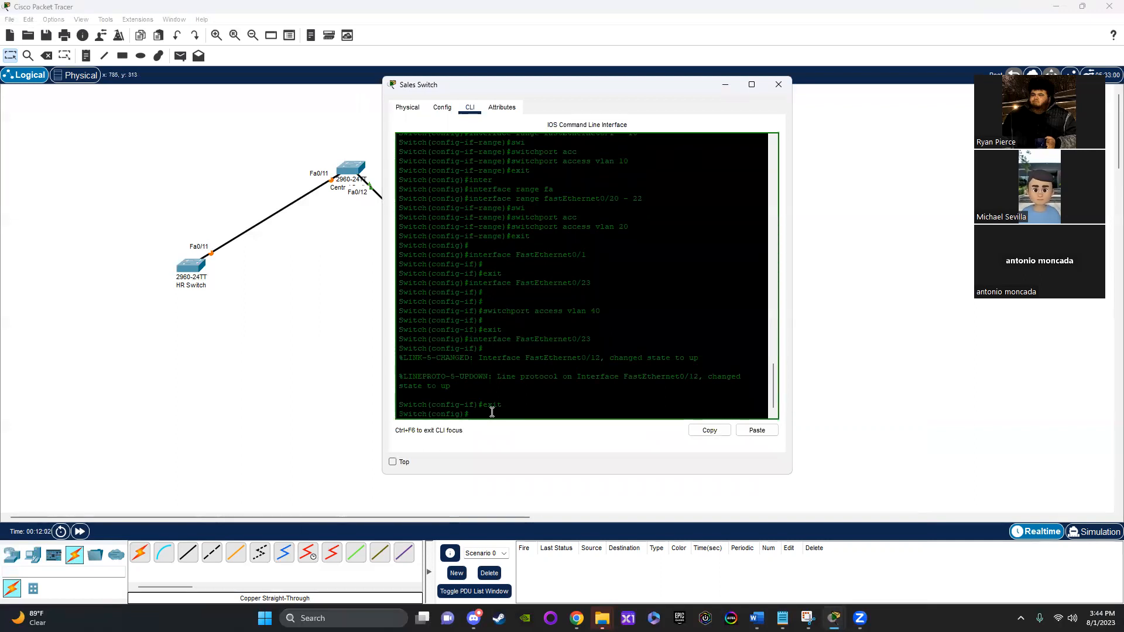
Step: Enter configuration of the Sales Switch's uplink port with "interface fastEthernet0/12"
type("inter")
key("Tab")
type("fas")
key("Tab")
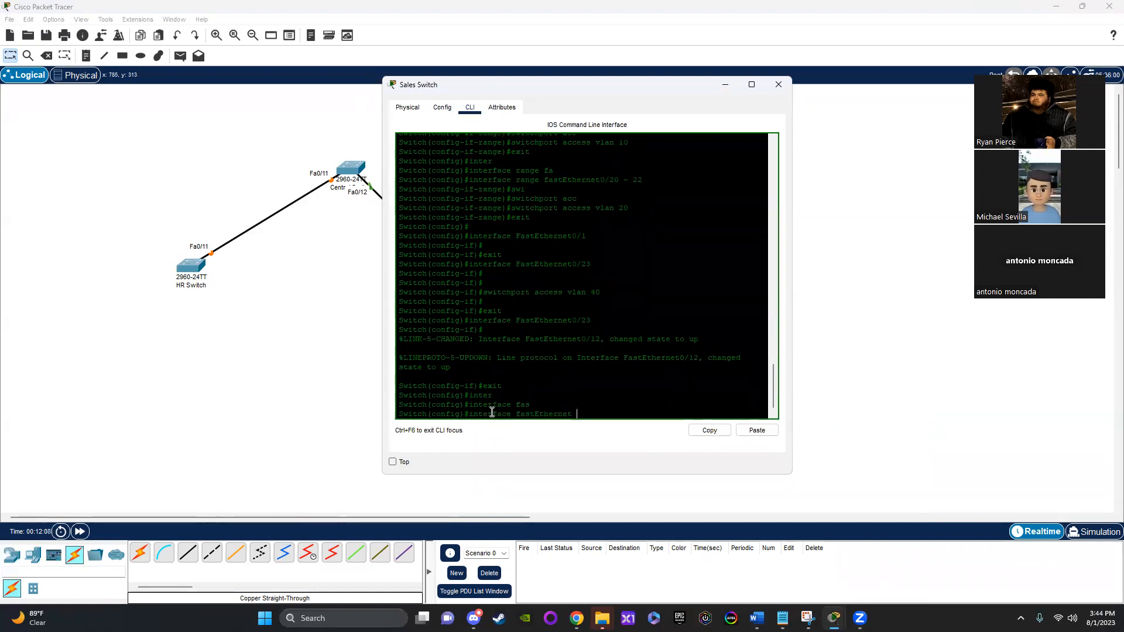
type("0/12")
key("Return")
Step: Make the selected FastEthernet0/12 port a trunk with "switchport mode trunk"
type("sw")
key("Tab")
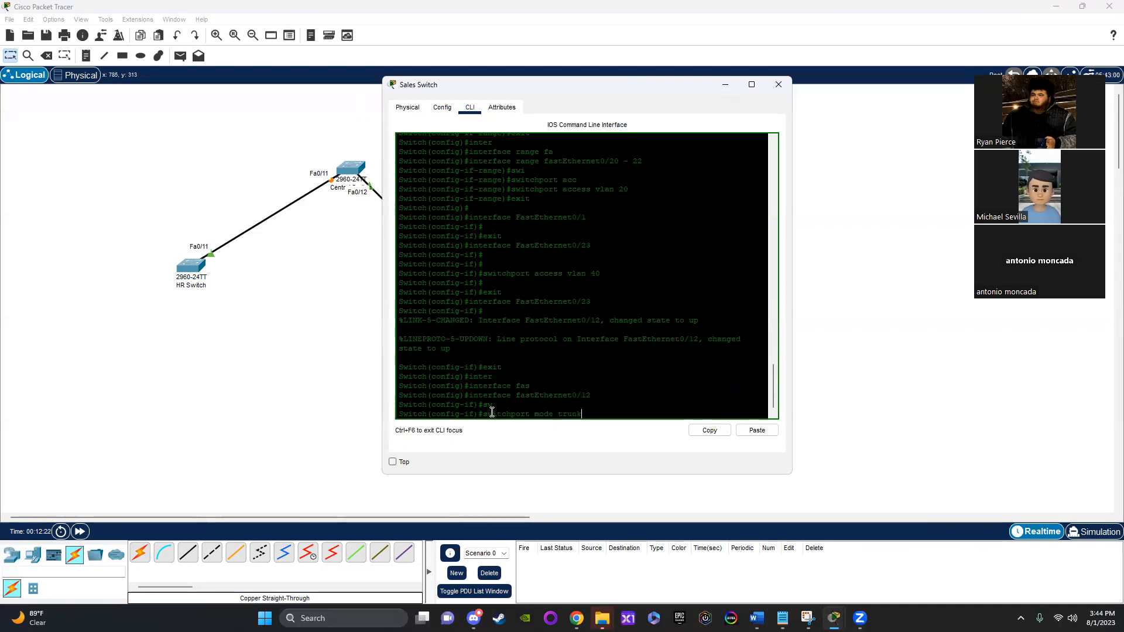
key("Return")
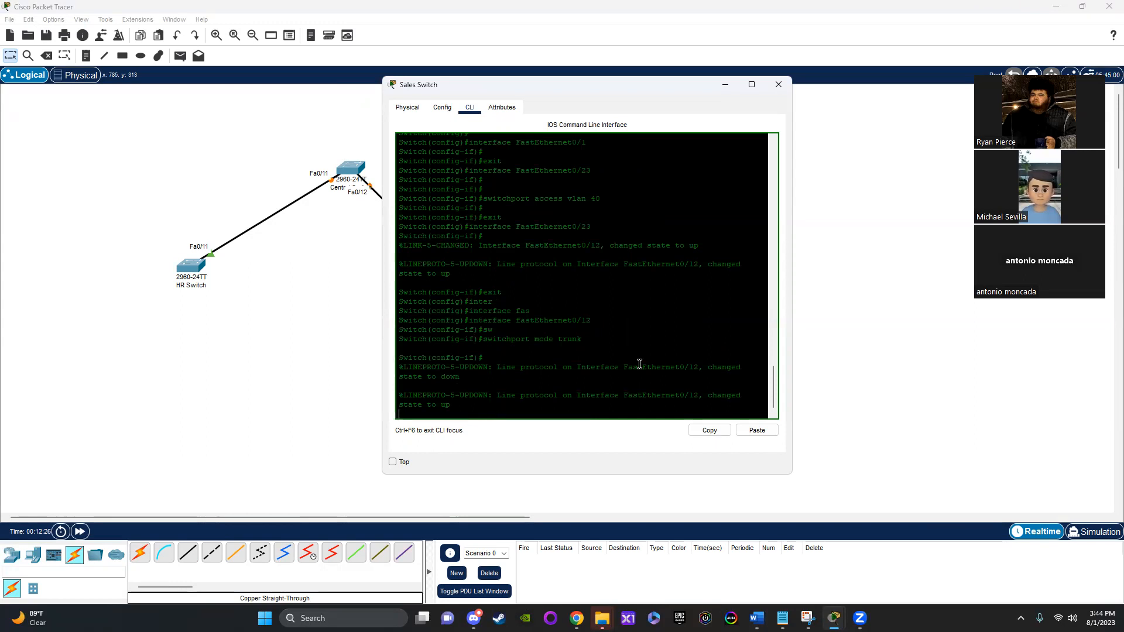
key("Return")
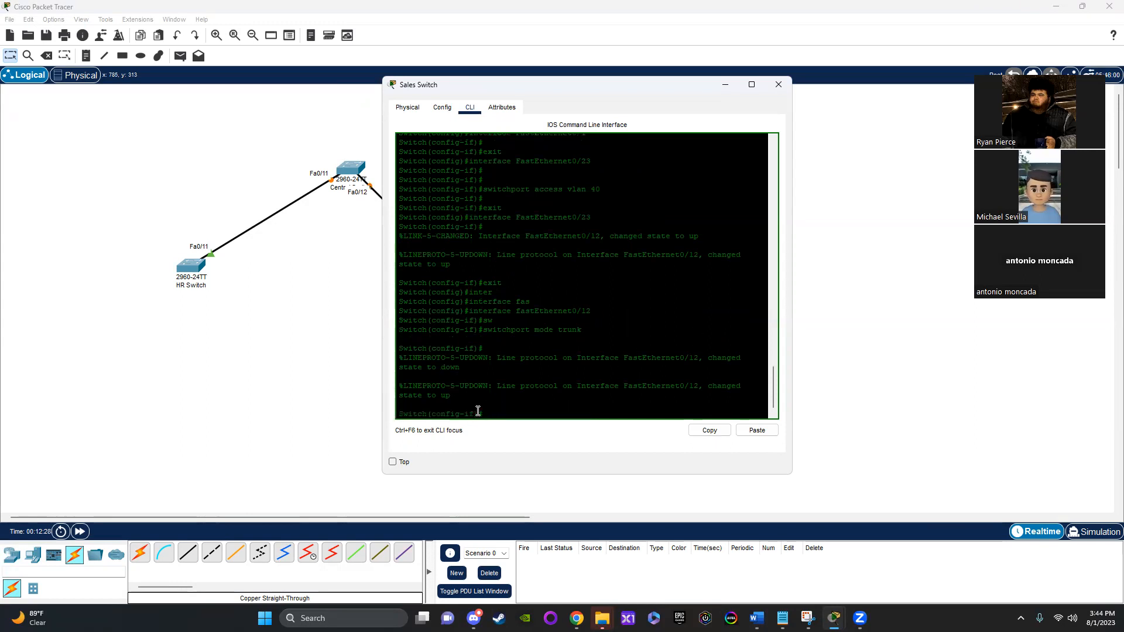
Step: Check the port mode and VLAN settings of FastEthernet0/12 on the Sales Switch and close its window
left_click(442, 107)
scroll(432, 234, "down", 1)
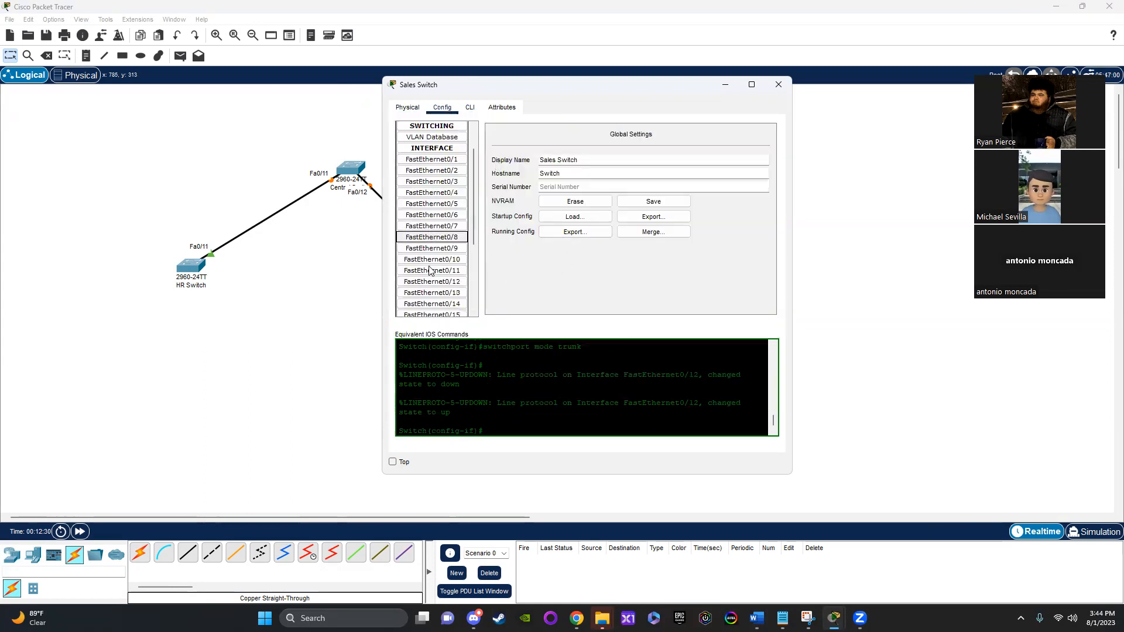
left_click(433, 282)
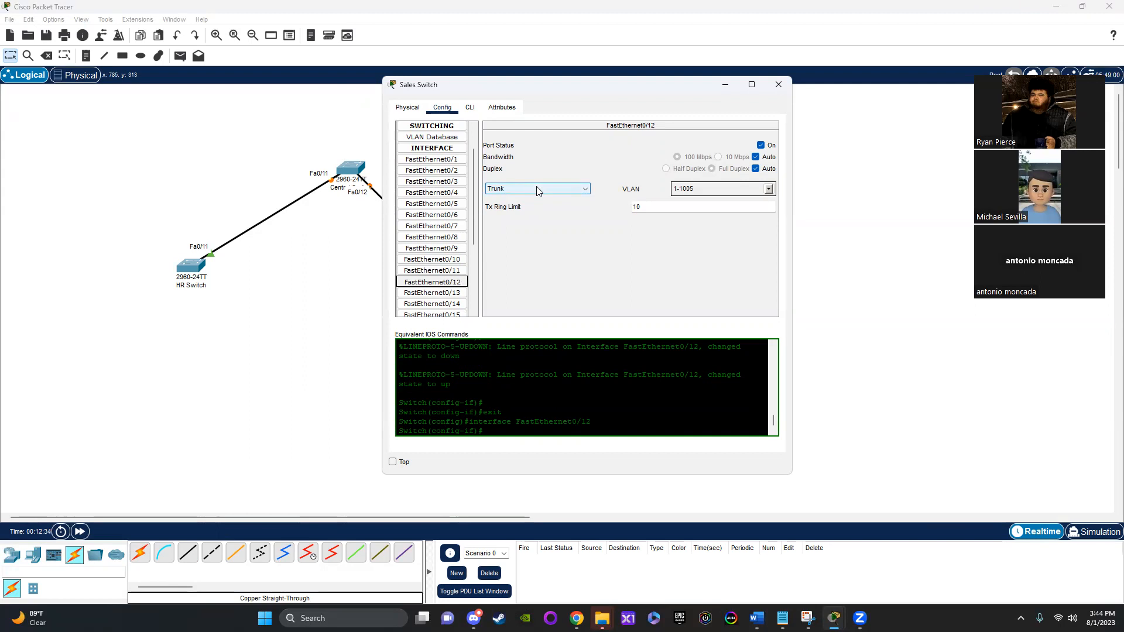
left_click(775, 85)
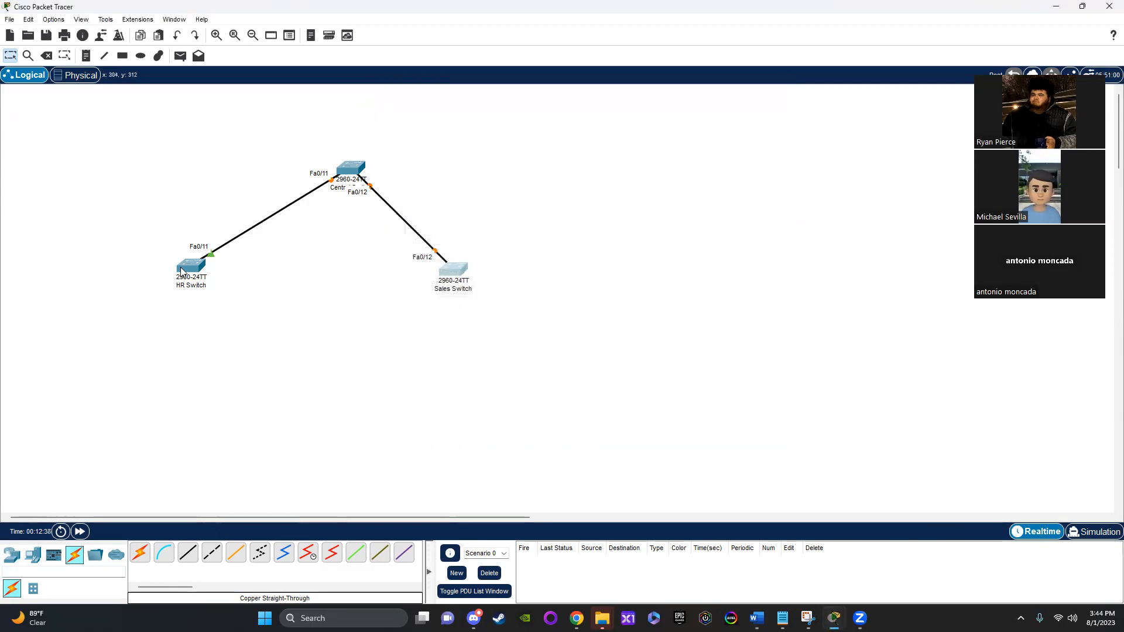
Step: Nudge the HR Switch slightly downward in the workspace and fast-forward the network time
left_click_drag(184, 271, 186, 274)
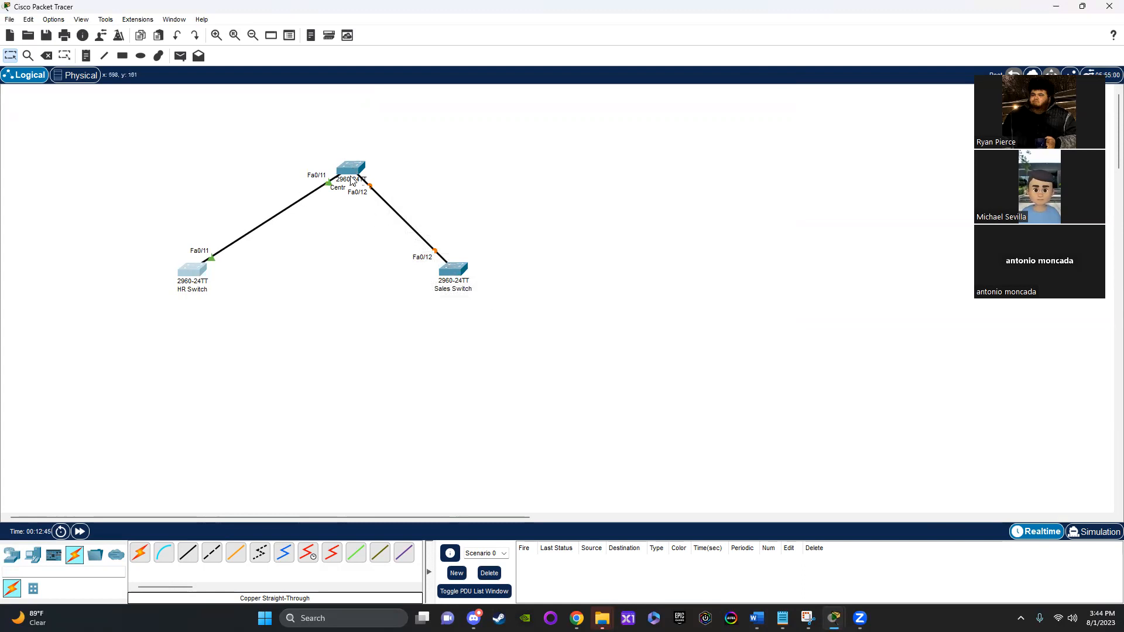
mouse_move(349, 169)
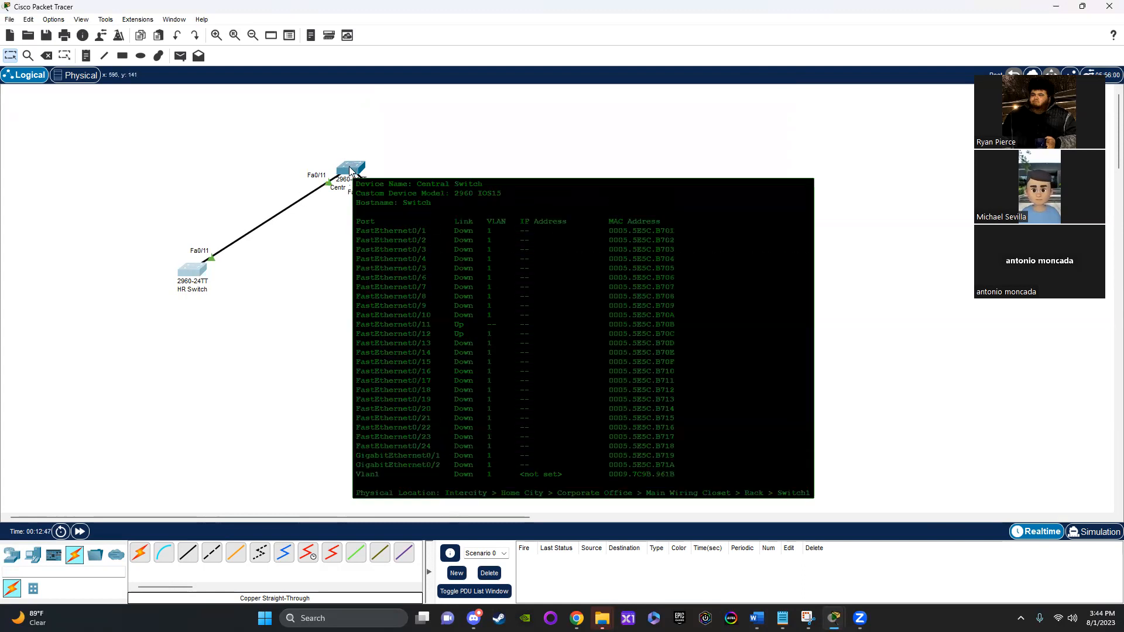
left_click(349, 169)
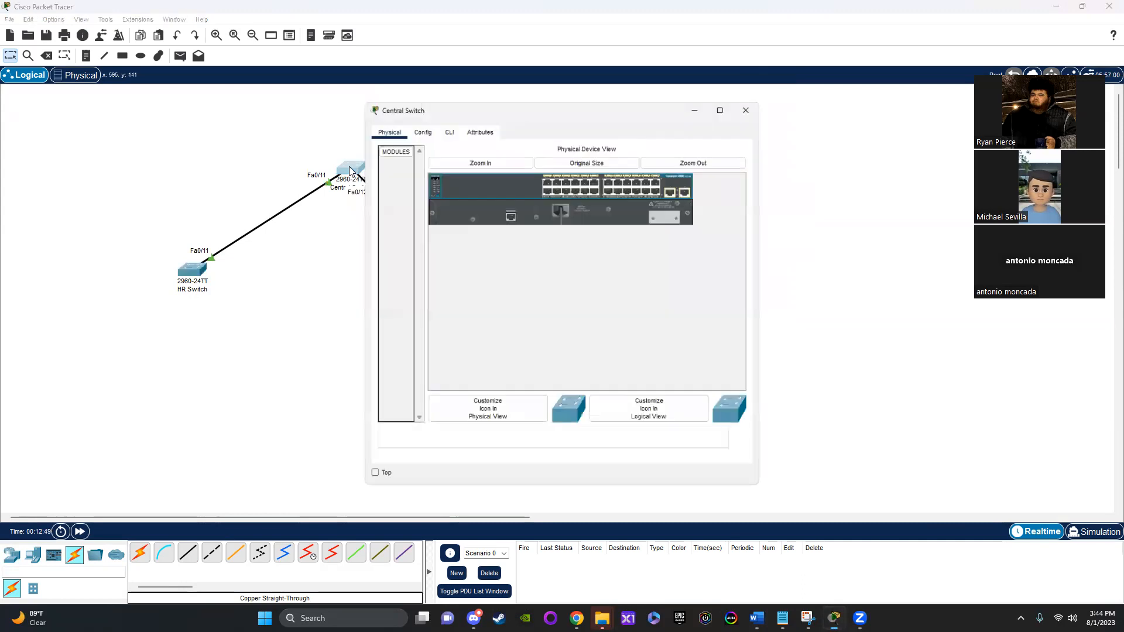
left_click(763, 99)
left_click(79, 531)
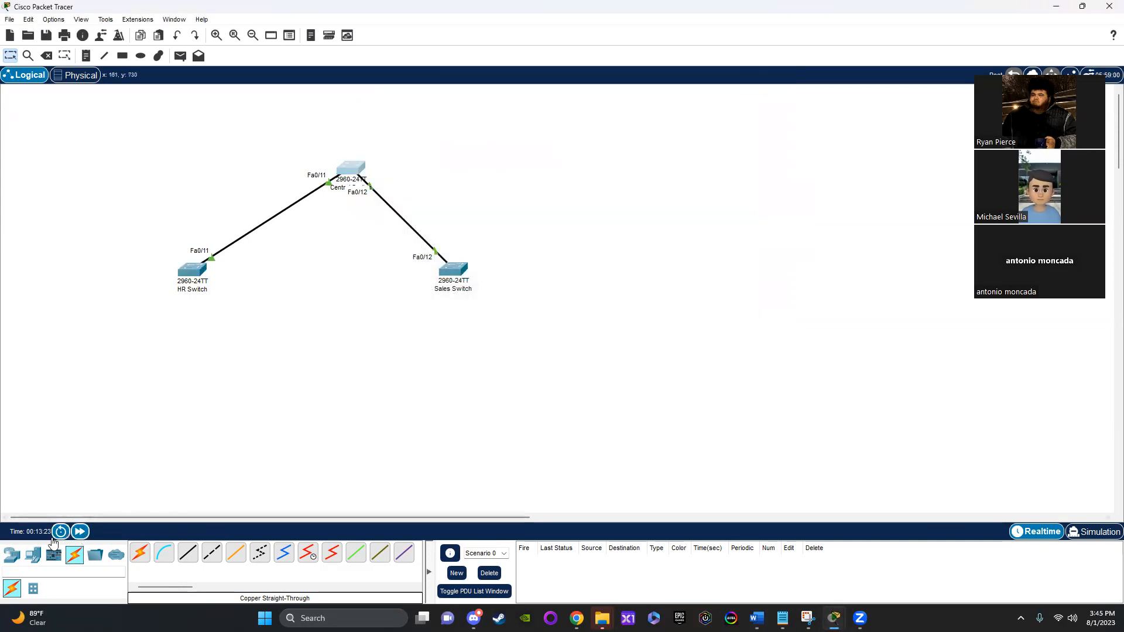
left_click(79, 531)
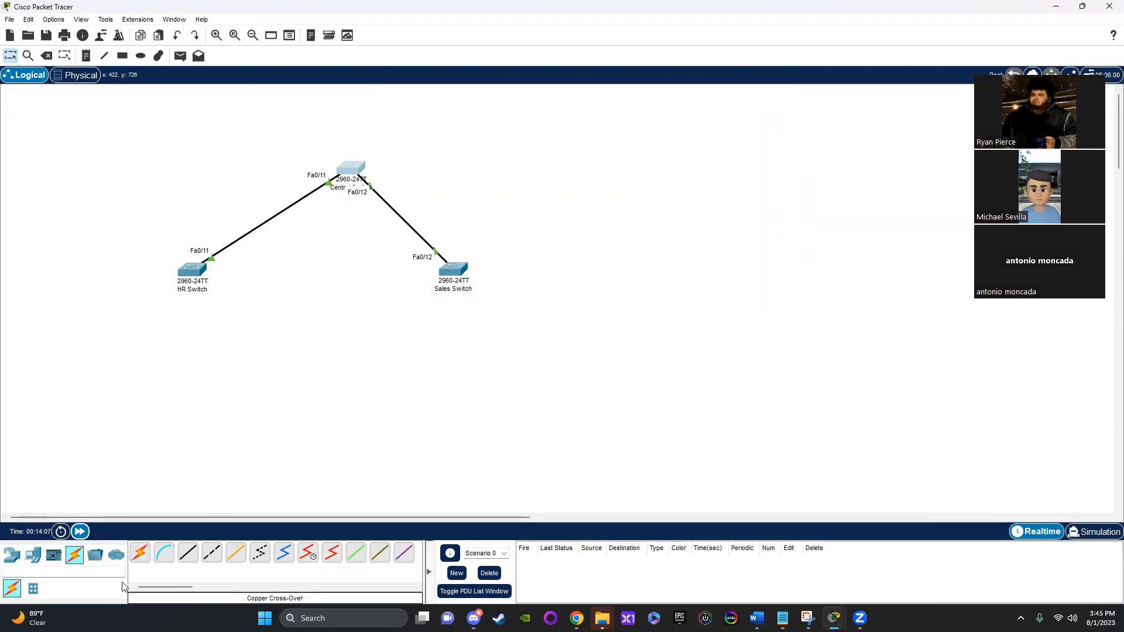
Step: Place an ISR4331 router in the workspace to the right of the Central Switch
left_click(12, 554)
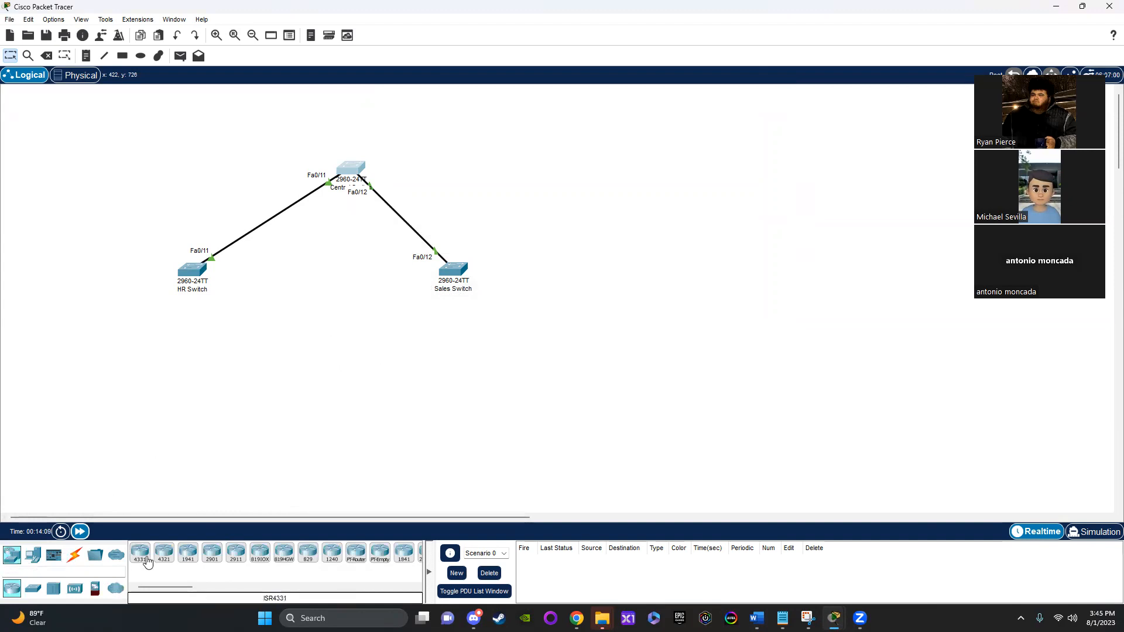
left_click(141, 556)
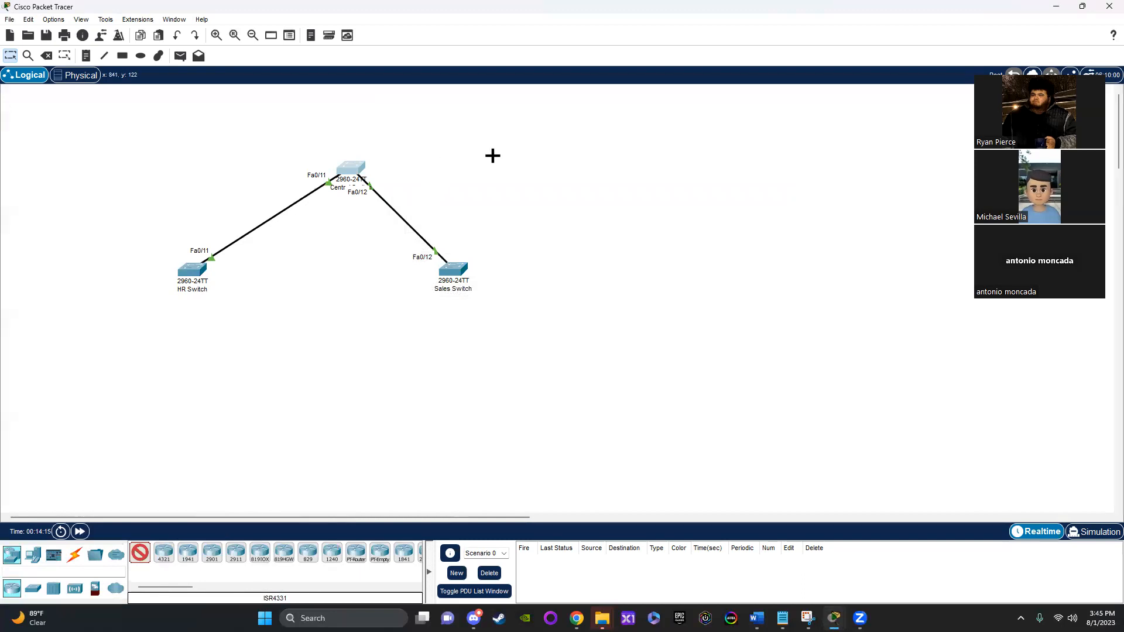
left_click(508, 161)
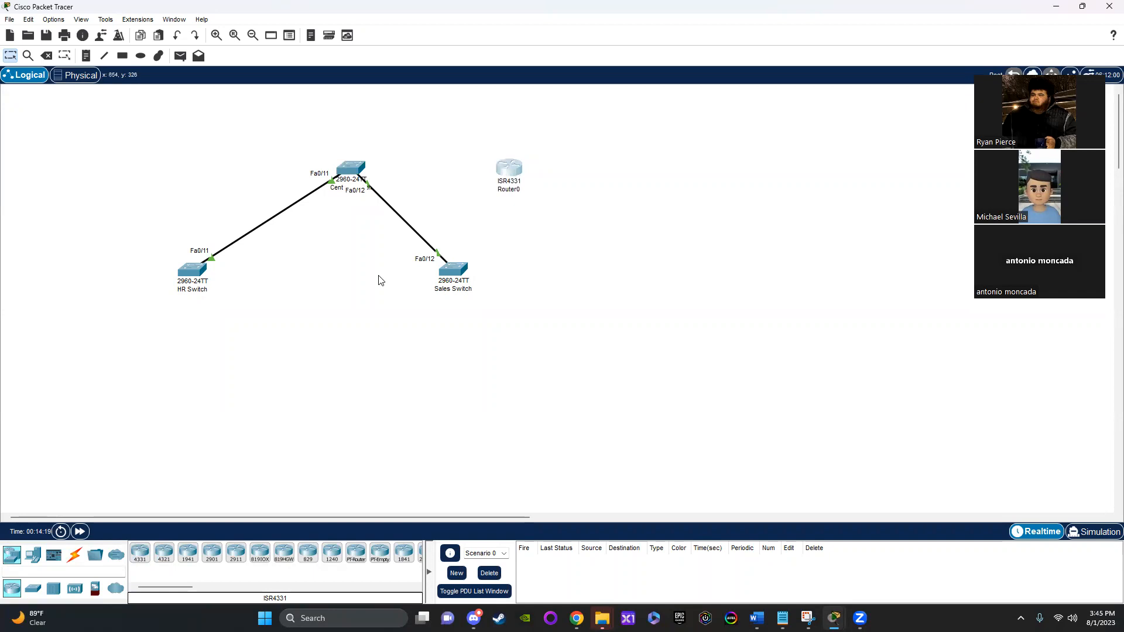
Step: Connect the Central Switch's GigabitEthernet0/1 to the router's GigabitEthernet0/0/0 with a Copper Straight-Through cable
left_click(74, 555)
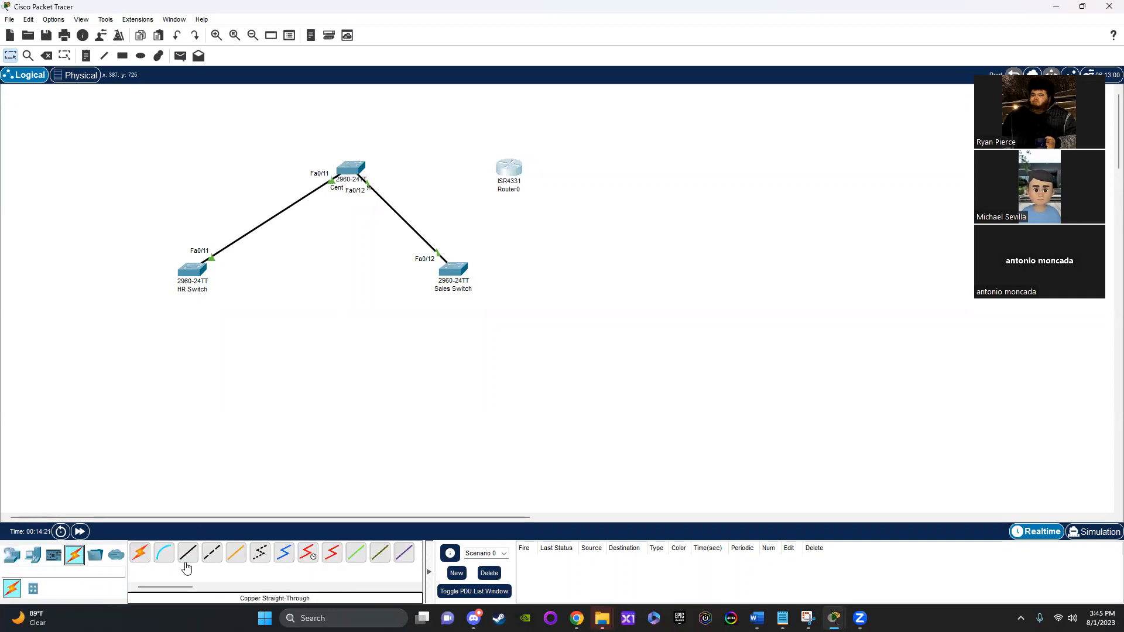
left_click(187, 554)
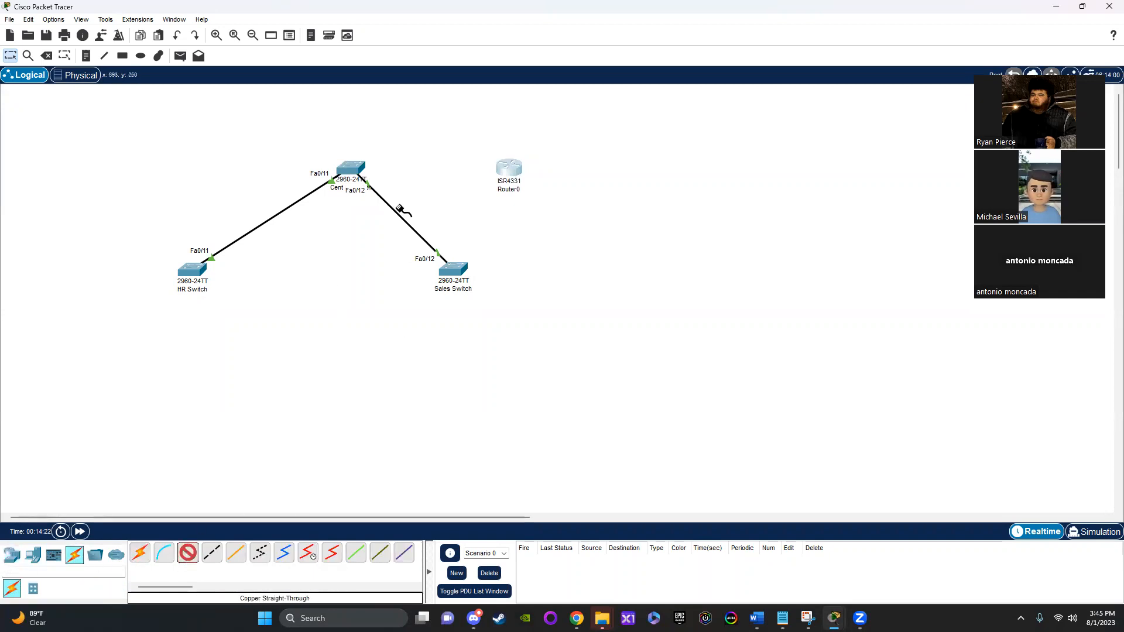
left_click(359, 172)
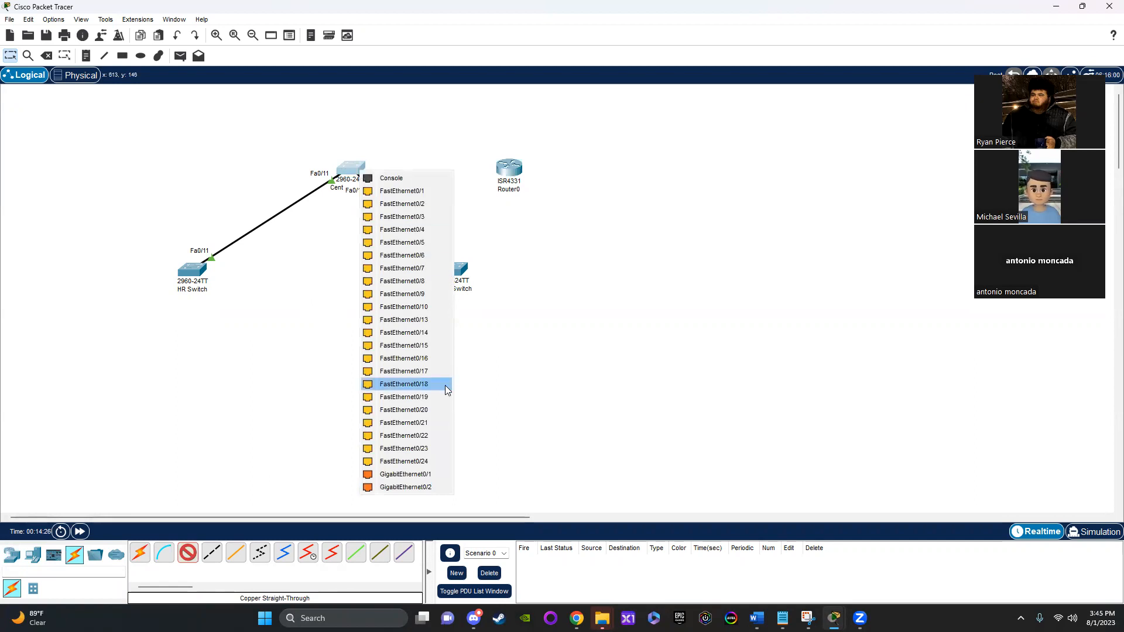
left_click(402, 475)
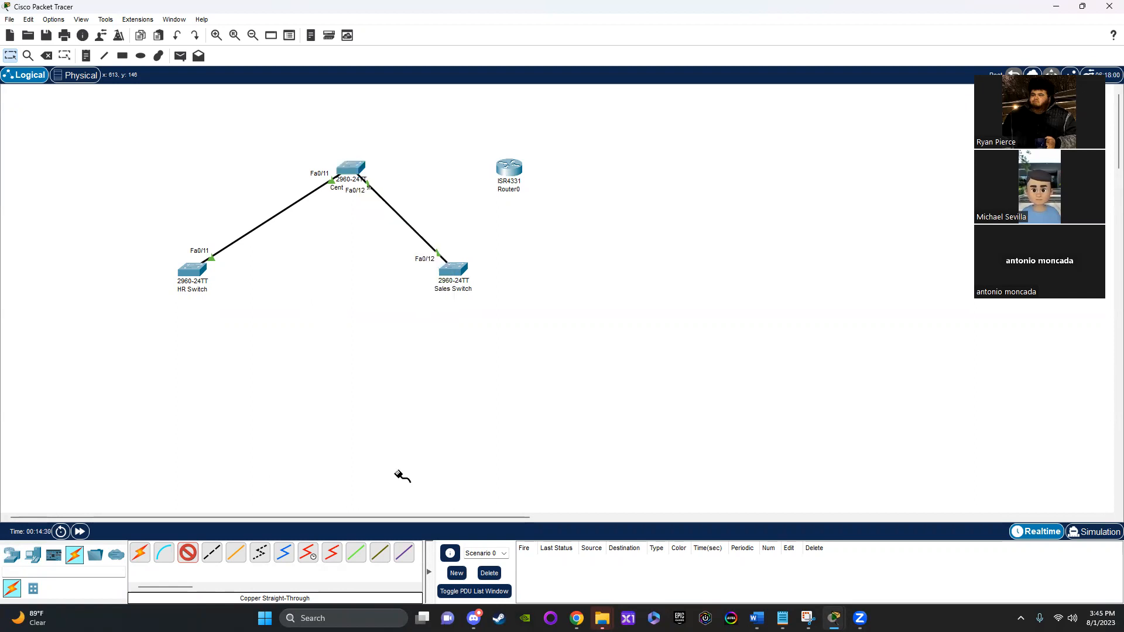
left_click(509, 173)
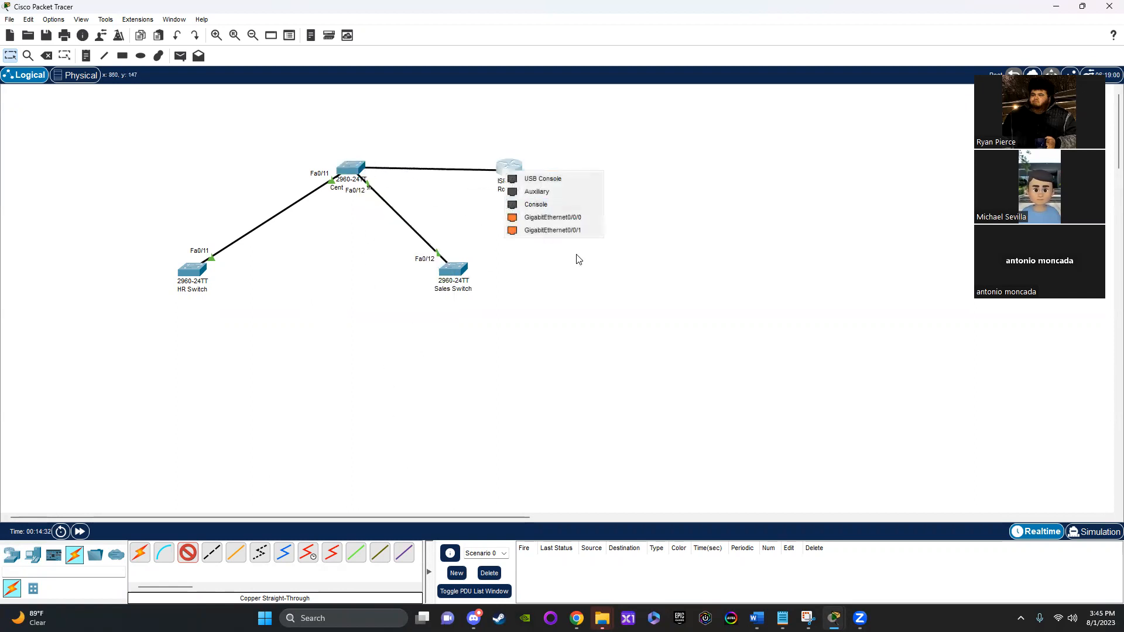
left_click(559, 219)
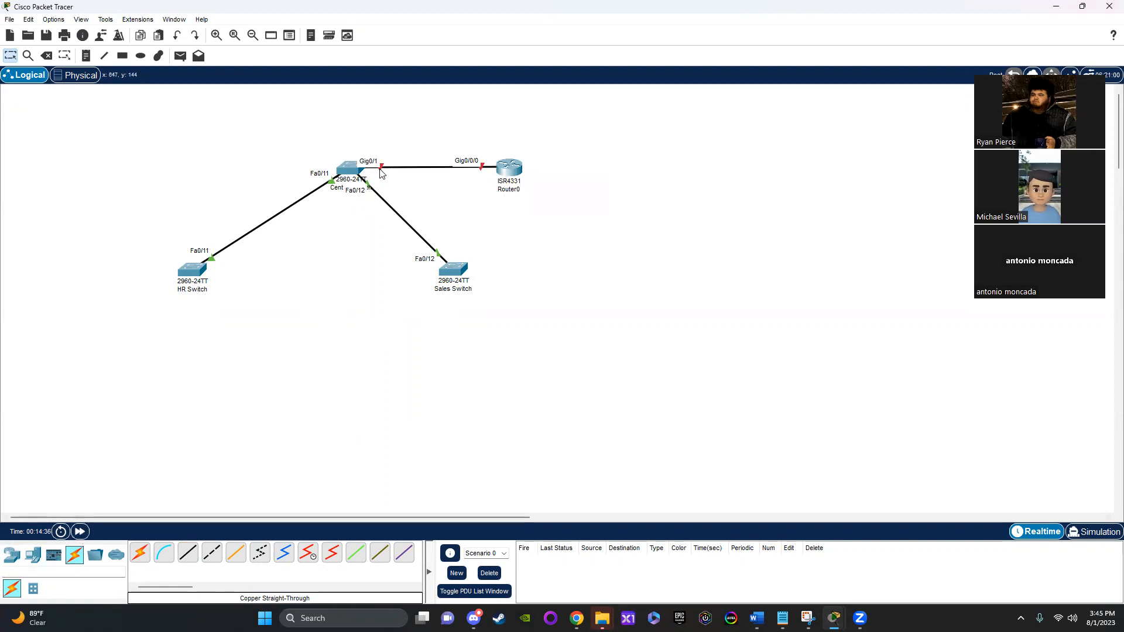
Step: Turn on the router's GigabitEthernet0/0/0 port, close its window and fast-forward the network time
left_click(510, 171)
left_click(410, 126)
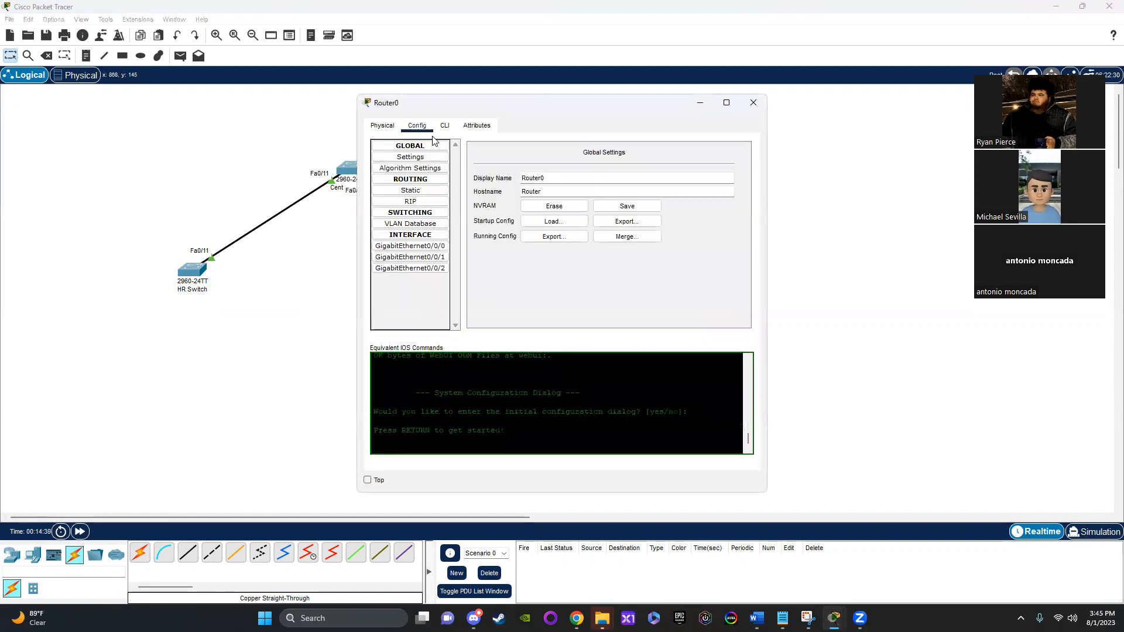
left_click(423, 249)
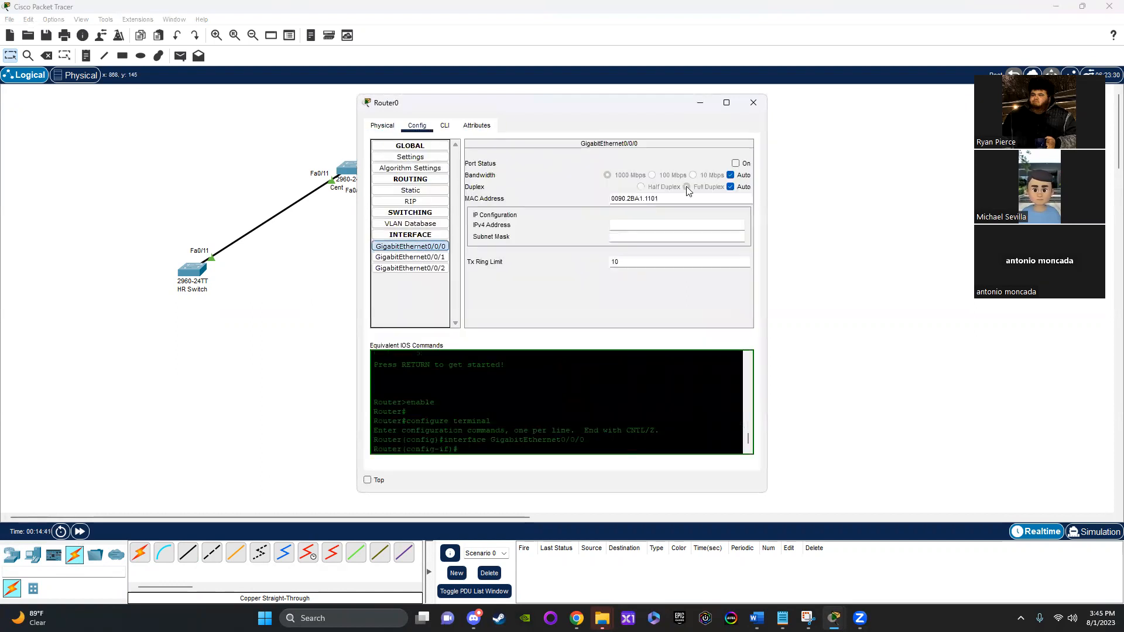
left_click(736, 164)
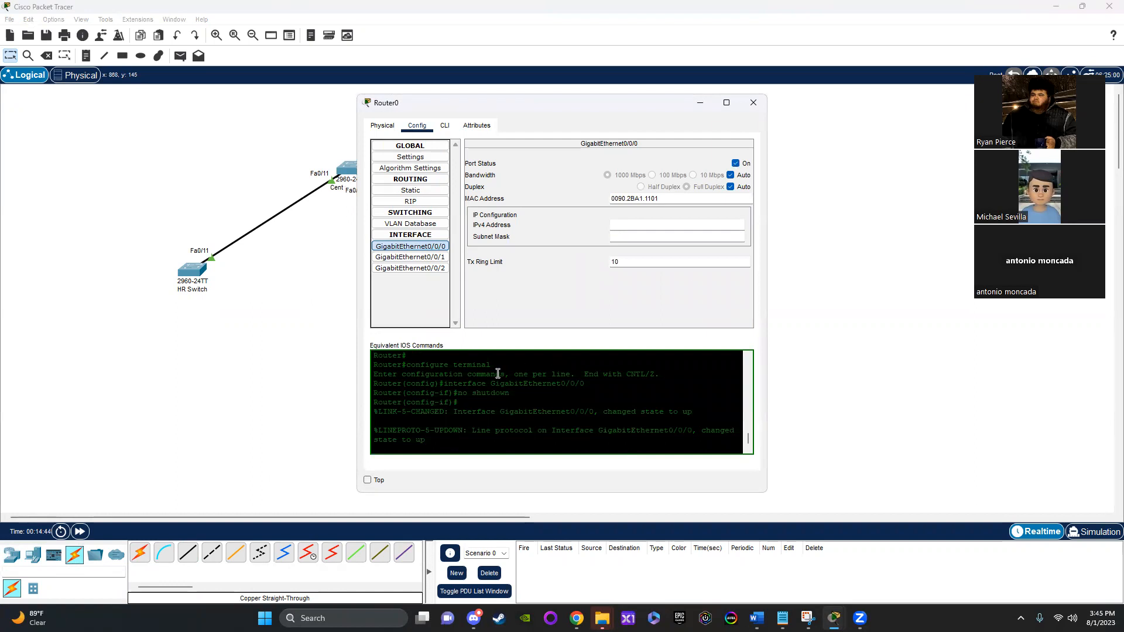
scroll(417, 392, "up", 2)
left_click(755, 102)
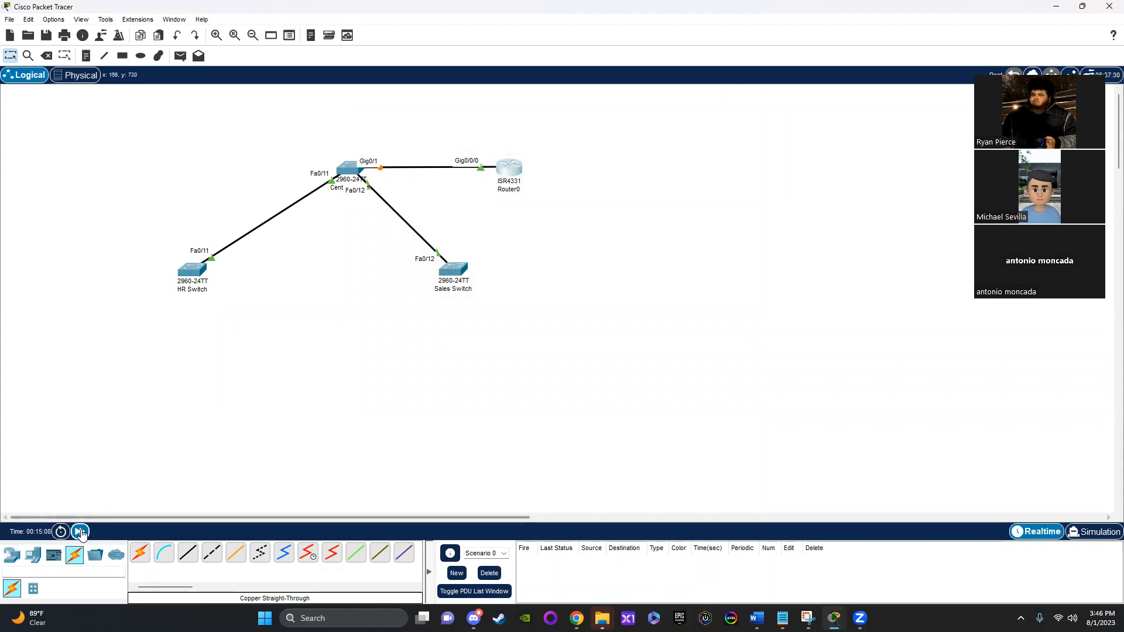
left_click(80, 532)
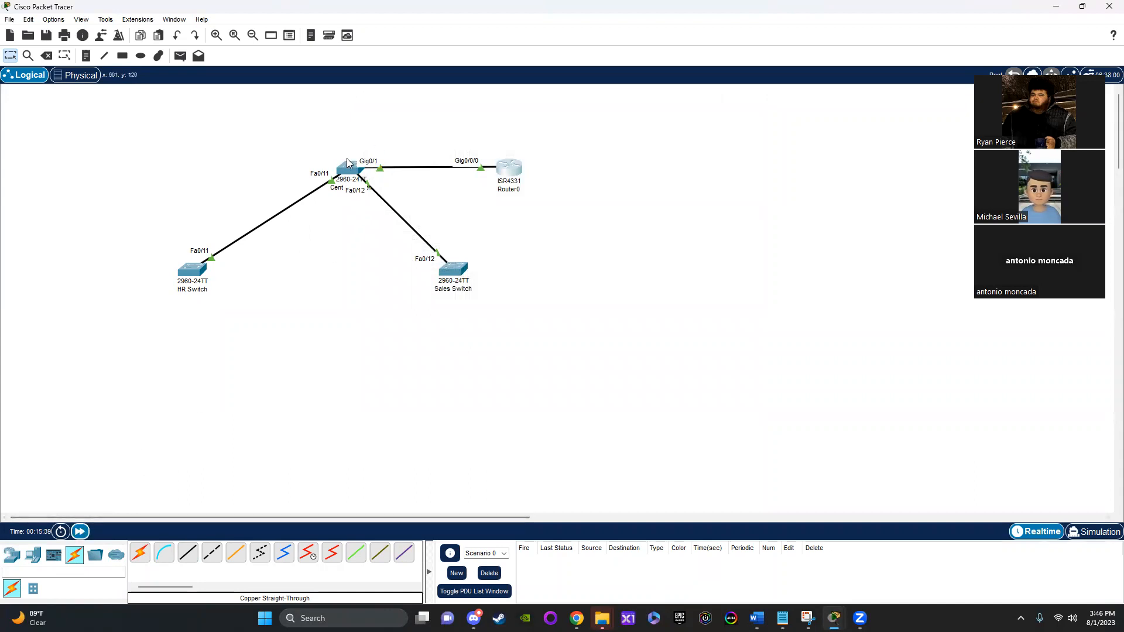
Step: Open the Central Switch's command line and enter global configuration mode with "enable" and "config t"
left_click(362, 173)
left_click(445, 125)
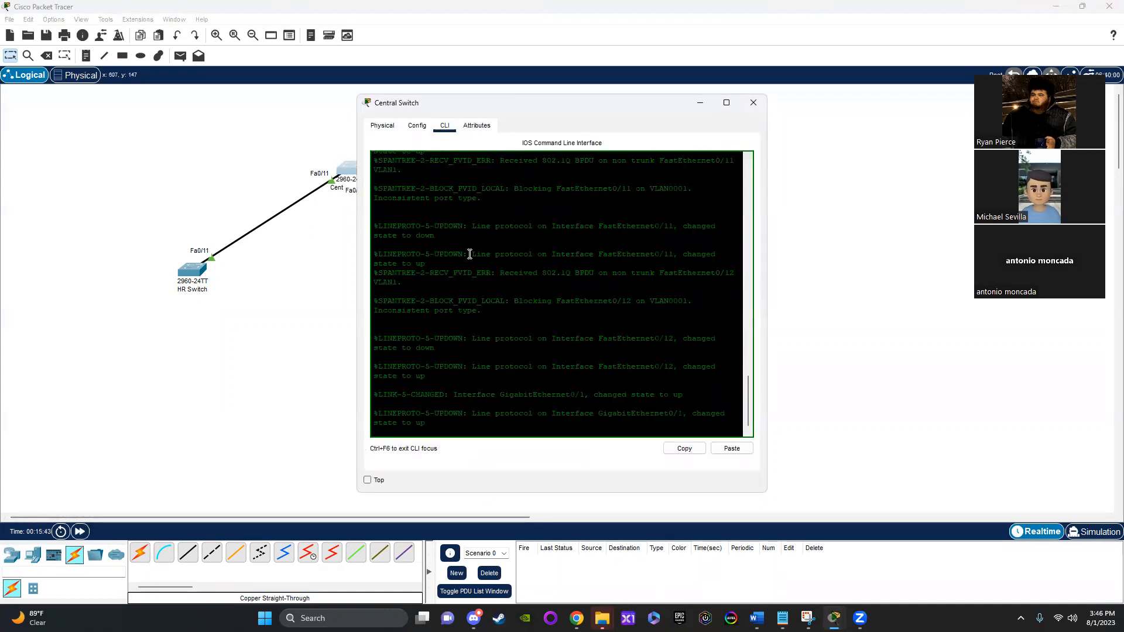
key("Return")
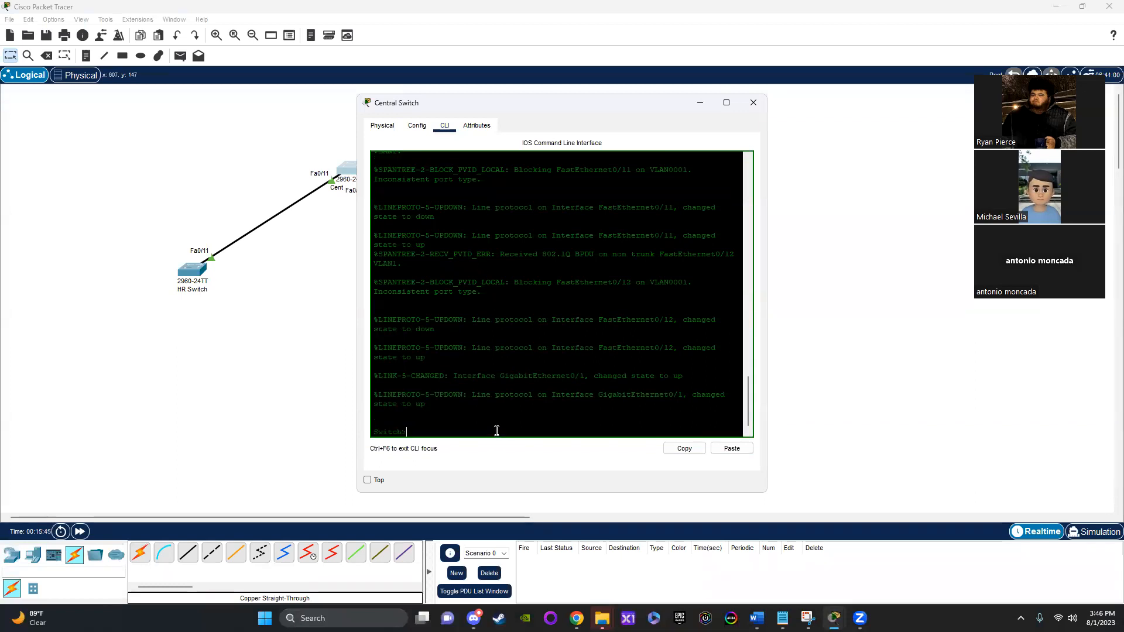
mouse_move(815, 613)
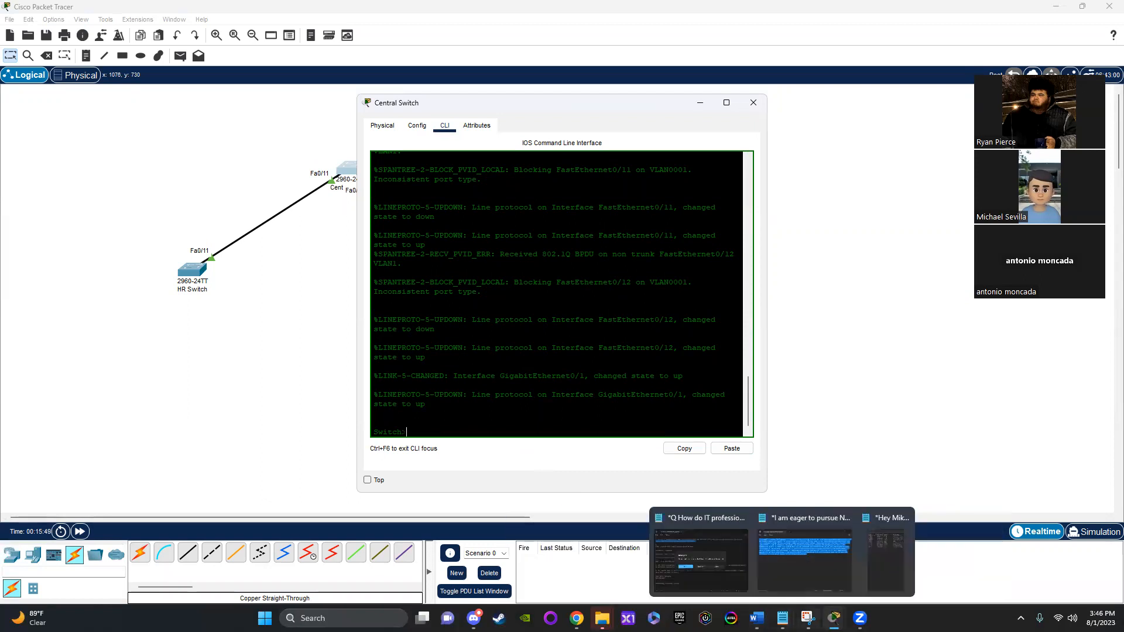
left_click(674, 569)
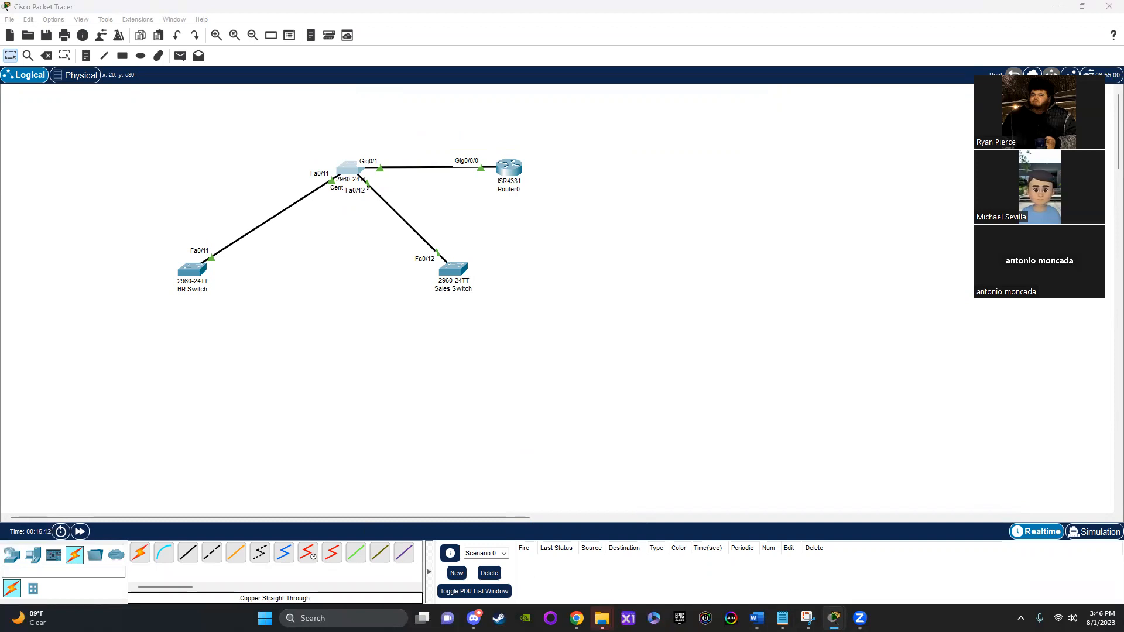
double_click(347, 169)
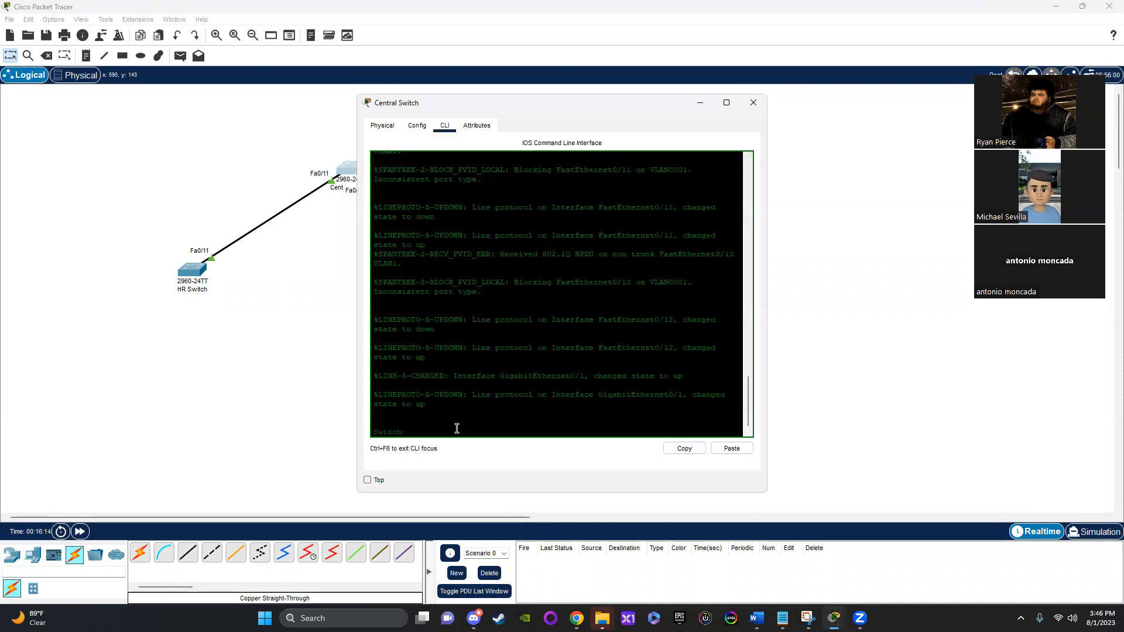
type("enable")
key("Return")
type("config t")
key("Return")
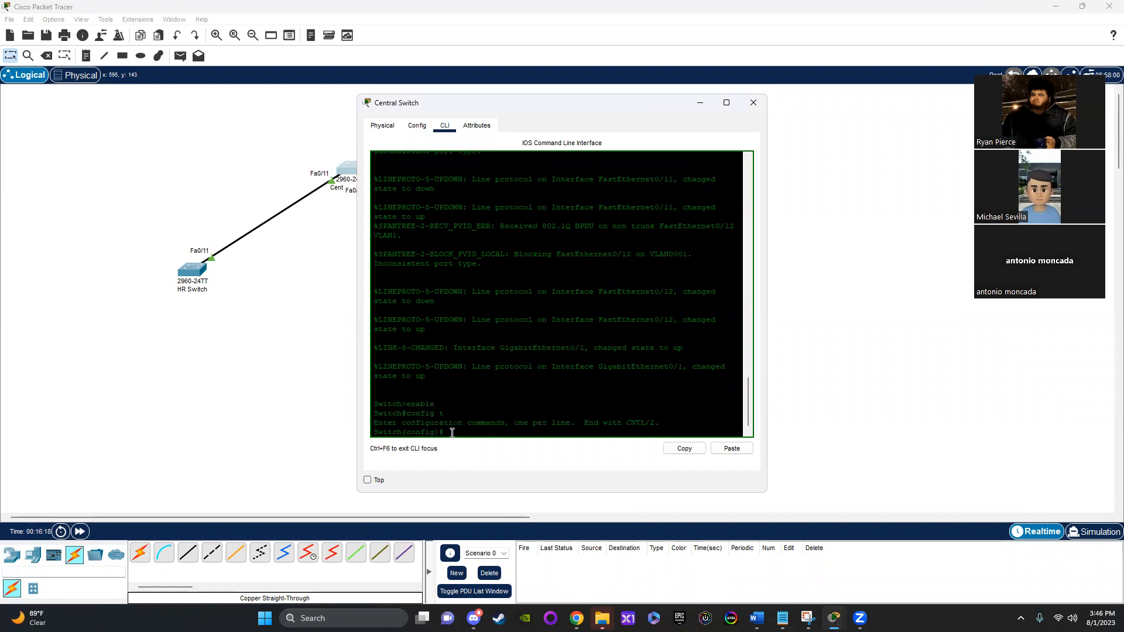
Step: Make the Central Switch's GigabitEthernet0/1 port a trunk with "switchport mode trunk"
type("inter")
key("Tab")
type("gig")
key("Tab")
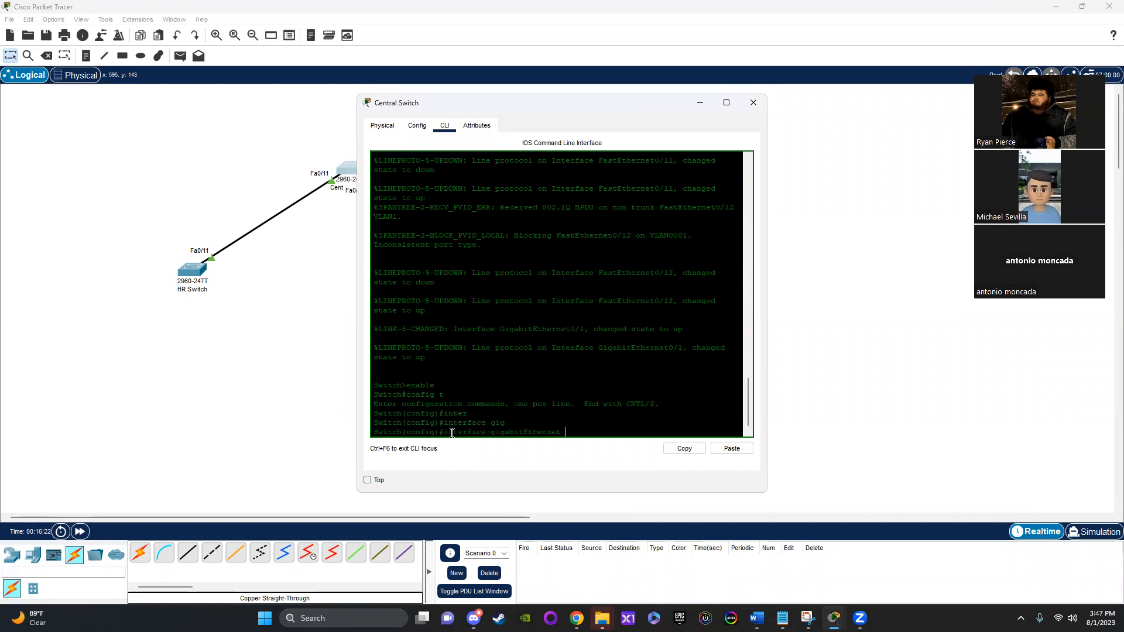
type("0/1")
key("Return")
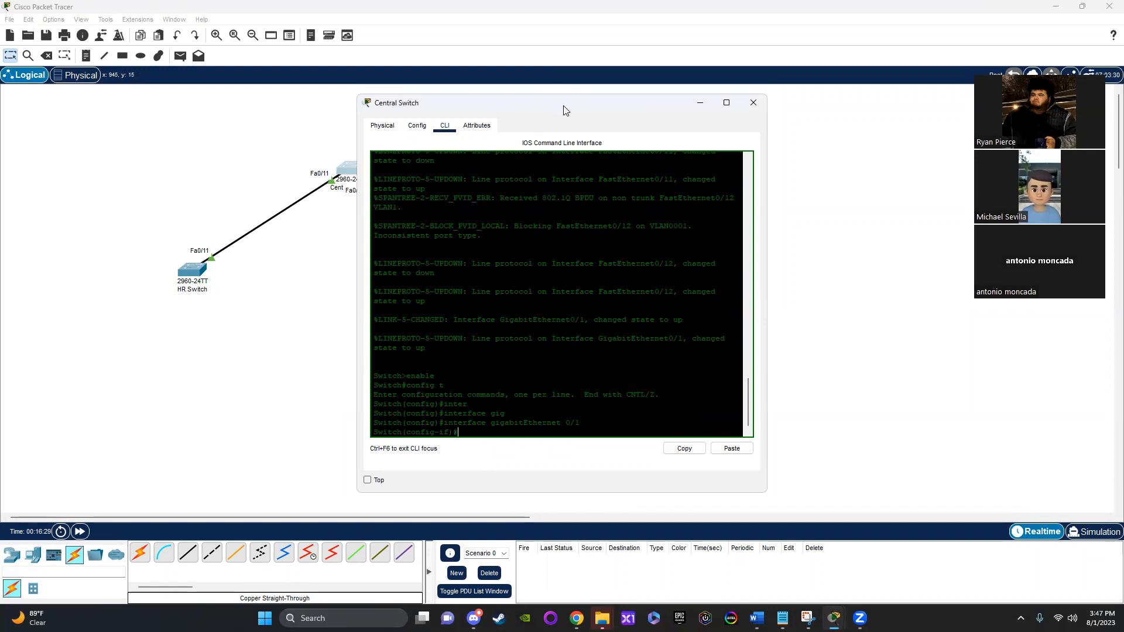
left_click_drag(564, 110, 535, 104)
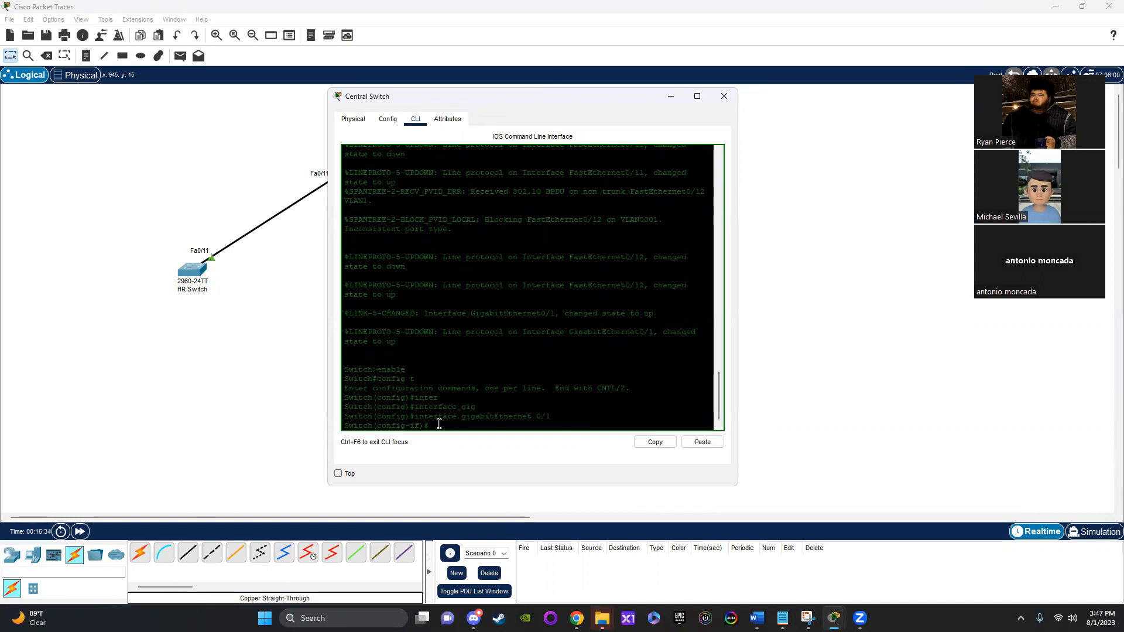
type("sw")
key("Tab")
type("mo")
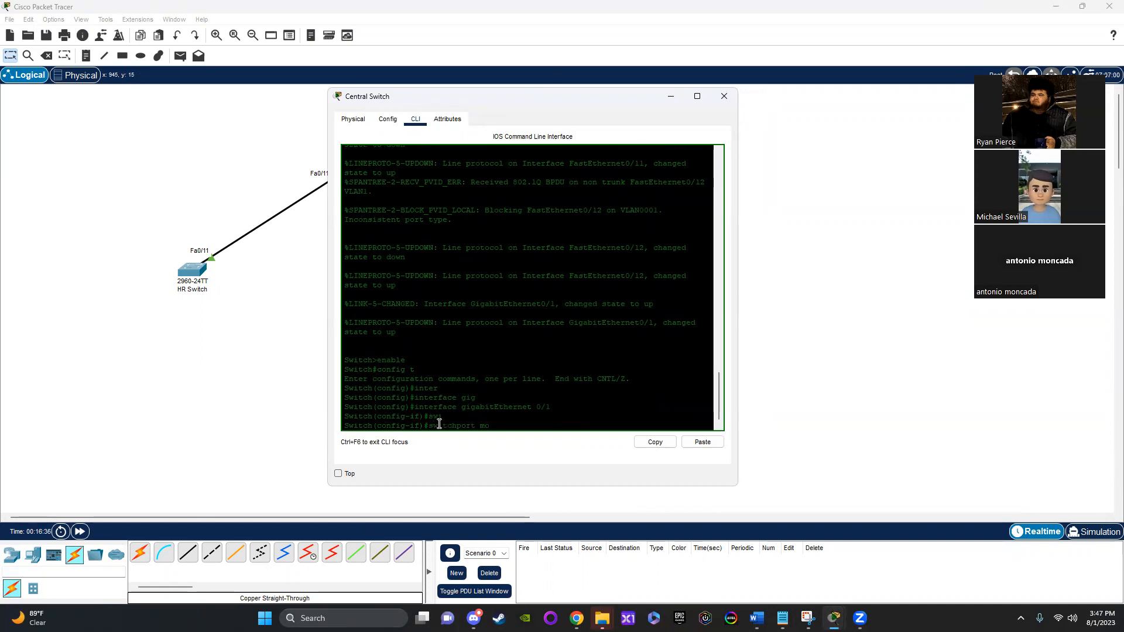
type("de trunk")
key("Return")
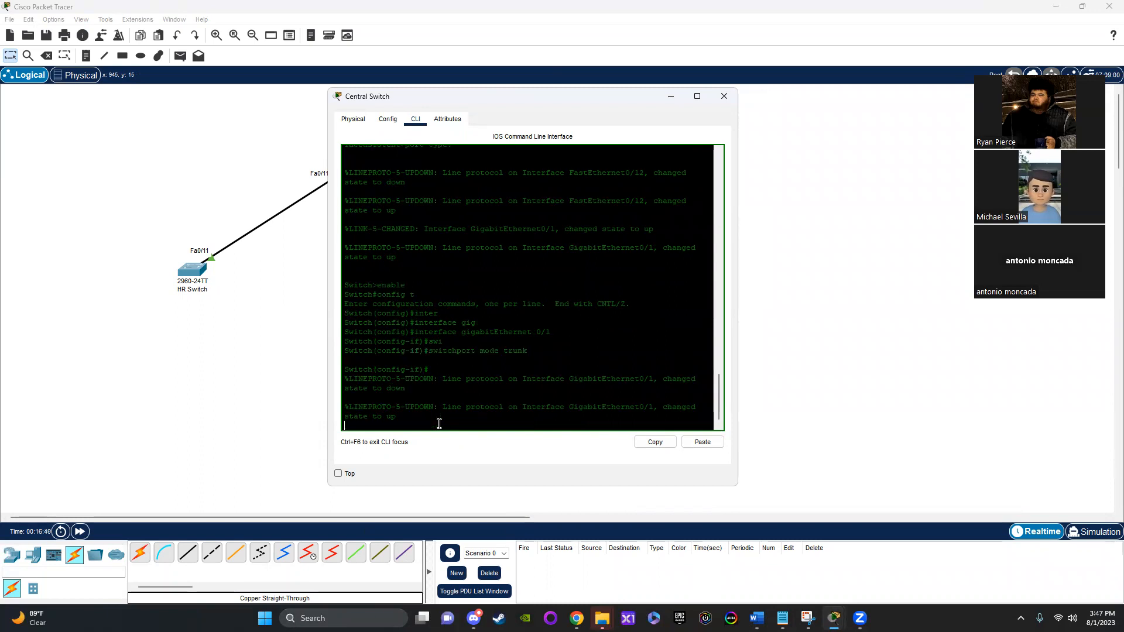
key("Return")
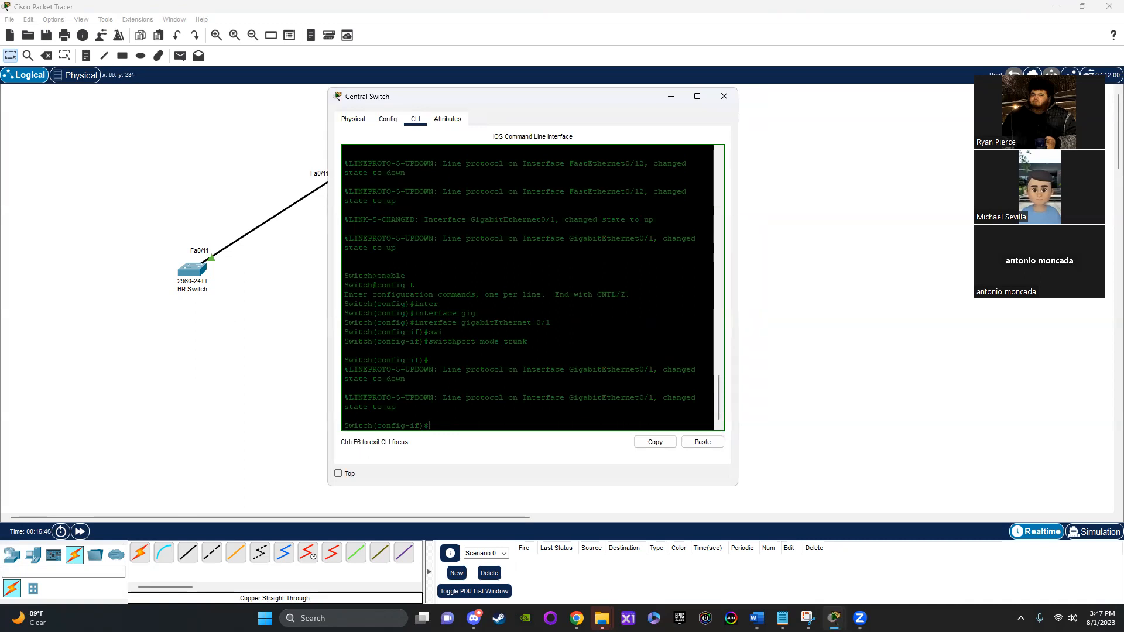
Step: Consult the Word document, the Central Switch's VLAN database and the other open Packet Tracer network for the required VLANs
mouse_move(757, 618)
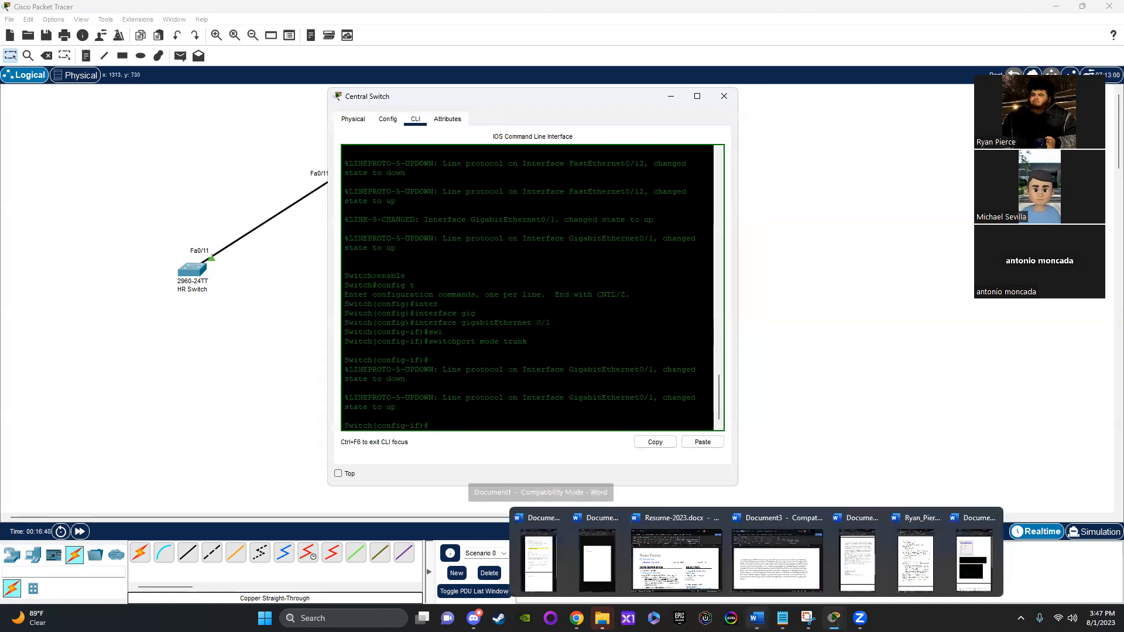
left_click(788, 581)
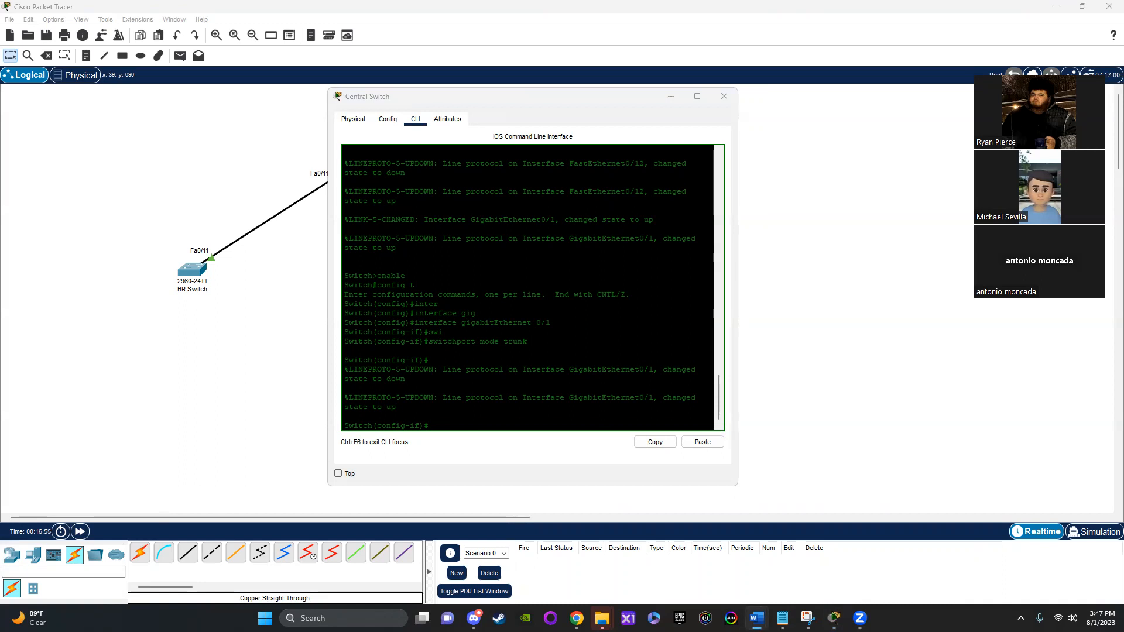
left_click(491, 423)
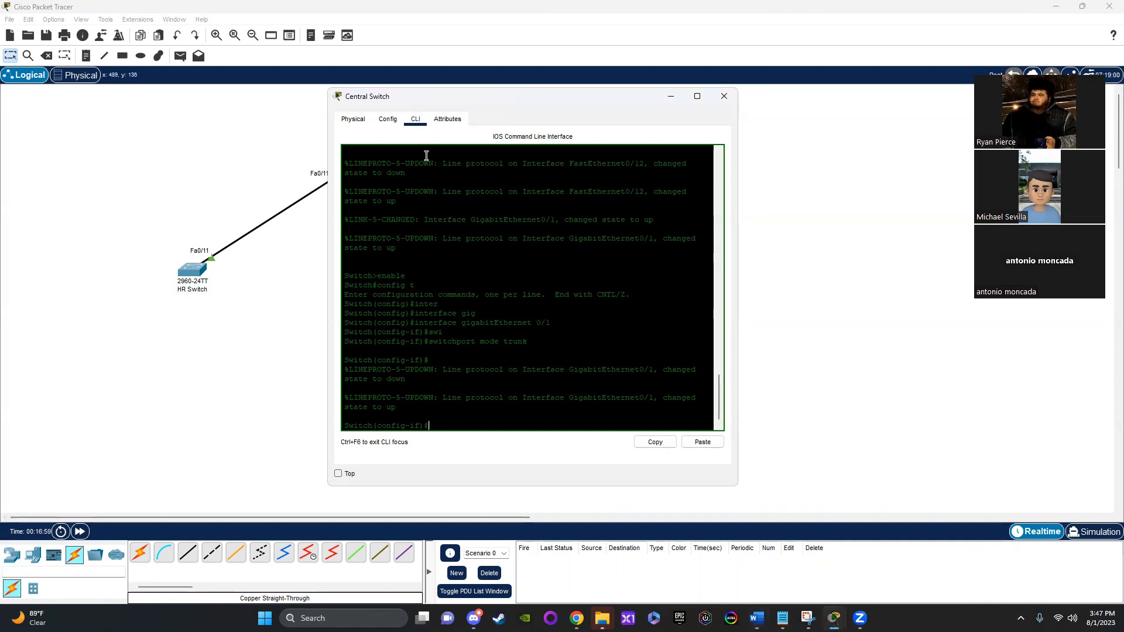
left_click(381, 119)
left_click(378, 184)
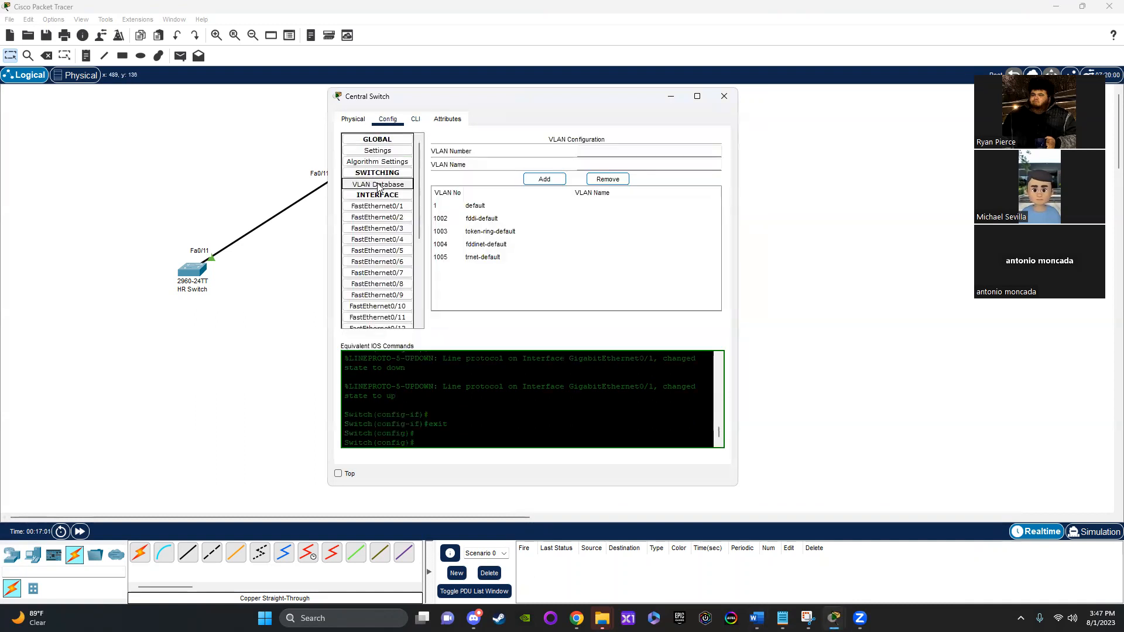
left_click(416, 119)
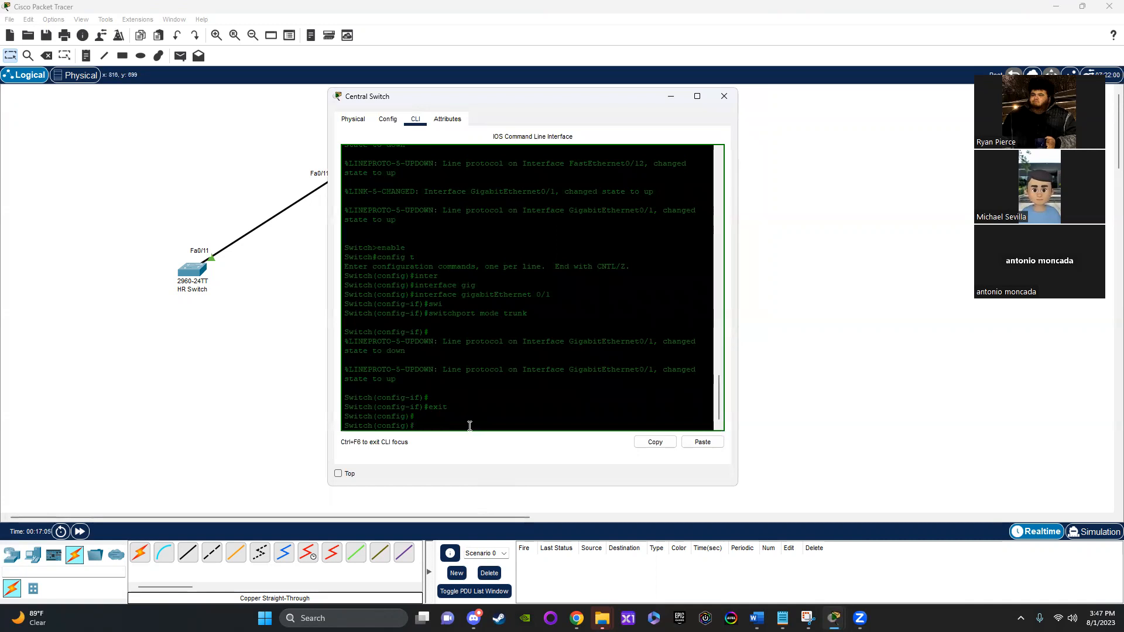
mouse_move(808, 618)
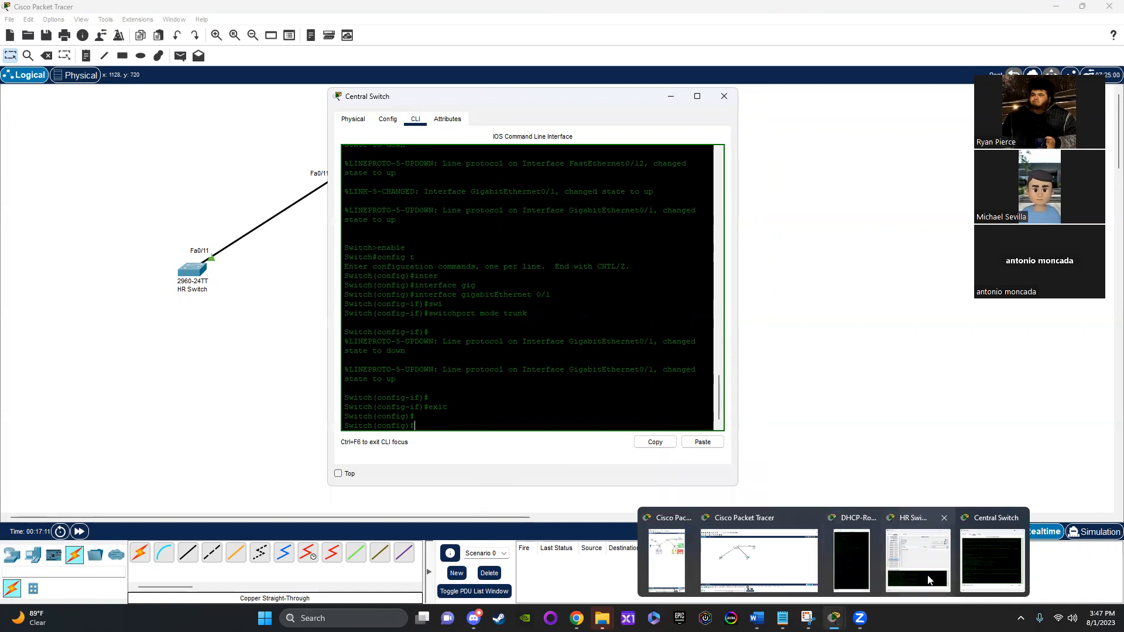
left_click(684, 561)
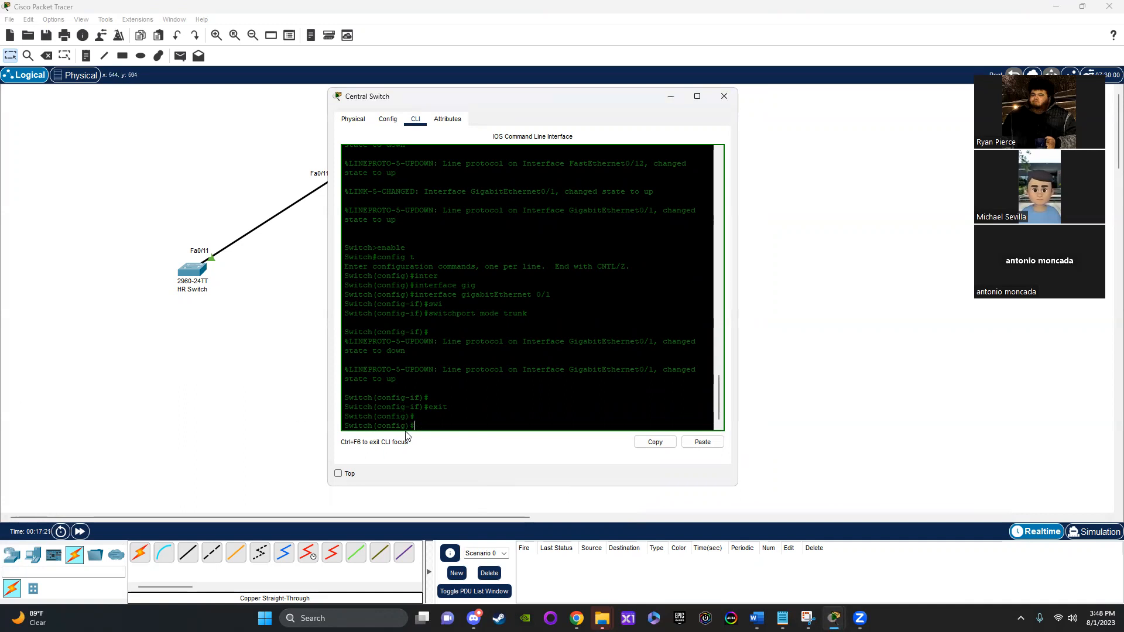
Step: Create VLAN 10 named Staff on the Central Switch and exit VLAN configuration mode
mouse_move(417, 426)
left_mouse_down()
mouse_move(344, 428)
mouse_move(407, 407)
left_mouse_up()
left_click(435, 423)
type("vlan 10")
key("Return")
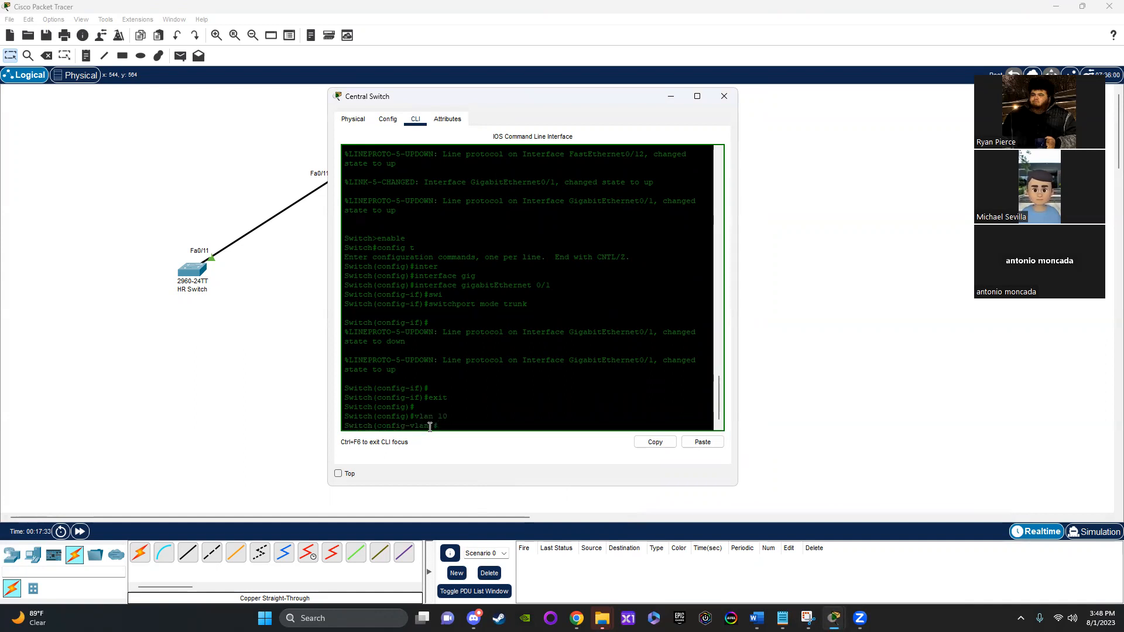
type("name Staff")
key("Return")
type("exit")
key("Return")
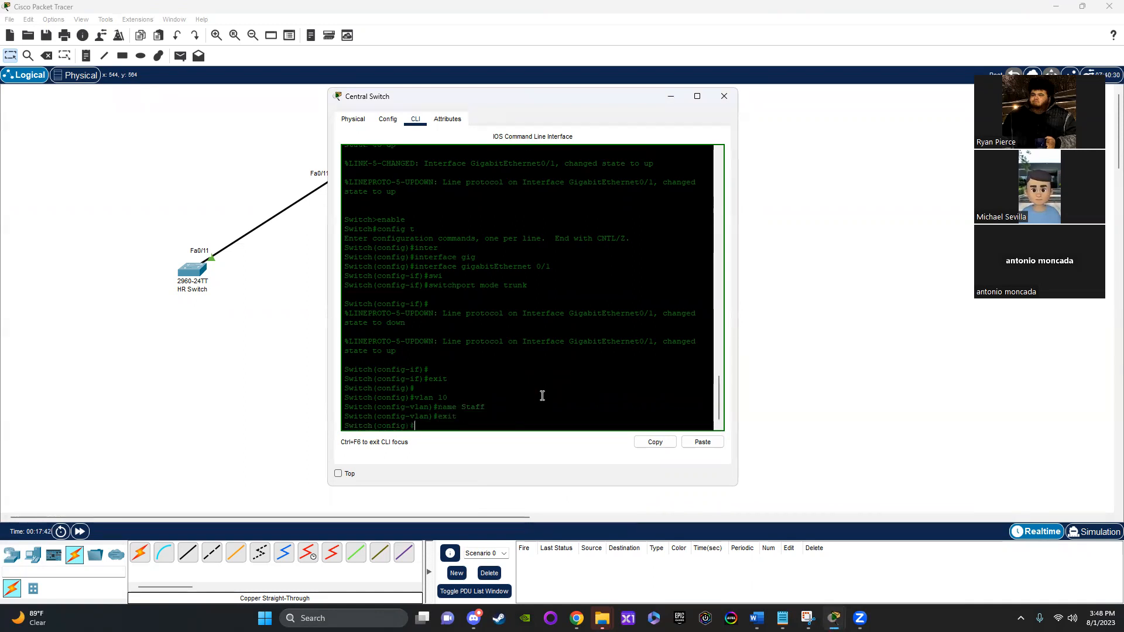
Step: Add VLAN 20 named Manager to the Central Switch's VLAN database
left_click(388, 119)
left_click(386, 186)
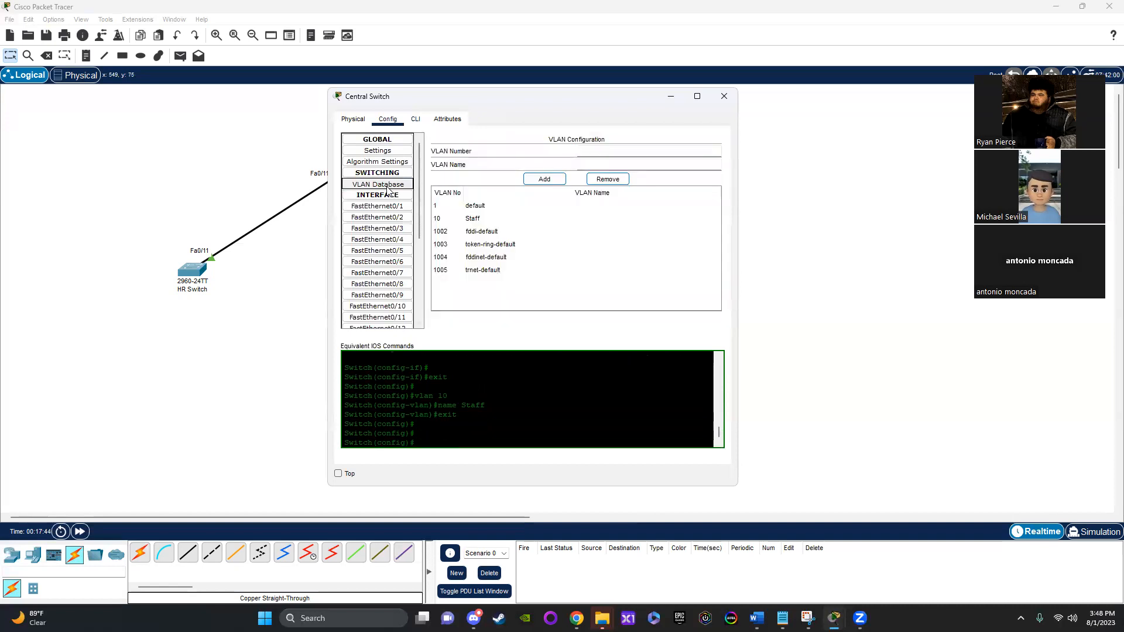
left_click(475, 223)
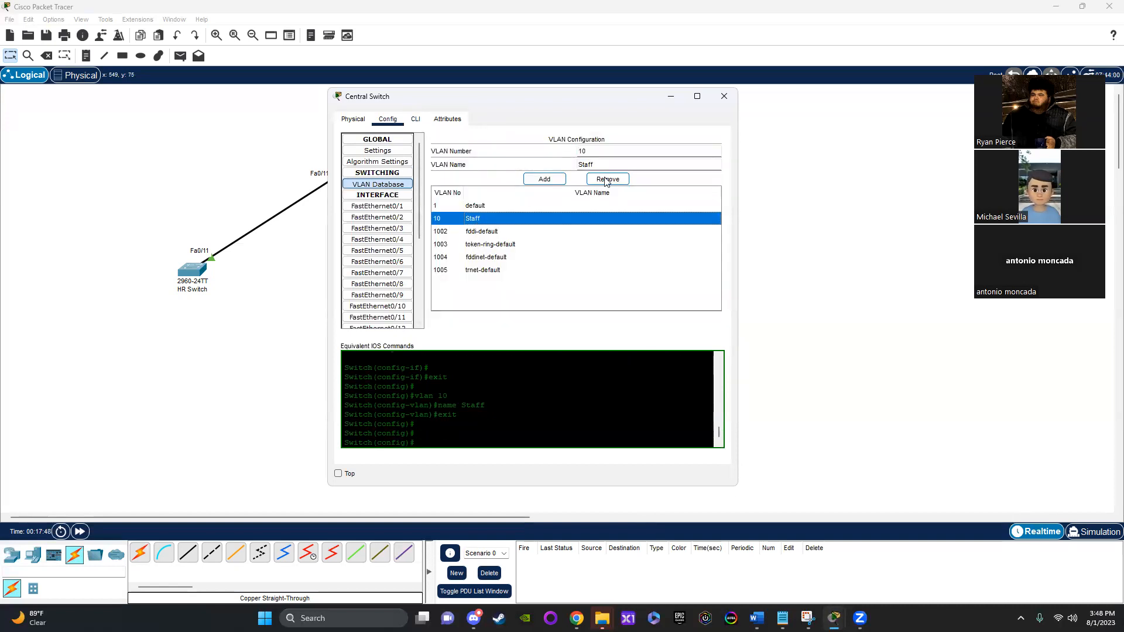
left_click(610, 152)
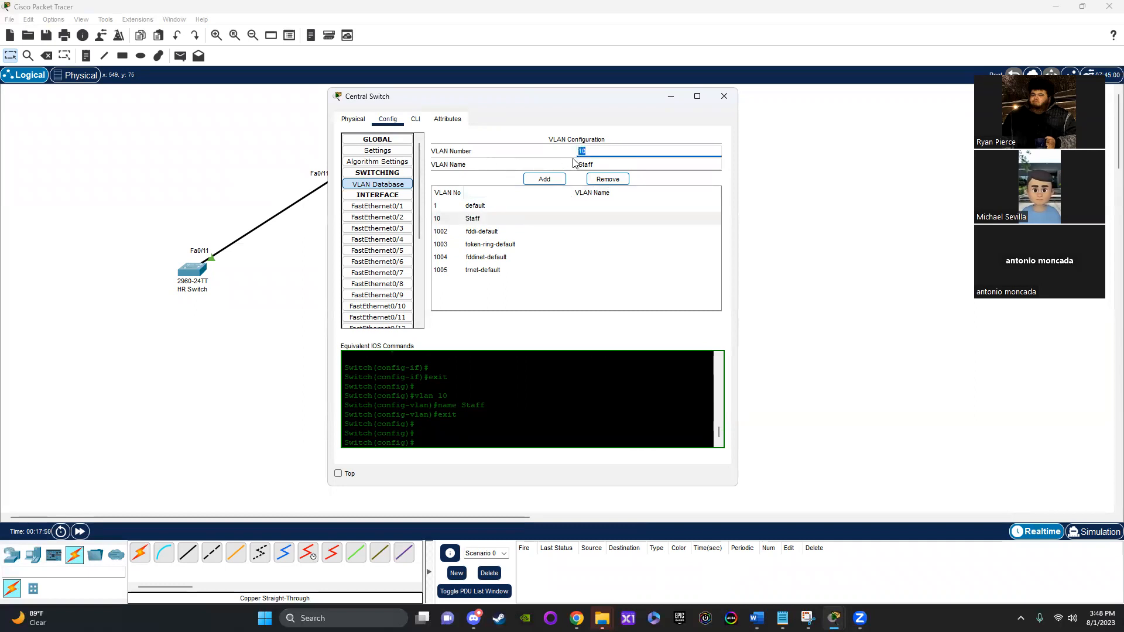
left_click_drag(635, 150, 468, 153)
type("20")
double_click(589, 162)
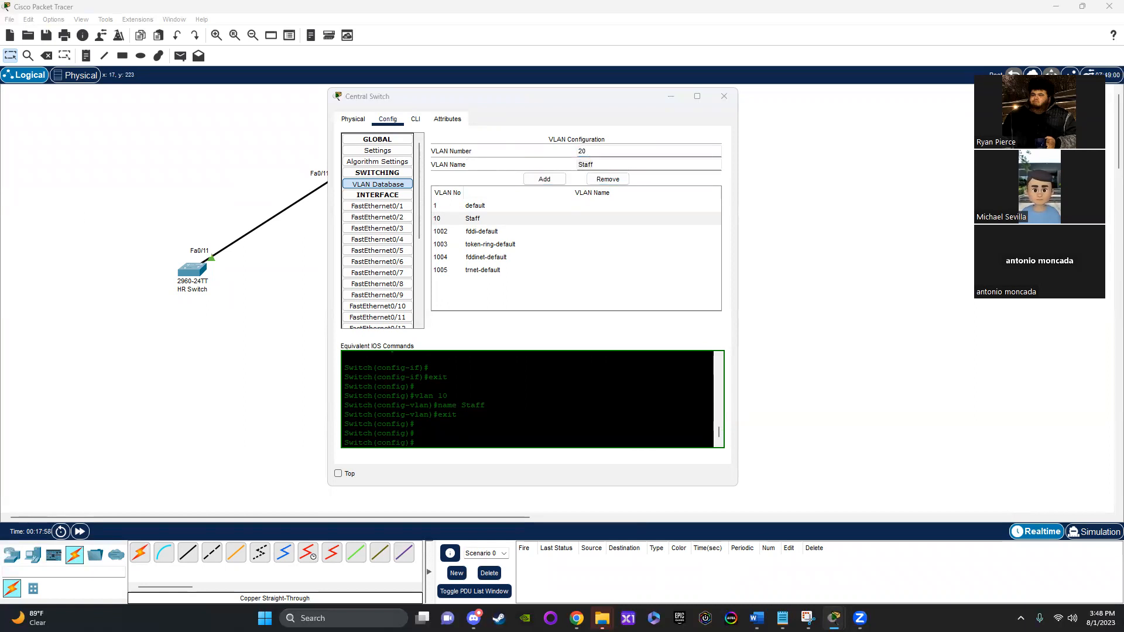
left_click(584, 163)
double_click(583, 164)
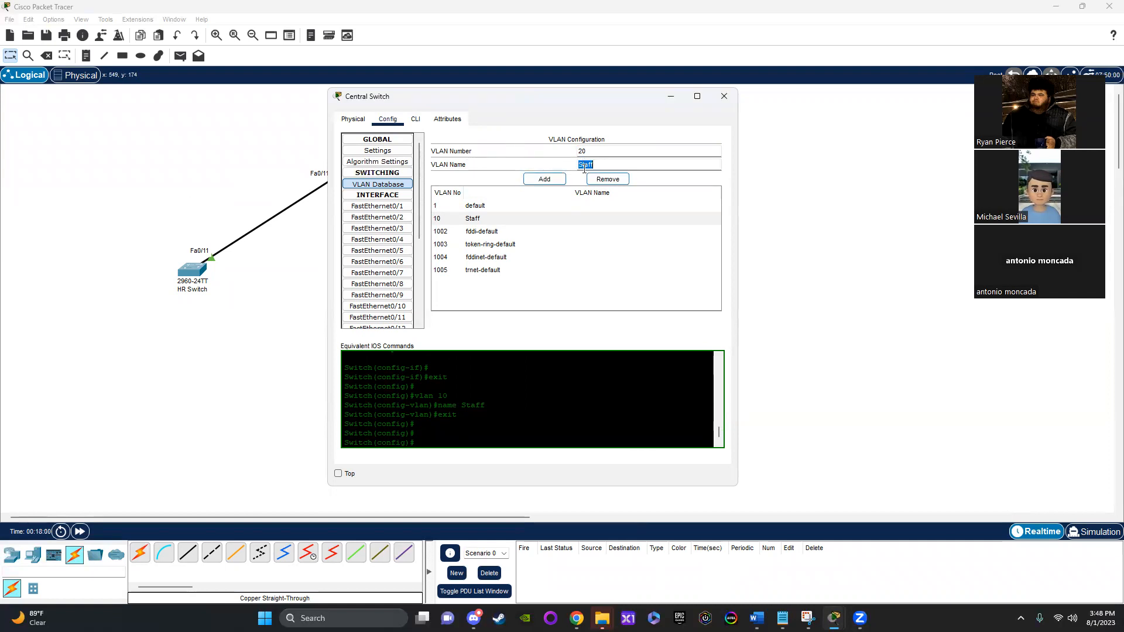
type("Manager")
left_click(544, 180)
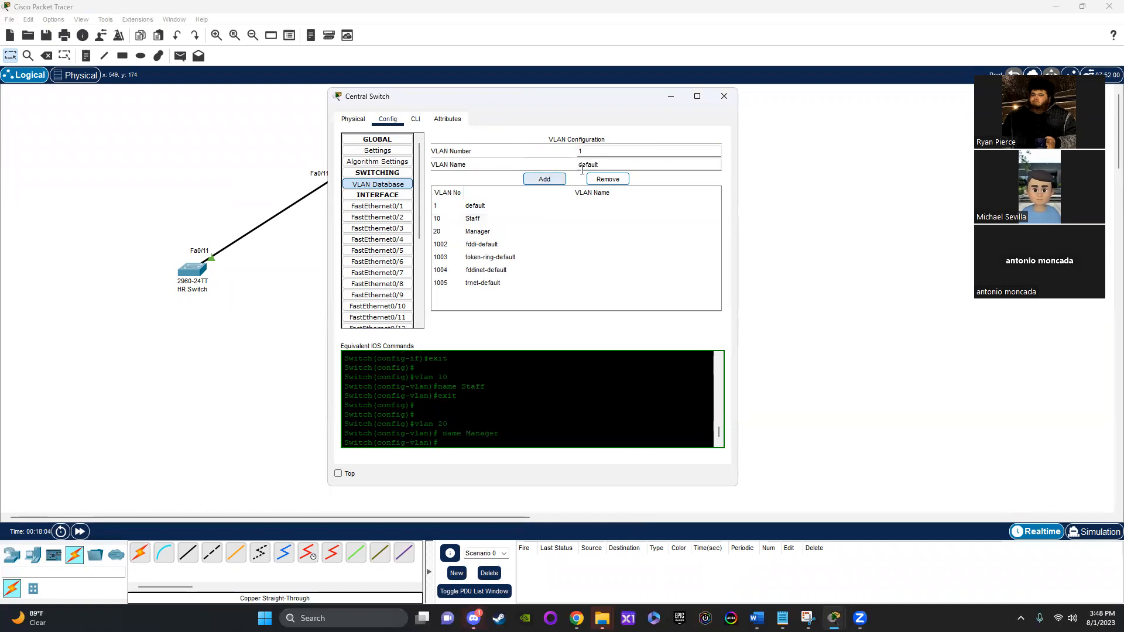
Step: Add VLAN 30 named HR to the Central Switch's VLAN database
left_click_drag(598, 150, 552, 153)
type("30")
key("Tab")
type("HR")
left_click(540, 179)
Step: Add VLAN 40 named Guest to the Central Switch's VLAN database
left_click_drag(595, 151, 504, 151)
type("40")
left_click(614, 162)
double_click(613, 161)
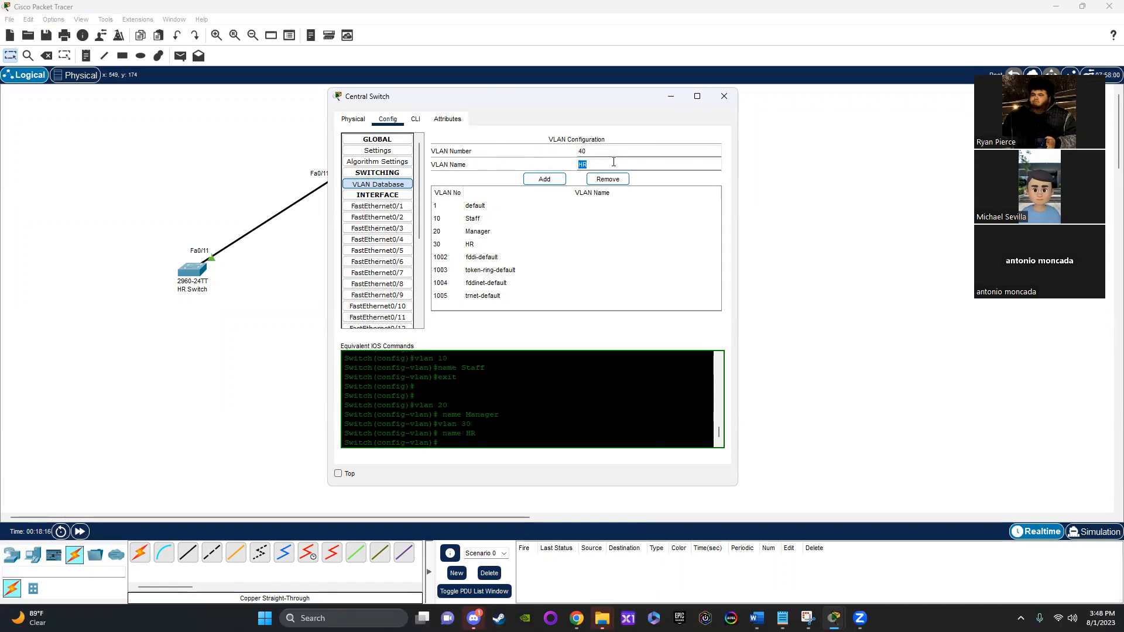
type("Guest")
left_click(540, 179)
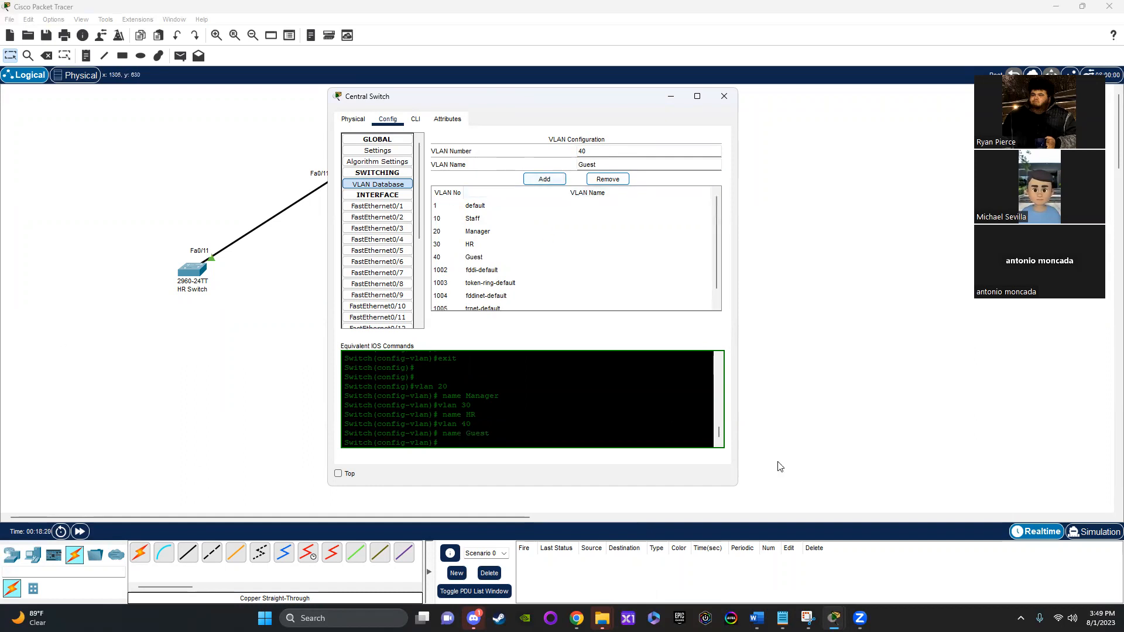
Step: Check the Word assignment document and leave configuration mode in the Central Switch's command line with "end"
mouse_move(757, 613)
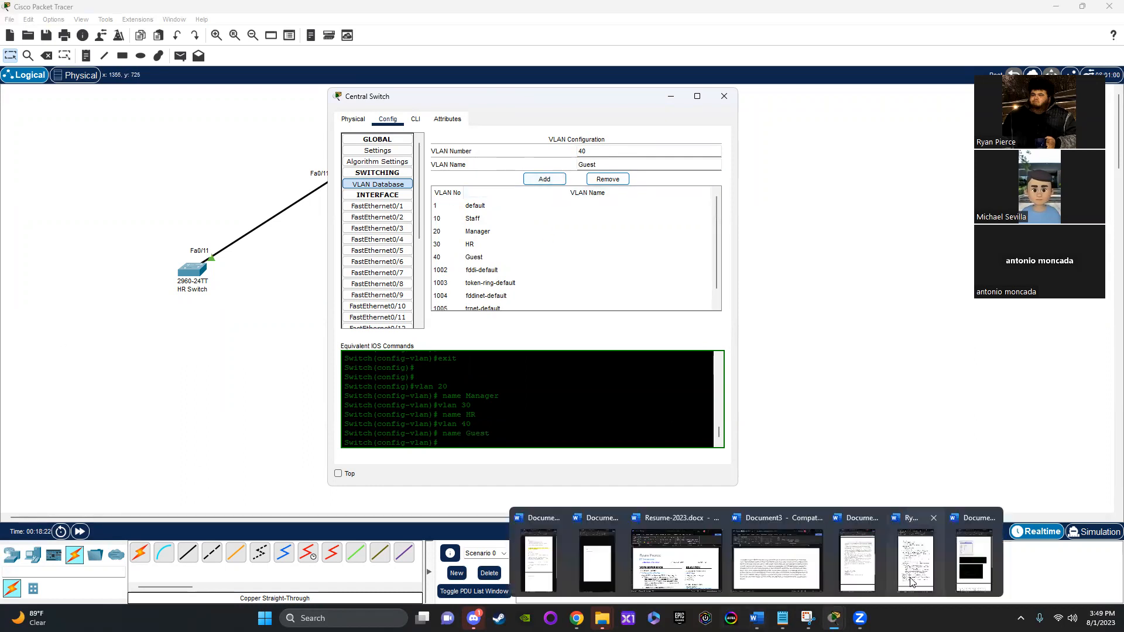
left_click(911, 583)
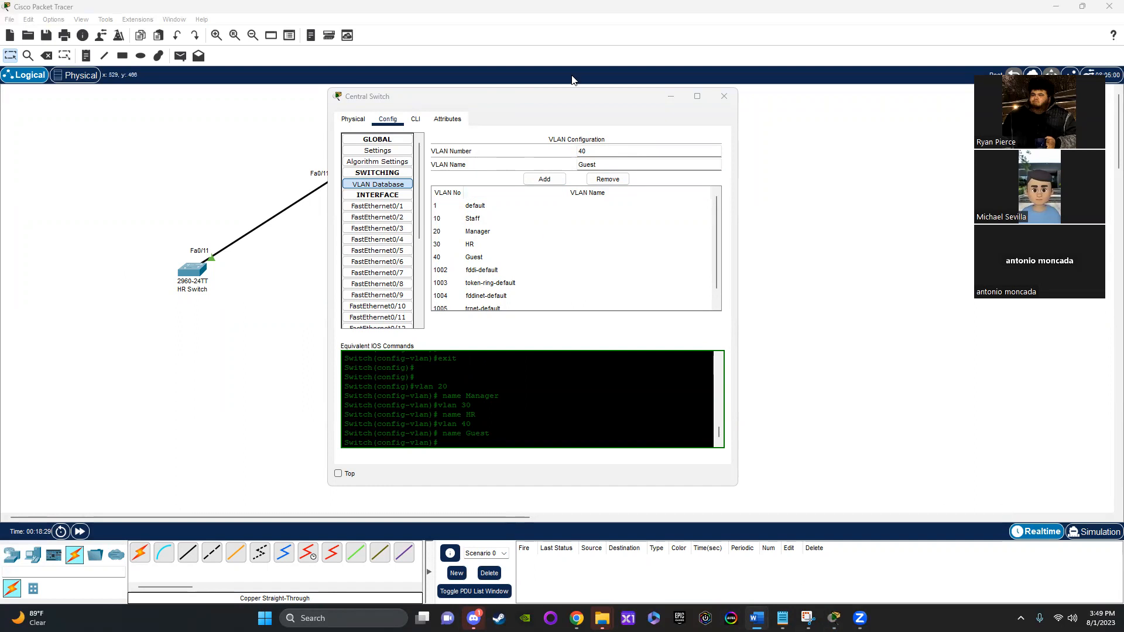
left_click(415, 119)
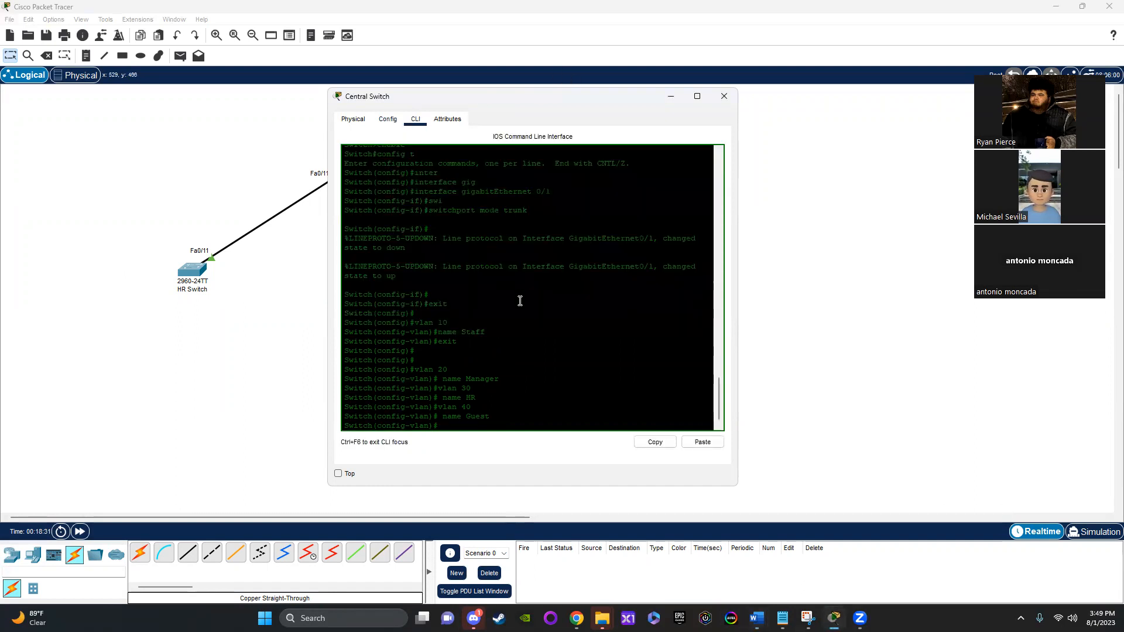
left_click(479, 426)
type("end")
key("Return")
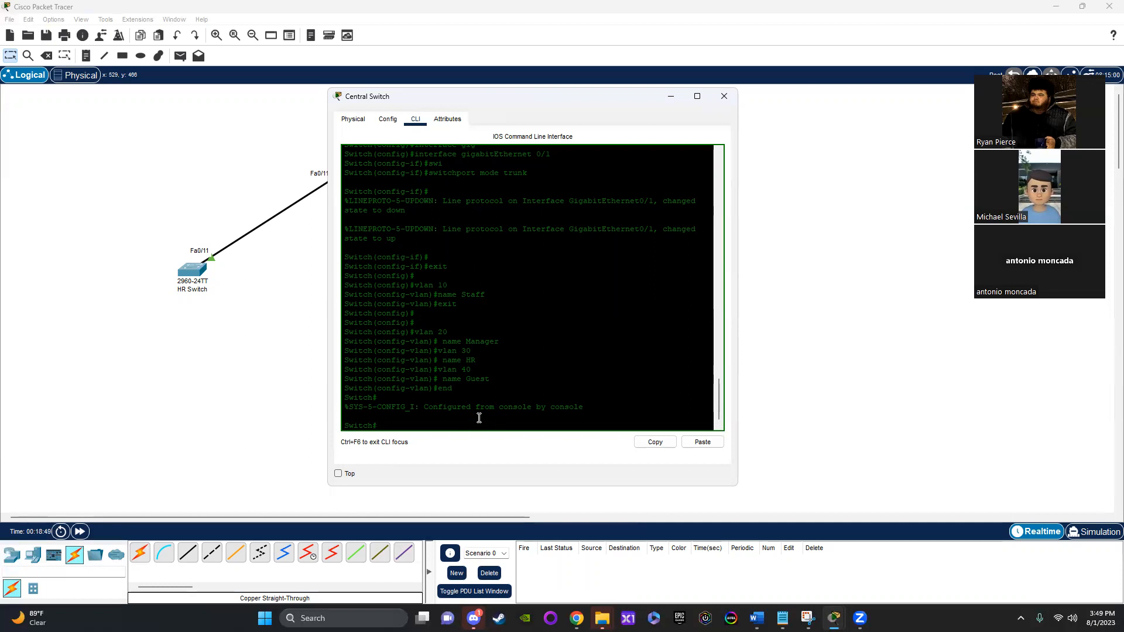
Step: List the Central Switch's trunk ports and their allowed VLANs with "show int trunk"
type("show int trunk")
key("Return")
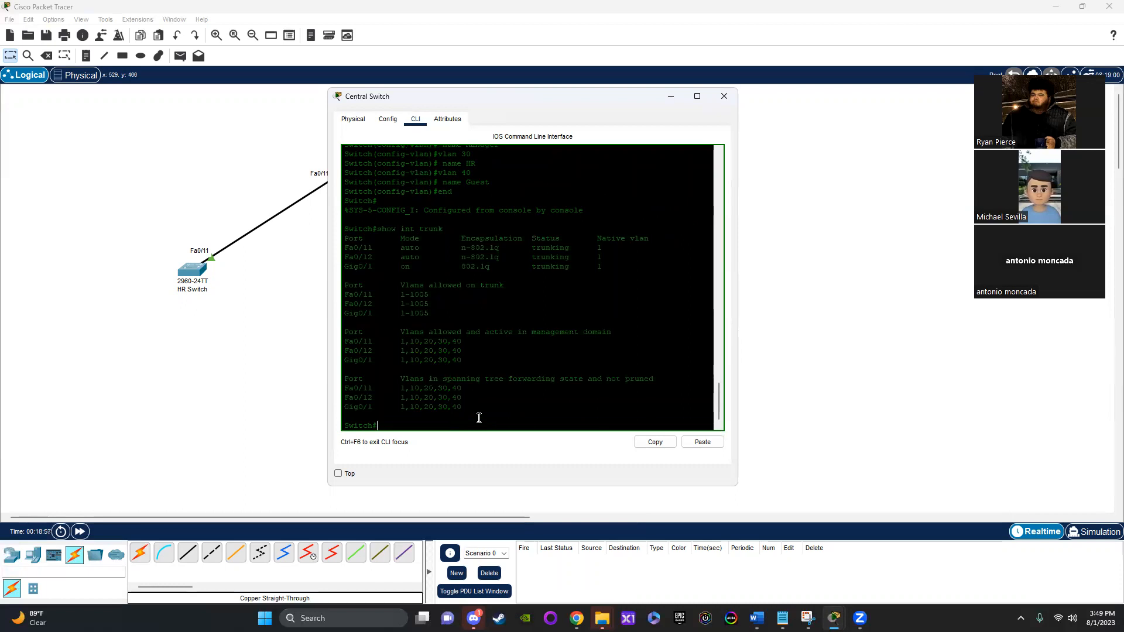
left_click_drag(509, 414, 349, 227)
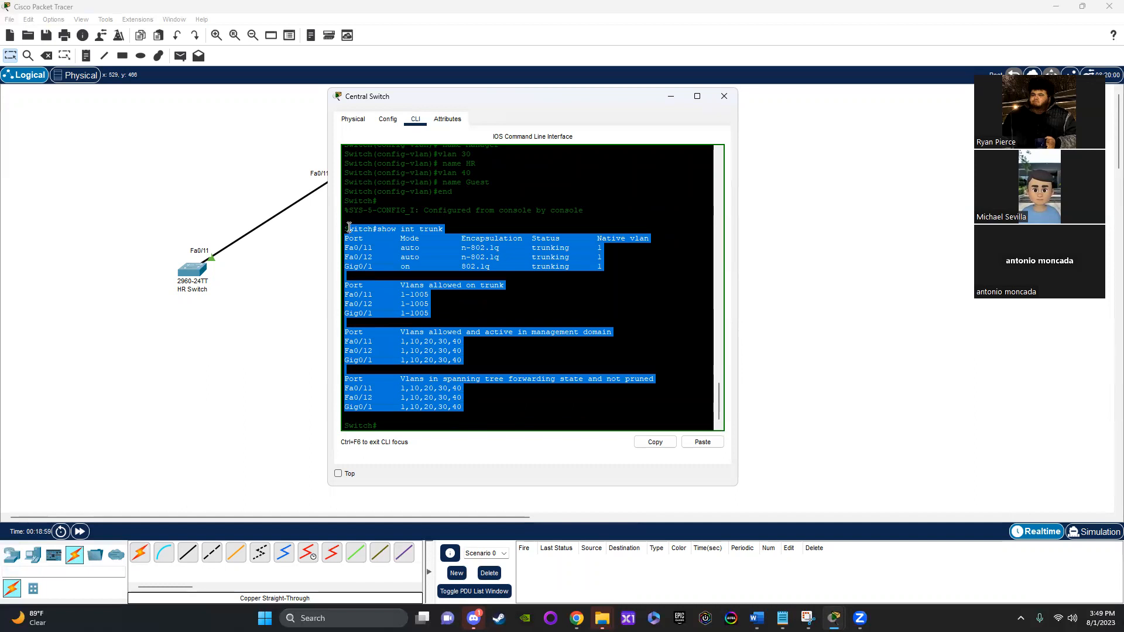
left_click(468, 428)
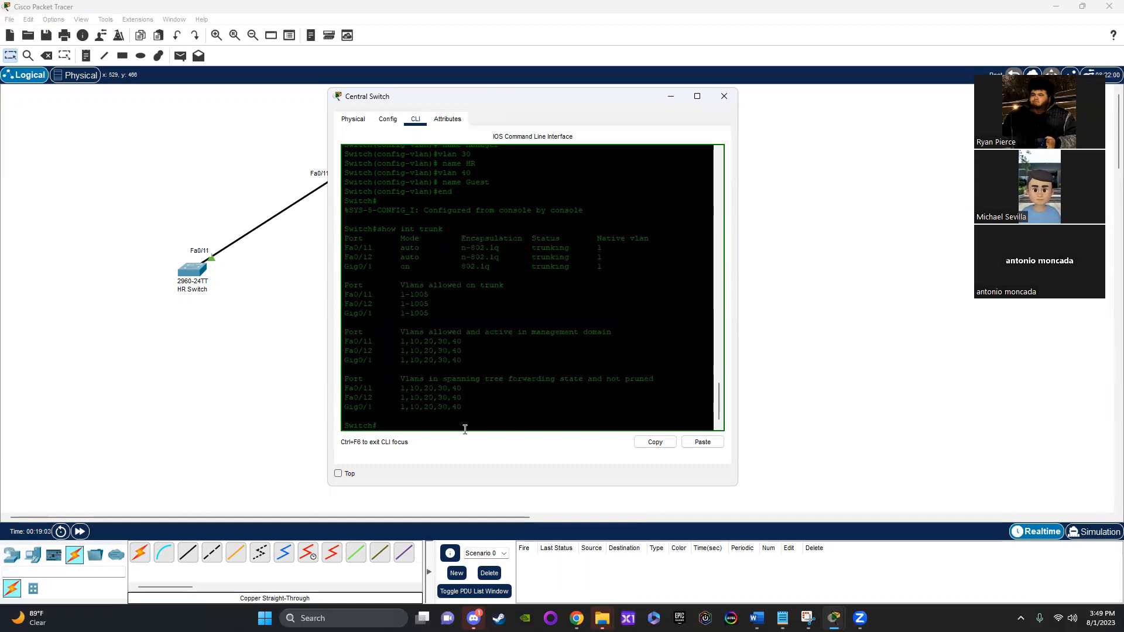
Step: Display the trunk status with the full command "show interface trunk" and close the Central Switch's window
type("show interface trunk")
key("Return")
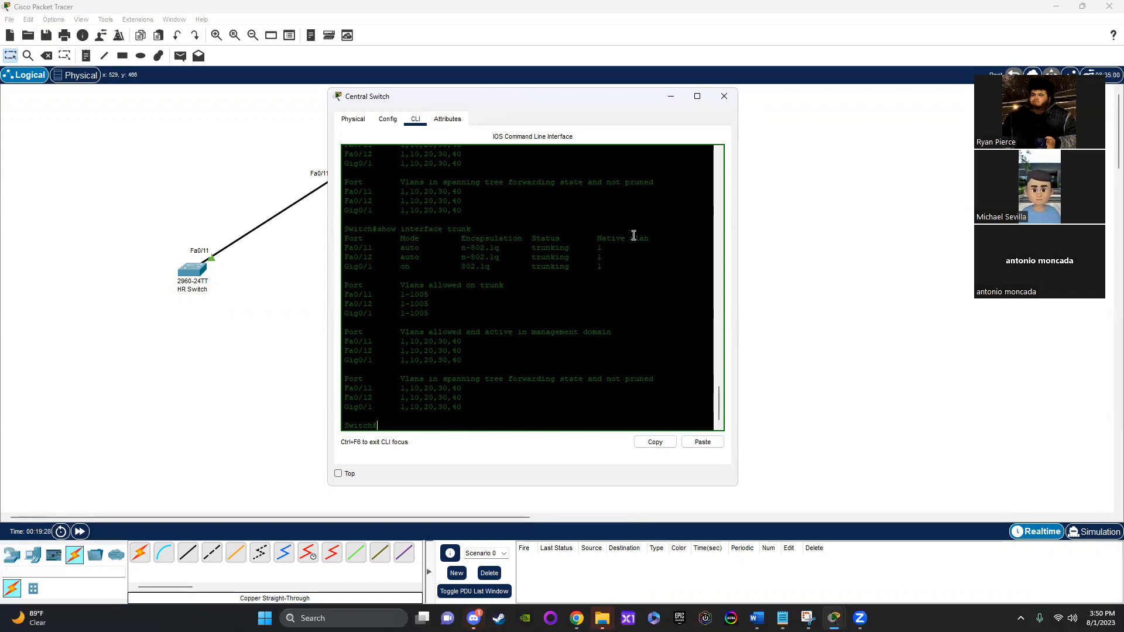
left_click(724, 96)
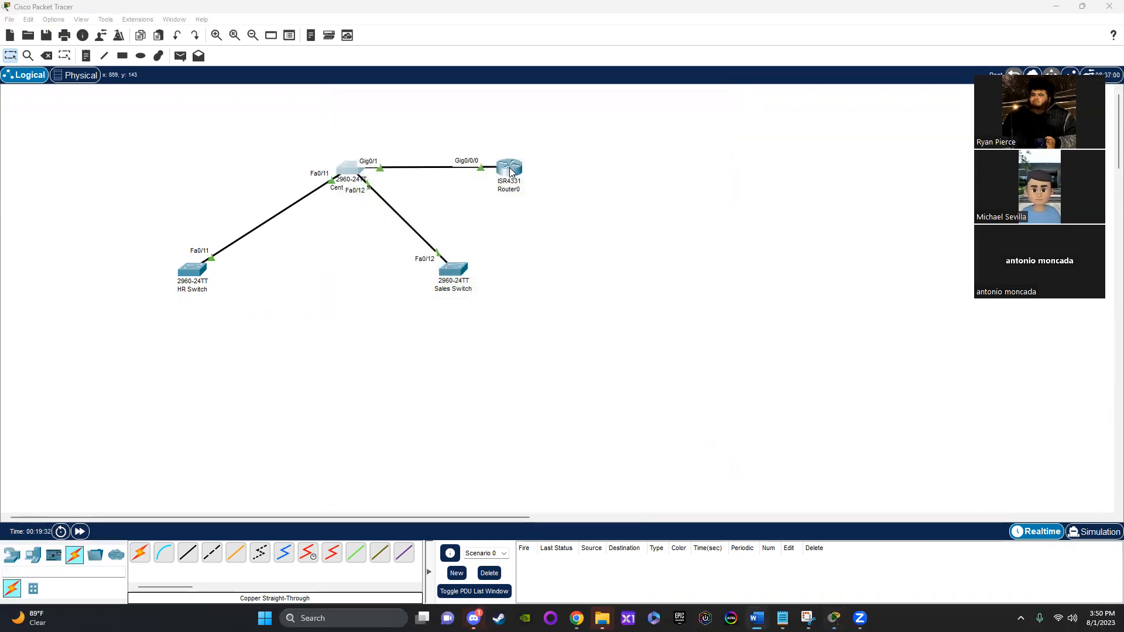
Step: Rename the ISR4331 router as "DHCP Router"
left_click(506, 190)
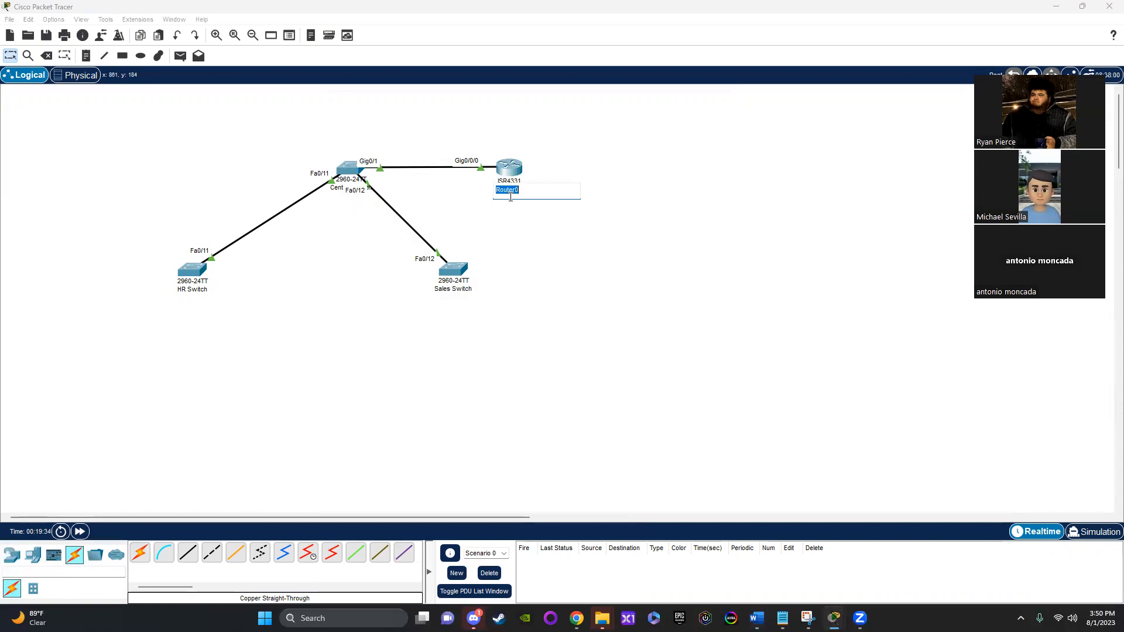
type("DHCP Router")
key("Return")
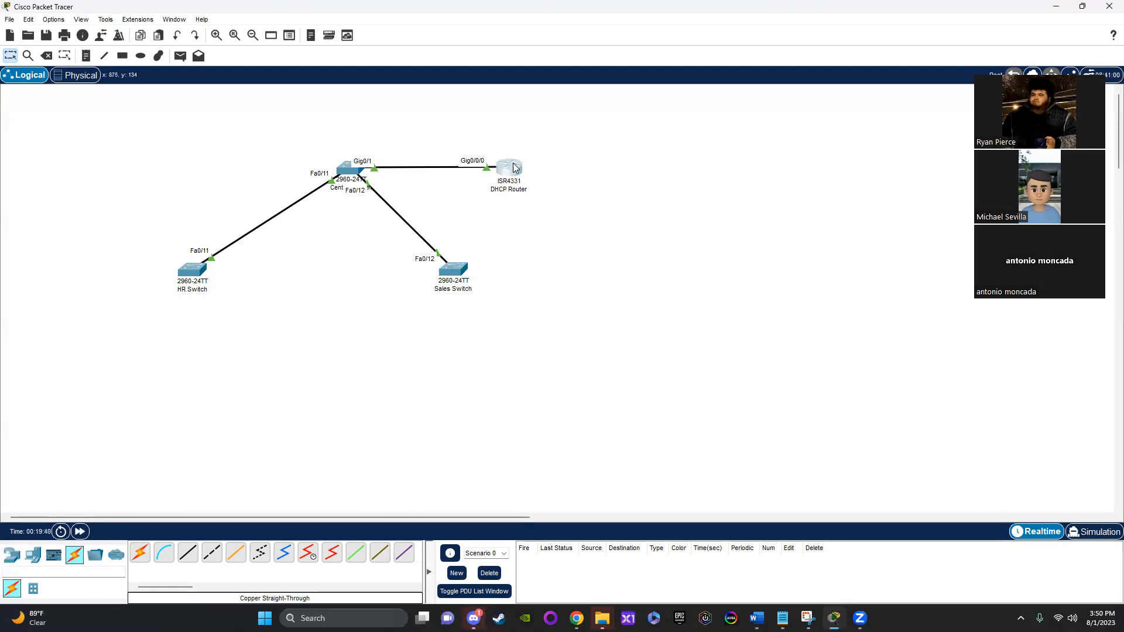
Step: Check the DHCP Router's GigabitEthernet0/0/0 port settings and open the router's command line
left_click(509, 168)
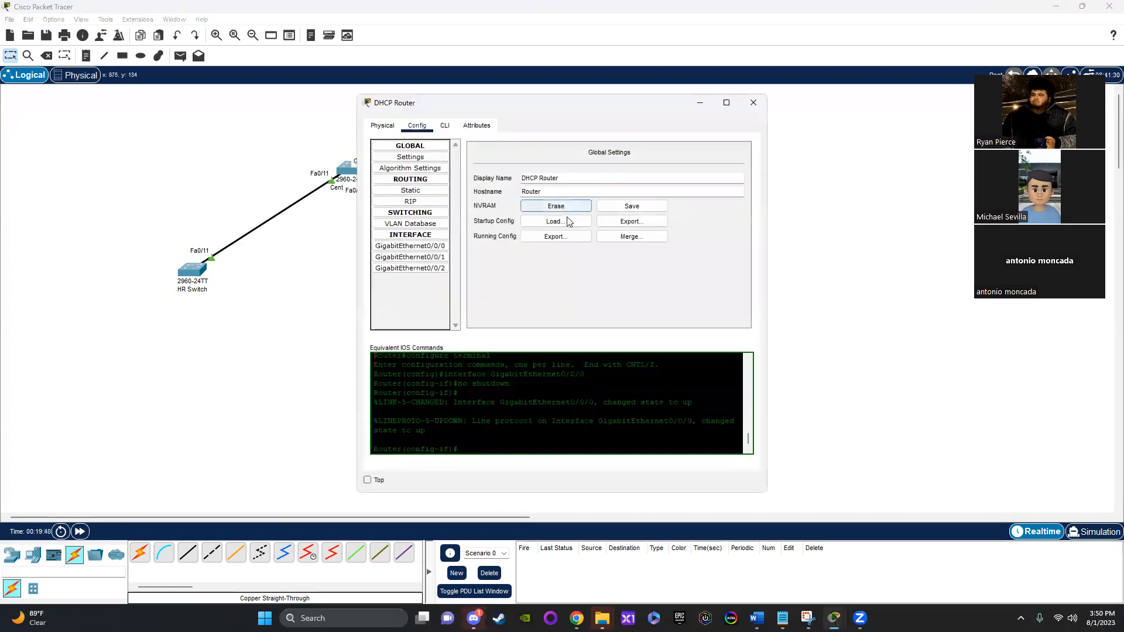
left_click(413, 246)
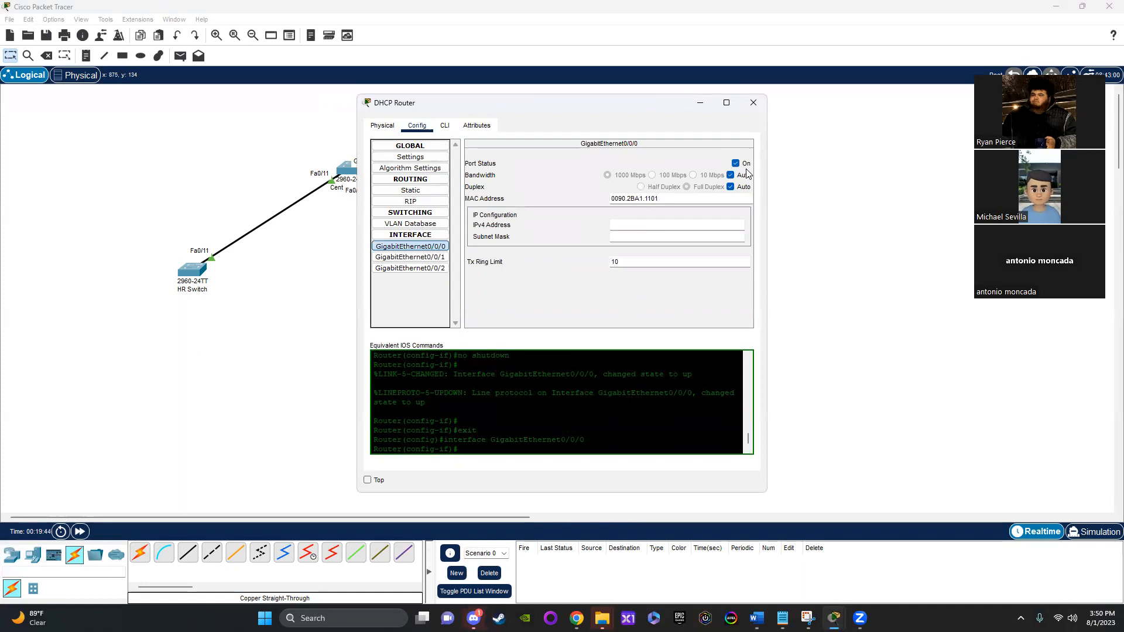
left_click(446, 126)
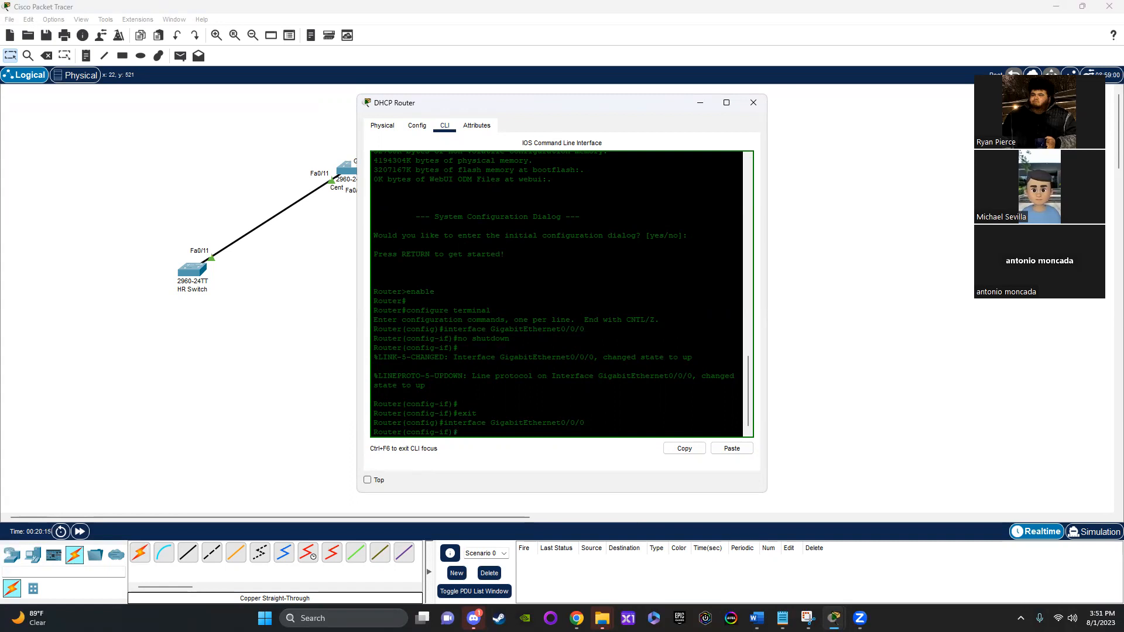
Step: Consult the network figure in the Word assignment document for the router's VLAN sub-interface addresses, and return to Packet Tracer
key("alt+Tab")
scroll(860, 443, "down", 5)
scroll(861, 443, "up", 9, "ctrl")
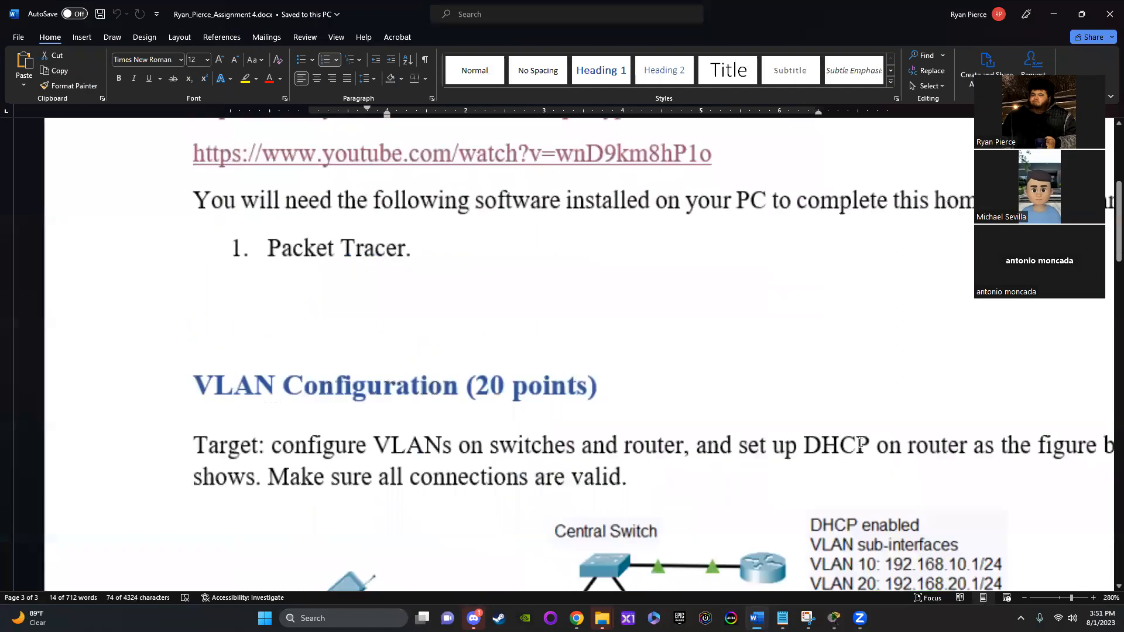
scroll(778, 491, "down", 1)
left_click_drag(795, 587, 1026, 589)
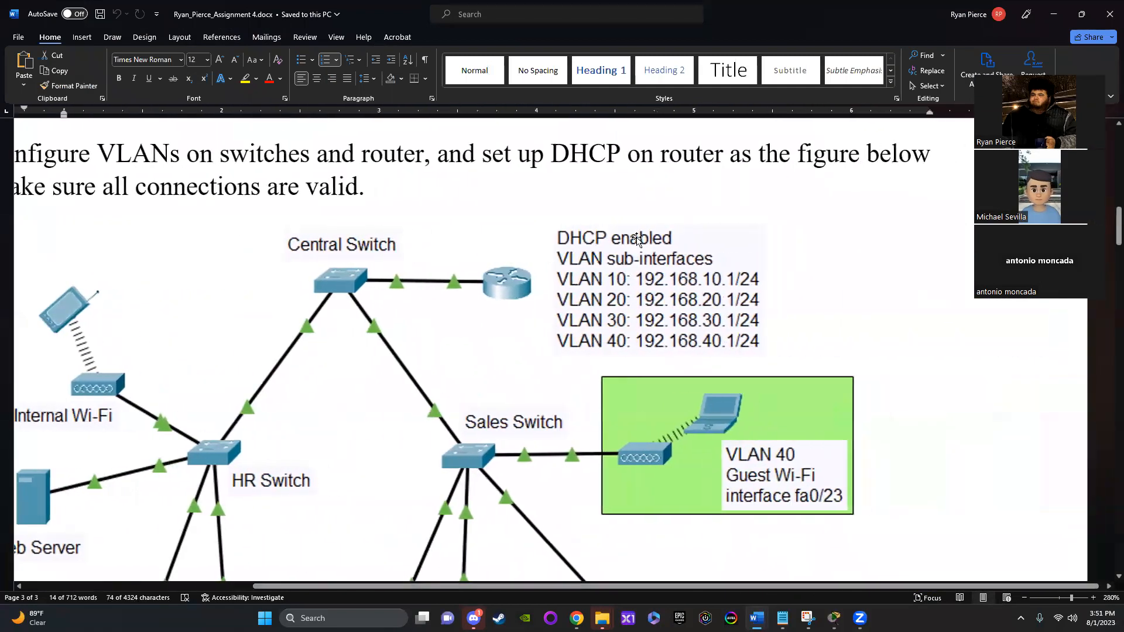
left_click(567, 280)
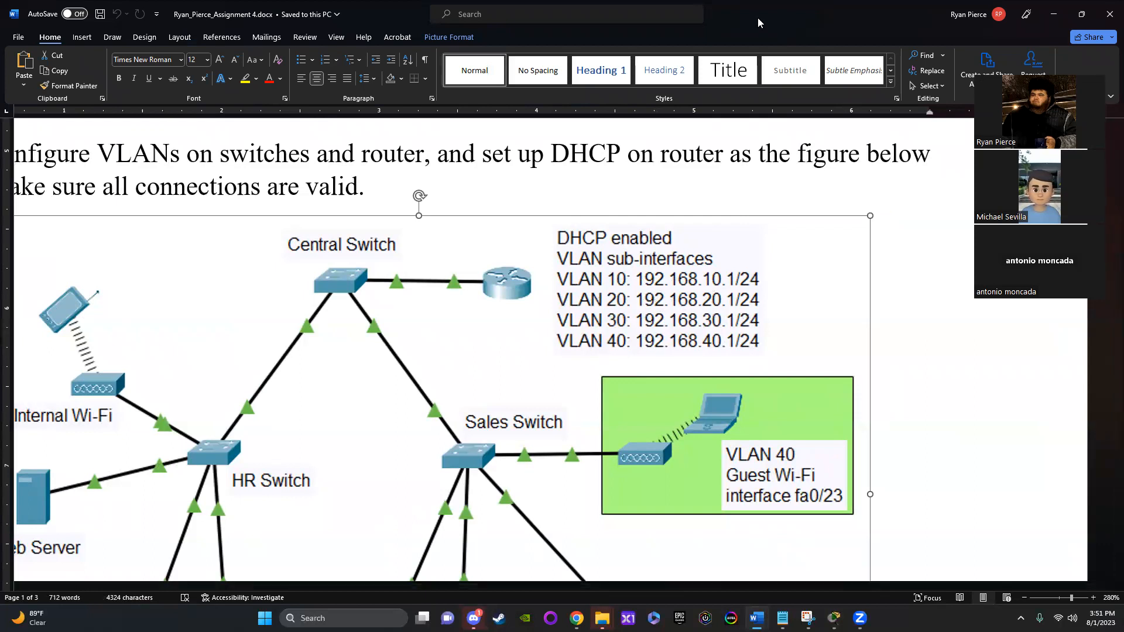
key("alt+Tab")
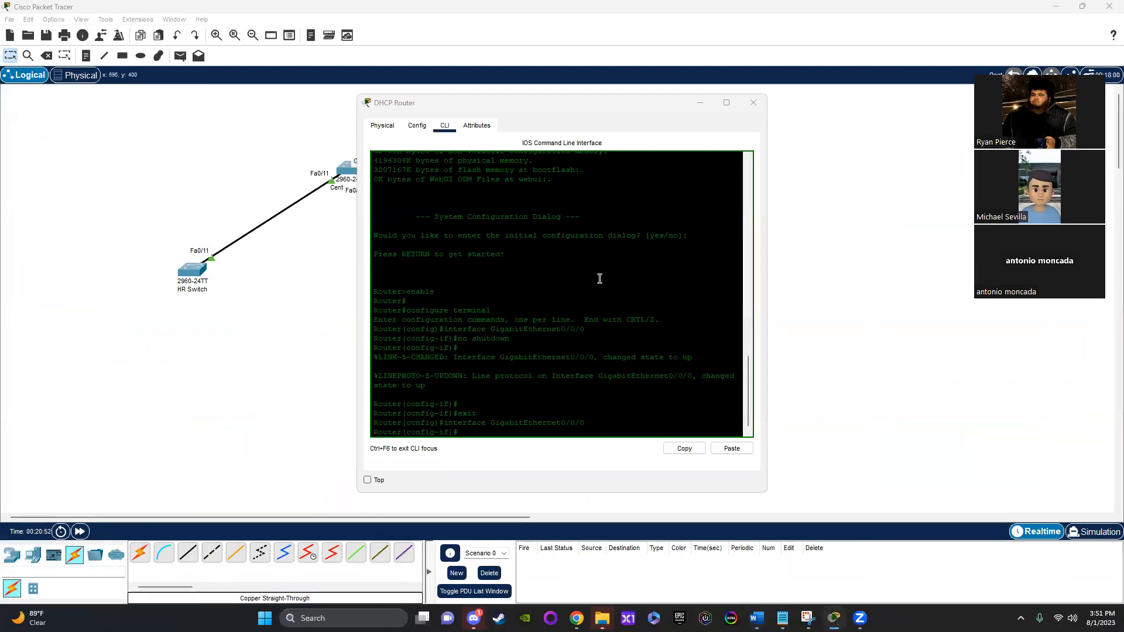
Step: Leave GigabitEthernet0/0/0 interface configuration mode on the DHCP Router with "exit"
scroll(475, 419, "down", 1)
left_click(473, 421)
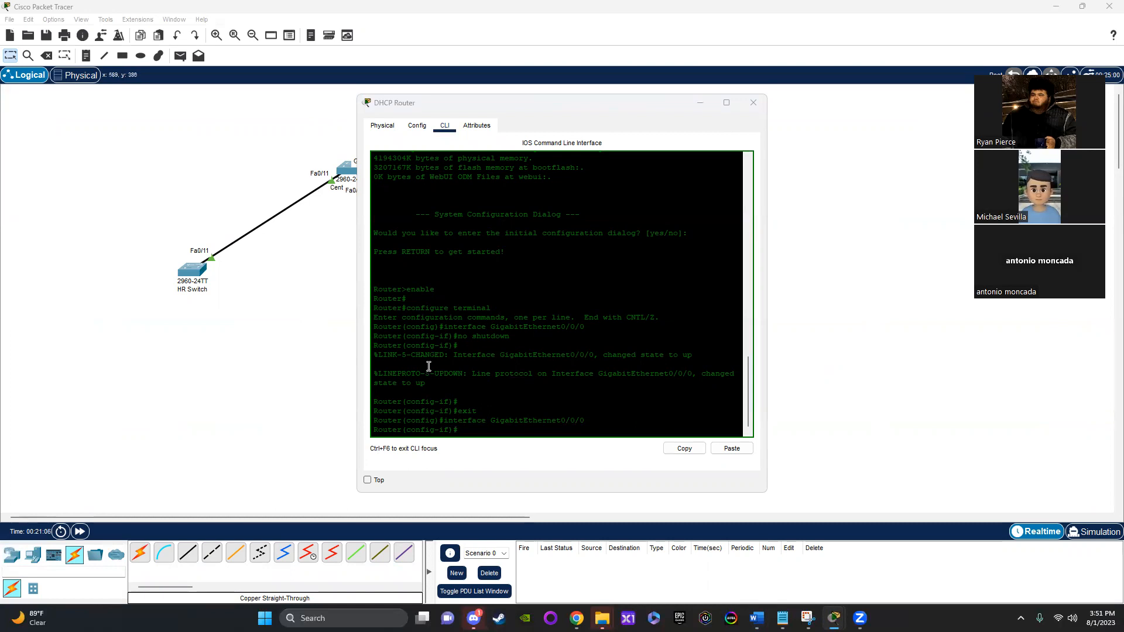
left_click(462, 430)
key("BackSpace")
type("xit")
key("Return")
Step: Create sub-interface GigabitEthernet0/0/0.10 on the DHCP Router with "interface gigabitEthernet0/0/0.10"
type("inter")
key("Tab")
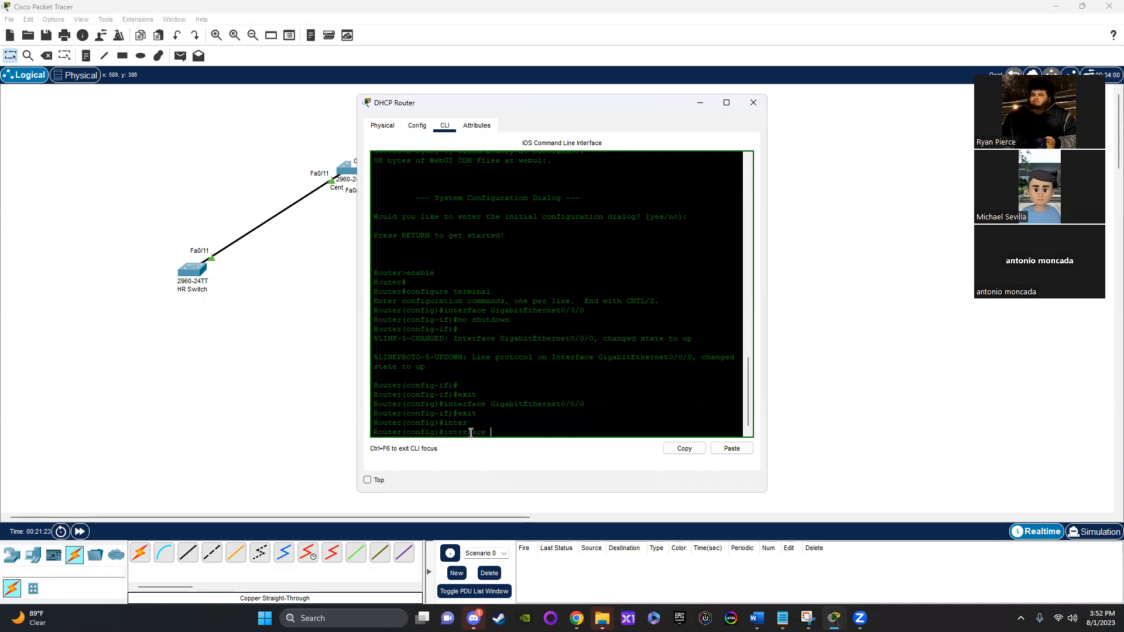
type("gig")
key("Tab")
type("sbitEthernet ")
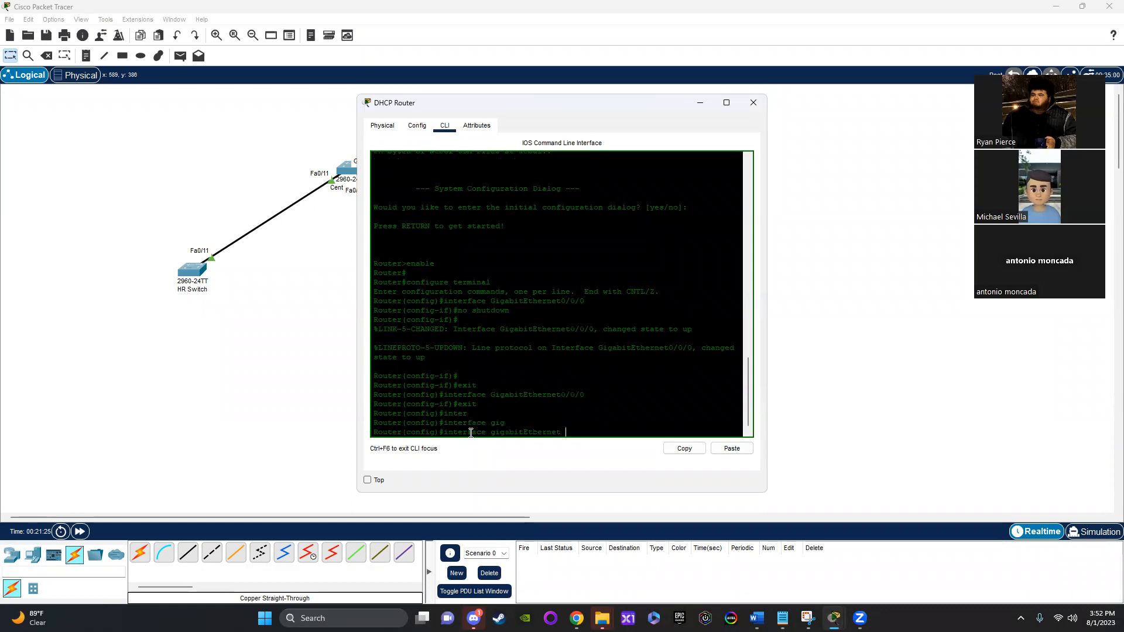
type("0/0/0.10")
key("Return")
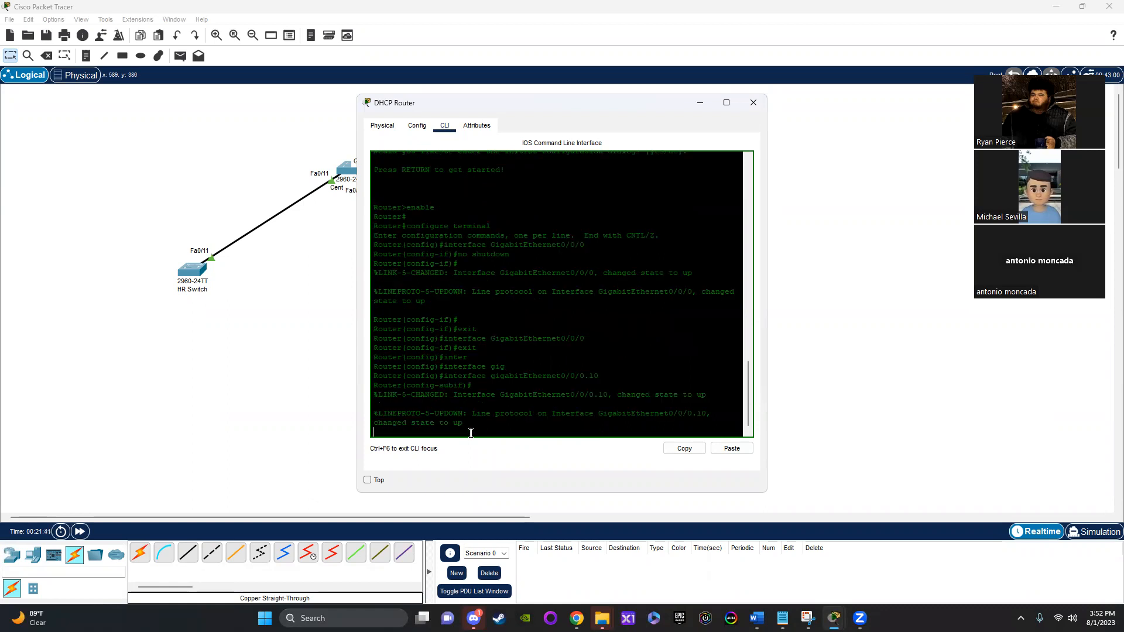
key("Return")
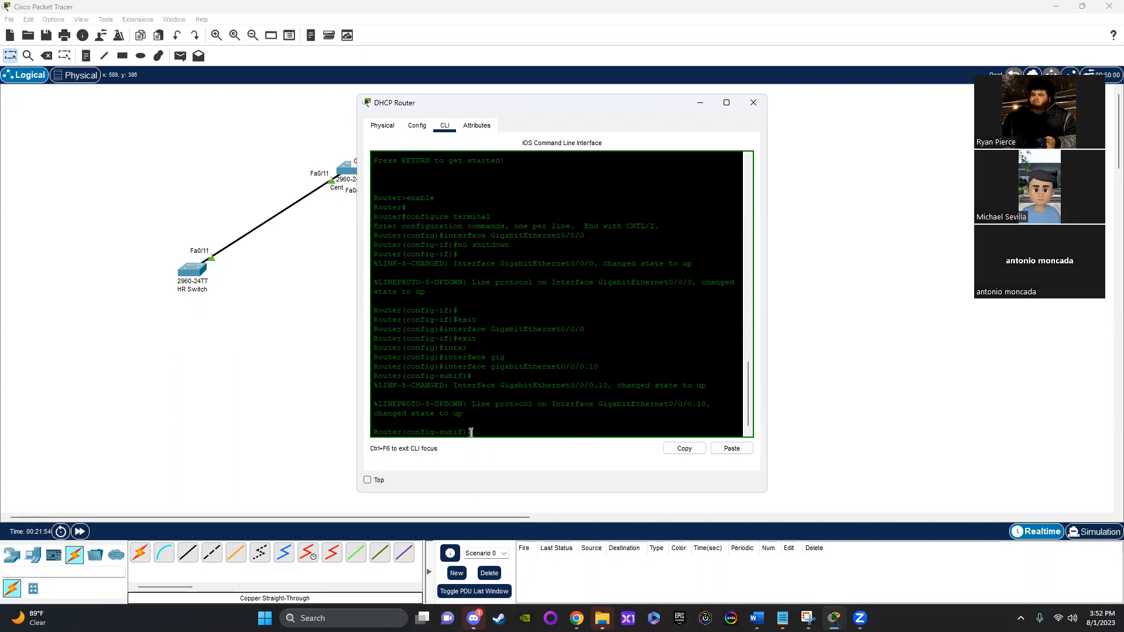
Step: Set the 0/0/0.10 sub-interface's encapsulation to VLAN 10 with "encapsulation dot1Q 10"
type("enca")
key("Tab")
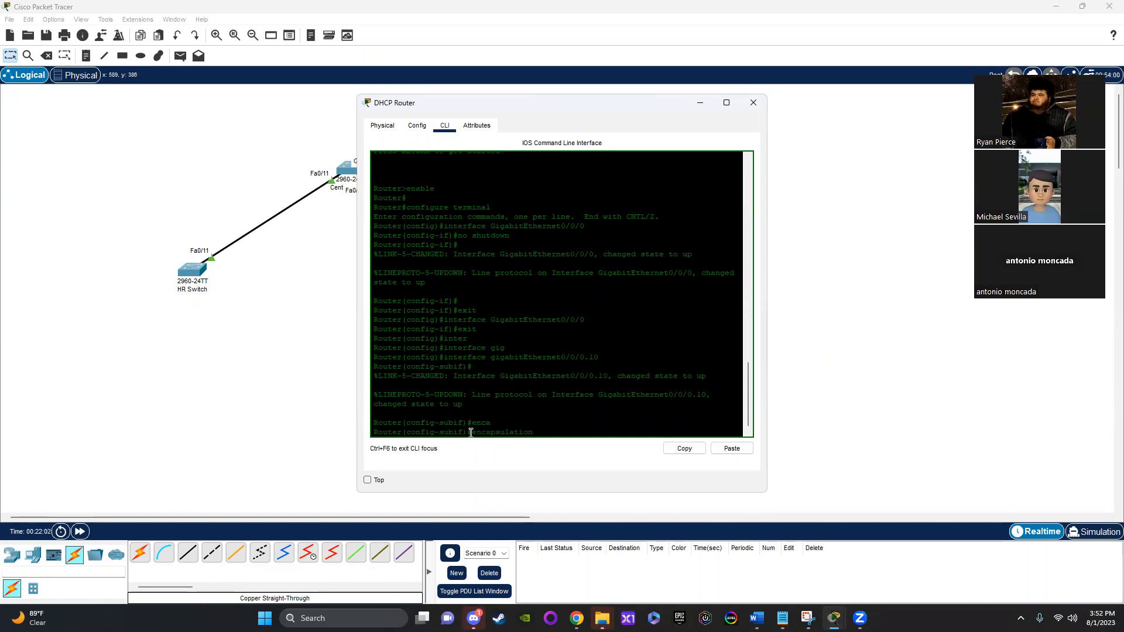
type("dot")
key("Tab")
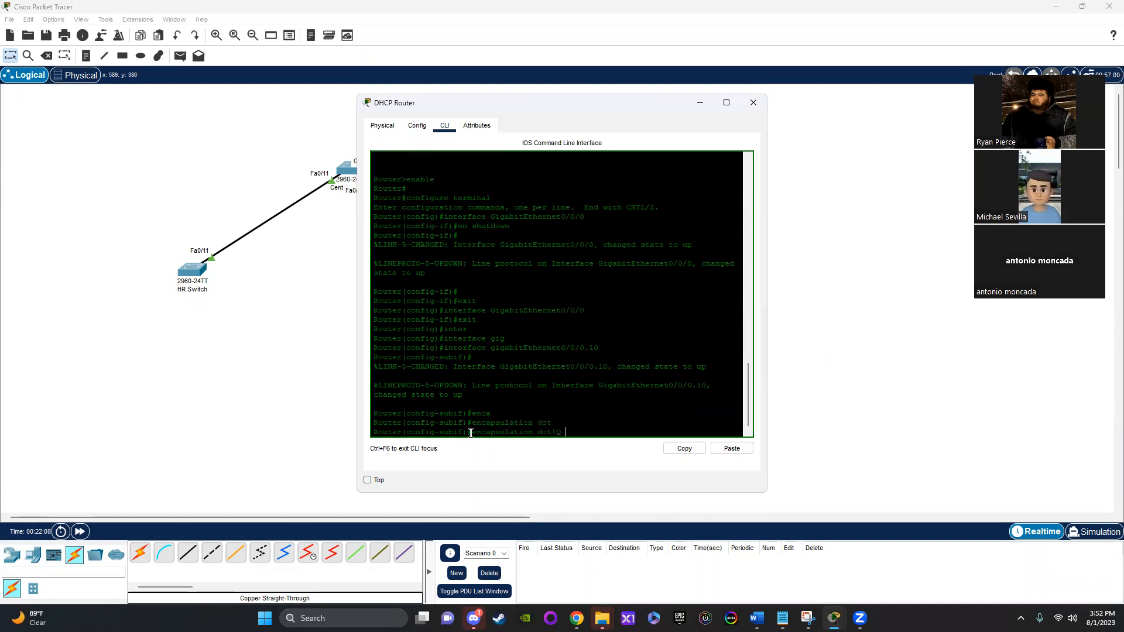
type("10")
key("Return")
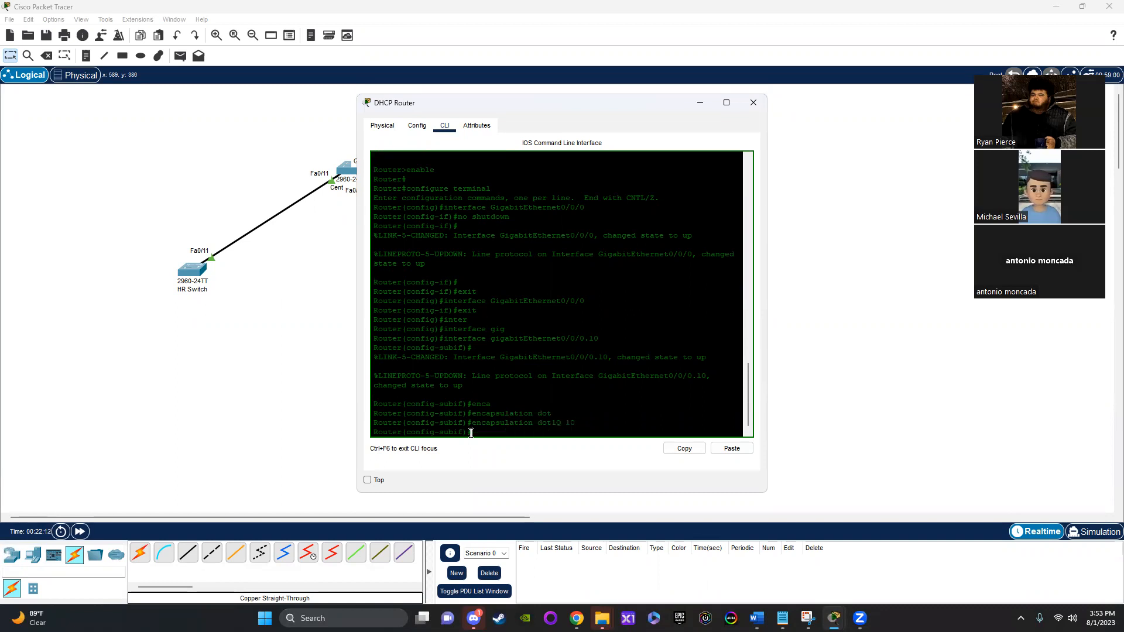
Step: Assign the 0/0/0.10 sub-interface its gateway address with "ip address 192.168.10.1 255.255.255.0"
type("ip add")
key("Tab")
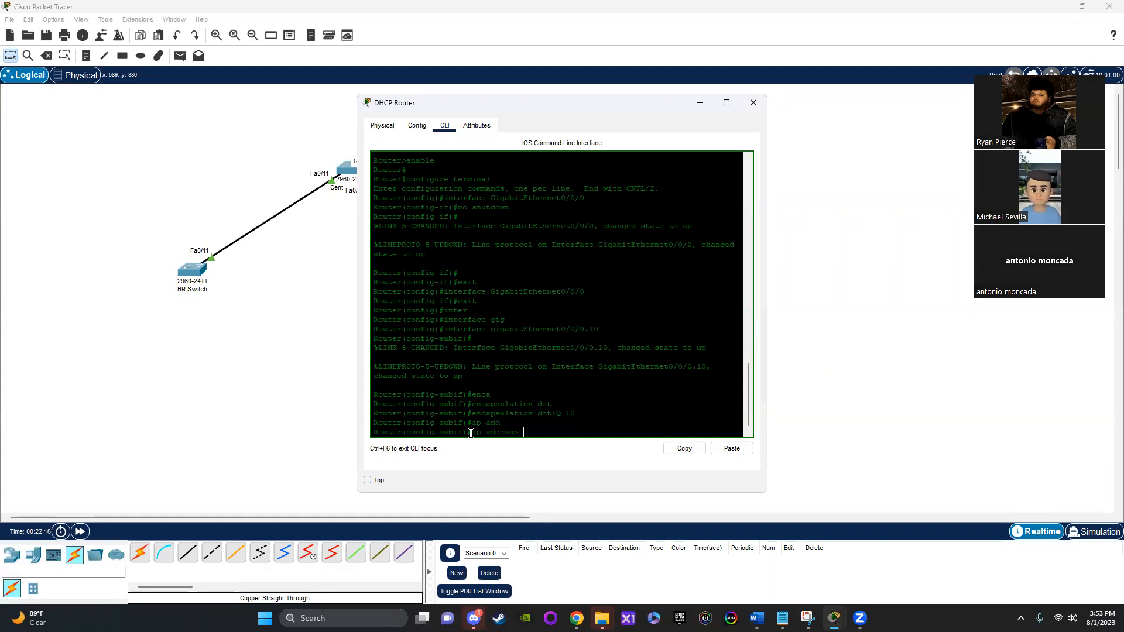
type("192.168.10.1 255.255.255.0")
key("Return")
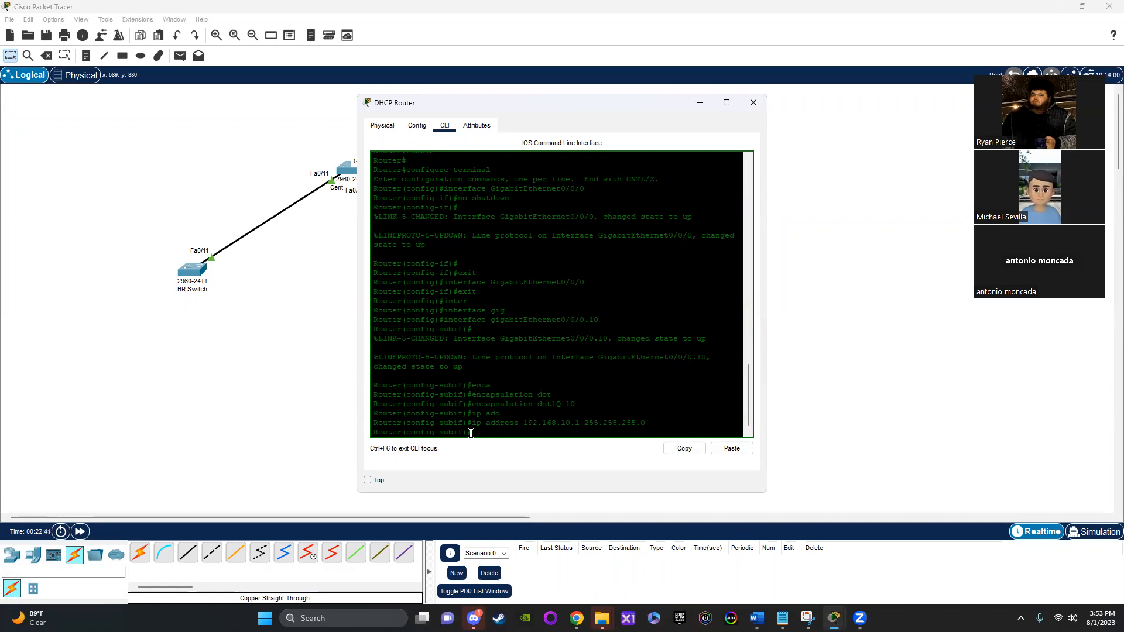
Step: Create sub-interface GigabitEthernet0/0/0.20 on the DHCP Router with "interface gigabitEthernet0/0/0.20"
key("Up")
key("Up")
key("Up")
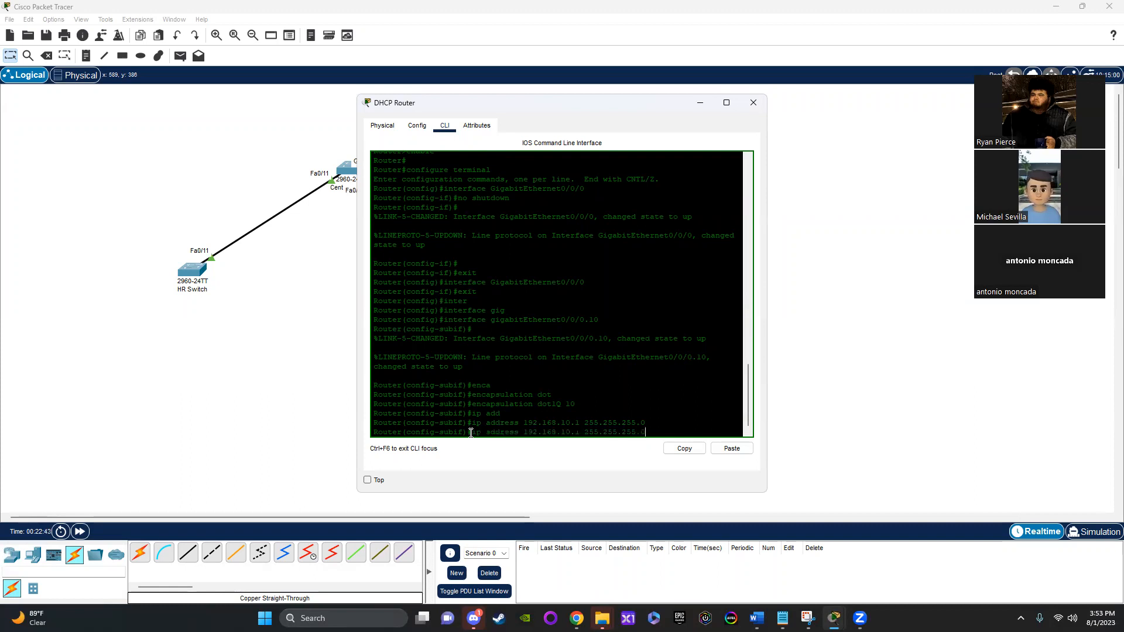
key("Up")
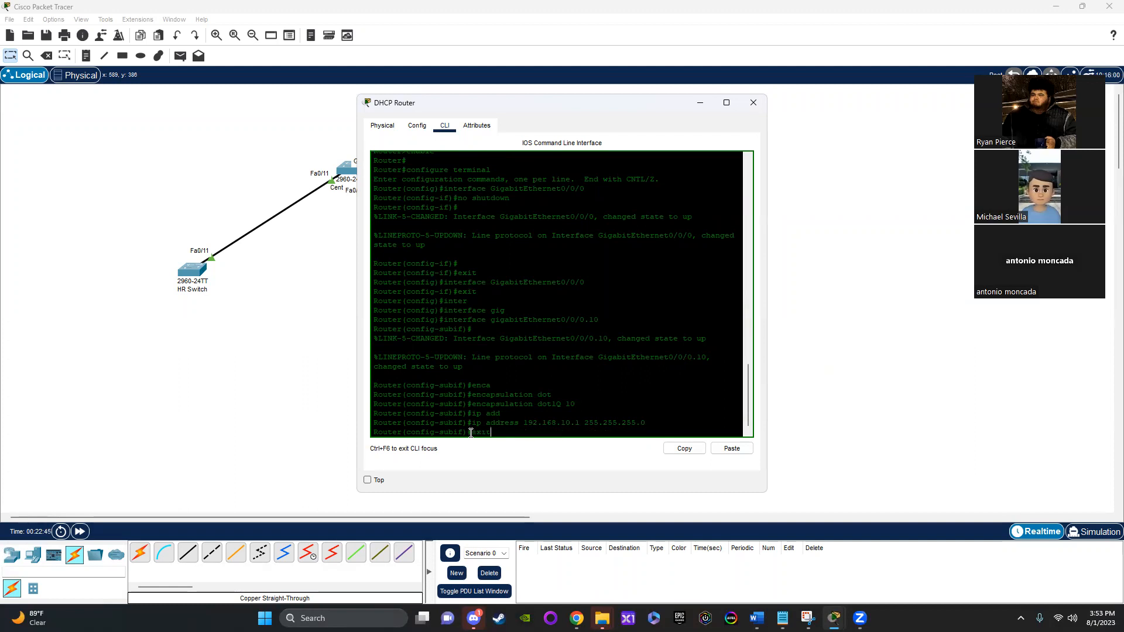
key("Up")
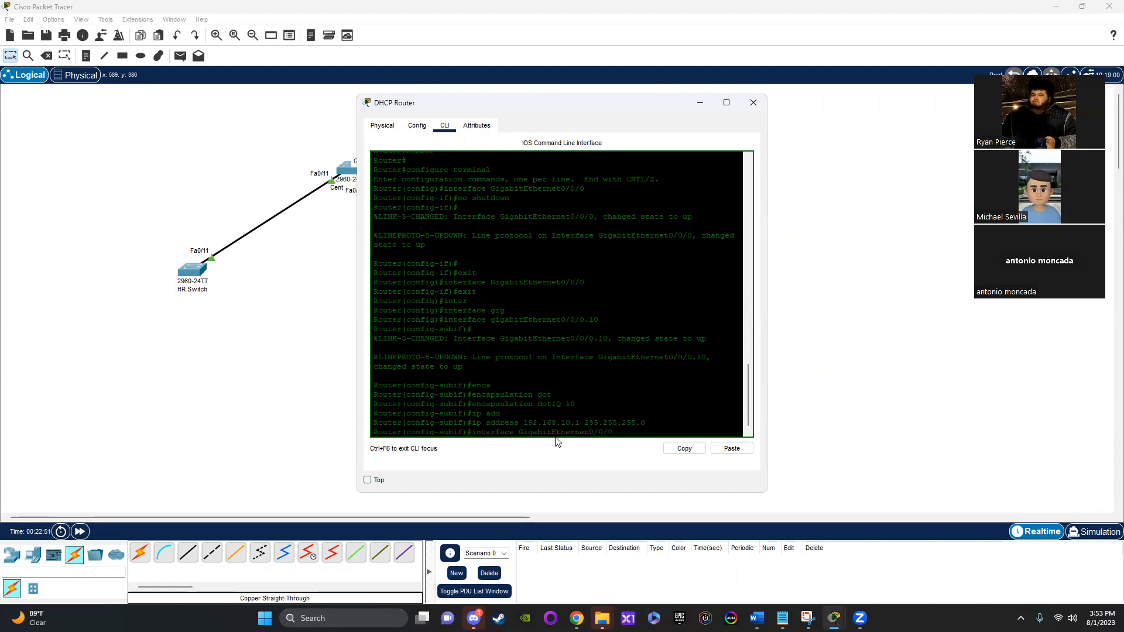
key("Down")
key("Down")
type("20")
key("Return")
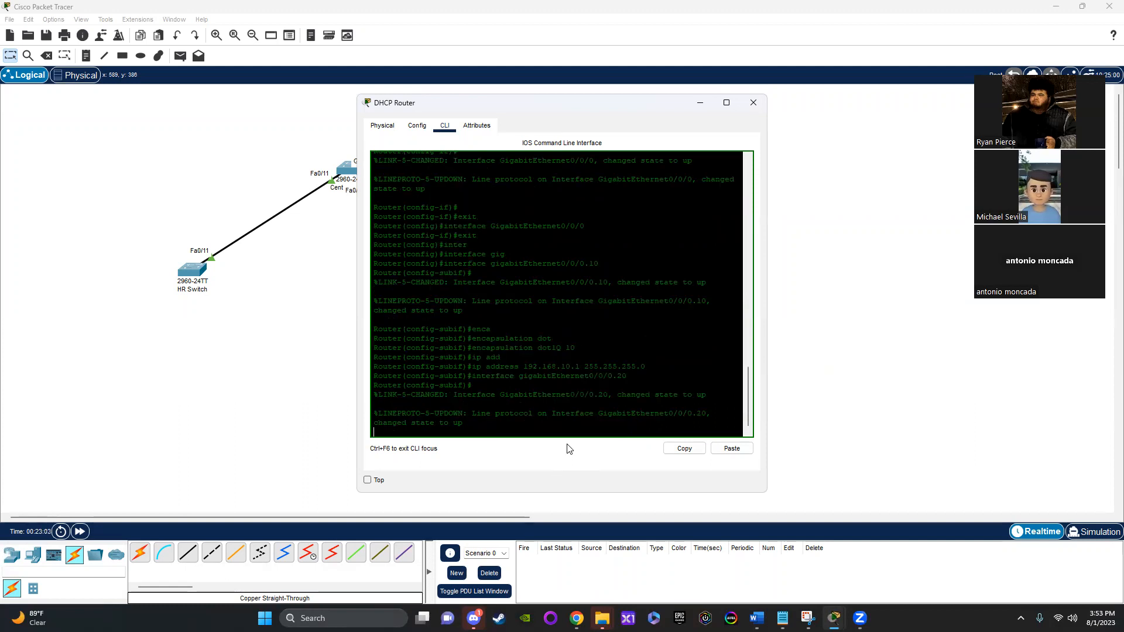
key("Return")
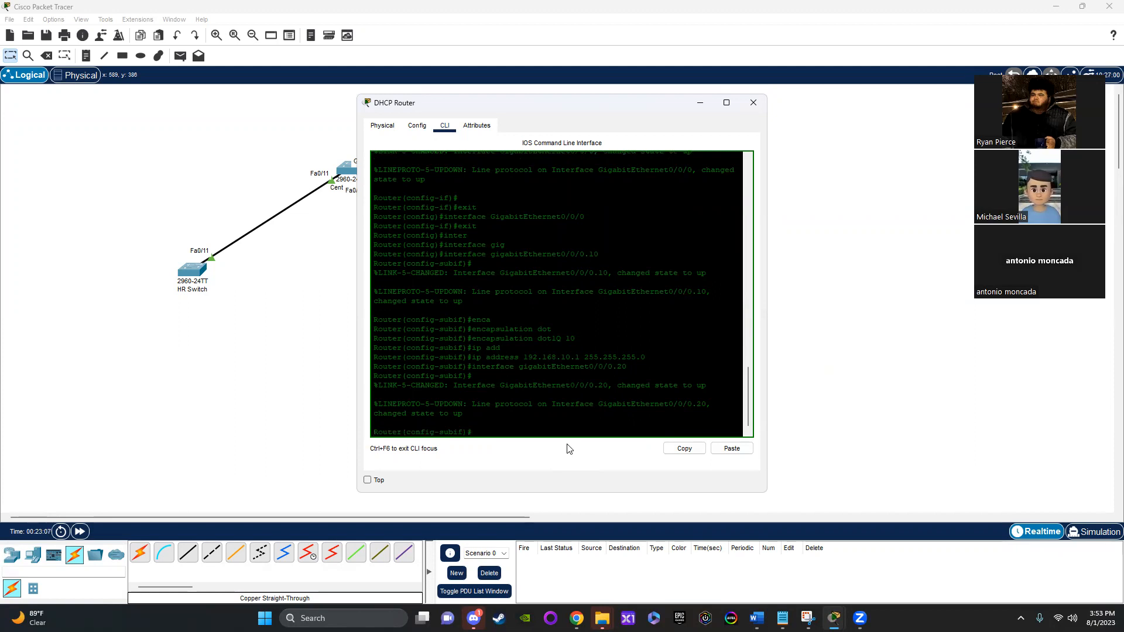
Step: Set the 0/0/0.20 sub-interface's encapsulation to VLAN 20 with "encapsulation dot1Q 20"
key("Up")
key("Up")
key("Up")
key("Up")
key("Down")
key("BackSpace")
key("BackSpace")
key("BackSpace")
type("20")
key("Return")
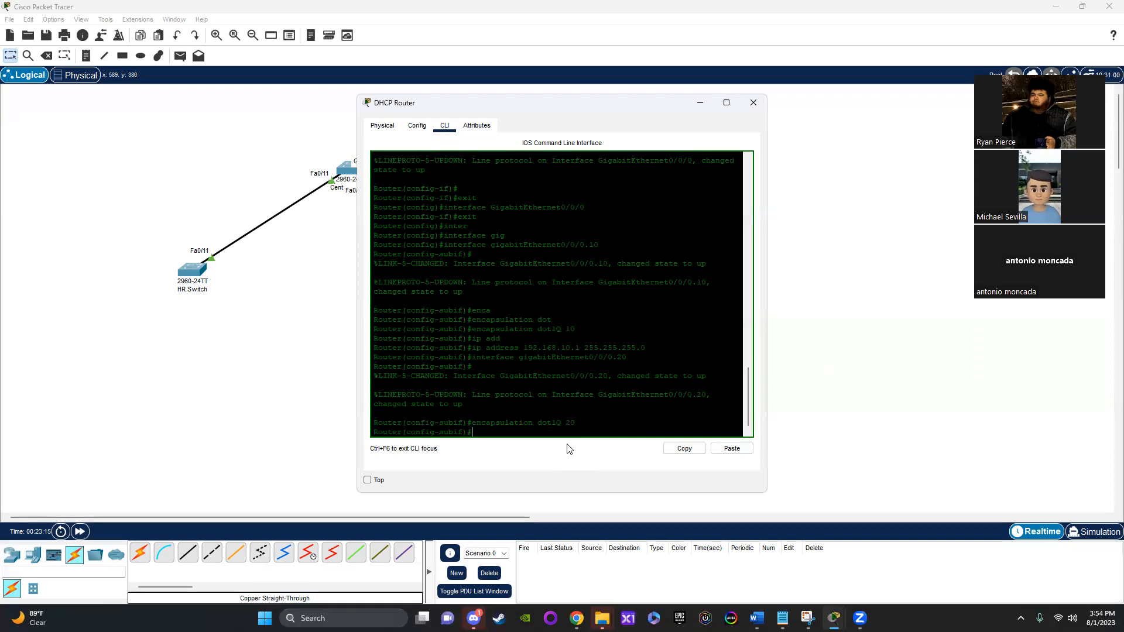
Step: Assign the 0/0/0.20 sub-interface its gateway address with "ip address 192.168.20.1 255.255.255.0"
key("Up")
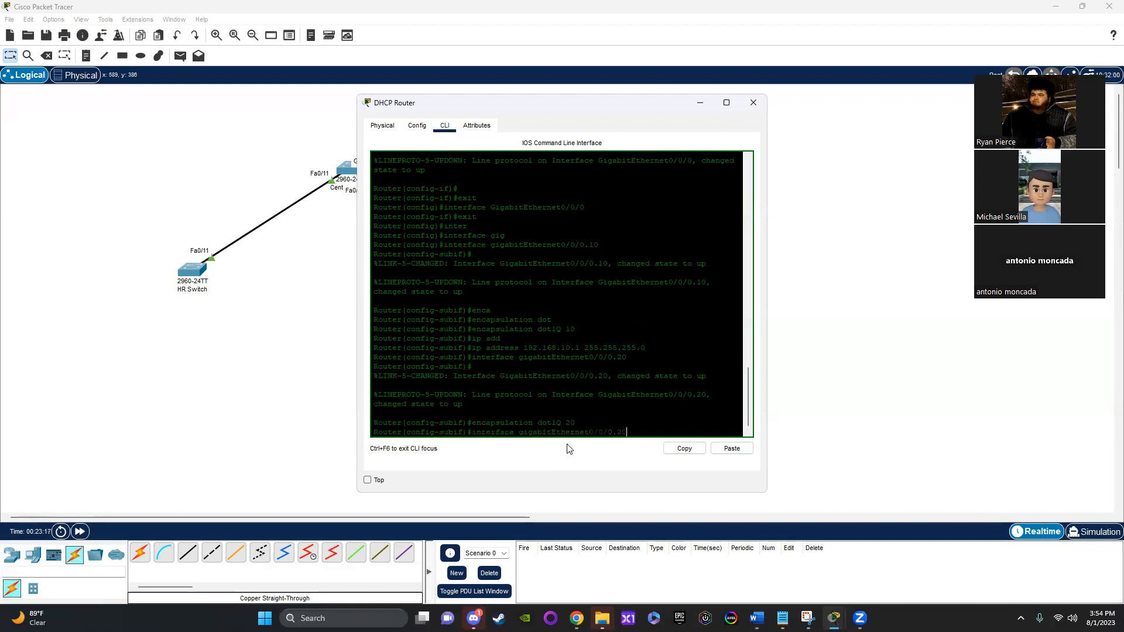
key("Up")
key("Up")
key("BackSpace")
key("BackSpace")
key("BackSpace")
key("BackSpace")
key("BackSpace")
key("BackSpace")
key("BackSpace")
key("BackSpace")
key("BackSpace")
key("BackSpace")
key("BackSpace")
type("1 255.255.255")
key("Return")
Step: Create sub-interface GigabitEthernet0/0/0.30 on the DHCP Router with "interface gigabitEthernet0/0/0.30"
key("Up")
key("Up")
key("Up")
key("Up")
key("Up")
key("Up")
key("Up")
key("Up")
key("Up")
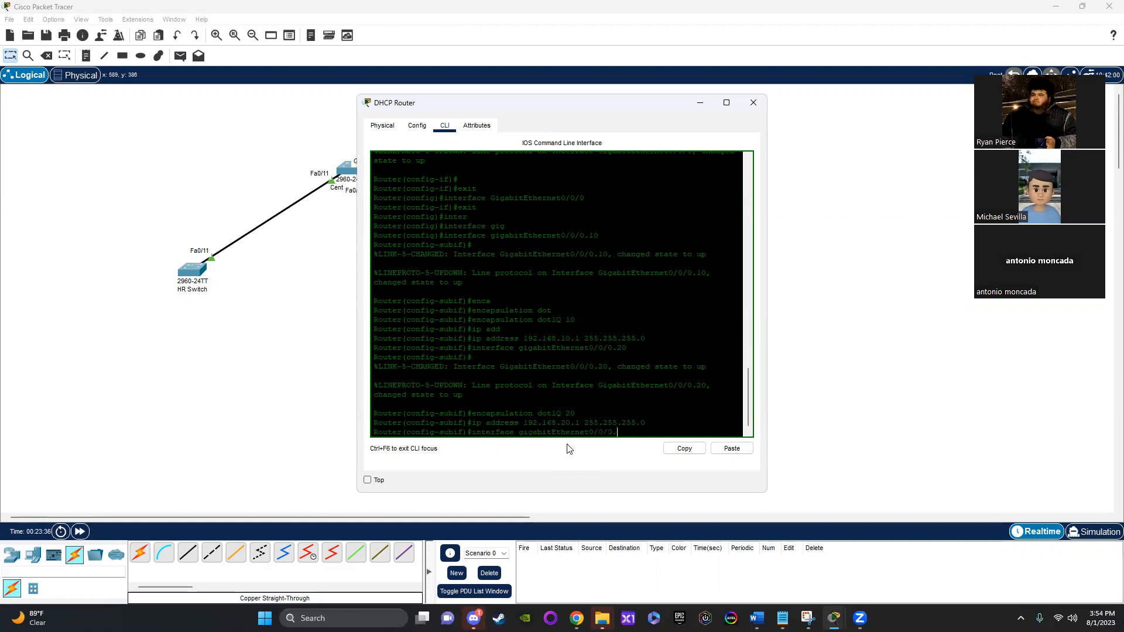
key("Return")
Step: Set the 0/0/0.30 sub-interface's encapsulation to VLAN 30 with "encapsulation dot1Q 30"
key("Up")
key("Up")
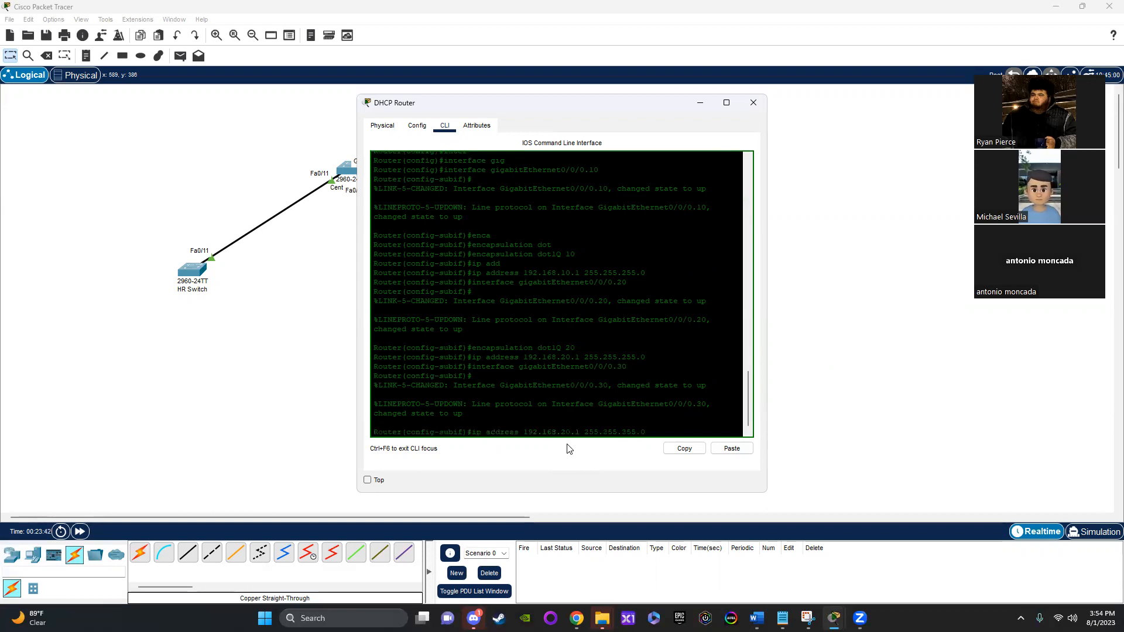
Step: Assign the 0/0/0.30 sub-interface its gateway address with "ip address 192.168.30.1 255.255.255.0"
key("Up")
key("BackSpace")
key("BackSpace")
type("30")
key("Return")
key("Up")
key("Up")
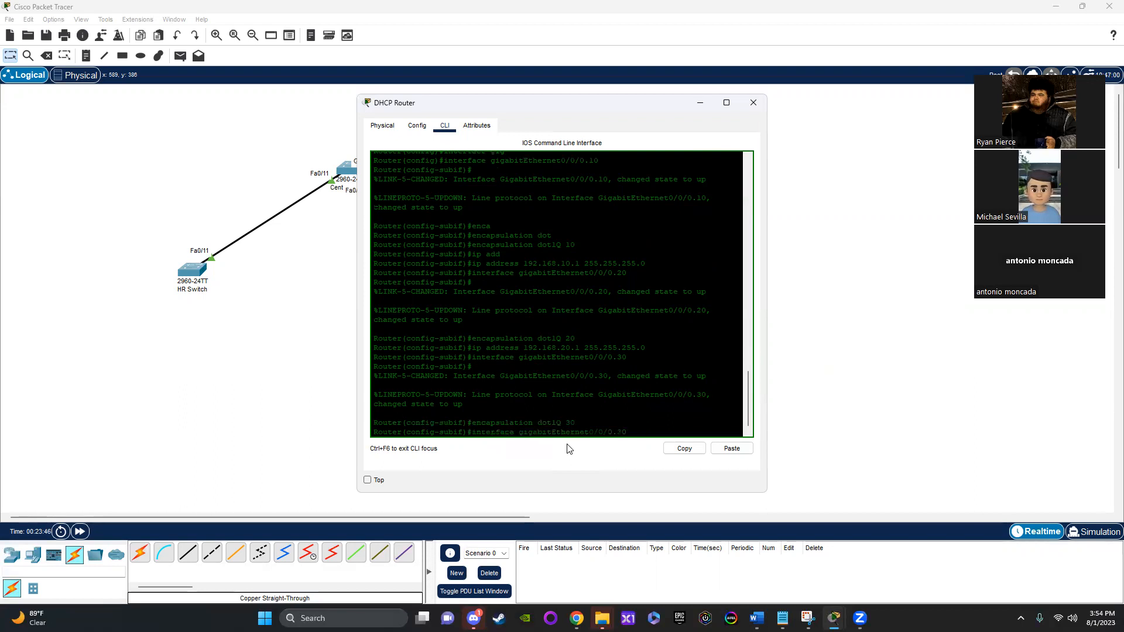
key("Up")
key("BackSpace")
key("BackSpace")
key("BackSpace")
key("BackSpace")
key("BackSpace")
key("BackSpace")
key("BackSpace")
key("BackSpace")
key("BackSpace")
key("BackSpace")
key("BackSpace")
key("BackSpace")
key("BackSpace")
key("BackSpace")
key("BackSpace")
key("BackSpace")
key("BackSpace")
key("BackSpace")
type("30.1 255.255.255.0")
key("Return")
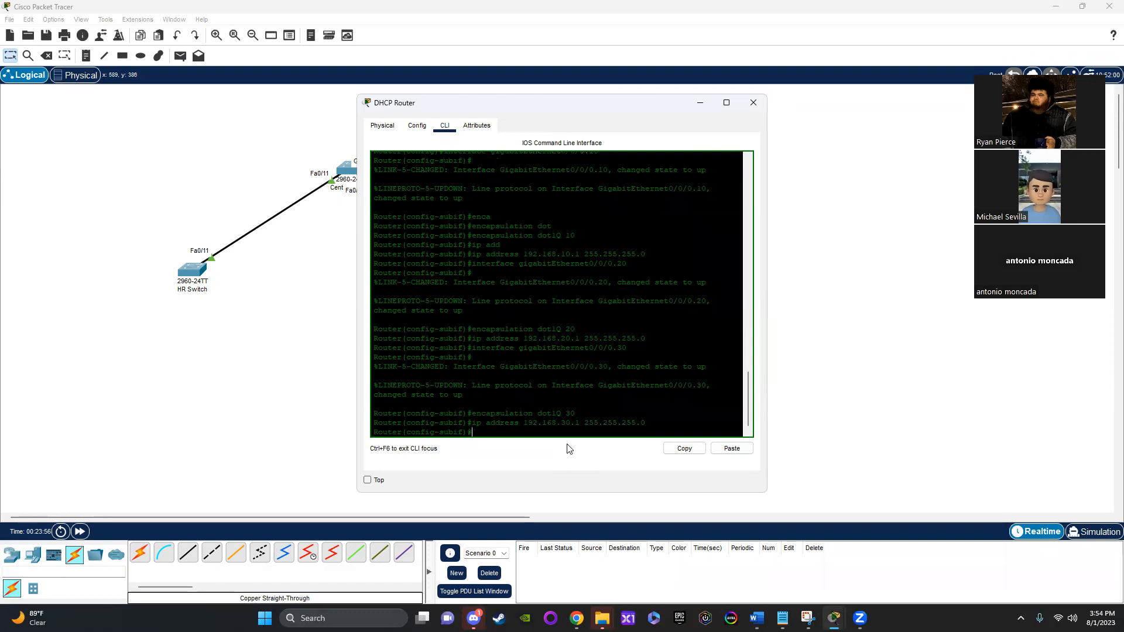
Step: Create sub-interface GigabitEthernet0/0/0.40 on the DHCP Router with "interface gigabitEthernet0/0/0.40"
key("Up")
key("Up")
key("Up")
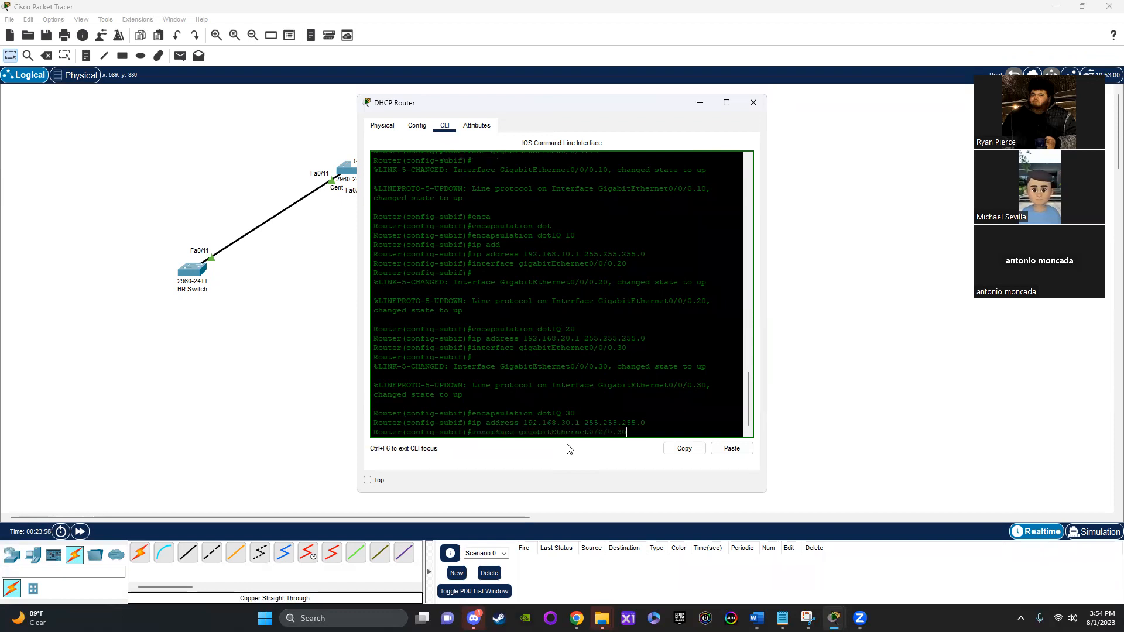
key("BackSpace")
key("BackSpace")
type("40")
key("Return")
Step: Set the 0/0/0.40 sub-interface's encapsulation to VLAN 40 with "encapsulation dot1Q 40"
key("Up")
key("Up")
key("Up")
key("Up")
key("BackSpace")
key("BackSpace")
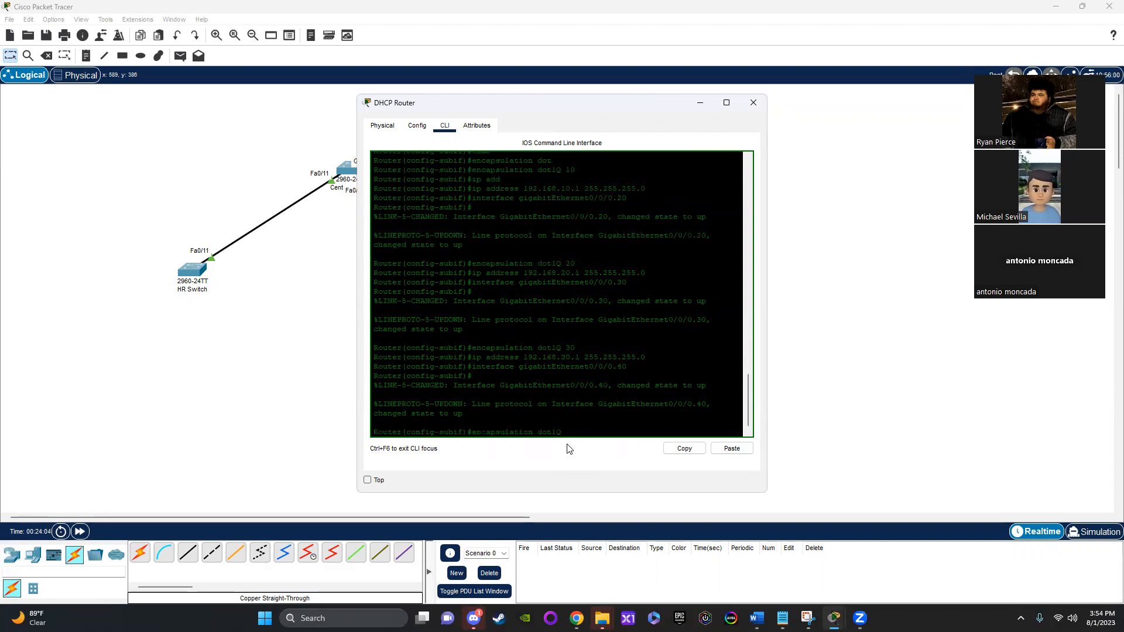
type("40")
key("Return")
Step: Assign the 0/0/0.40 sub-interface its address with "ip address 192.168.40.1 255.255.255.0" and leave sub-interface configuration mode with "exit"
key("Up")
key("Up")
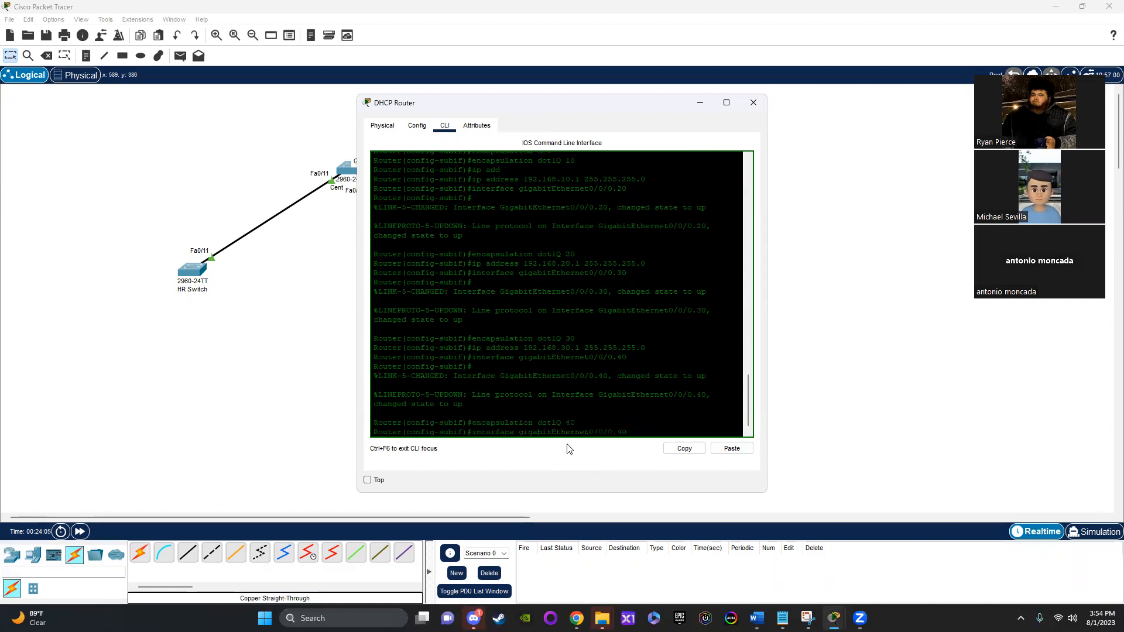
key("Up")
key("BackSpace")
key("BackSpace")
key("BackSpace")
key("BackSpace")
key("BackSpace")
key("BackSpace")
key("BackSpace")
key("BackSpace")
key("BackSpace")
key("BackSpace")
key("BackSpace")
key("BackSpace")
key("BackSpace")
key("BackSpace")
key("BackSpace")
type("40.")
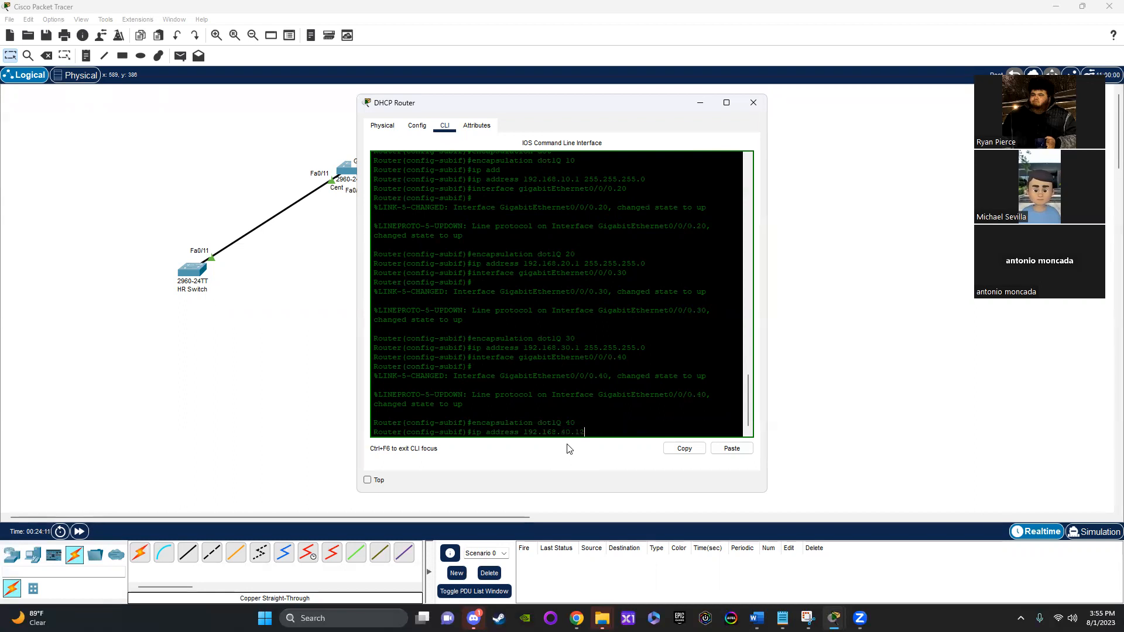
type("1 255.255.255.0")
key("Return")
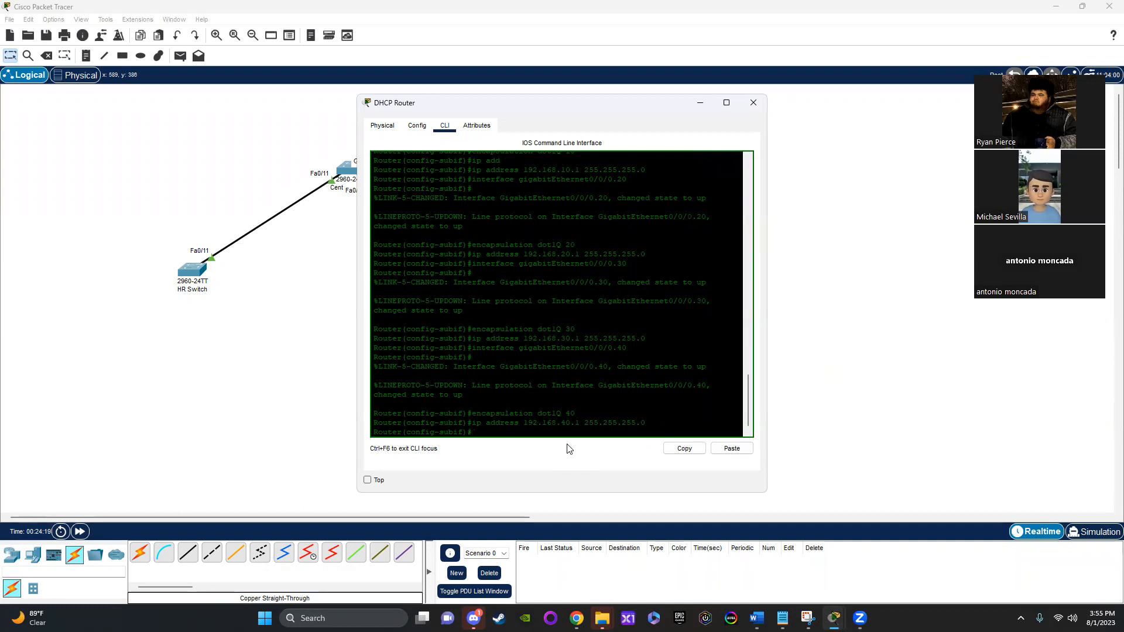
type("exit")
key("Return")
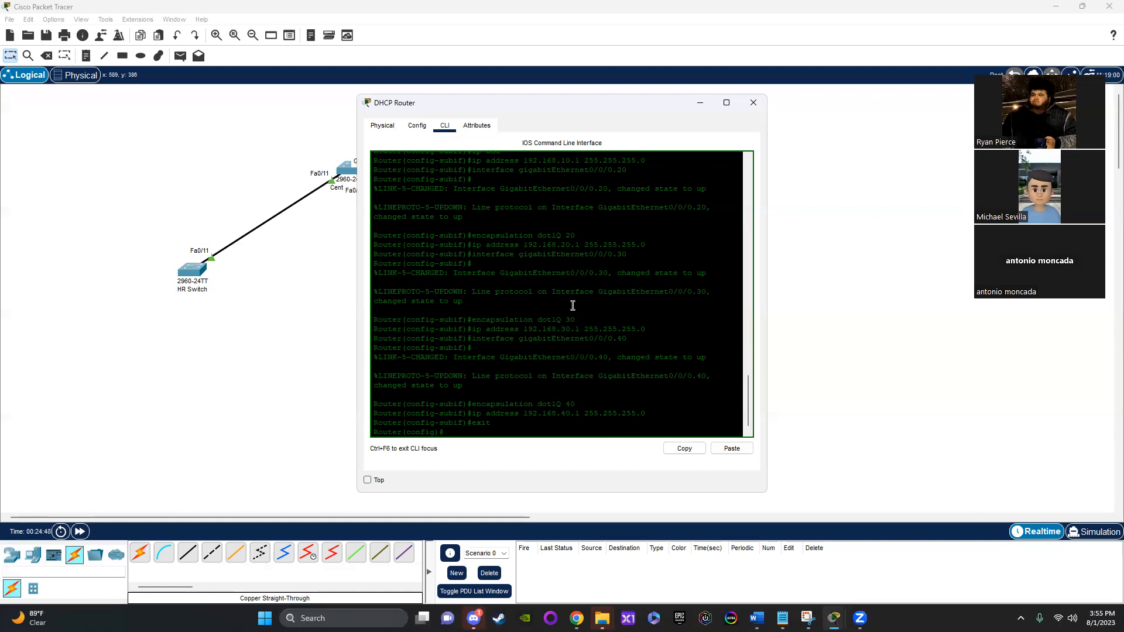
Step: Create a DHCP pool named Staff on the DHCP Router with "ip dhcp pool Staff"
type("ip dhcp pool Staff")
key("Return")
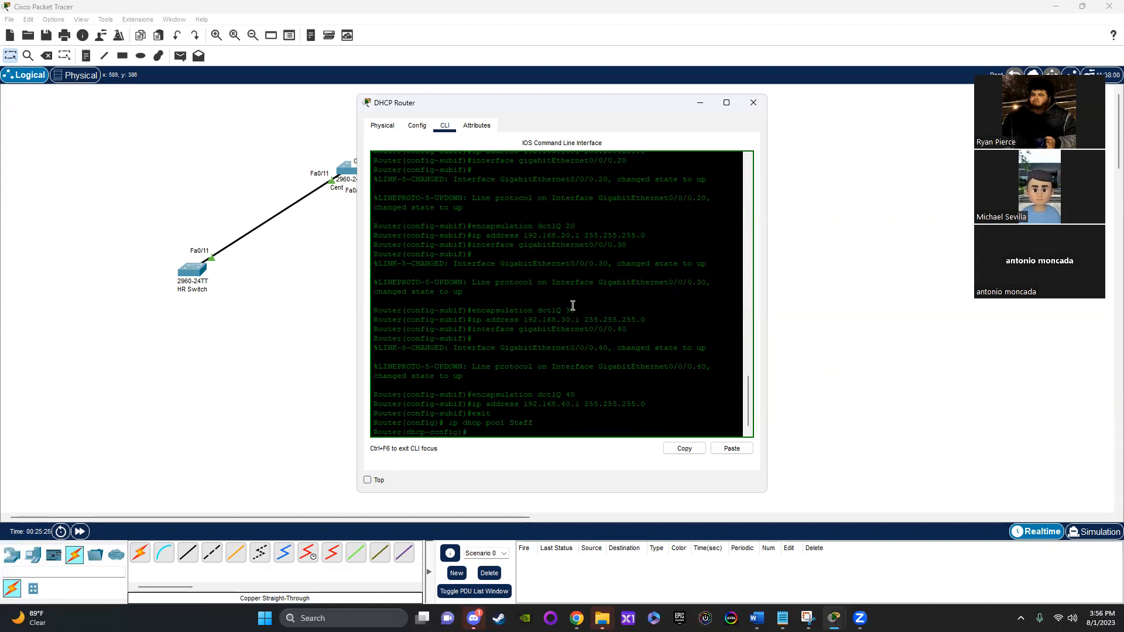
Step: Assign the Staff pool its subnet with "network 192.168.10.0 255.255.255.0"
type("network 192.168.10")
scroll(573, 306, "up", 3)
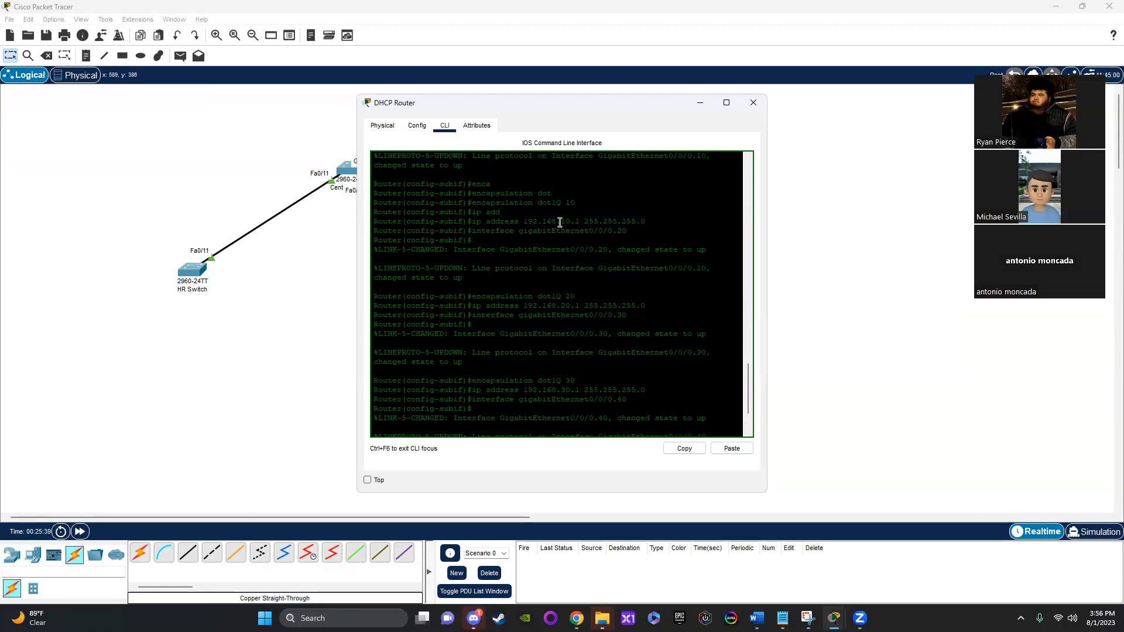
left_click_drag(522, 223, 581, 223)
scroll(562, 281, "down", 3)
left_click(557, 432)
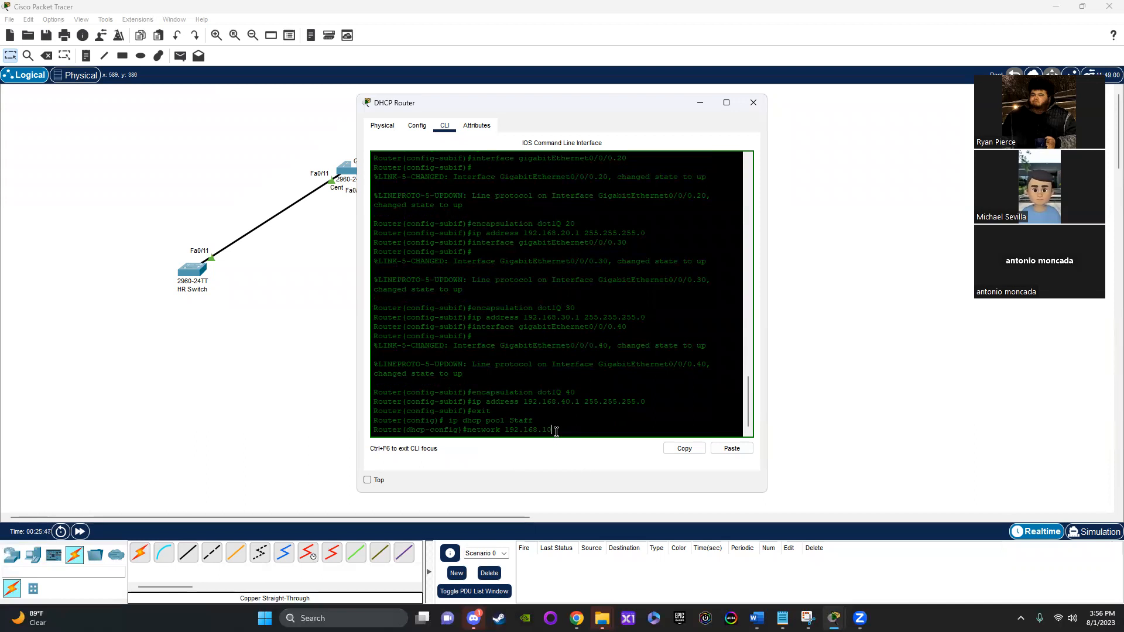
type(".0 2")
type("55.255.255.0")
key("Return")
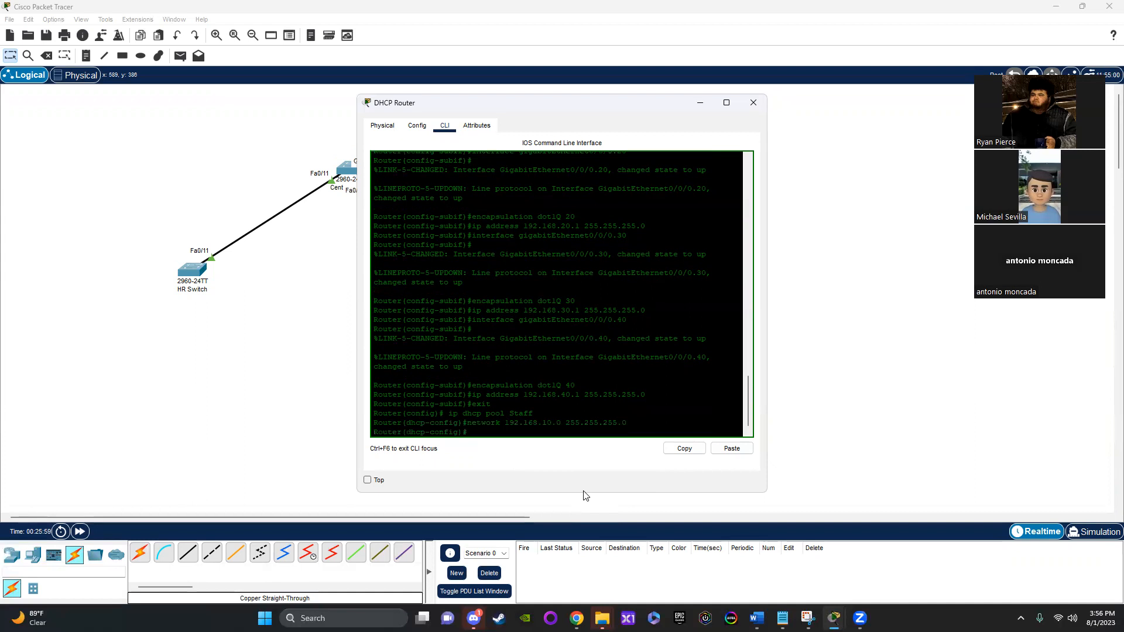
Step: Set the Staff pool's gateway with "default-router 192.168.10.1" and leave DHCP pool configuration with "exit"
type("def")
key("Tab")
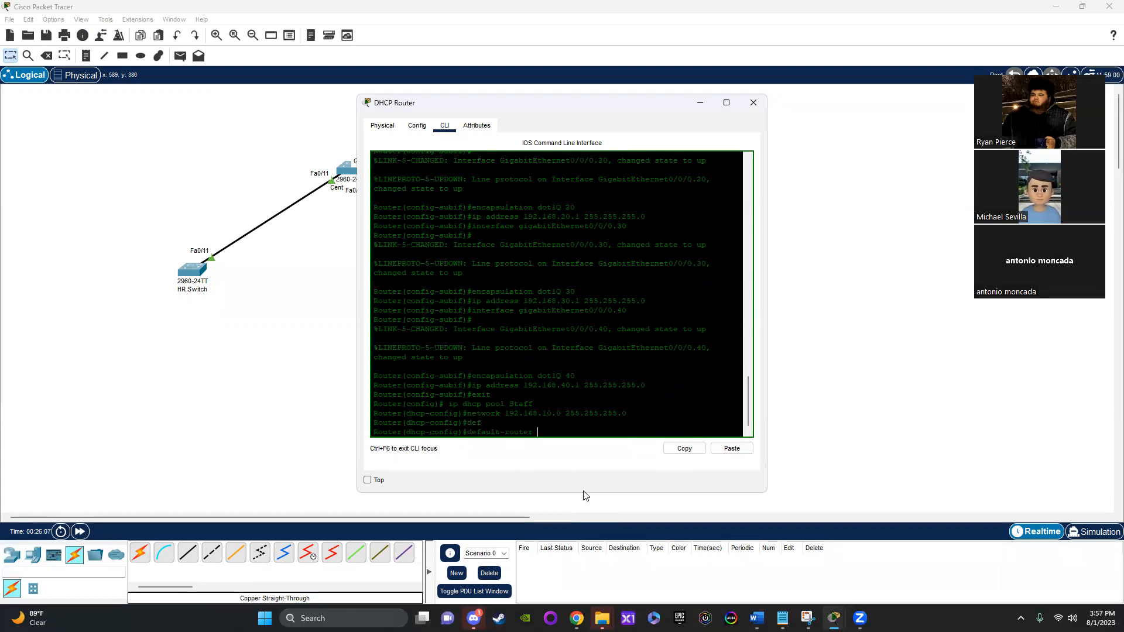
scroll(608, 238, "up", 3)
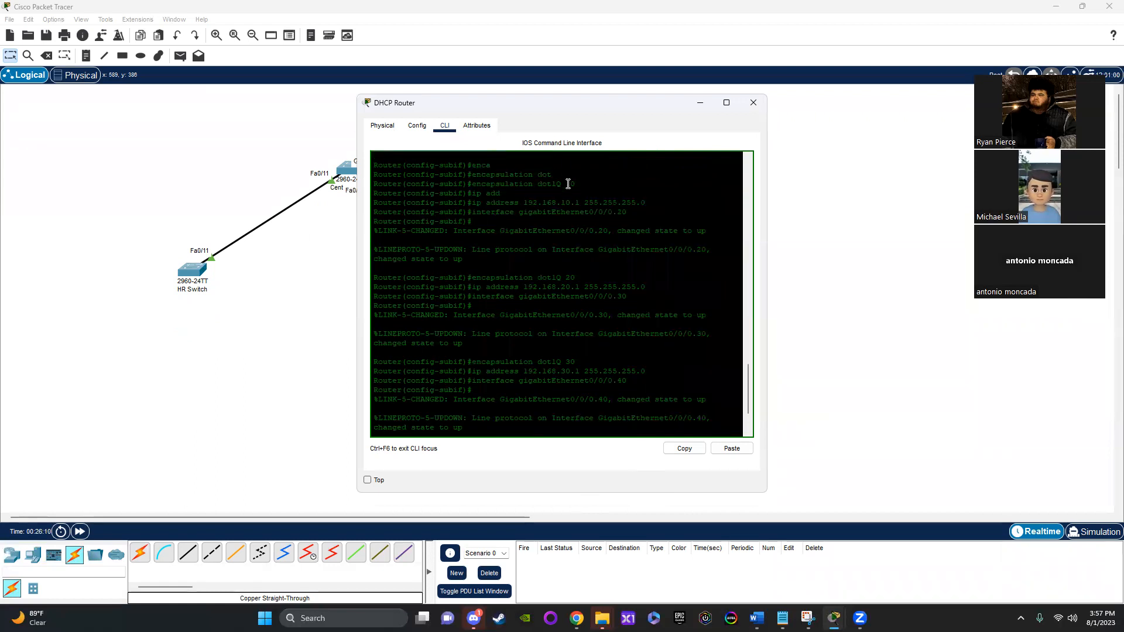
left_click_drag(524, 203, 581, 199)
scroll(572, 248, "down", 3)
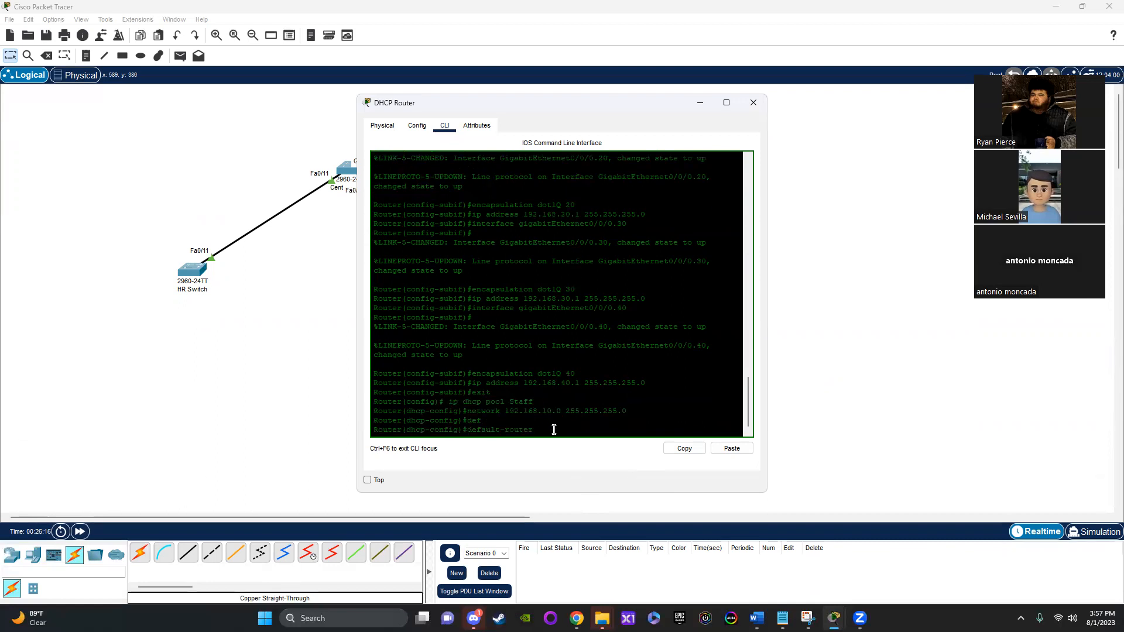
type("92.168.10.1")
key("Return")
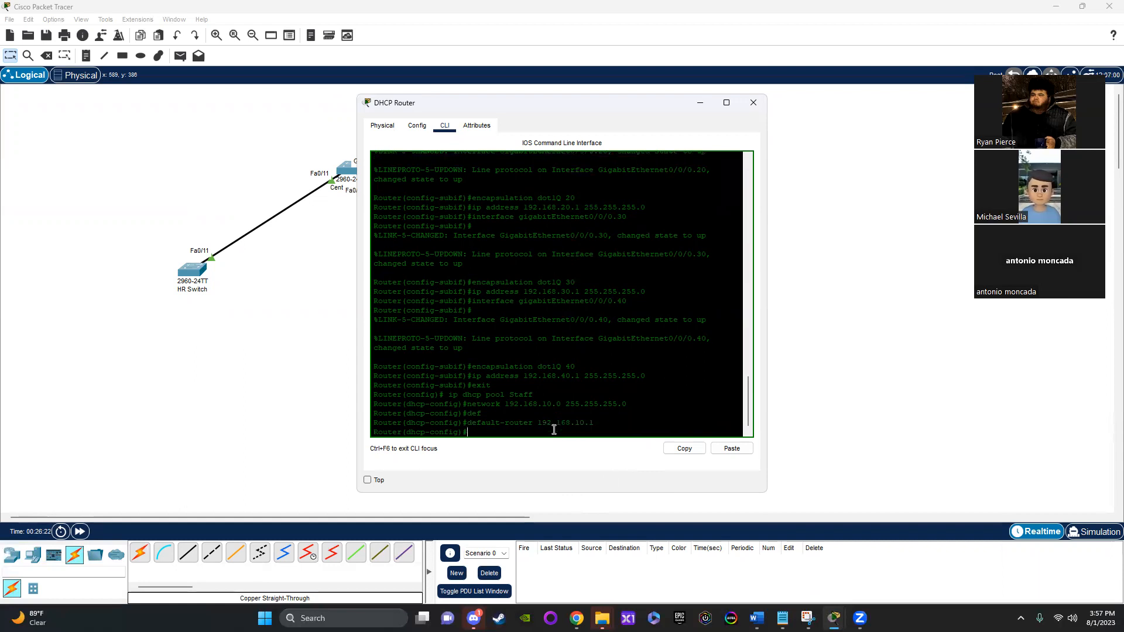
type("exit")
key("Return")
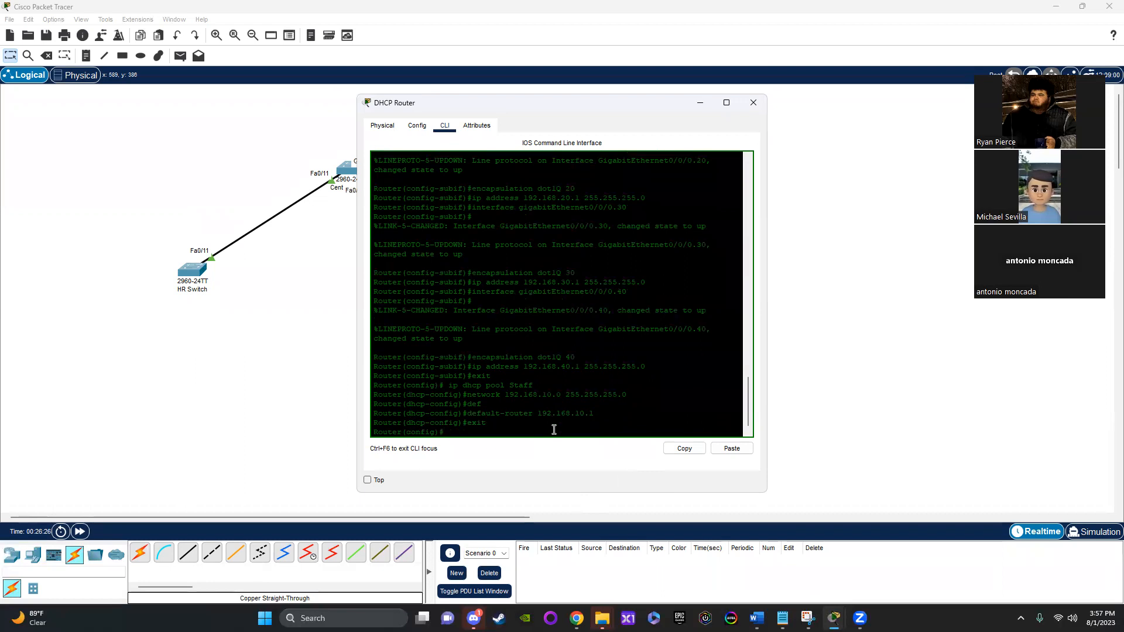
Step: Create a DHCP pool named Manager with "ip dhcp pool Manager"
type("ip dhcp pool Manager")
key("Return")
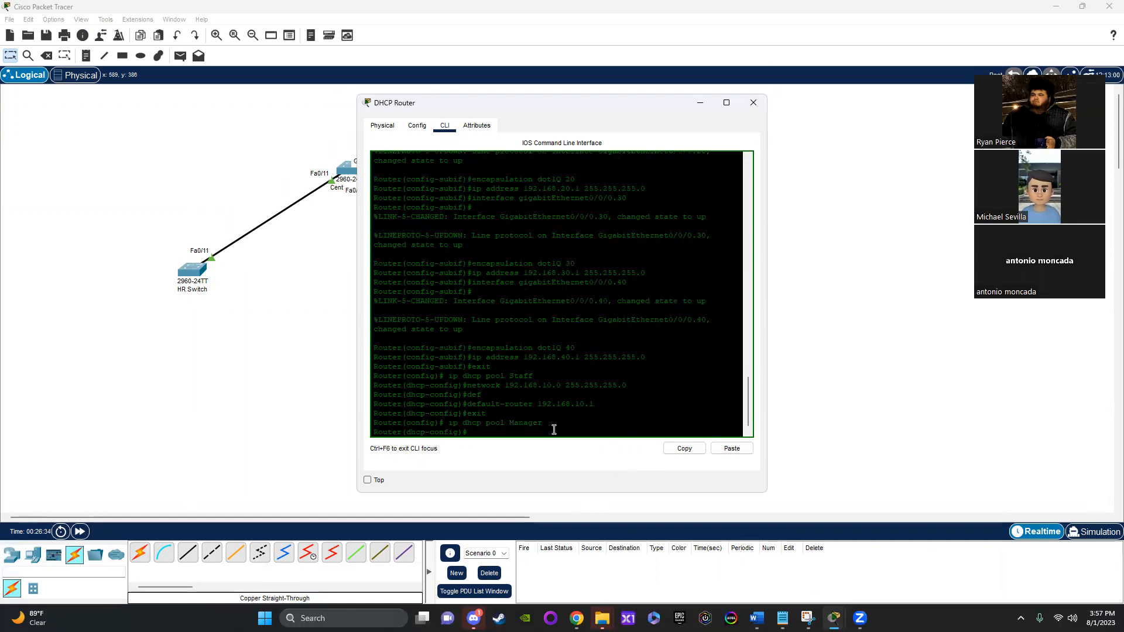
Step: Assign the Manager pool its subnet with "network 192.168.20.0 255.255.255.0"
type("exit")
key("Up")
key("Up")
key("Up")
key("Up")
key("BackSpace")
key("BackSpace")
key("BackSpace")
key("BackSpace")
key("BackSpace")
key("BackSpace")
key("BackSpace")
key("BackSpace")
key("BackSpace")
key("BackSpace")
key("BackSpace")
type("20.0 255.255.255.0")
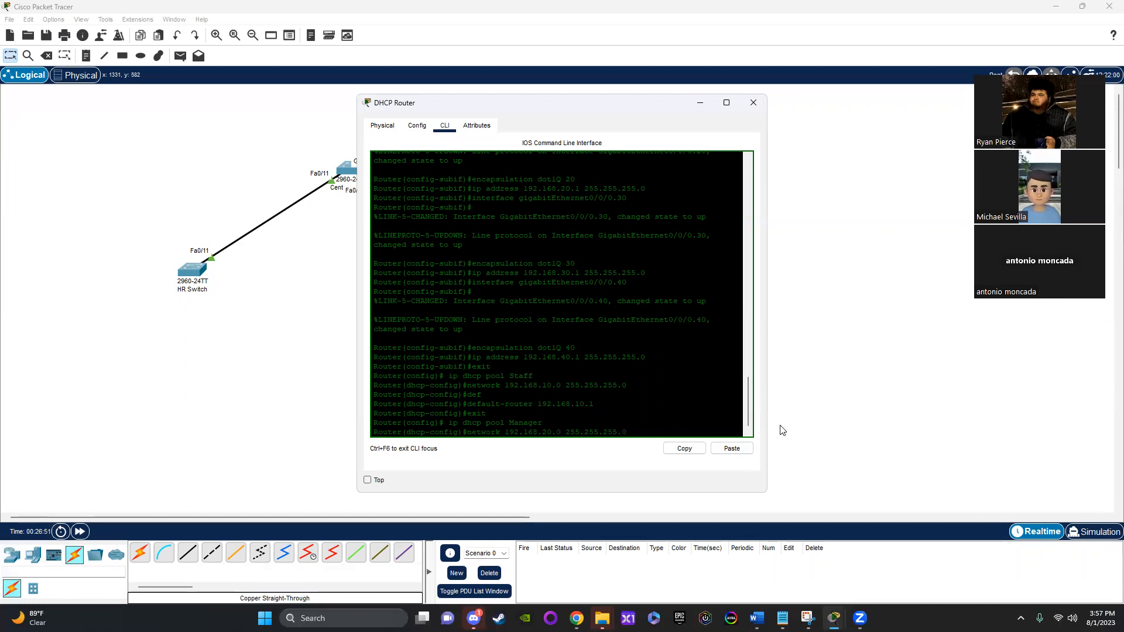
key("Return")
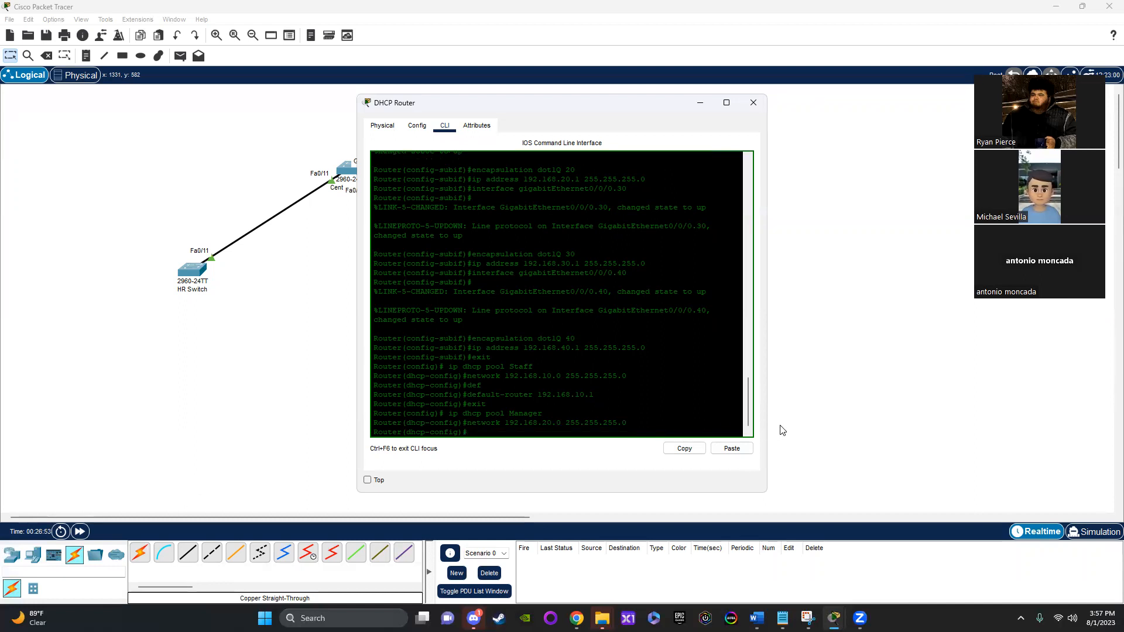
Step: Set the Manager pool's gateway with "default-router 192.168.20.1" and leave DHCP pool configuration with "exit"
key("Up")
key("Up")
key("Up")
key("Up")
key("BackSpace")
key("BackSpace")
key("BackSpace")
type("20")
key("Return")
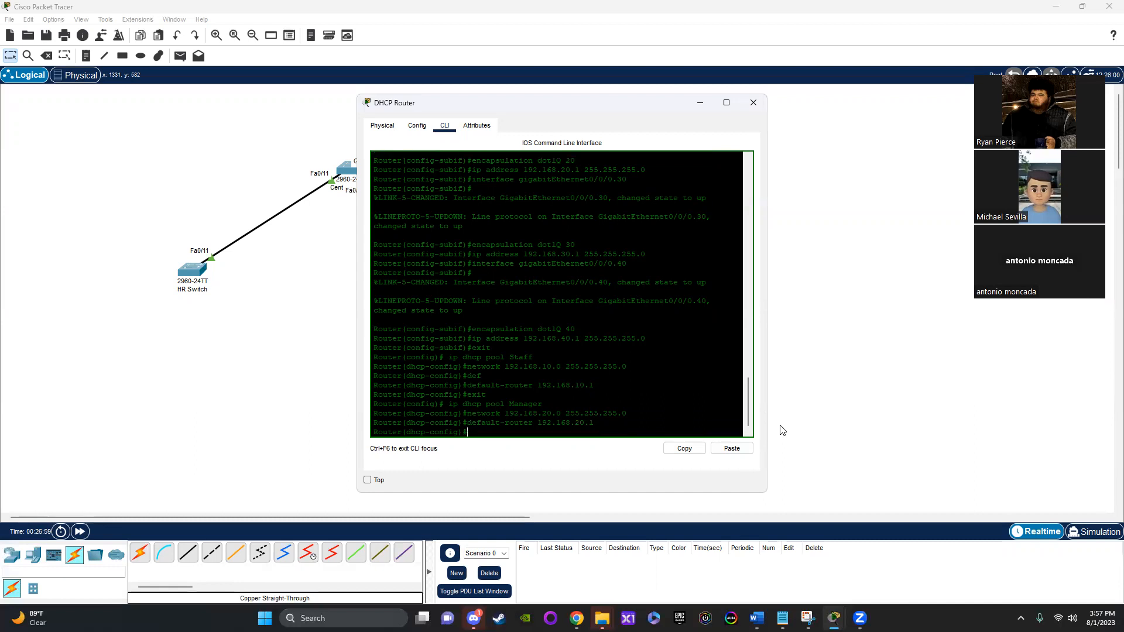
type("exit")
key("Return")
Step: Create a DHCP pool named HR with "ip dhcp pool HR"
type("ip dhcp pool Manager")
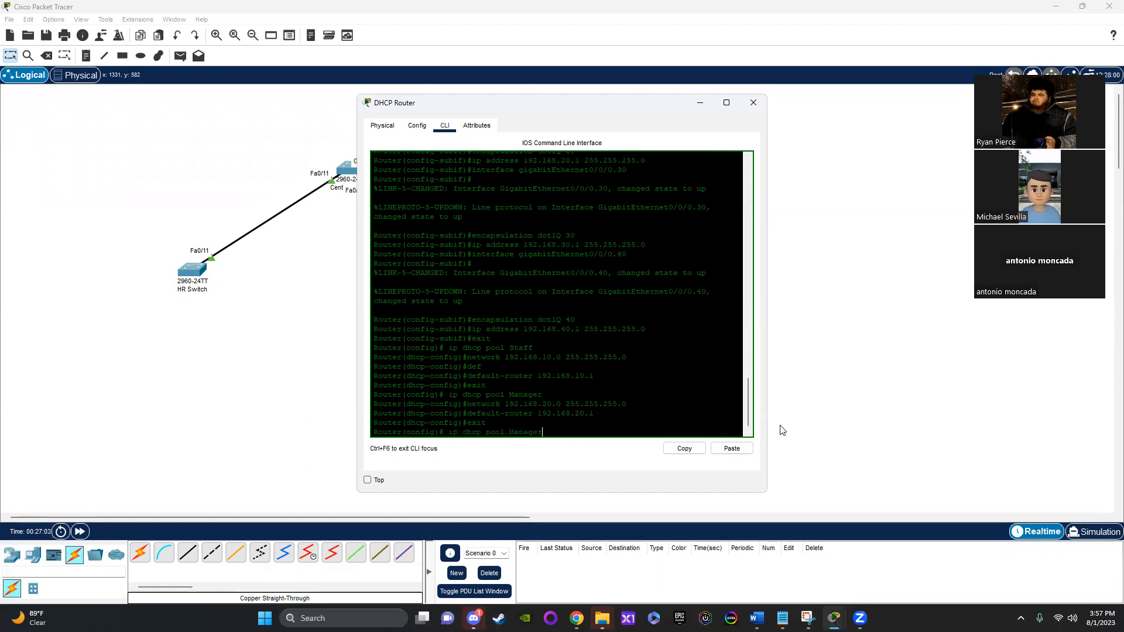
key("BackSpace")
key("BackSpace")
key("BackSpace")
key("BackSpace")
key("BackSpace")
key("BackSpace")
type("HR")
key("Return")
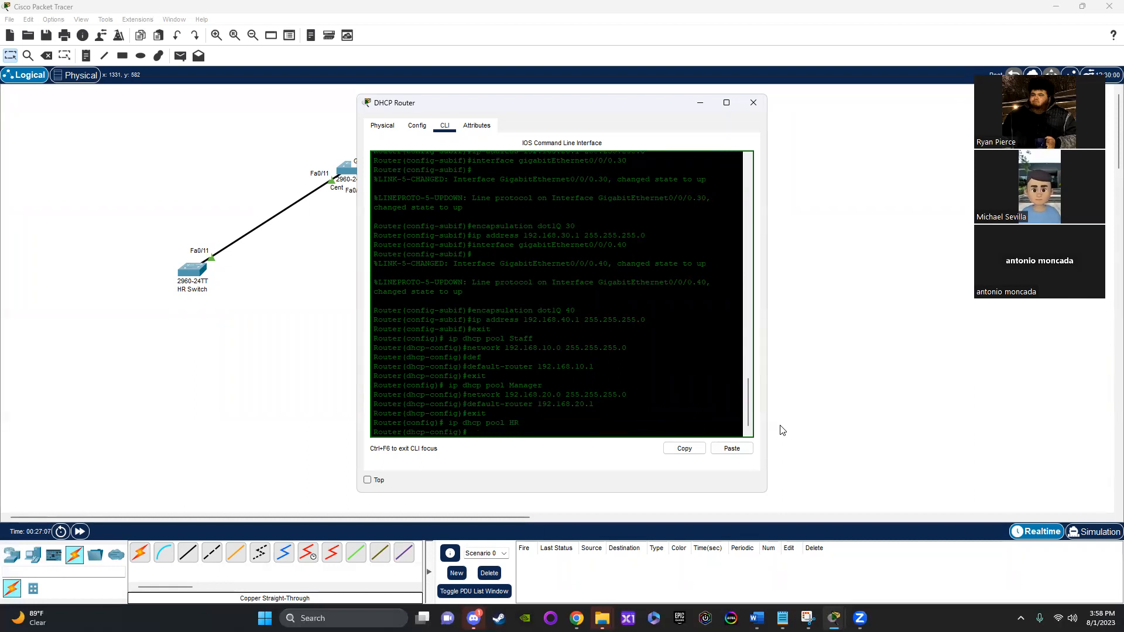
Step: Assign the HR pool its subnet with "network 192.168.30.0 255.255.255.0"
type("network 192.168.20.0 255.255.255.0")
key("BackSpace")
key("BackSpace")
key("BackSpace")
key("BackSpace")
key("BackSpace")
key("BackSpace")
key("BackSpace")
key("BackSpace")
key("BackSpace")
key("BackSpace")
key("BackSpace")
key("BackSpace")
key("BackSpace")
key("BackSpace")
key("BackSpace")
key("BackSpace")
key("BackSpace")
key("BackSpace")
type("30.0 255.255.255.0")
key("Return")
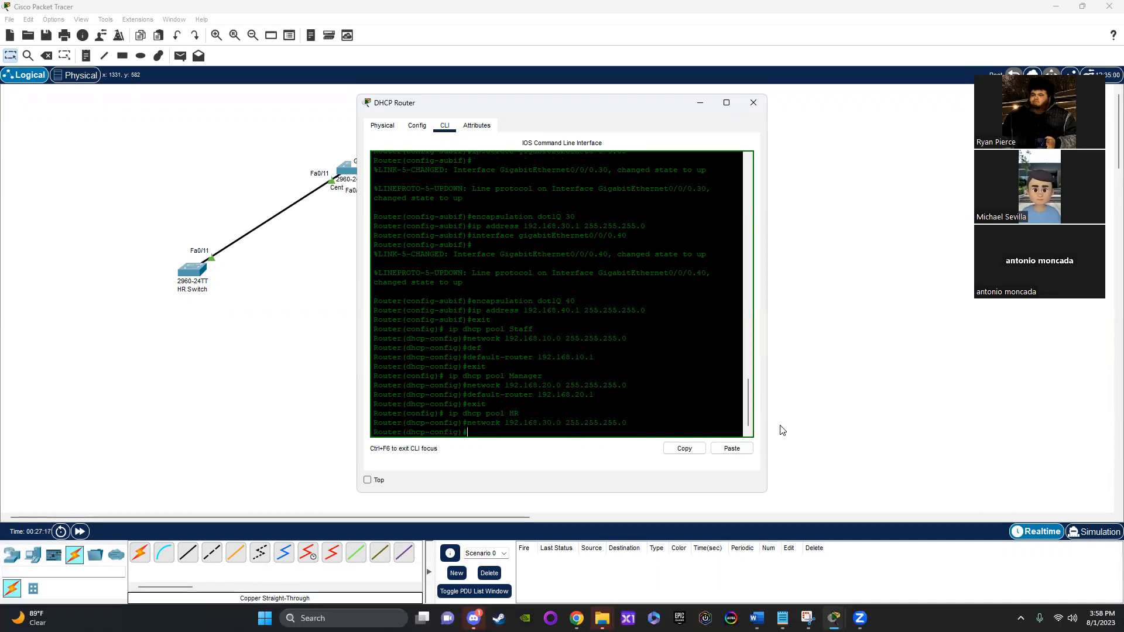
Step: Set the HR pool's gateway with "default-router 192.168.30.1" and leave DHCP pool configuration with "exit"
type("default-router 192.168.20.1")
key("BackSpace")
key("BackSpace")
key("BackSpace")
type("30.1")
key("Return")
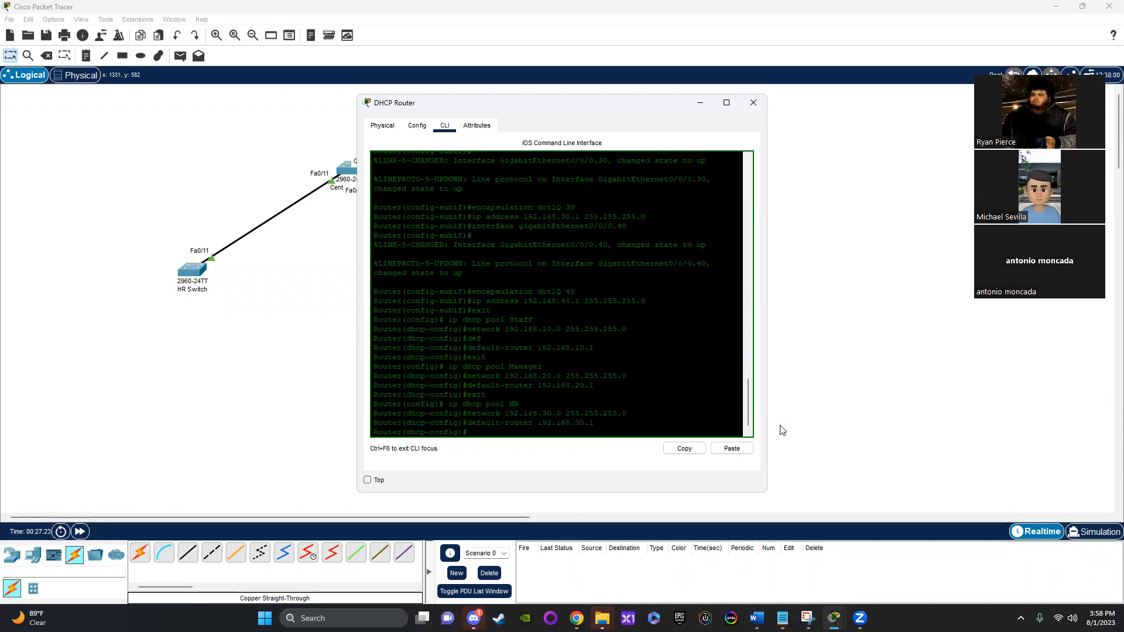
type("exit")
key("Return")
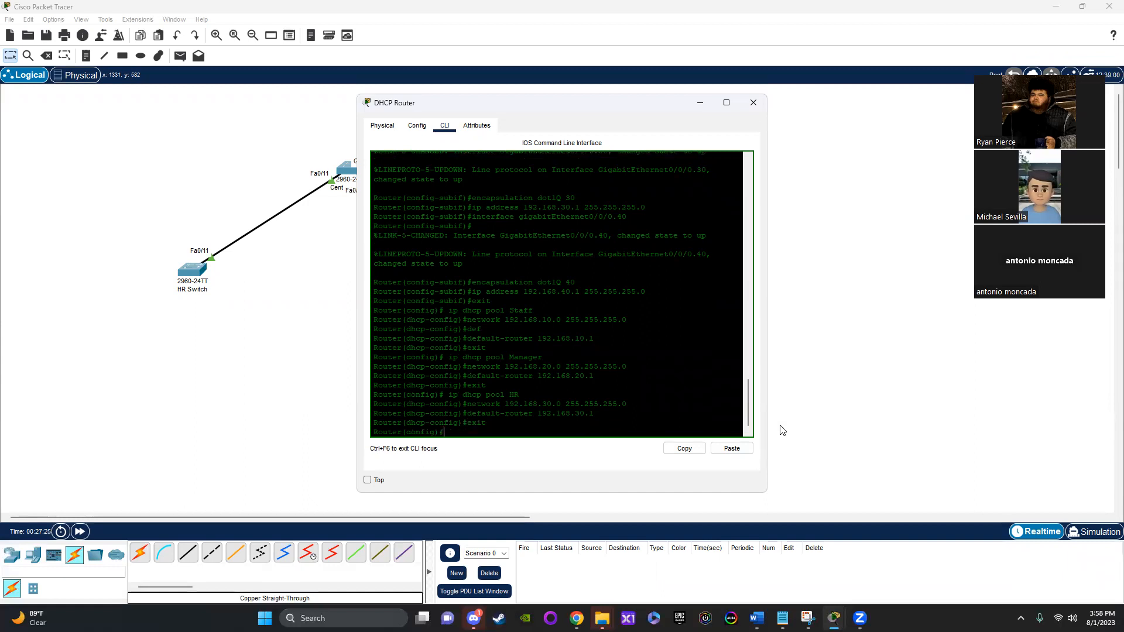
Step: Create a DHCP pool named Guest with "ip dhcp pool Guest"
type("ip dhcp pool HR")
key("BackSpace")
key("BackSpace")
type("Guest")
key("Return")
Step: Assign the Guest pool its subnet with "network 192.168.40.0 255.255.255.0"
type("network 192.168.30.0 255.355.355.0")
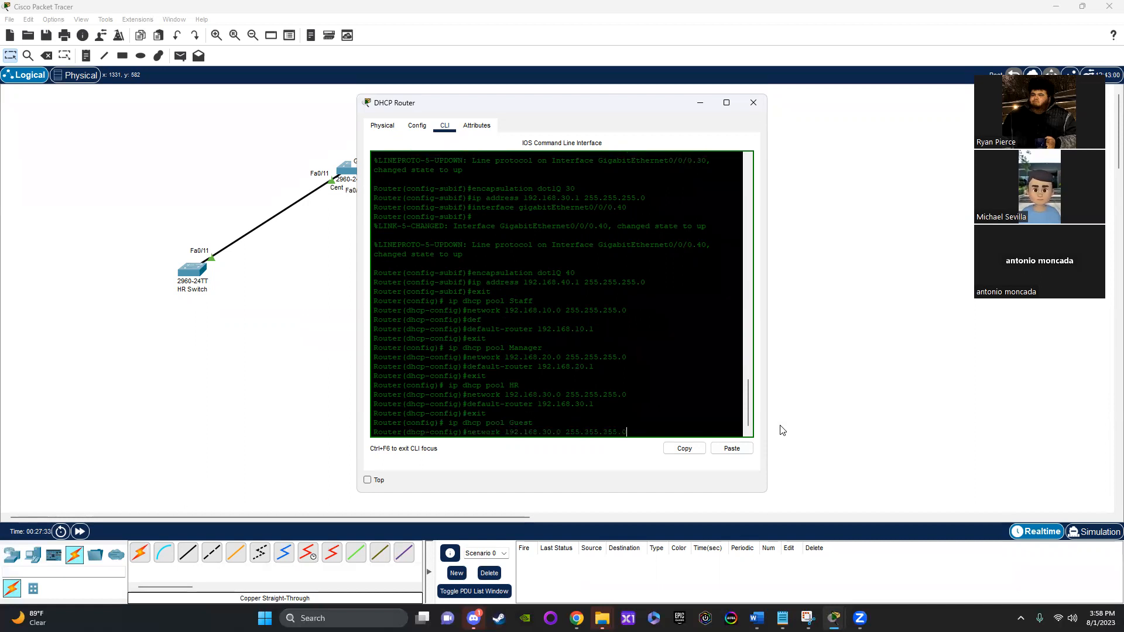
key("BackSpace")
key("BackSpace")
key("BackSpace")
key("BackSpace")
key("BackSpace")
key("BackSpace")
key("BackSpace")
key("BackSpace")
key("BackSpace")
key("BackSpace")
key("BackSpace")
key("BackSpace")
key("BackSpace")
key("BackSpace")
key("BackSpace")
key("BackSpace")
key("BackSpace")
type("40.0 255.255.255.")
key("Return")
Step: Set the Guest pool's gateway with "default-router 192.168.40.1"
key("Up")
key("Up")
key("Up")
key("Up")
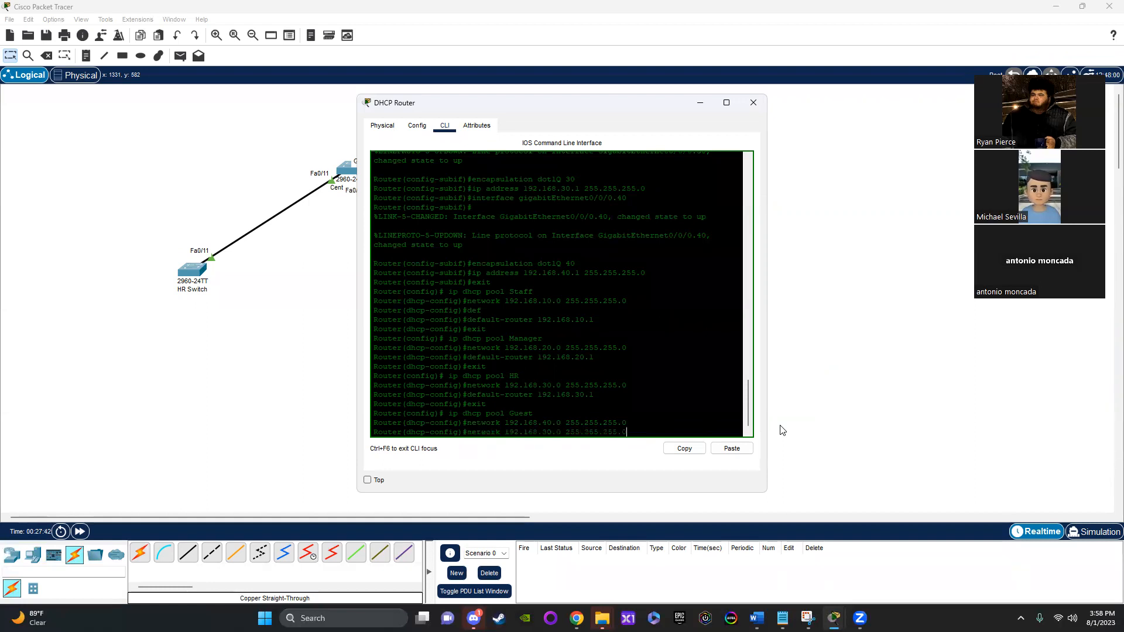
type("40.")
key("Return")
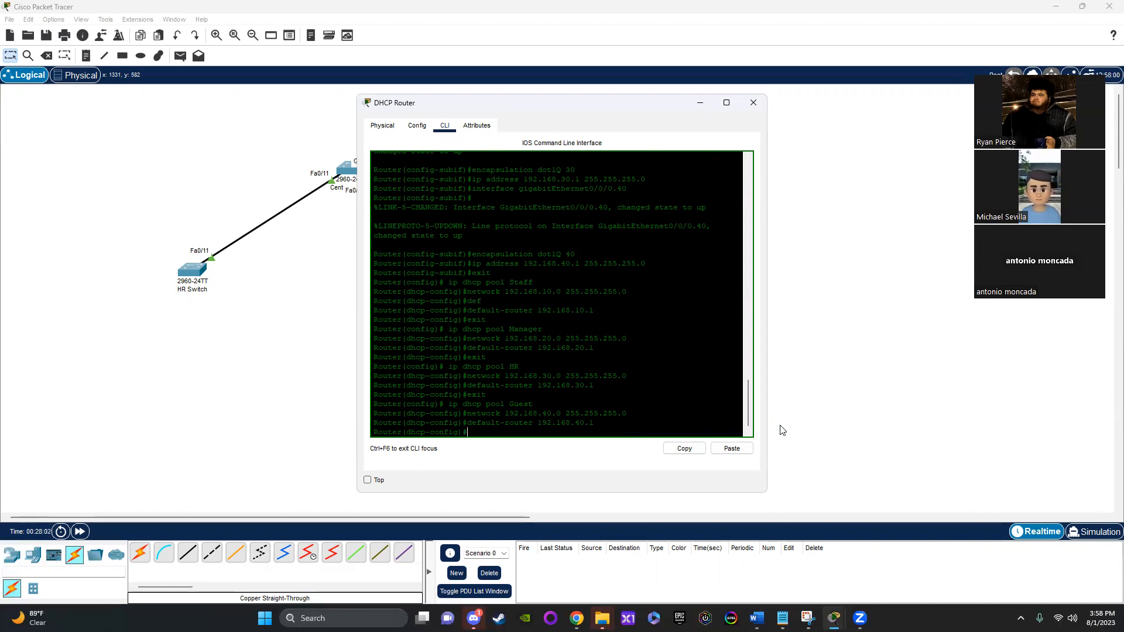
Step: Bring the network workspace to the front and switch to the open Word document to consult it
left_click(839, 433)
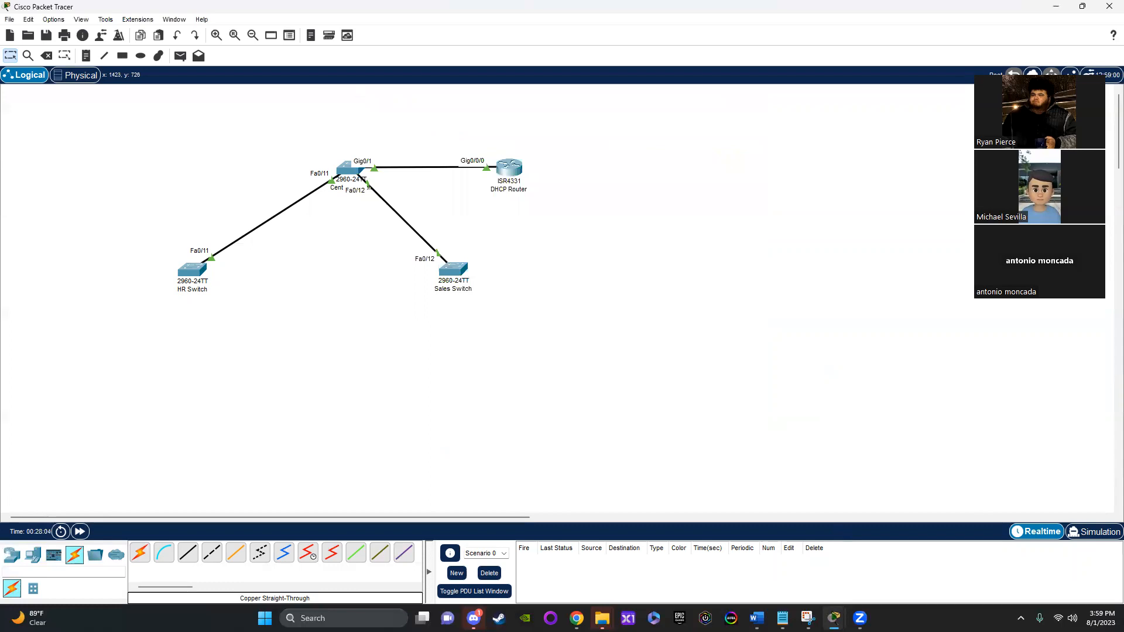
mouse_move(757, 619)
left_click(917, 571)
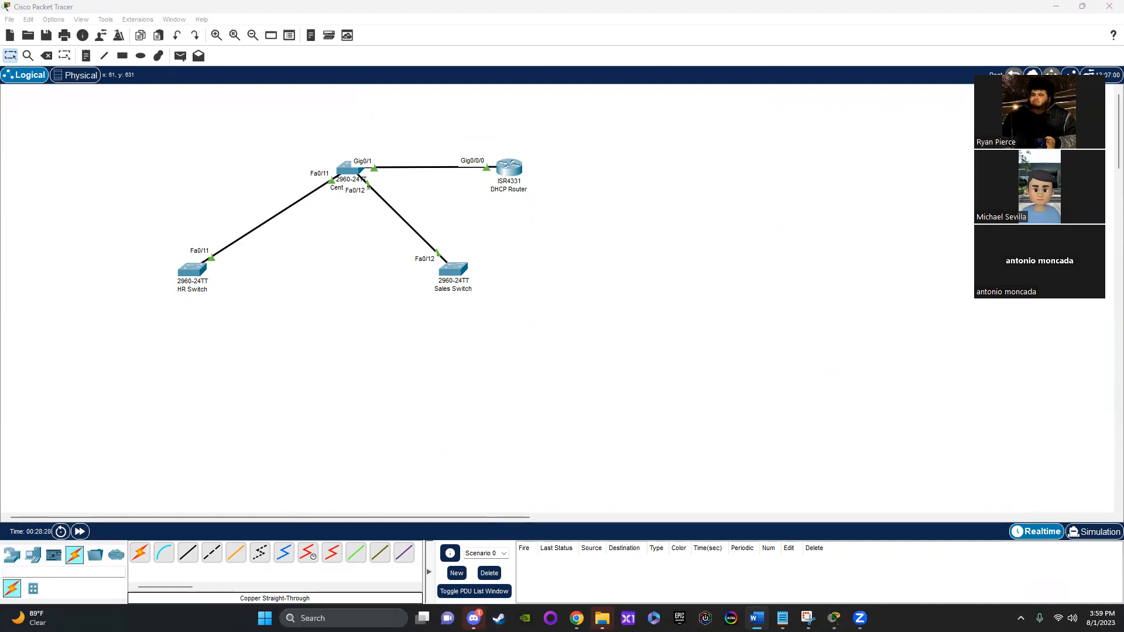
Step: Place two AccessPoint-PT wireless devices in the workspace, one beside the Sales Switch and one near the HR Switch
left_click(12, 555)
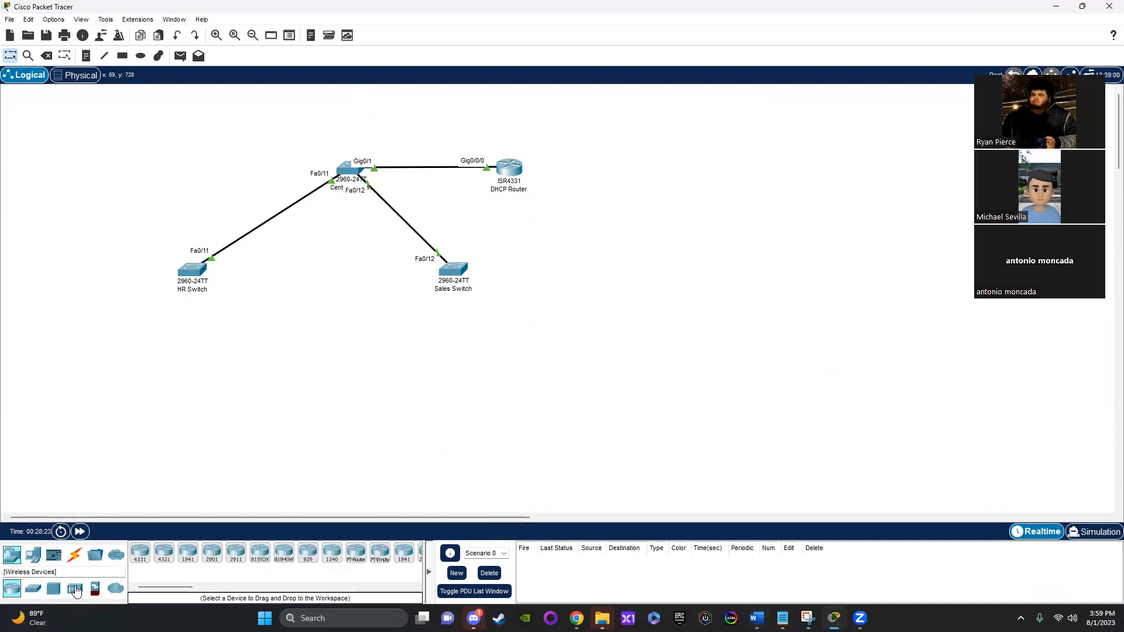
left_click(74, 589)
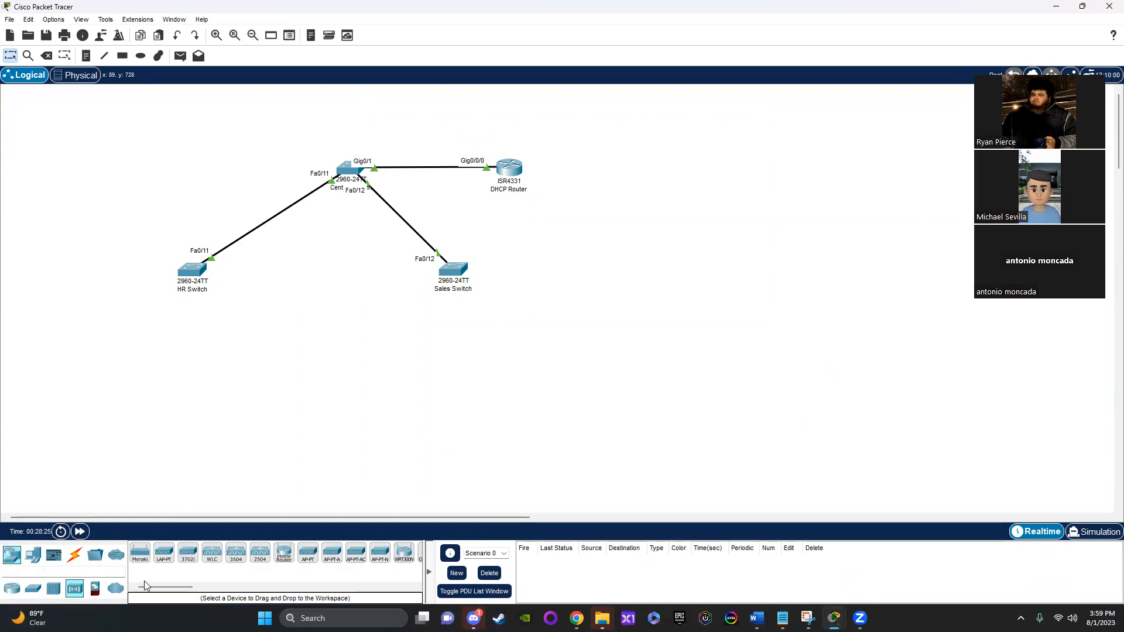
left_click(308, 552)
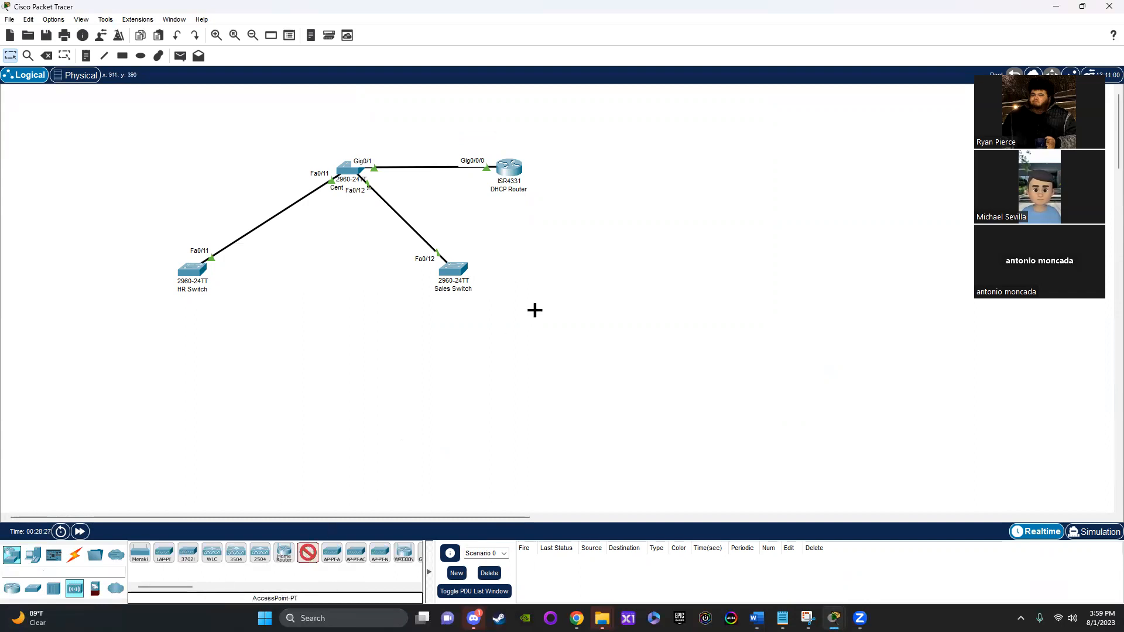
left_click(547, 272)
left_click(305, 558)
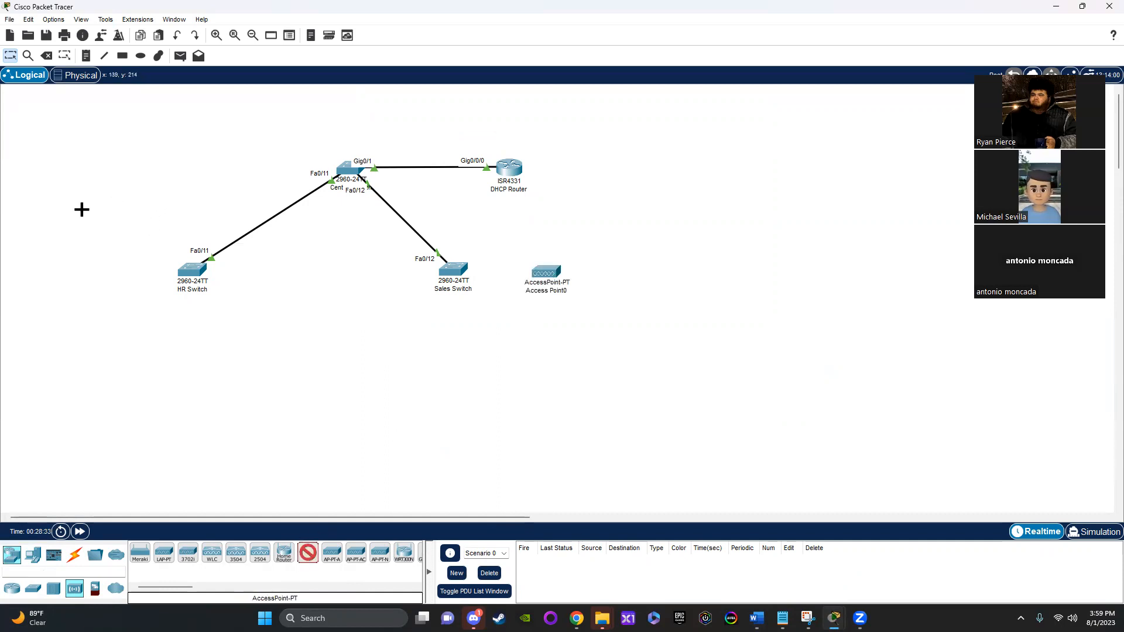
left_click(82, 209)
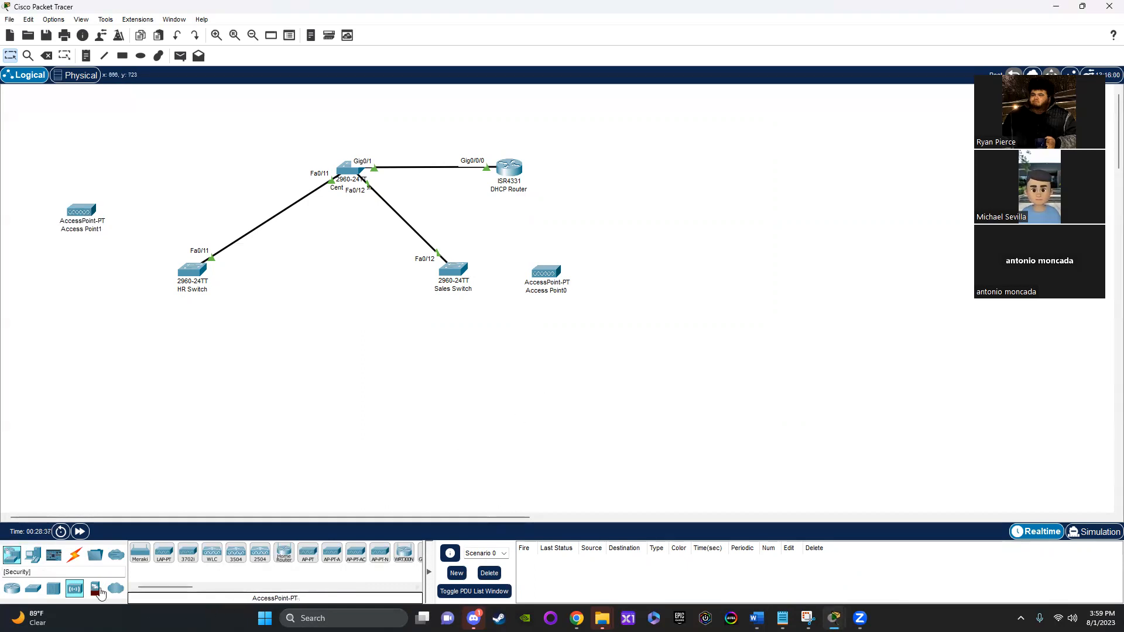
Step: Bring up the cable types and switch to the other open Packet Tracer network to consult its topology
left_click(75, 555)
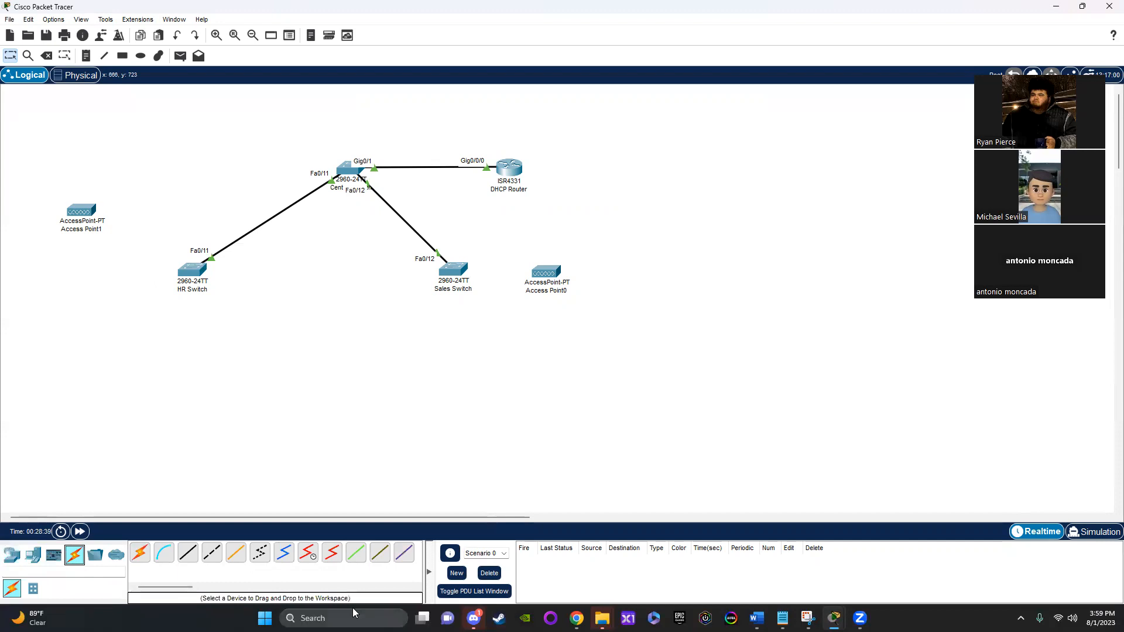
left_click(834, 618)
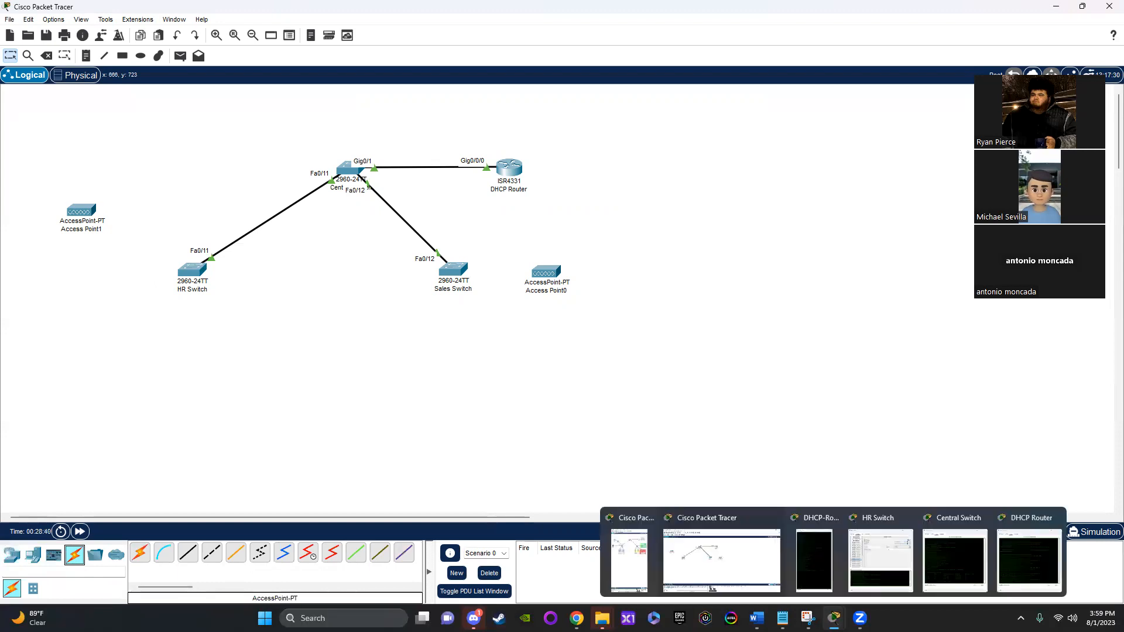
left_click(640, 568)
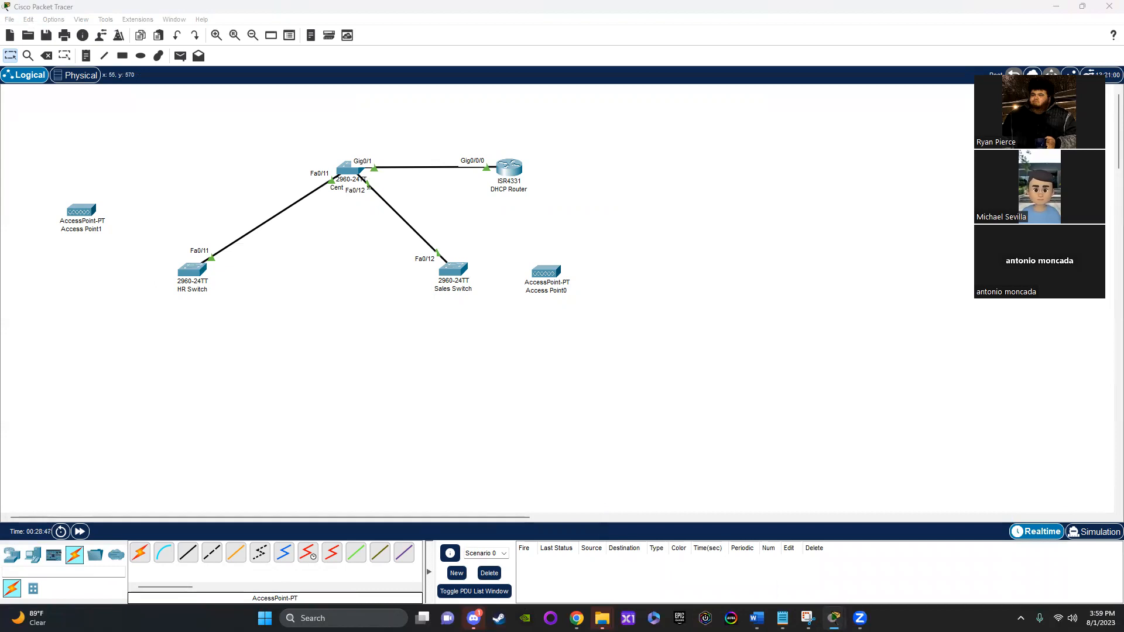
left_click(183, 557)
left_click(456, 273)
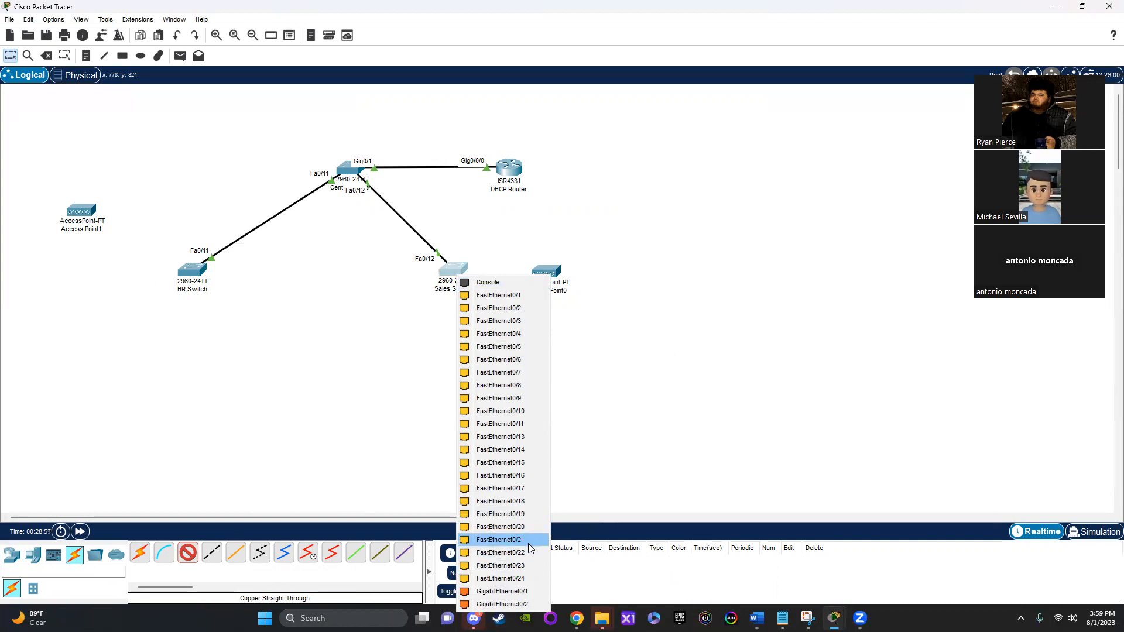
left_click(529, 565)
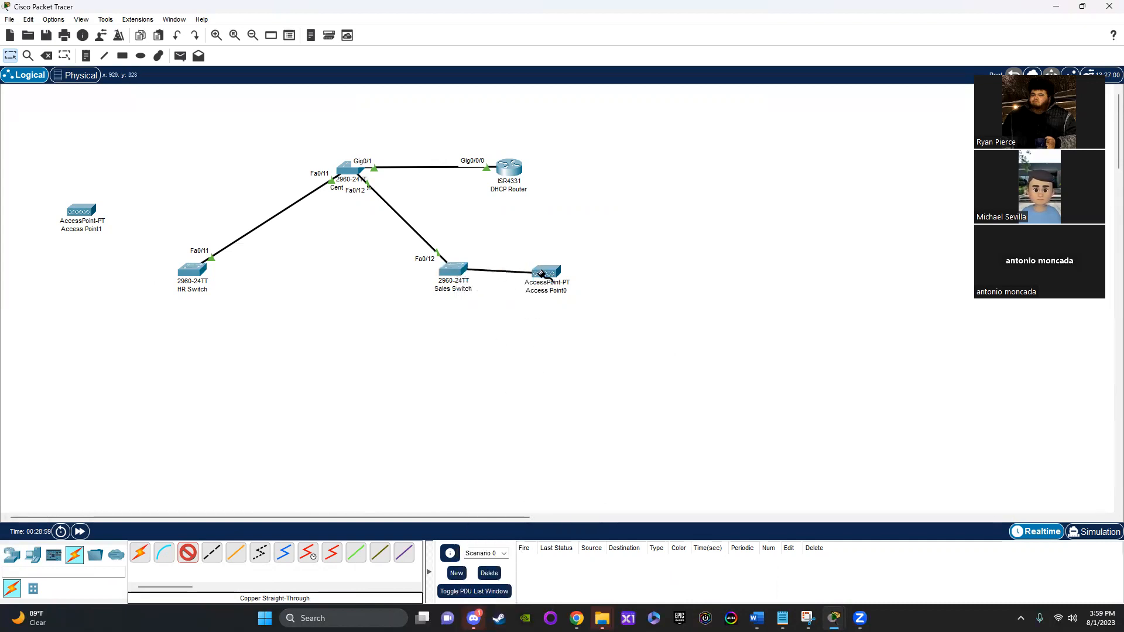
mouse_move(542, 272)
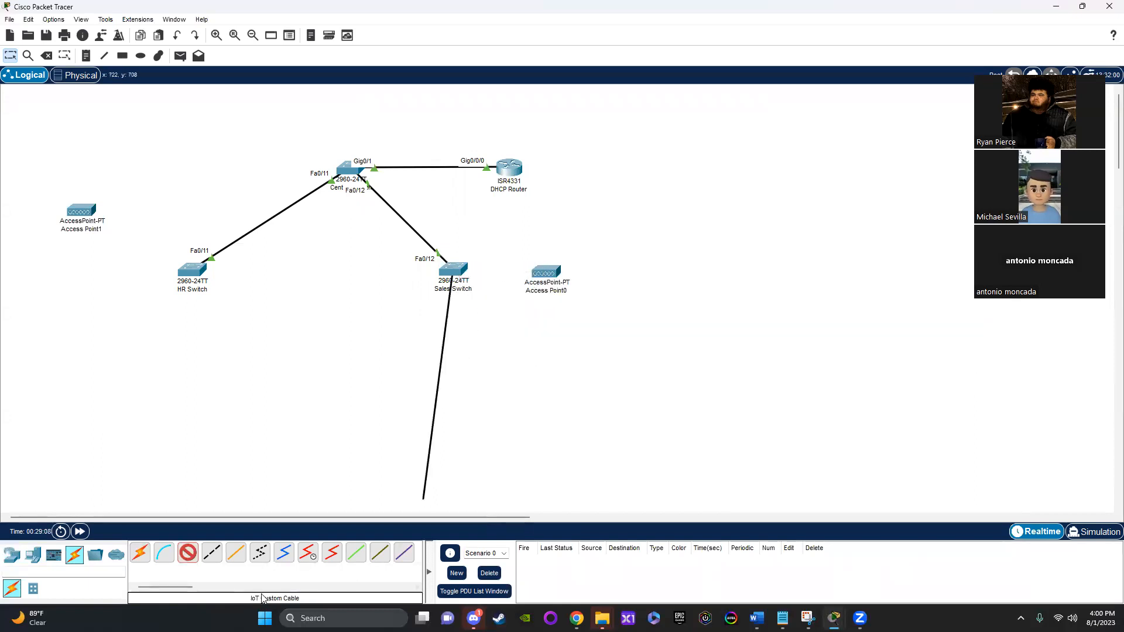
left_click(187, 552)
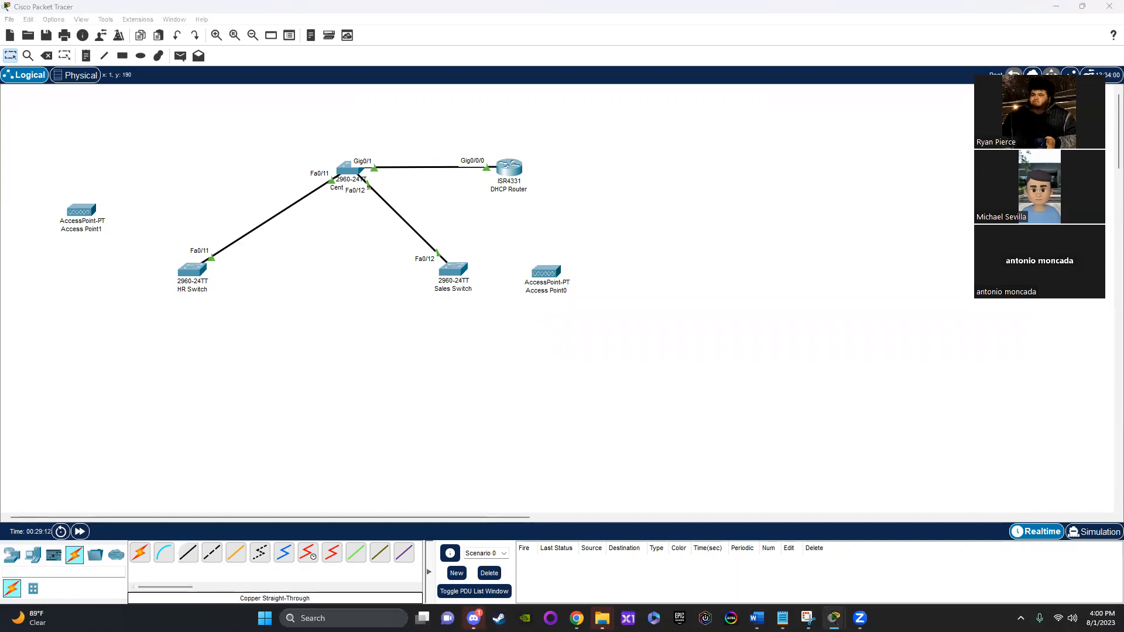
Step: Consult the VLAN topology diagram in the open Word document and return to the Packet Tracer network
left_click(757, 618)
scroll(761, 445, "down", 5)
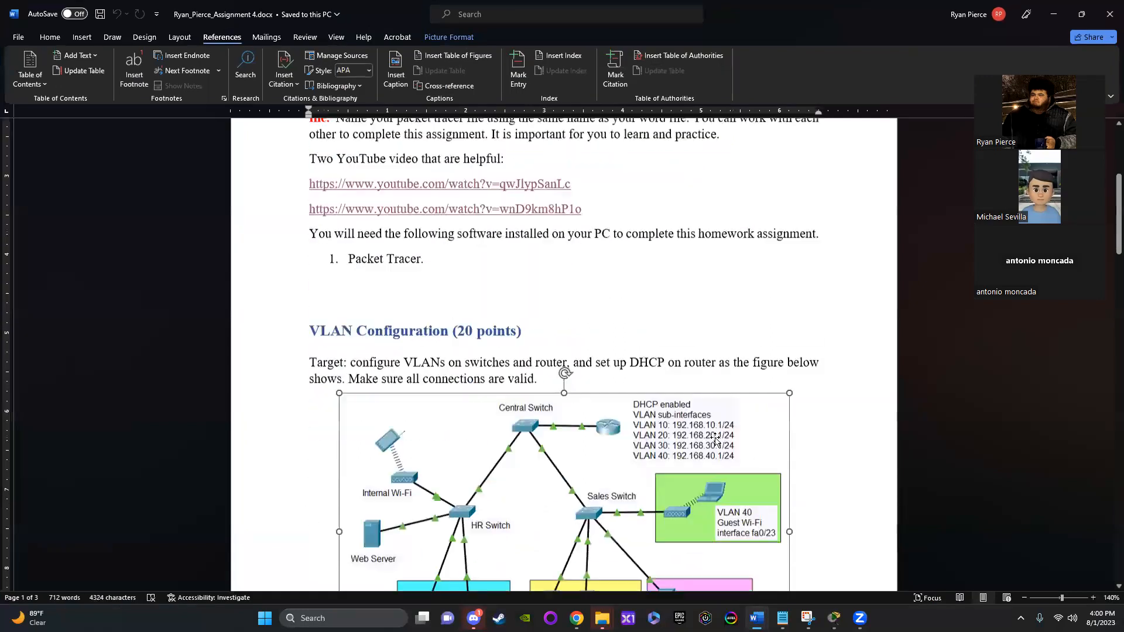
scroll(794, 448, "up", 5)
scroll(820, 458, "up", 5)
left_click(913, 445)
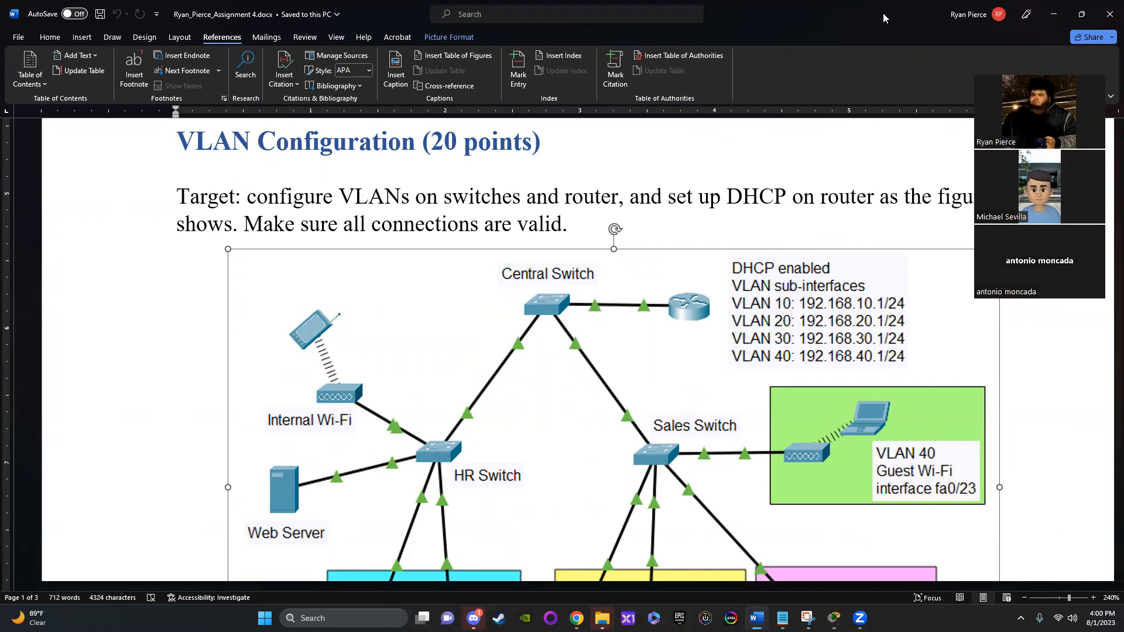
key("alt+Tab")
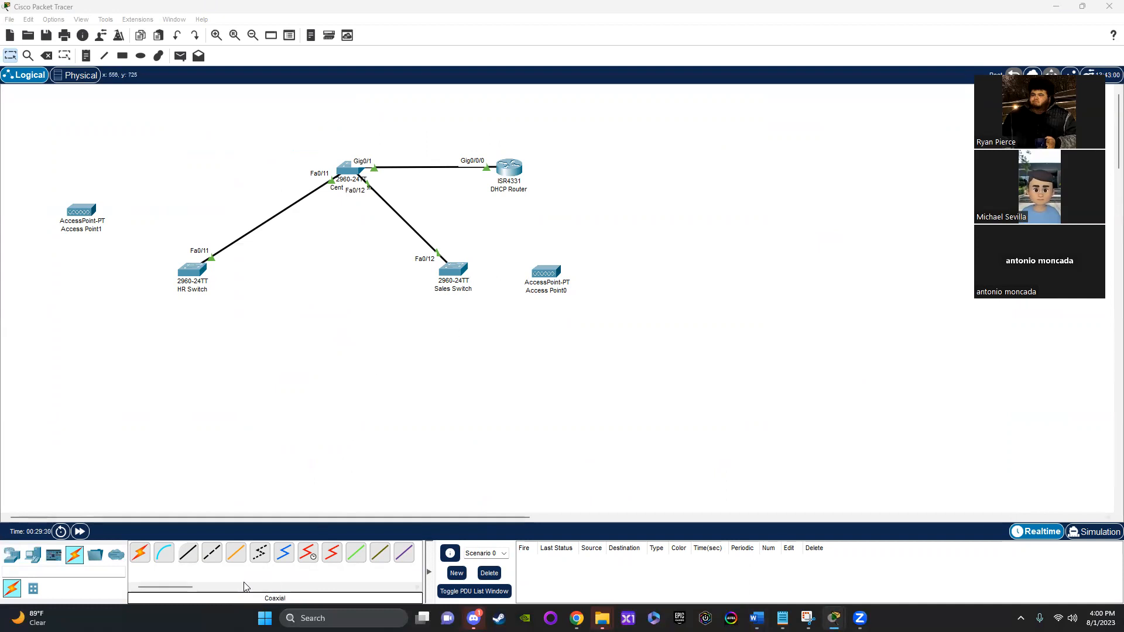
Step: Connect the Sales Switch's FastEthernet0/23 port to the access point beside it with a copper straight-through cable
left_click(188, 553)
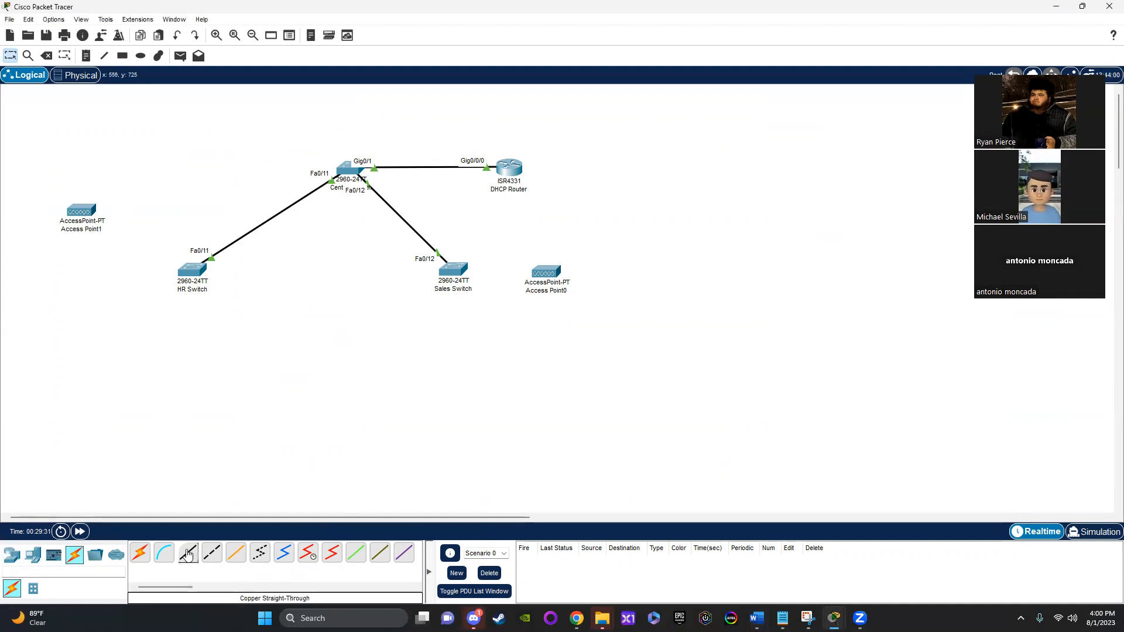
left_click(461, 276)
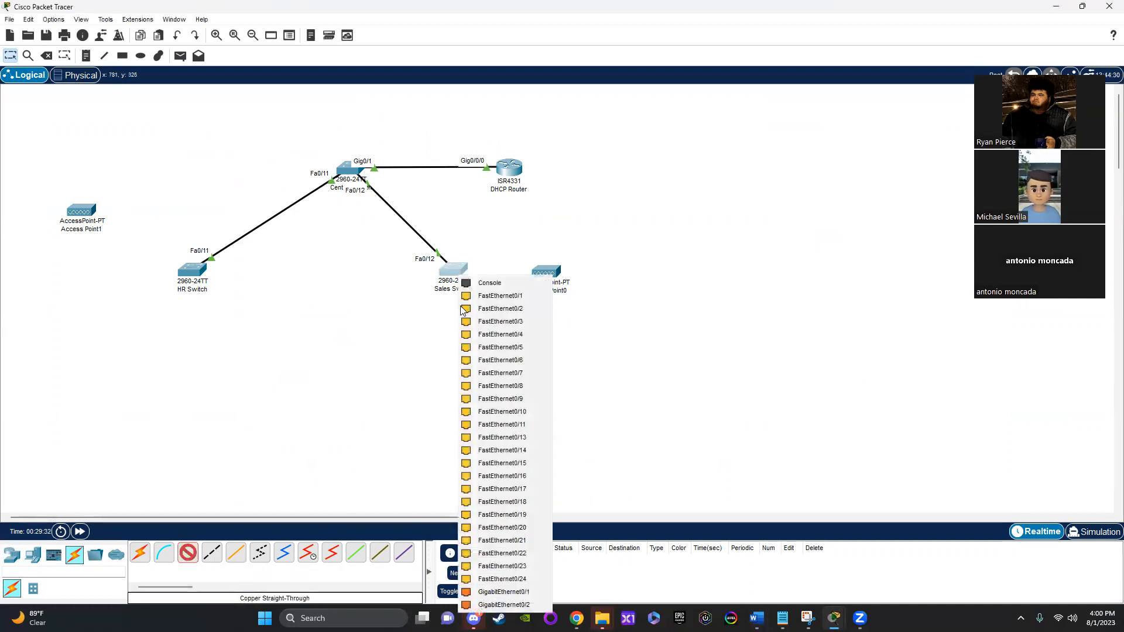
left_click(525, 566)
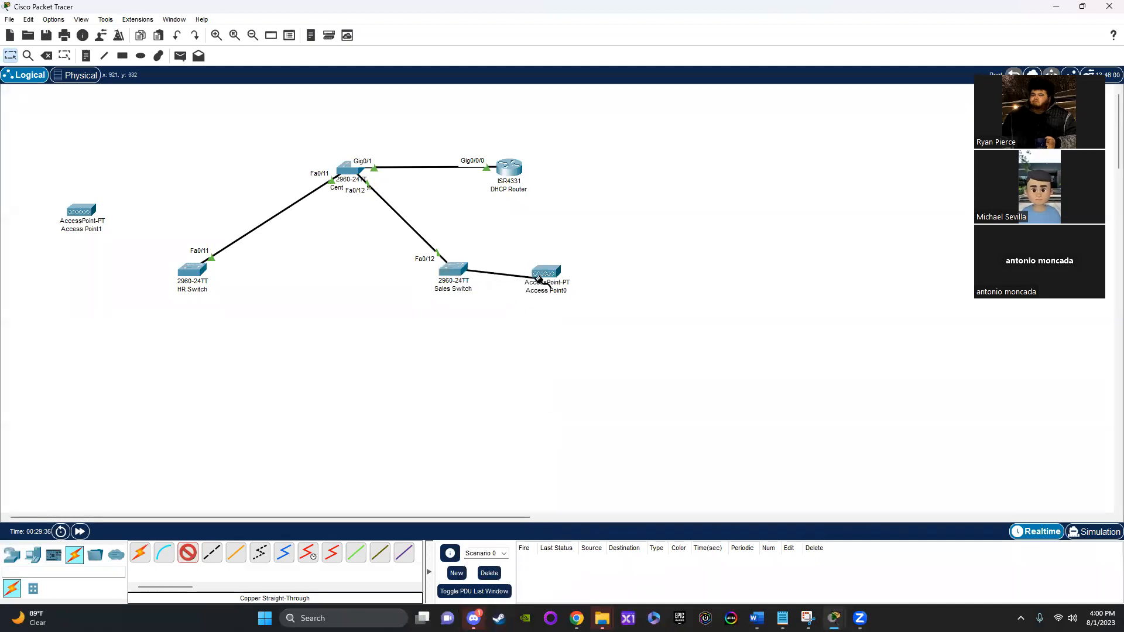
left_click(545, 274)
left_click(567, 281)
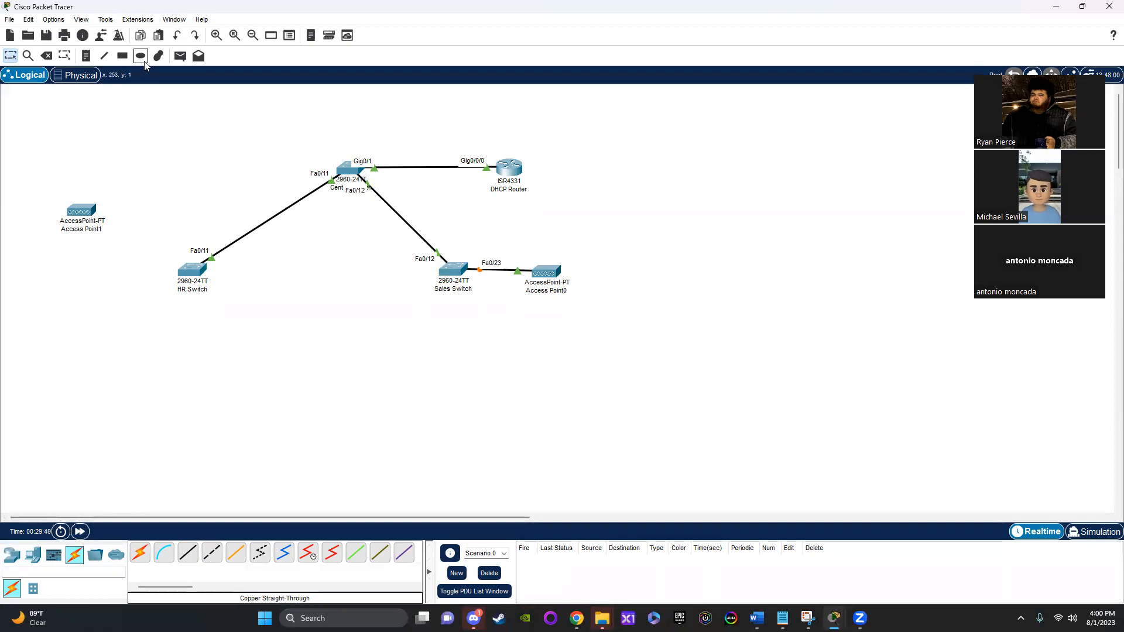
Step: Start a rectangle shape and set its outline color to dark green #5c8a00
left_click(122, 55)
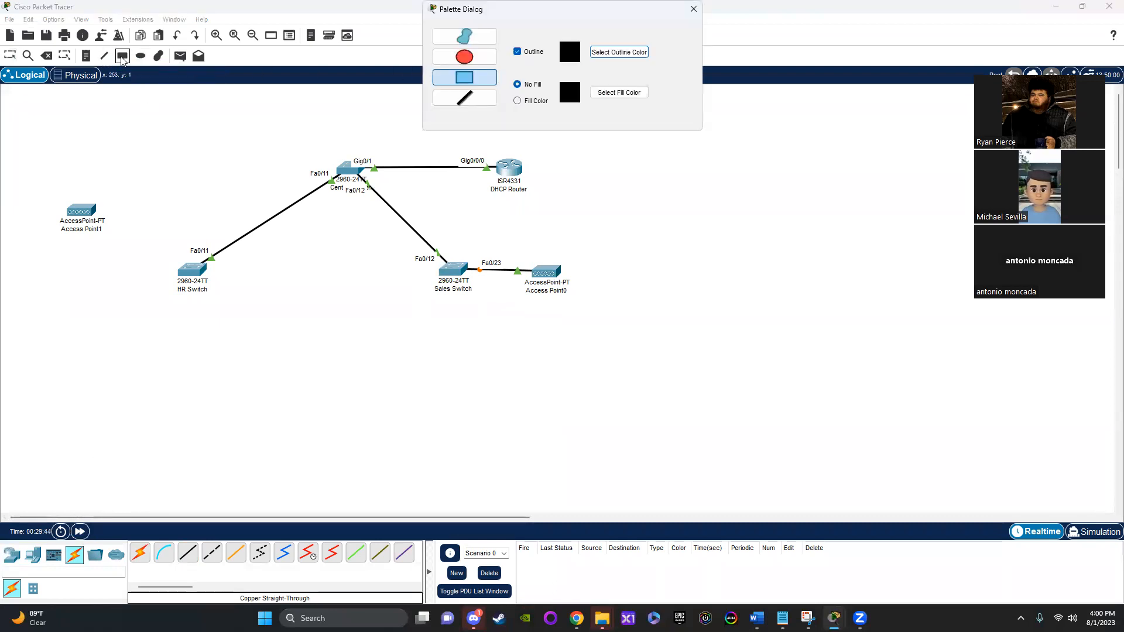
left_click(610, 53)
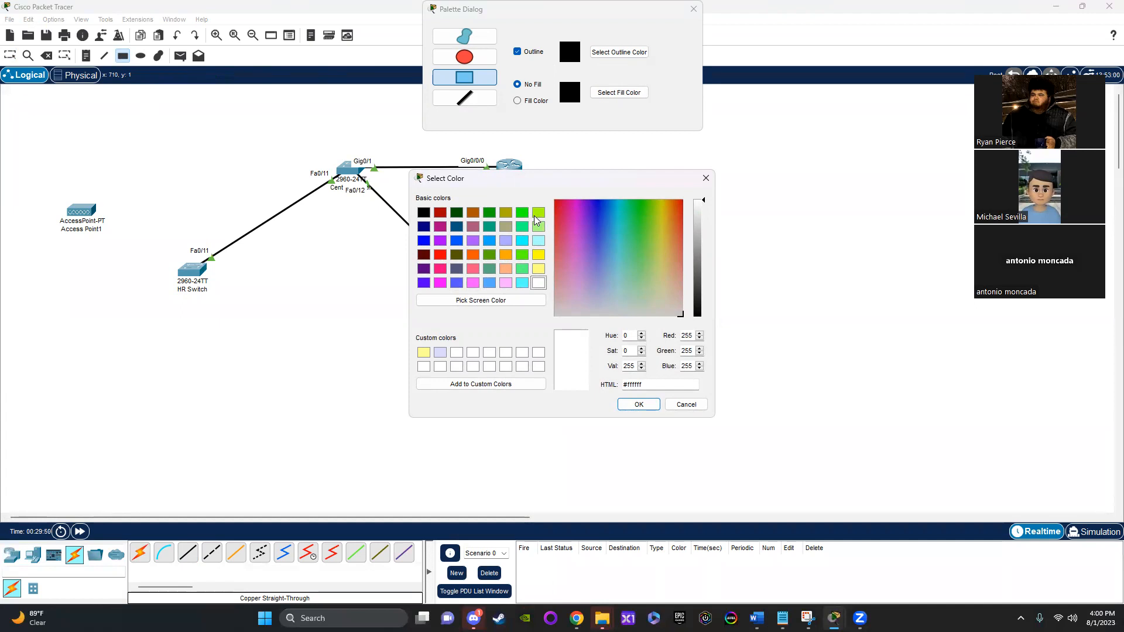
left_click(537, 214)
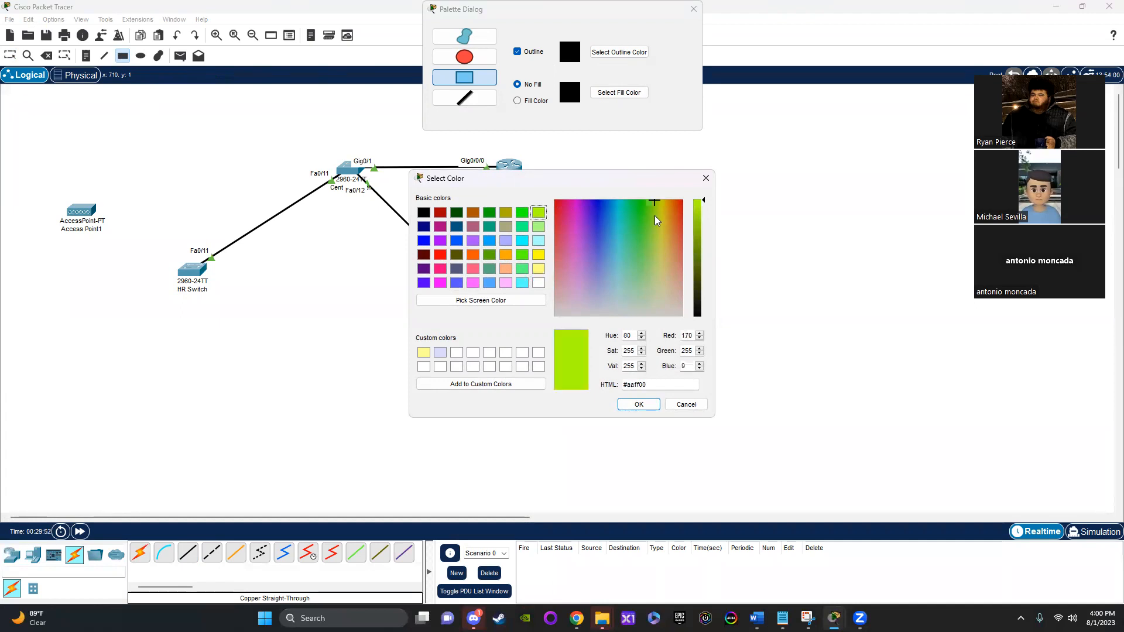
left_click_drag(705, 217, 703, 254)
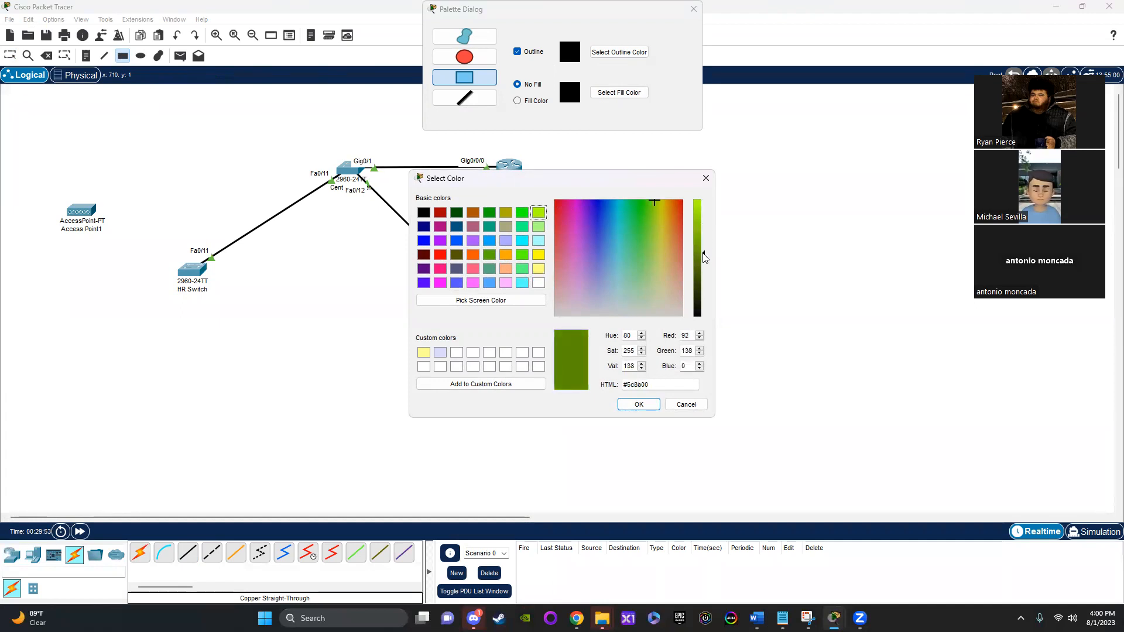
left_click(644, 404)
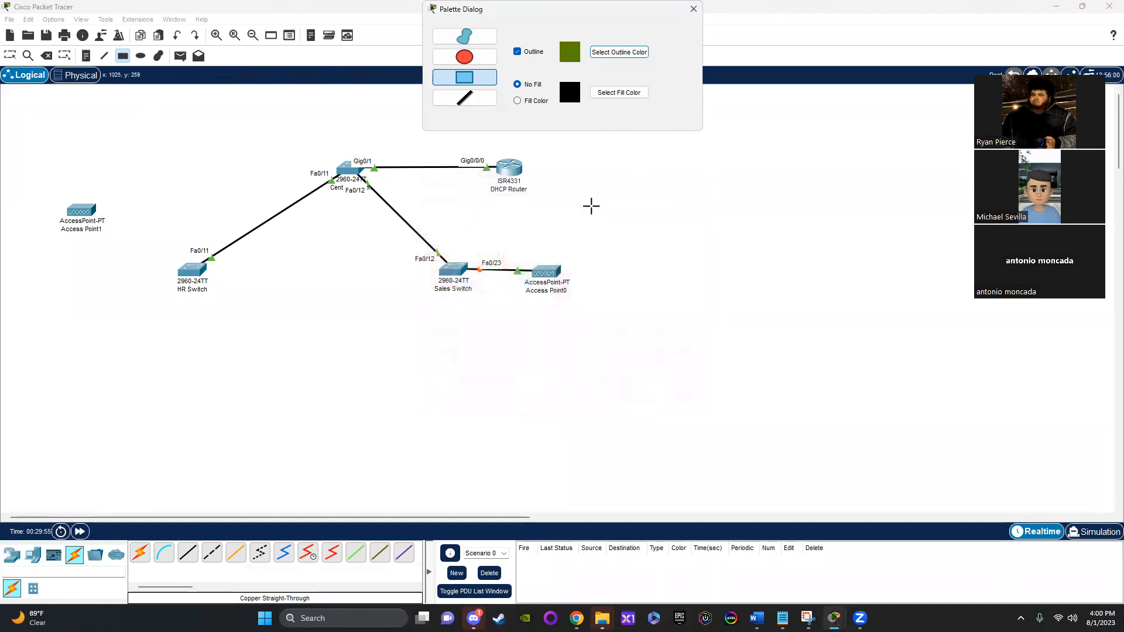
Step: Enable a fill for the rectangle and choose a soft yellow fill color
left_click(518, 101)
left_click(619, 92)
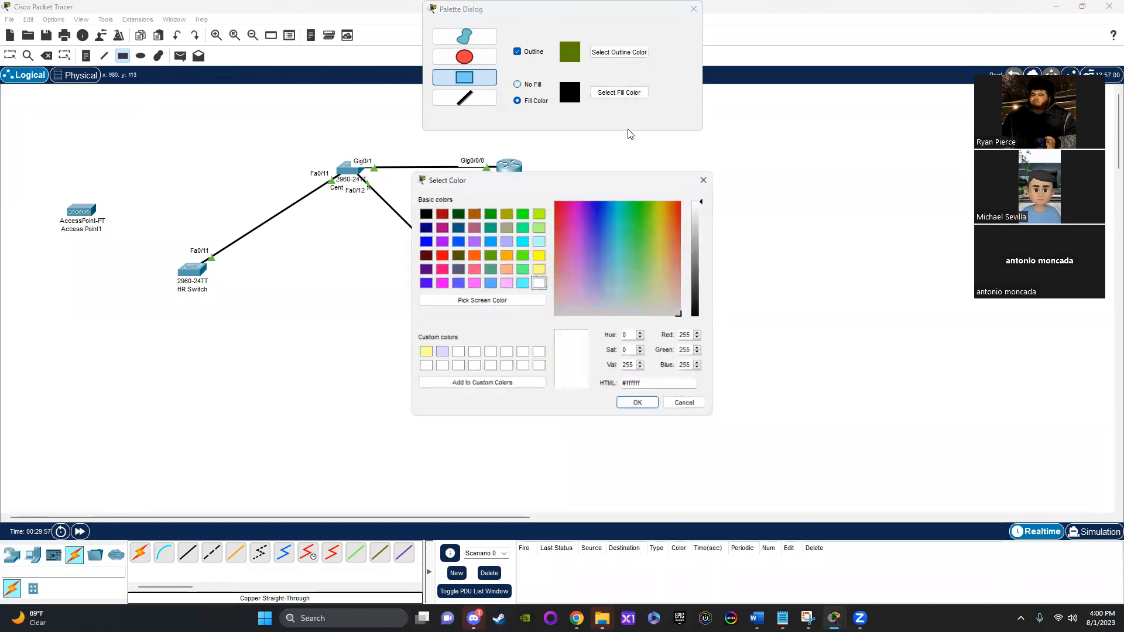
left_click(539, 214)
left_click_drag(651, 205, 657, 251)
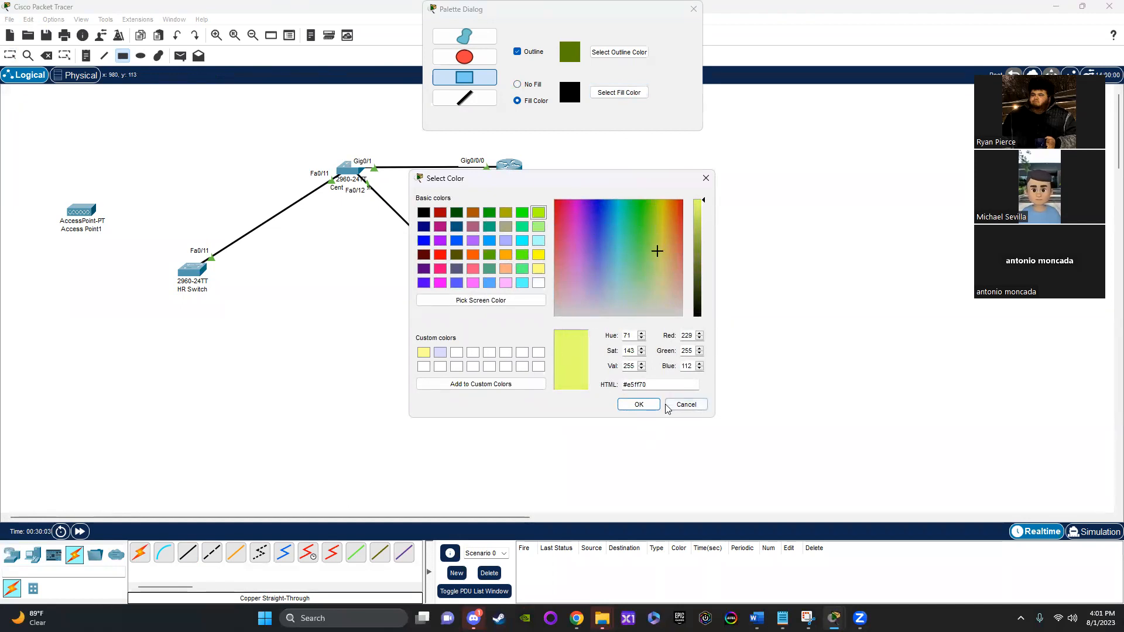
left_click(657, 262)
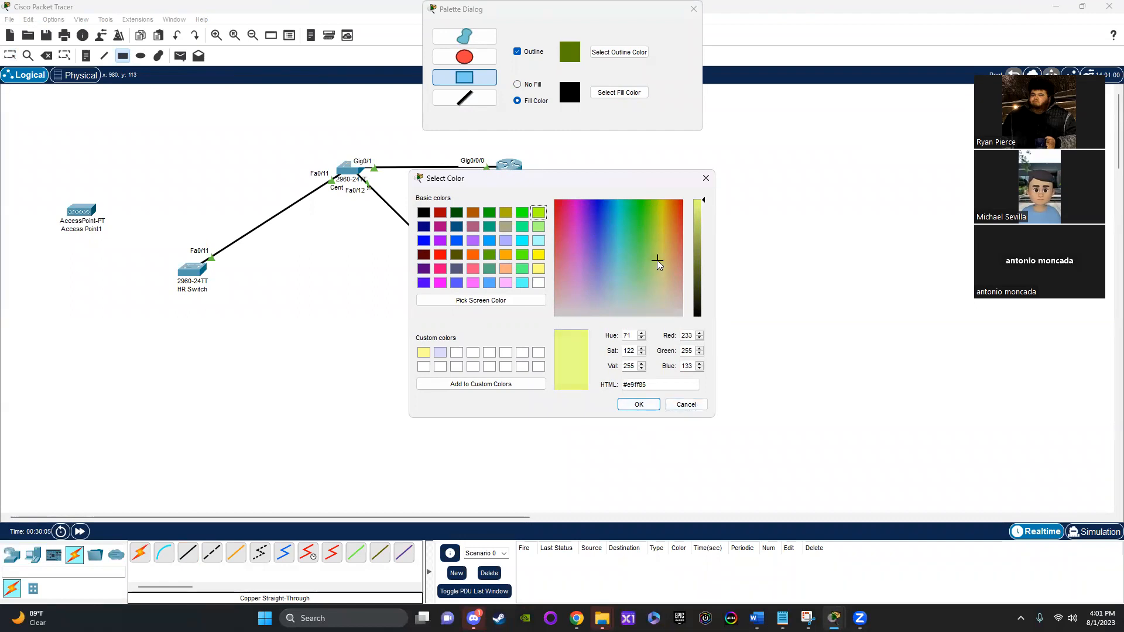
mouse_move(657, 259)
left_mouse_down()
mouse_move(663, 229)
mouse_move(664, 246)
left_mouse_up()
left_click(639, 405)
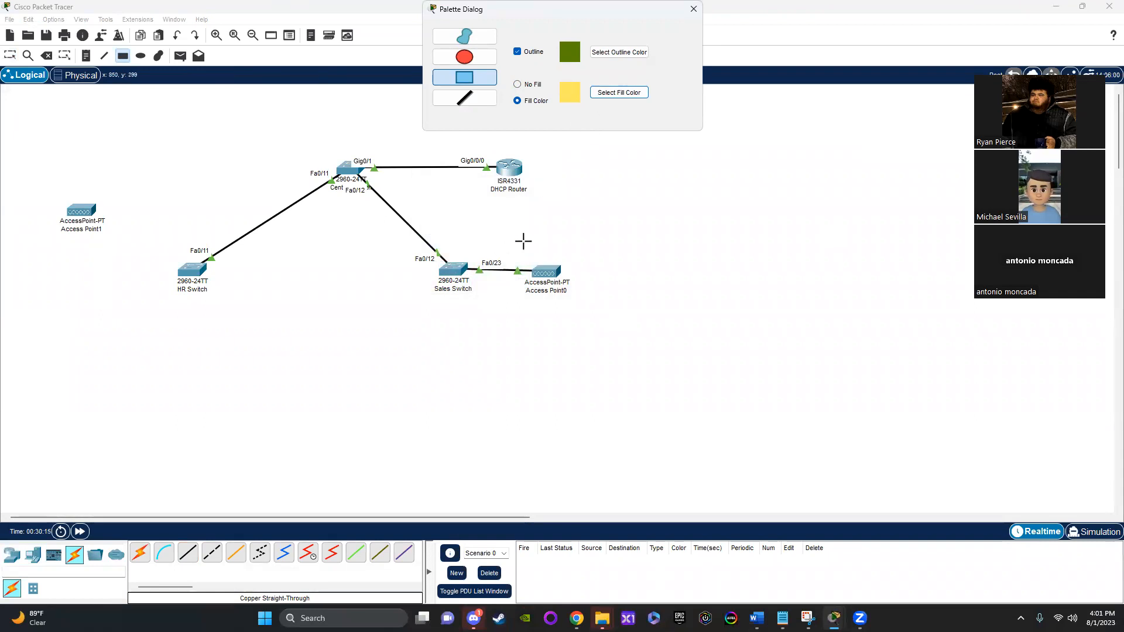
Step: Draw the filled rectangle around the access point near the Sales Switch and shift the access point slightly further inside it
left_click_drag(526, 242, 656, 308)
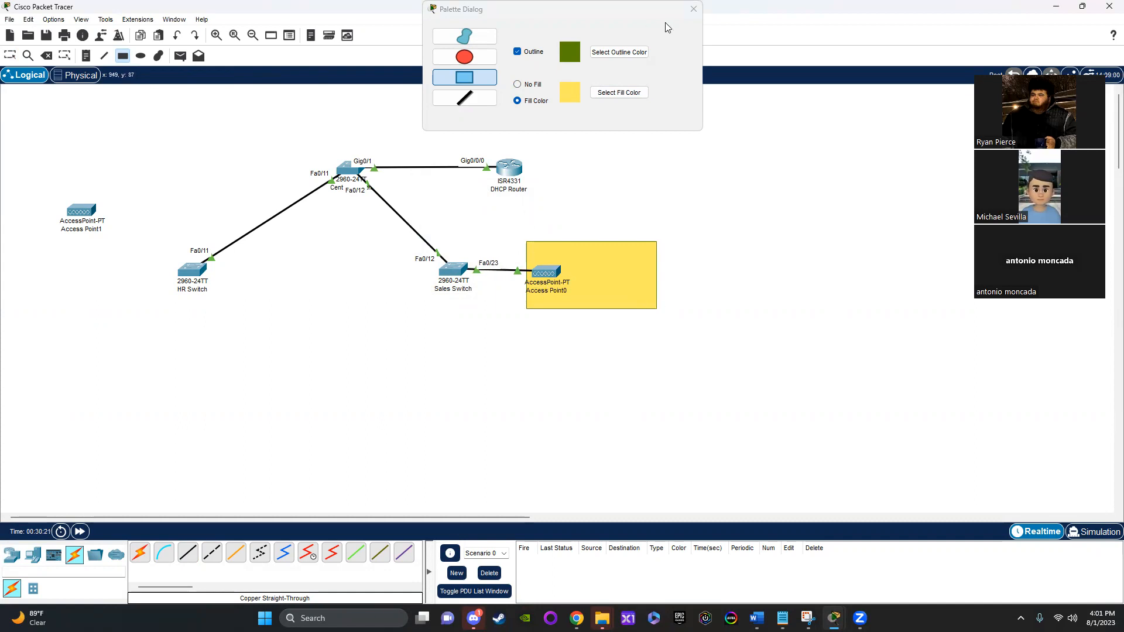
left_click(693, 9)
left_click(9, 55)
left_click_drag(540, 277, 552, 275)
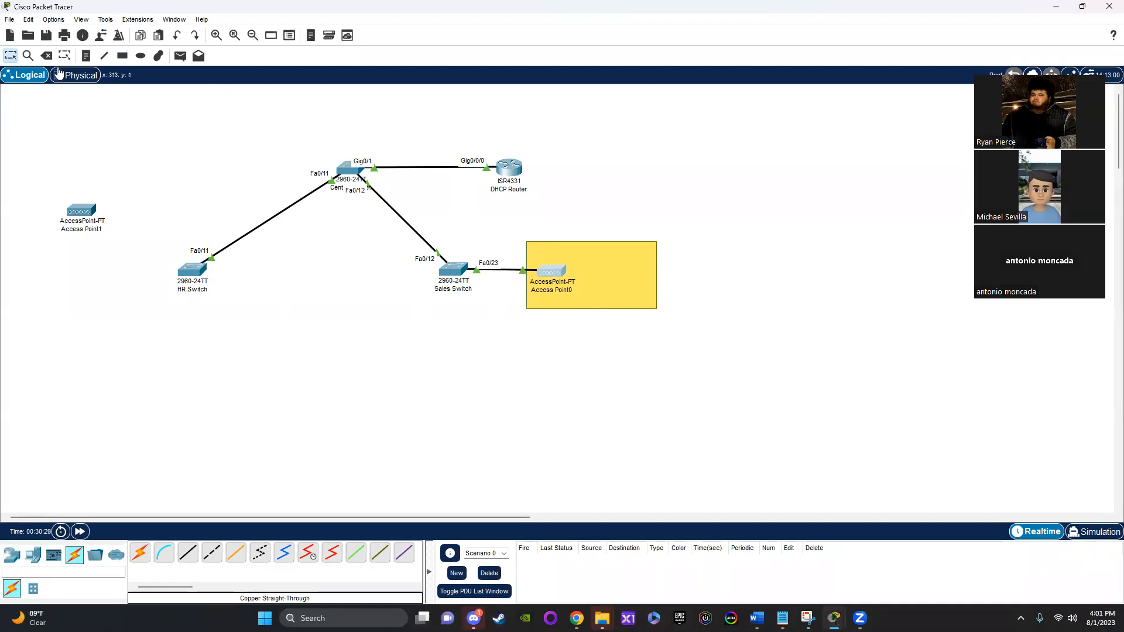
Step: Add a three-line note reading "VLAN 40", "Guest Wi-Fi", "interface fa0/23" and place it in the yellow rectangle's lower right corner
left_click(85, 58)
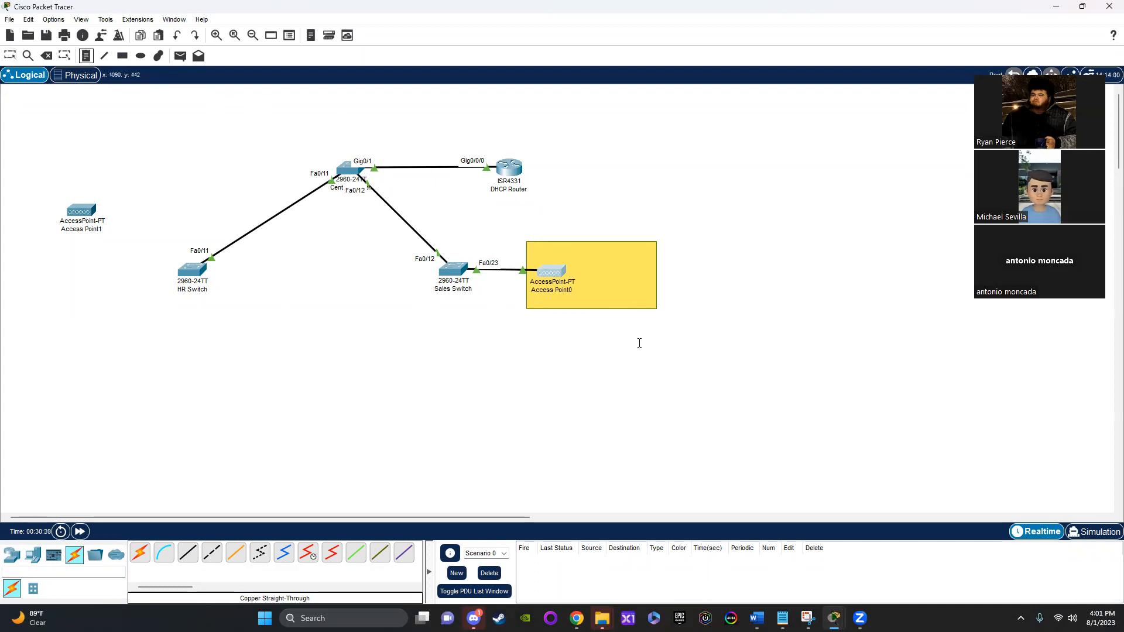
left_click(588, 288)
type("VLAN")
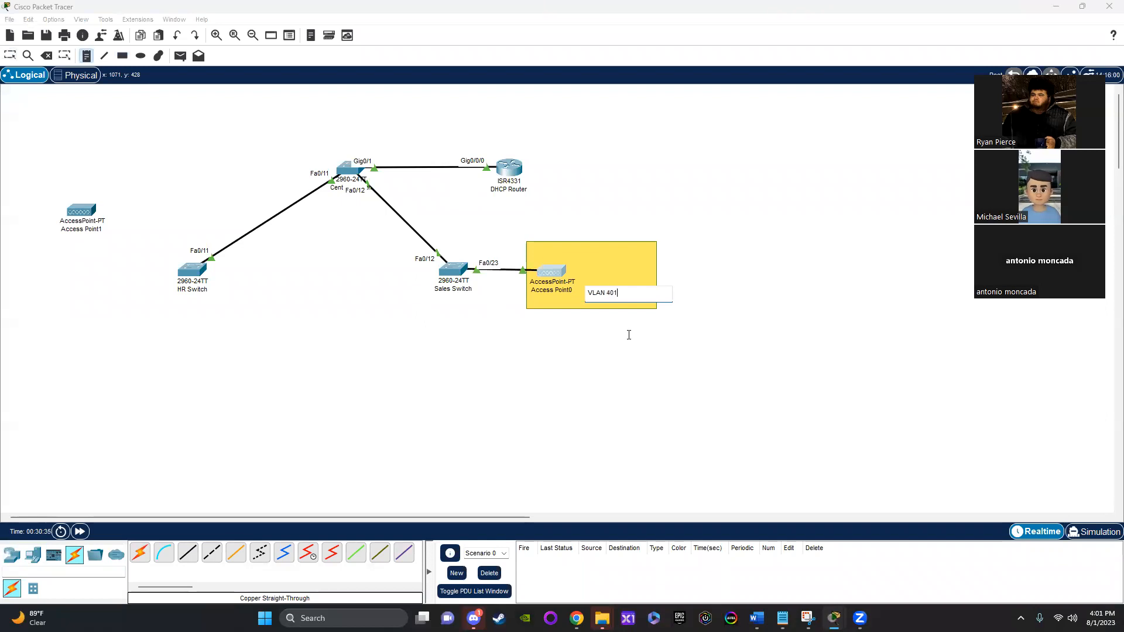
type(" 401")
key("BackSpace")
key("Return")
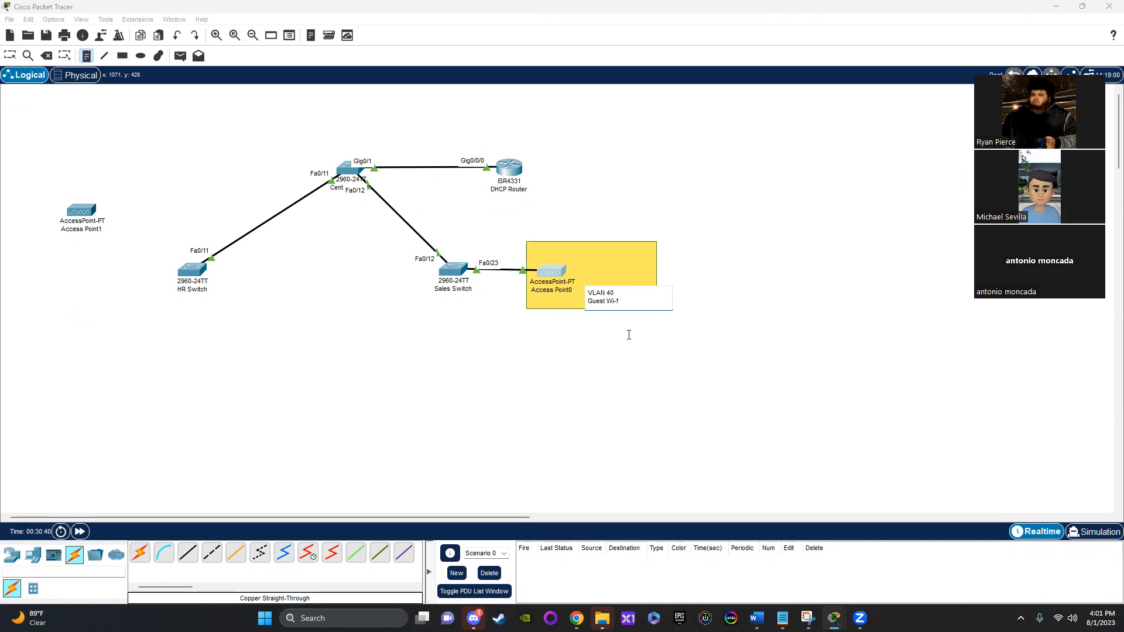
type("Guest Wi-Fi")
key("Return")
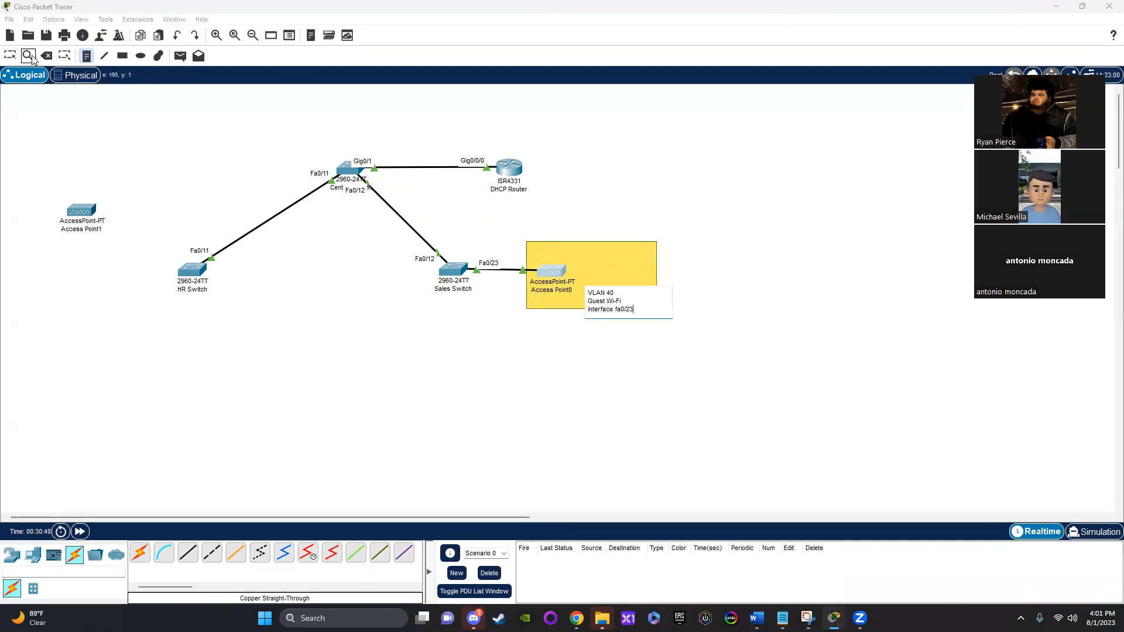
left_click(10, 56)
left_click_drag(619, 299, 631, 291)
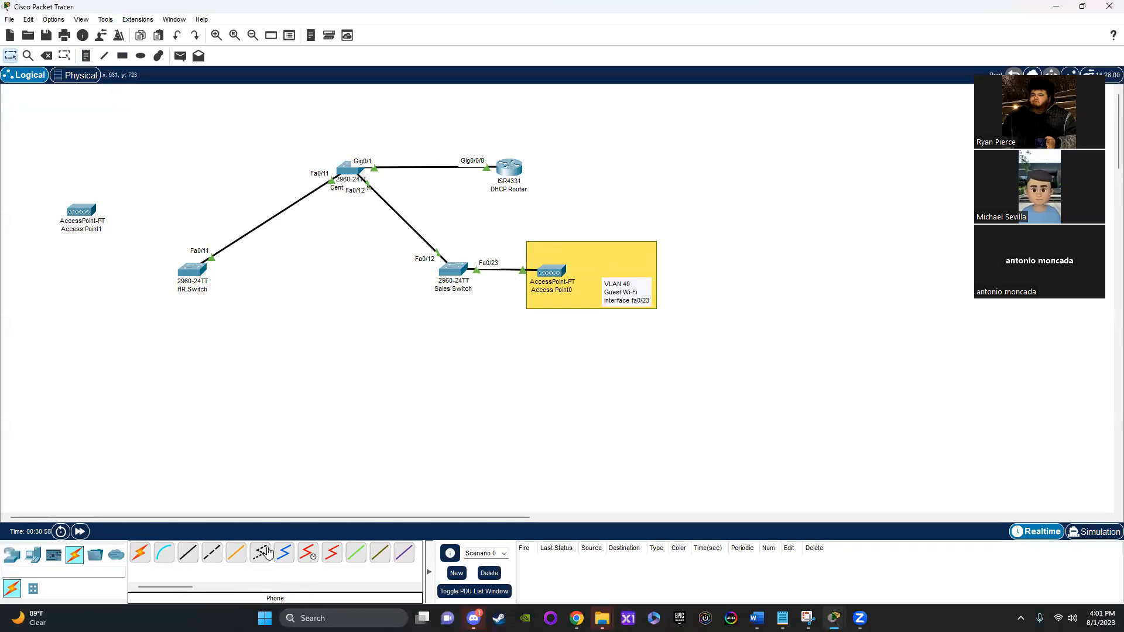
Step: Place a Laptop-PT in the yellow rectangle beside the access point and move the VLAN 40 note clear of it
left_click(25, 559)
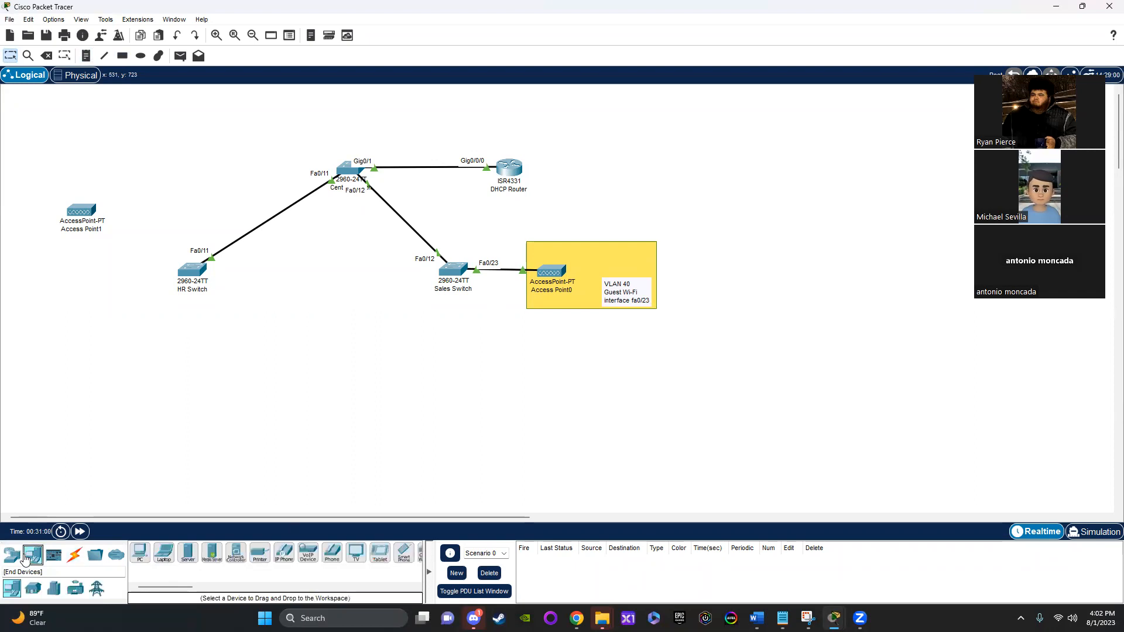
left_click(164, 554)
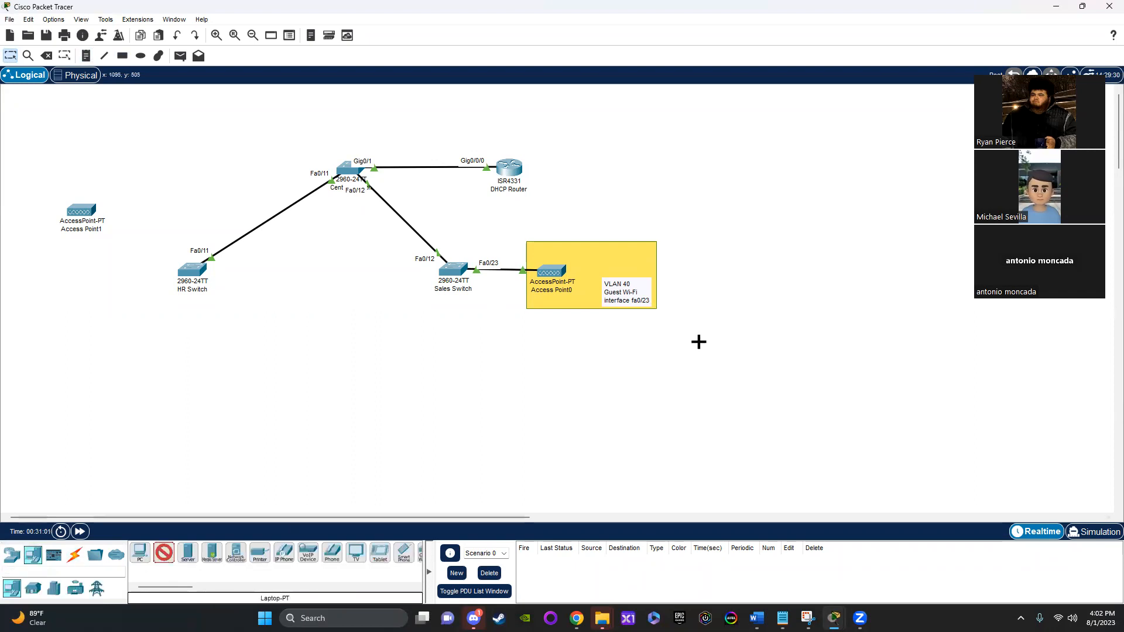
left_click(617, 255)
left_click_drag(622, 264, 643, 295)
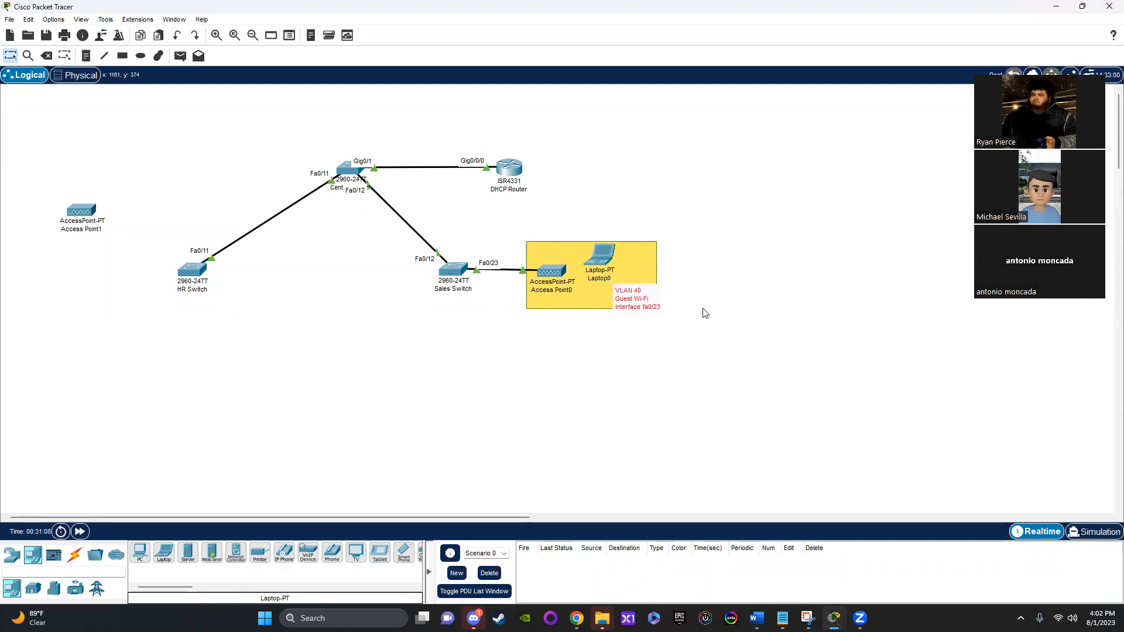
left_click(598, 264)
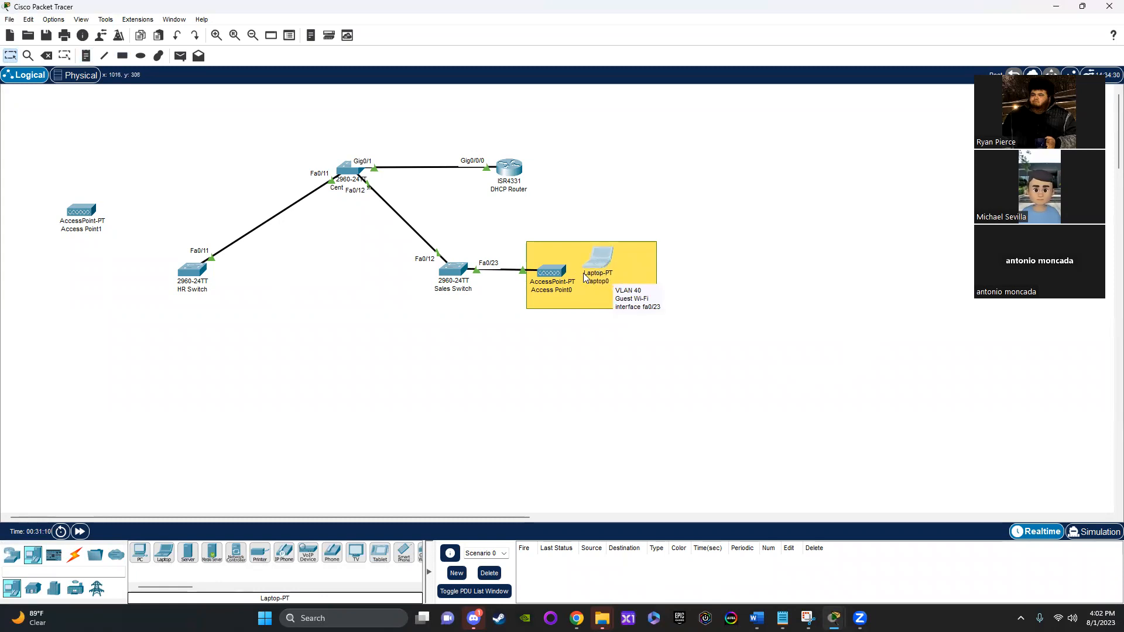
left_click_drag(586, 276, 590, 277)
Step: Rename the access point in the yellow rectangle as "Guest Wi-Fi"
left_click(560, 290)
type("Guest Wi-Fi")
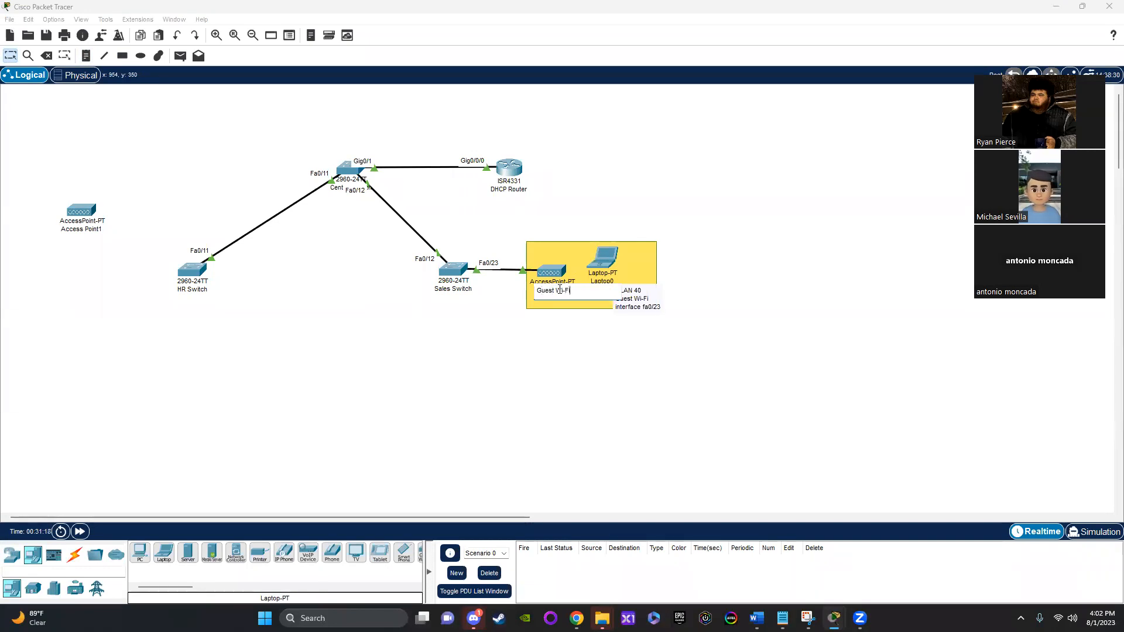
key("Return")
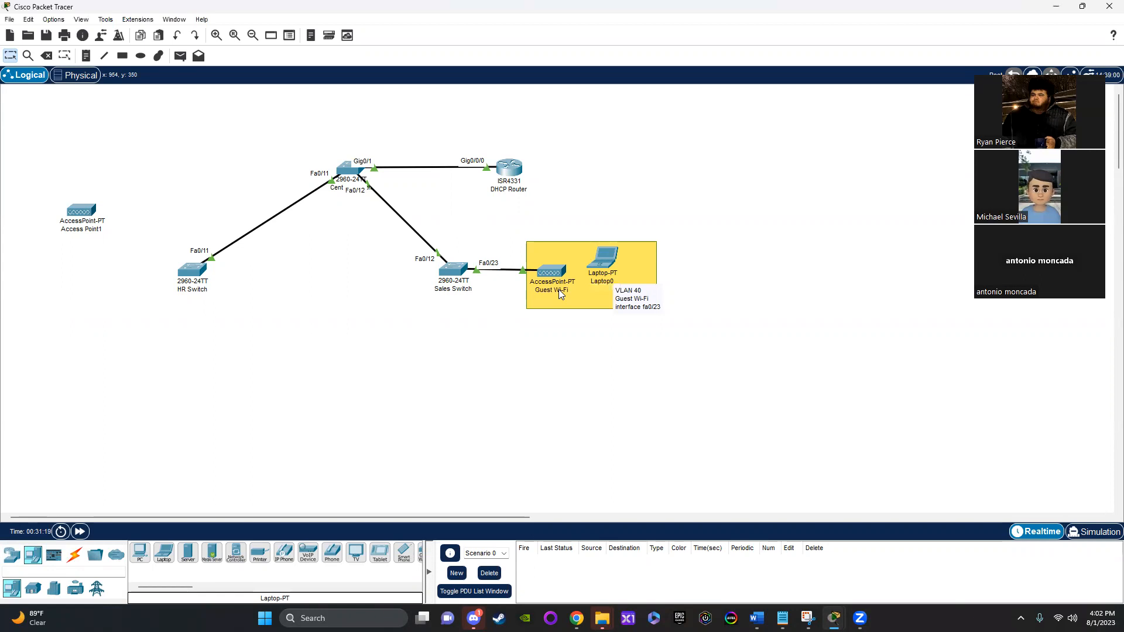
Step: Set the SSID of the Guest Wi-Fi access point's Port 1 to "Guest"
left_click(553, 274)
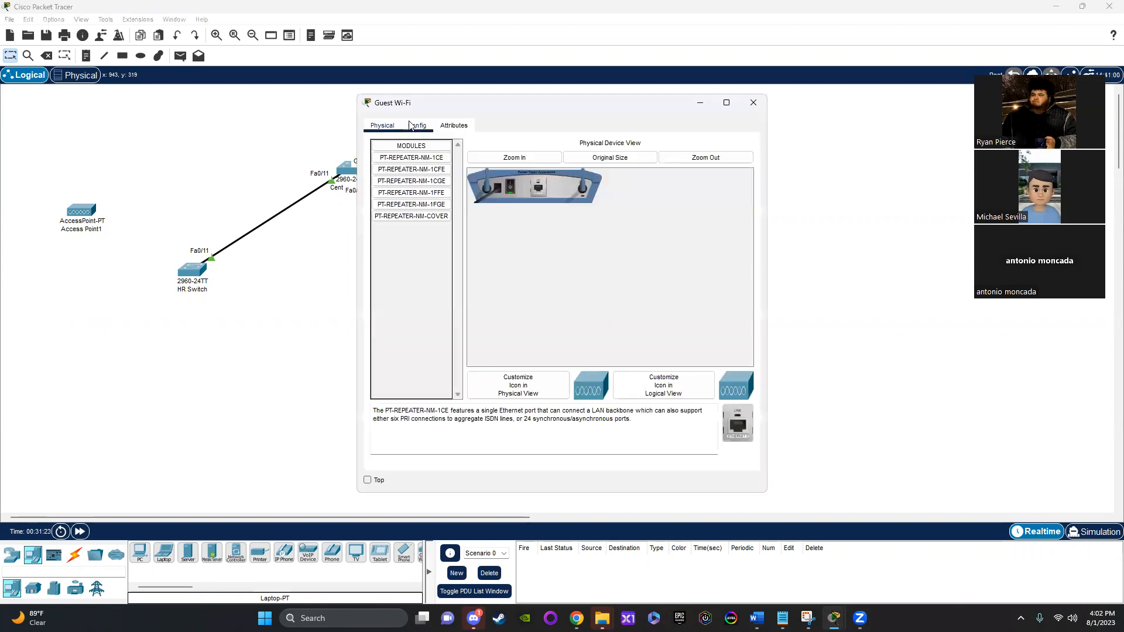
left_click(409, 126)
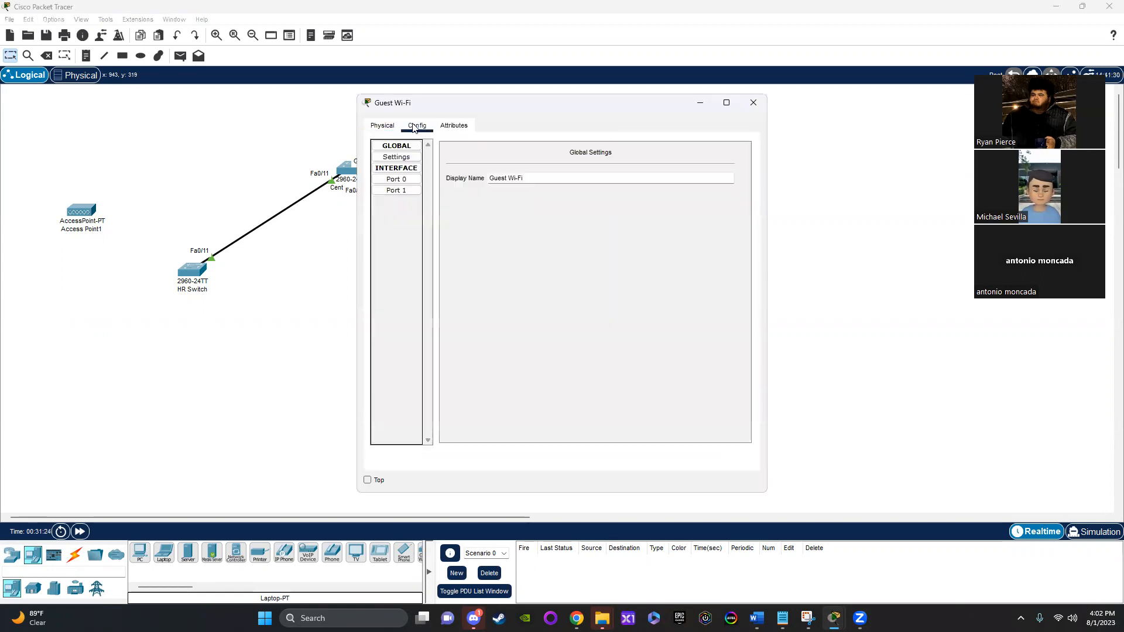
left_click(407, 191)
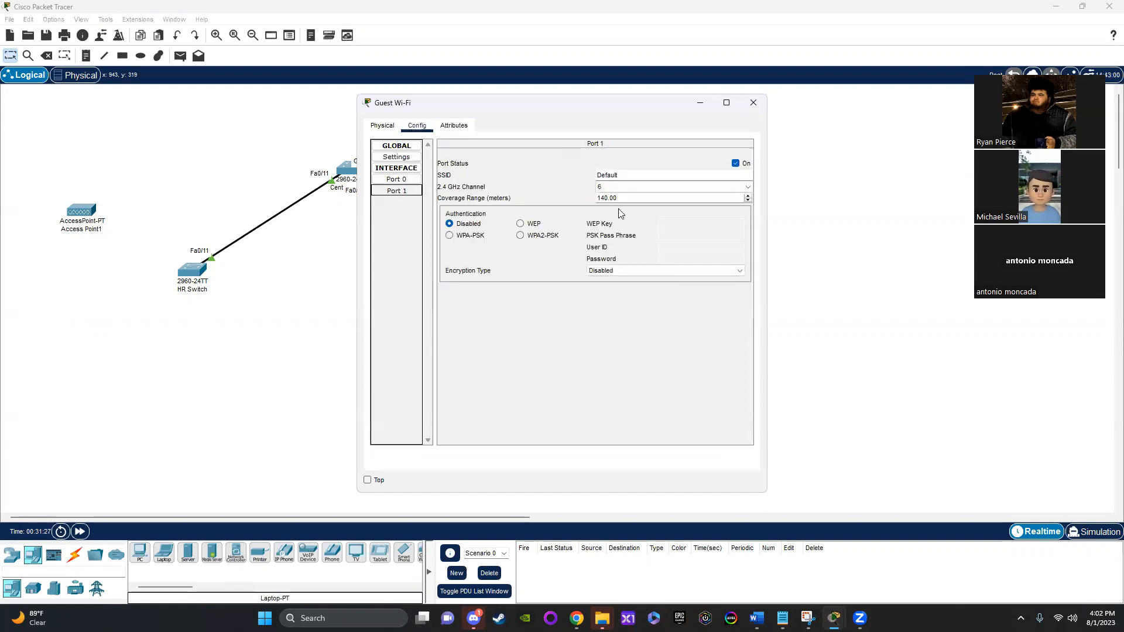
left_click_drag(648, 175, 550, 175)
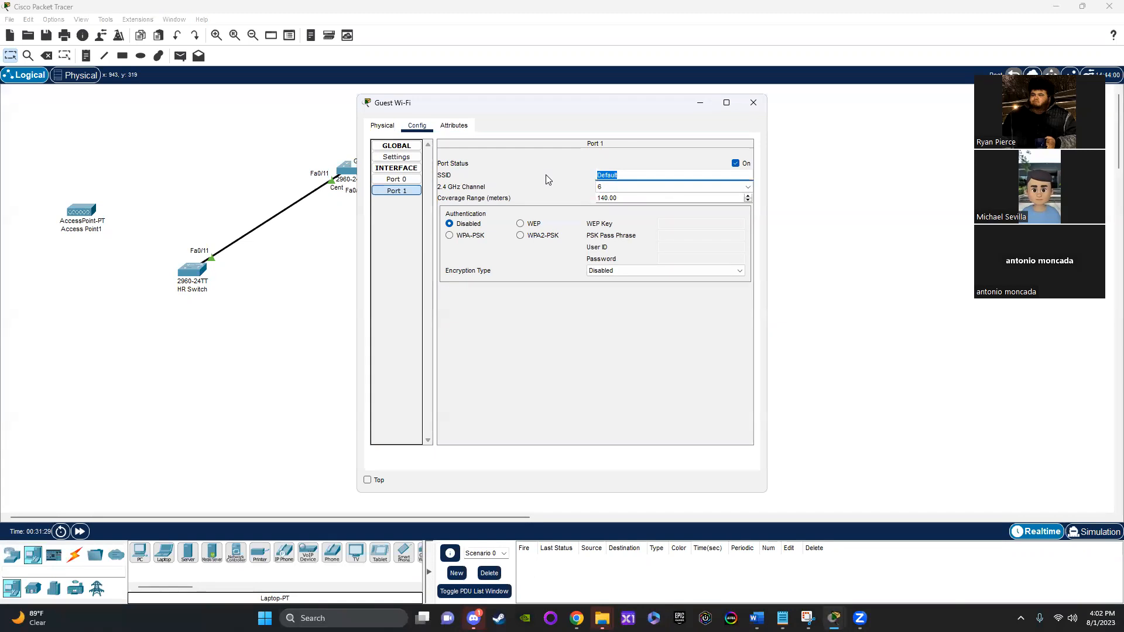
key("BackSpace")
type("Guest")
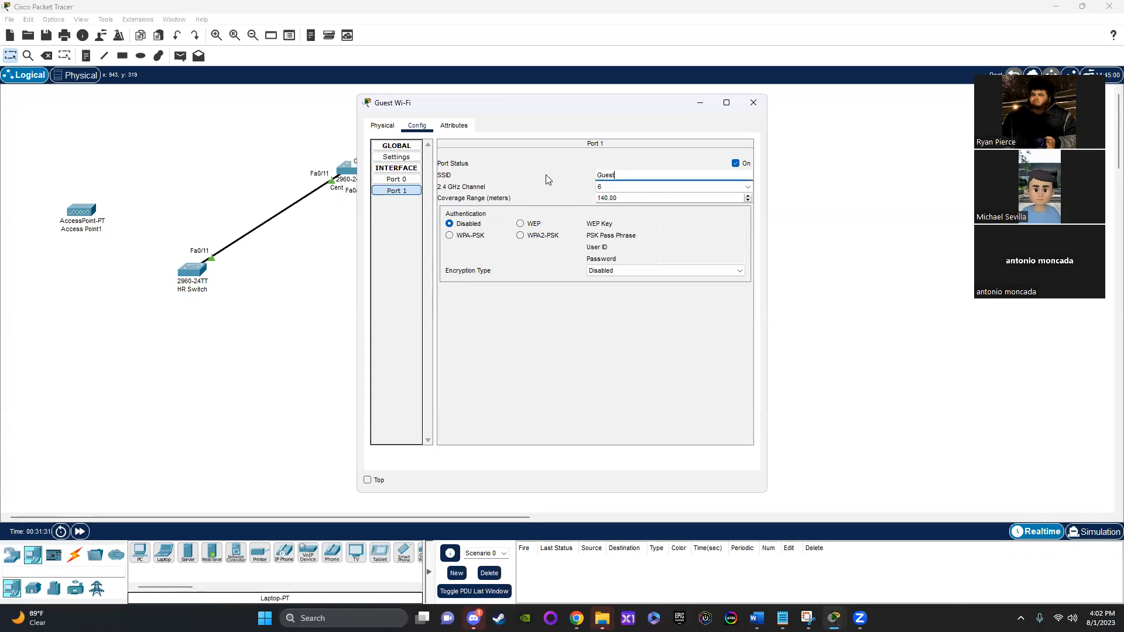
Step: Secure the Guest Wi-Fi access point's Port 1 with WPA2-PSK authentication and enter its PSK pass phrase
left_click(520, 235)
left_click(700, 236)
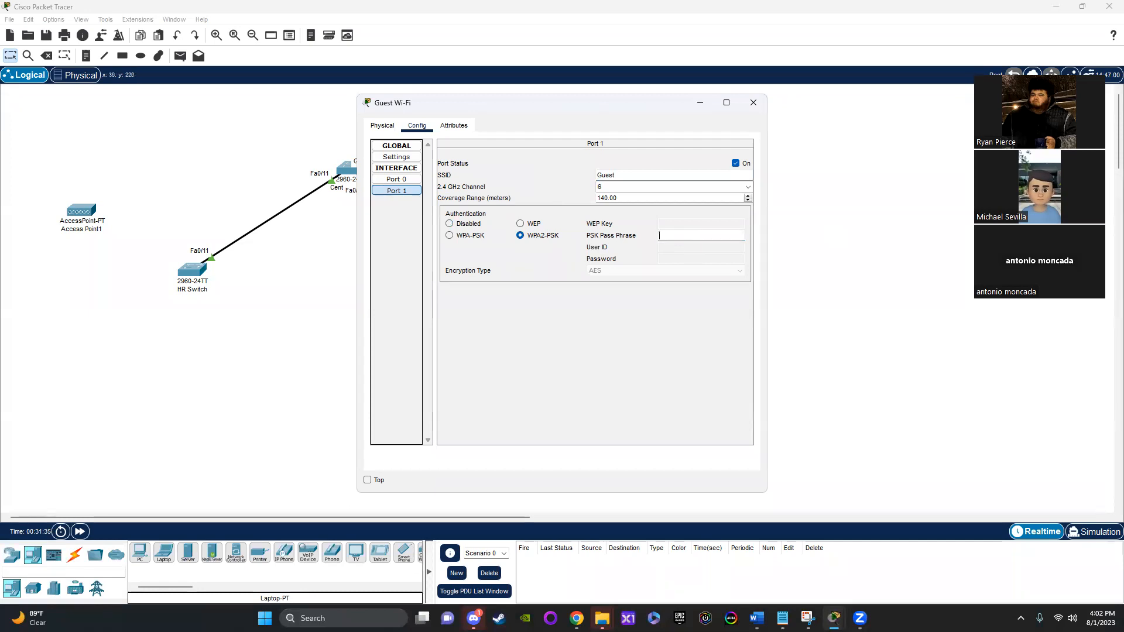
mouse_move(782, 619)
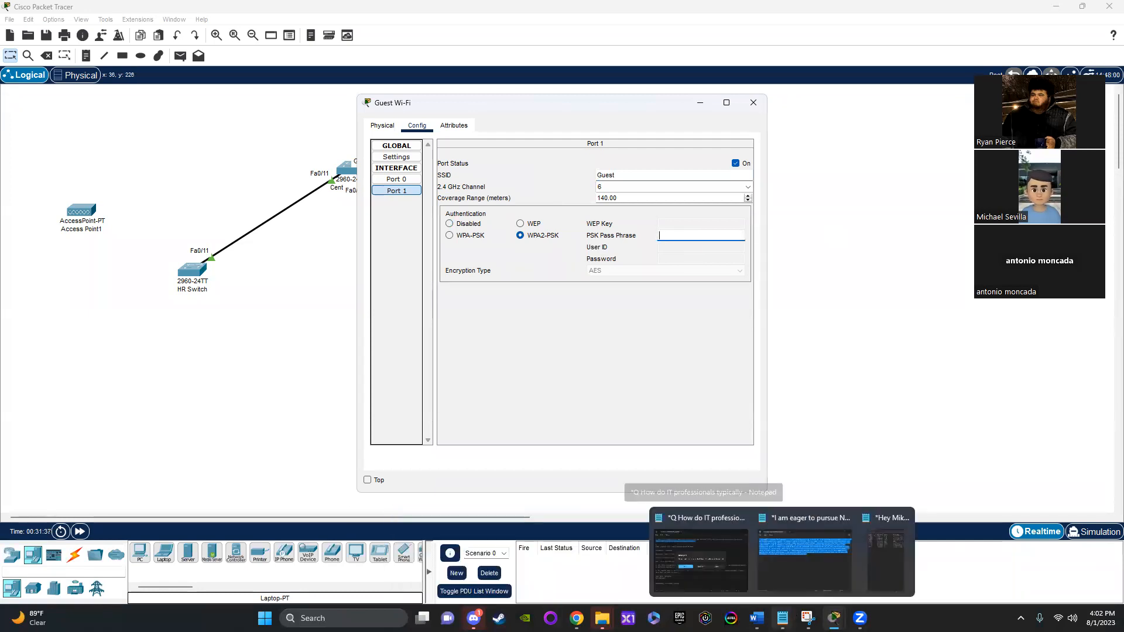
left_click(892, 567)
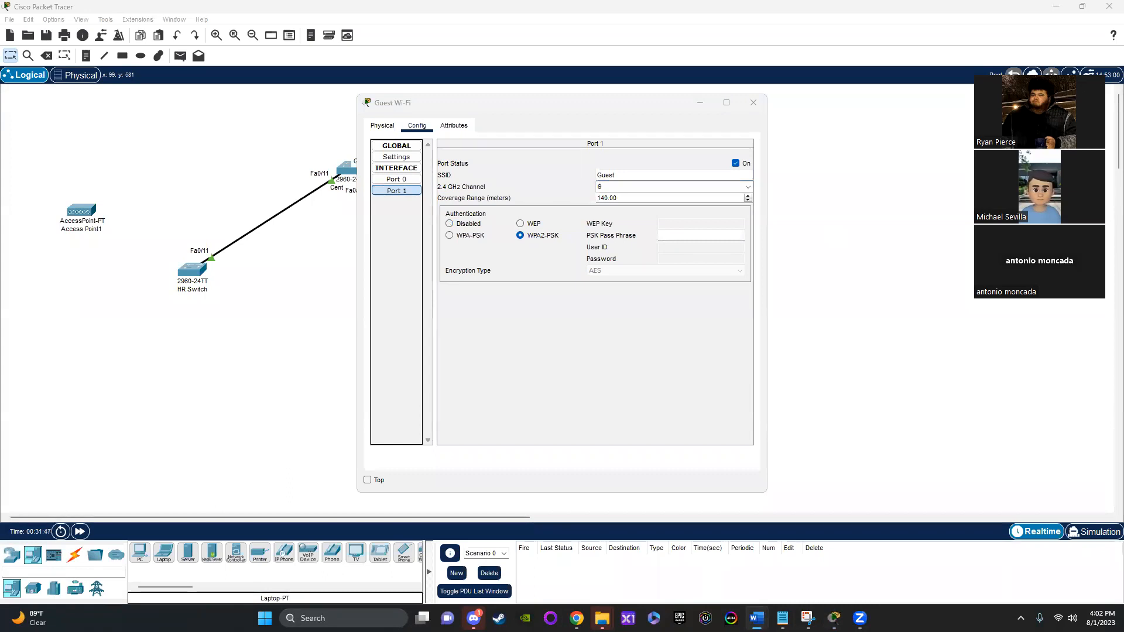
left_click(640, 179)
left_click(685, 239)
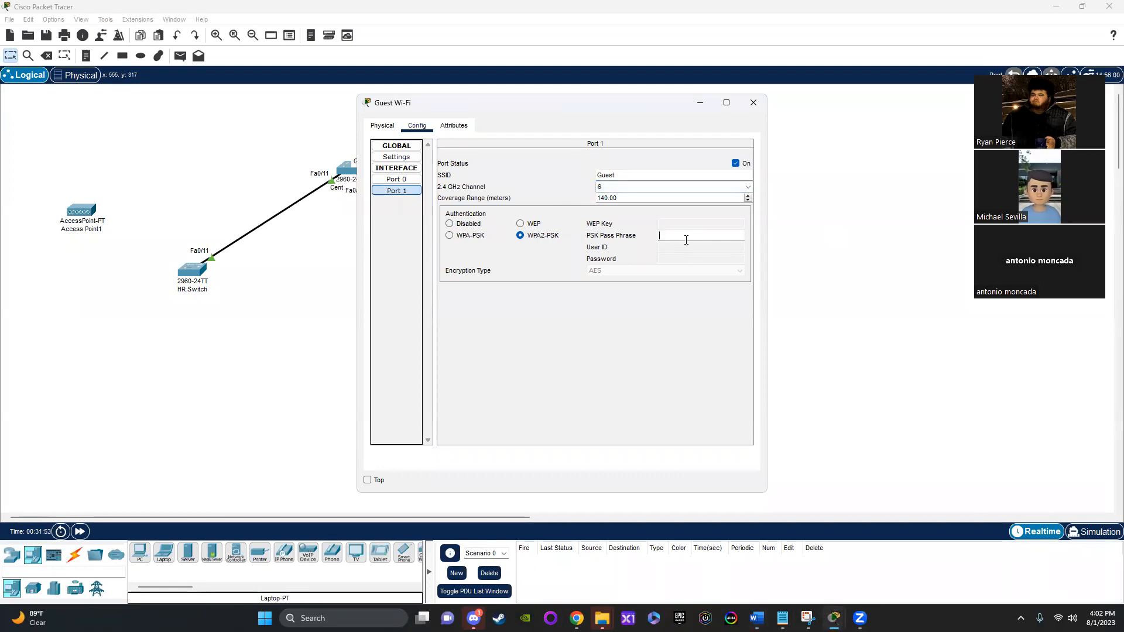
type("08012023")
left_click_drag(689, 236, 642, 239)
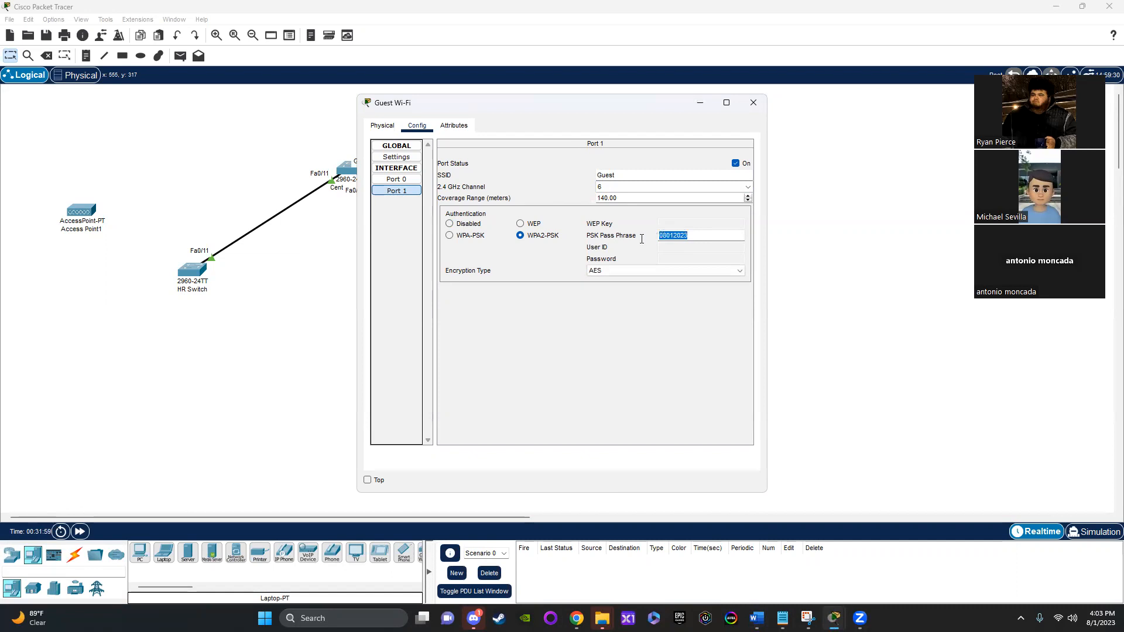
left_click(754, 104)
Step: Replace the wired network module of the laptop in the yellow rectangle with the WPC300N wireless module
left_click(600, 261)
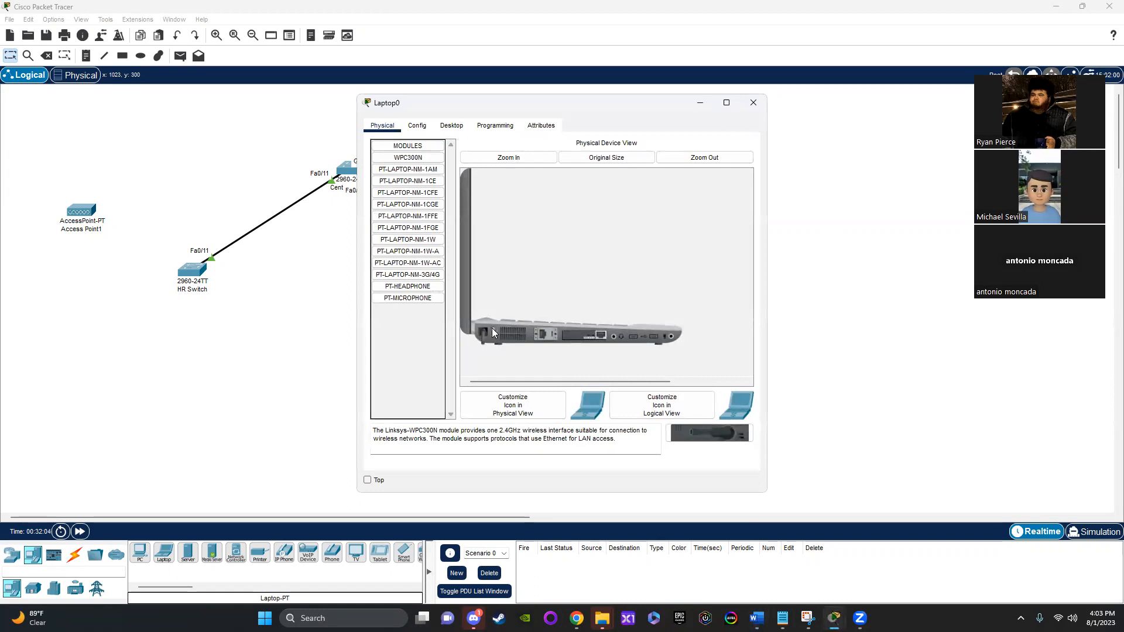
left_click_drag(585, 336, 410, 360)
left_click_drag(726, 438, 583, 340)
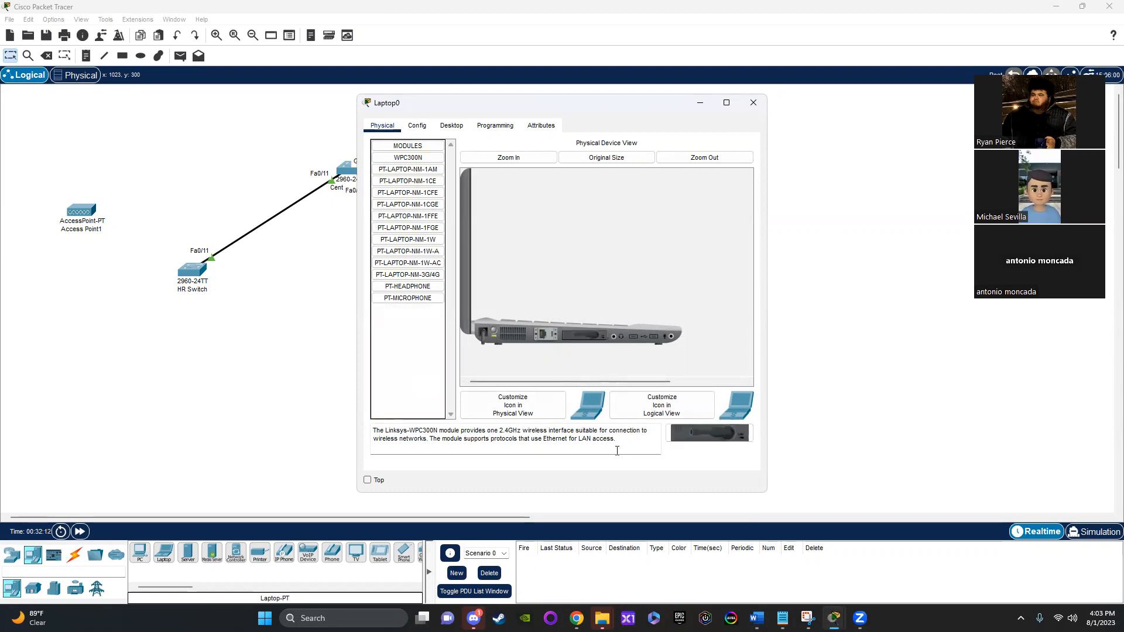
Step: Connect the laptop to the Guest wireless network using WPA2-Personal and its pre-shared key, and check the link status
left_click(412, 126)
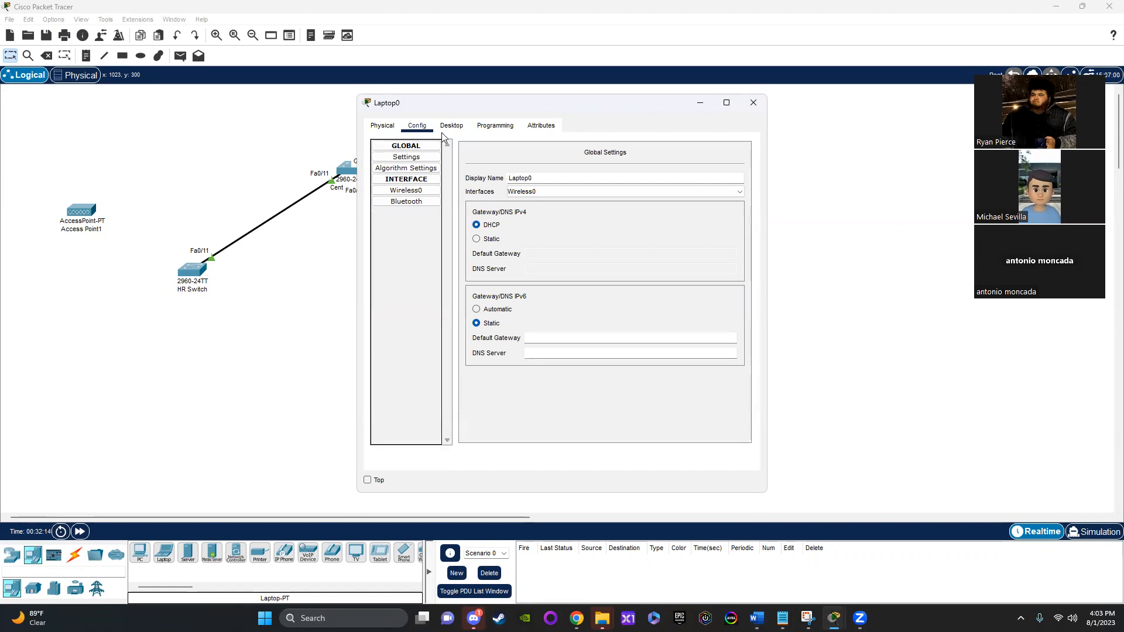
left_click(451, 126)
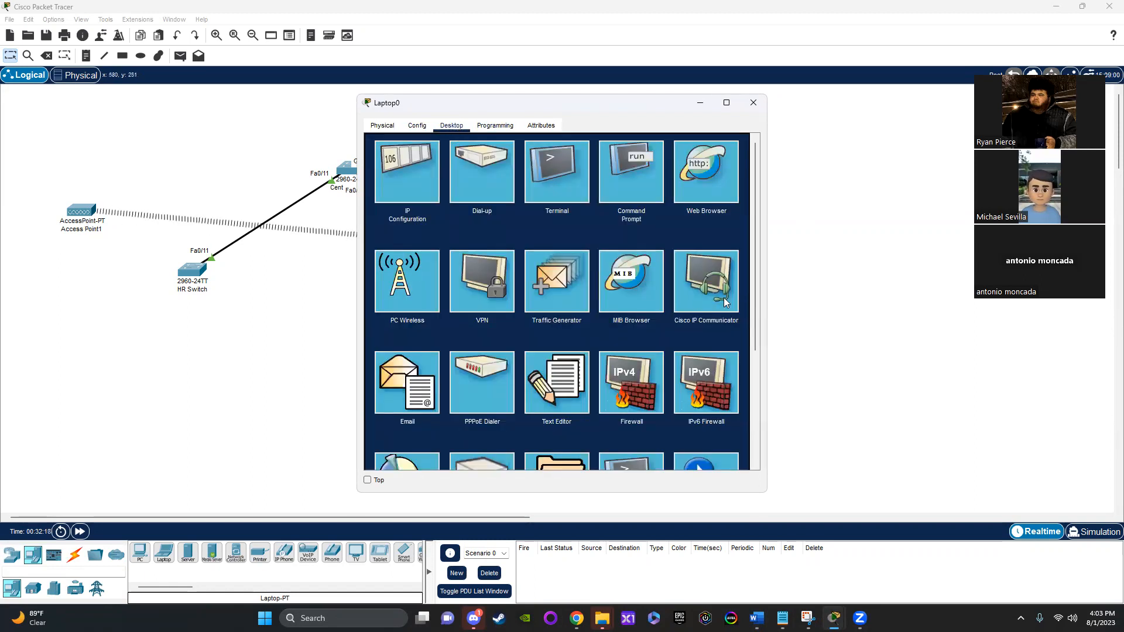
left_click(422, 268)
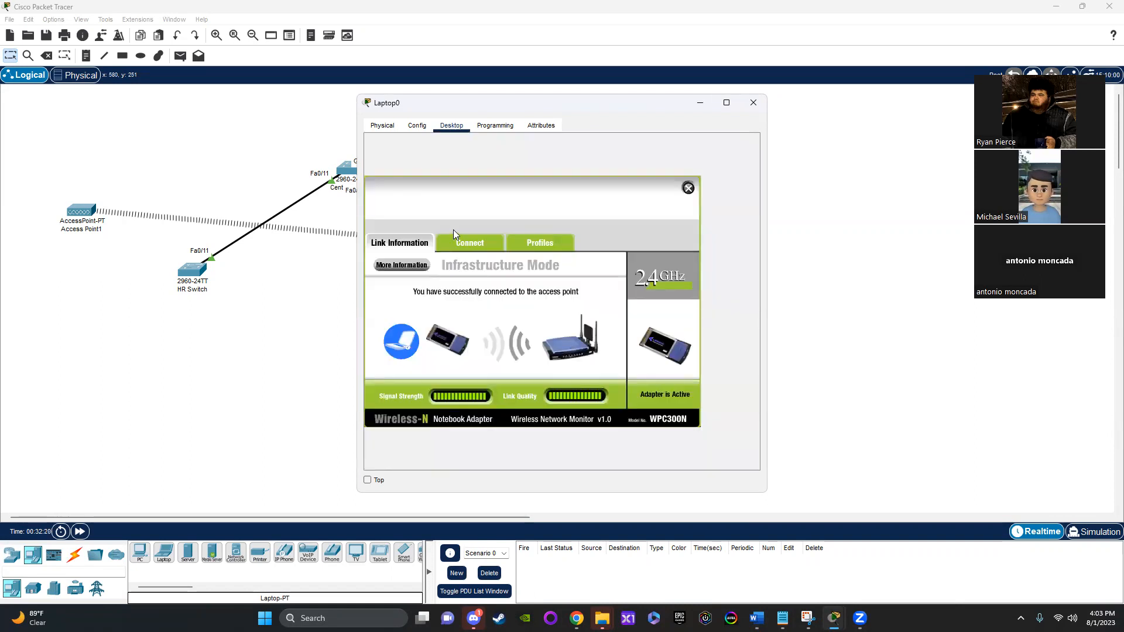
left_click(465, 244)
left_click(531, 368)
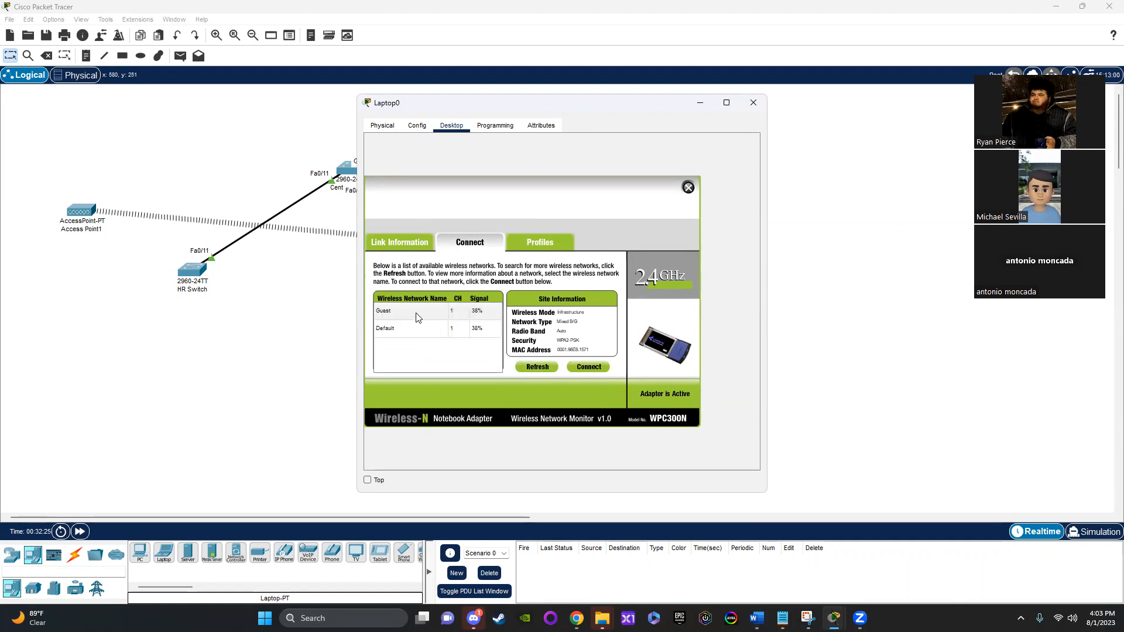
left_click(417, 316)
left_click(589, 367)
left_click(449, 317)
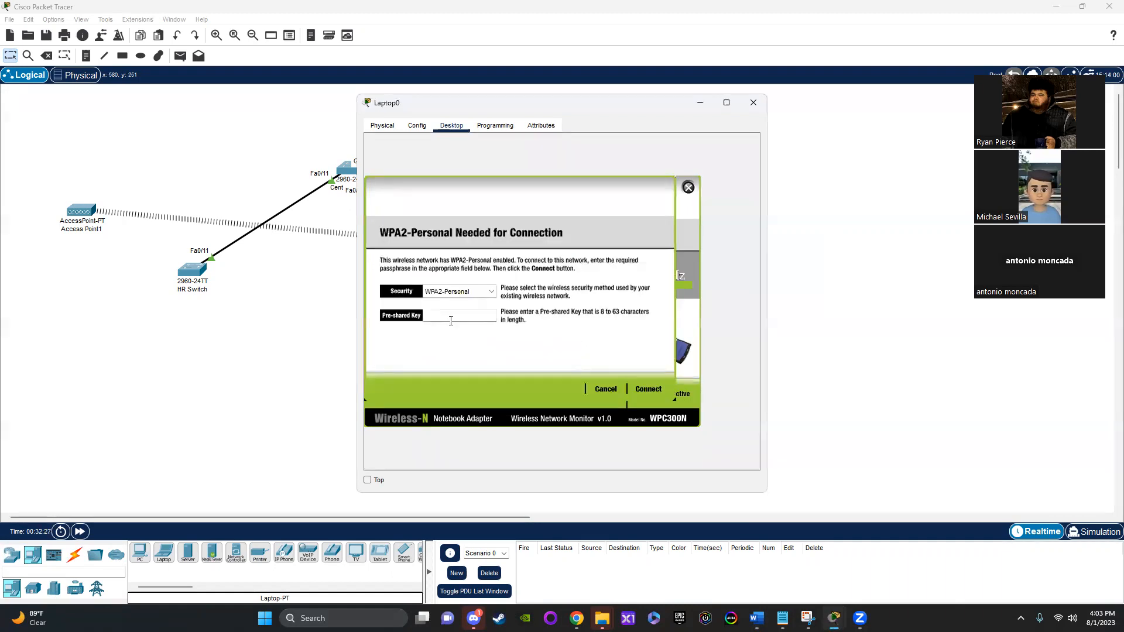
type("08012023")
left_click(648, 389)
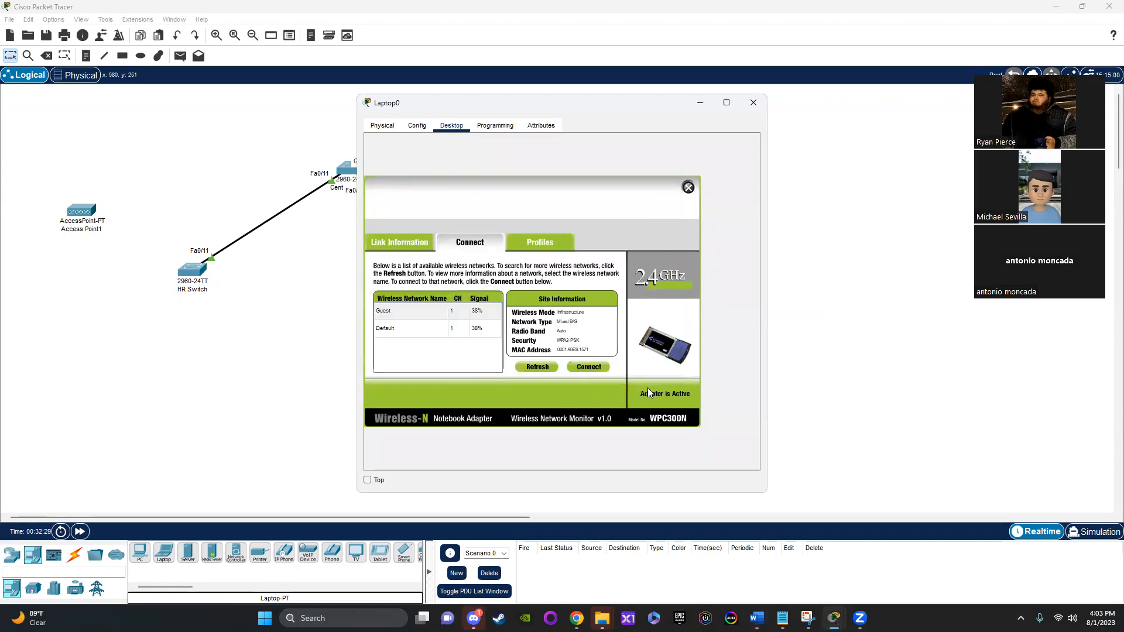
left_click(401, 248)
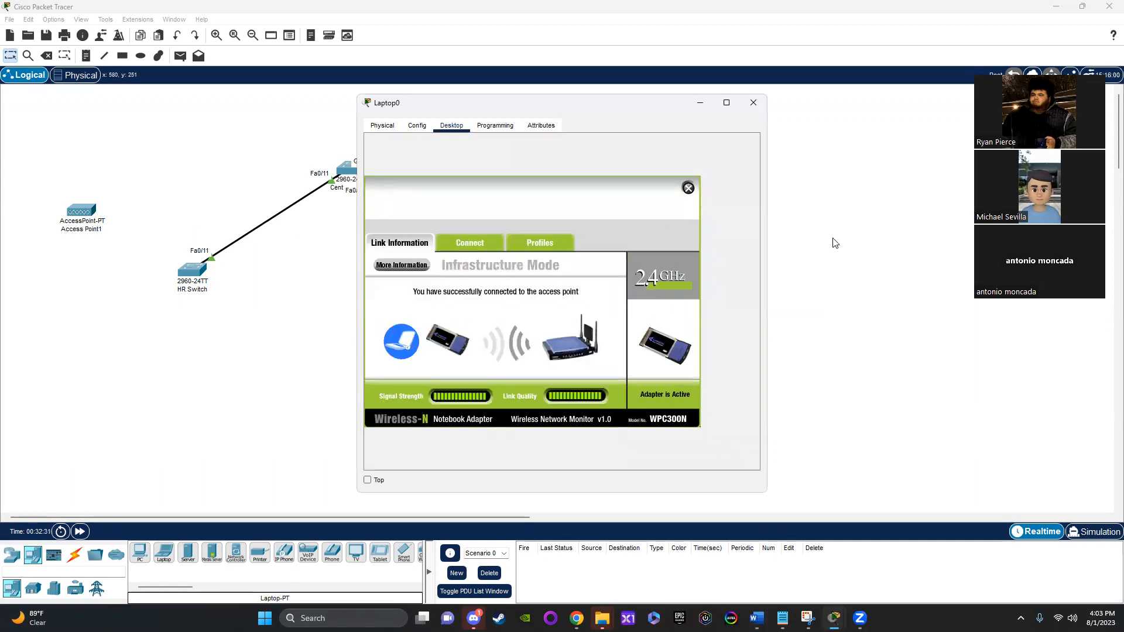
left_click(753, 103)
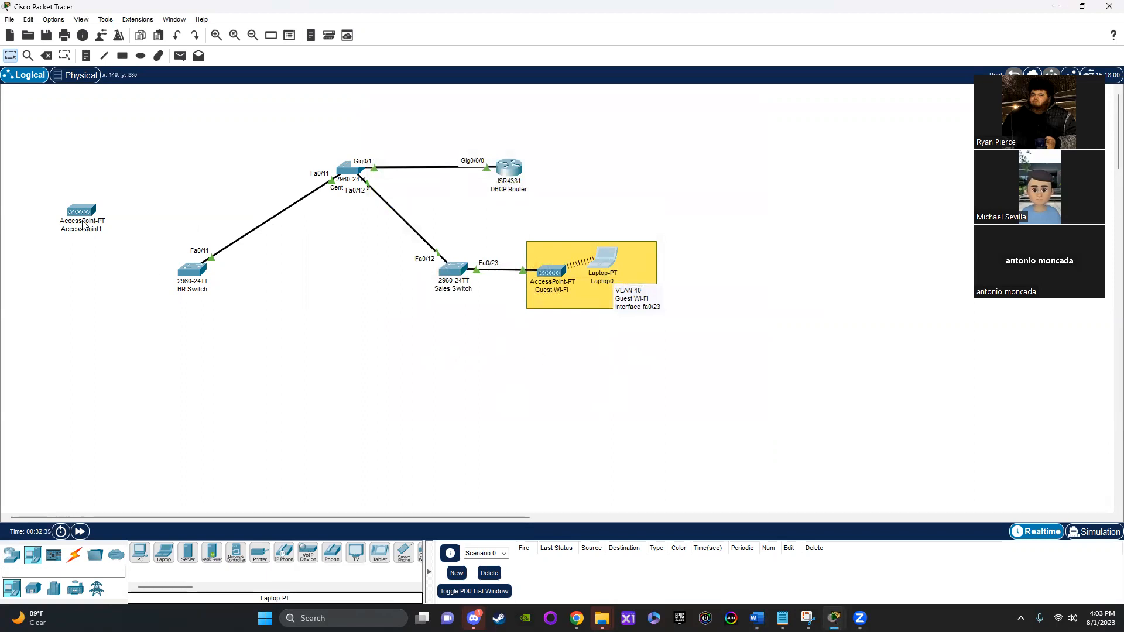
Step: Move the unconnected access point closer to the HR Switch and rename it "Internal Wi-Fi"
left_click_drag(84, 215, 107, 244)
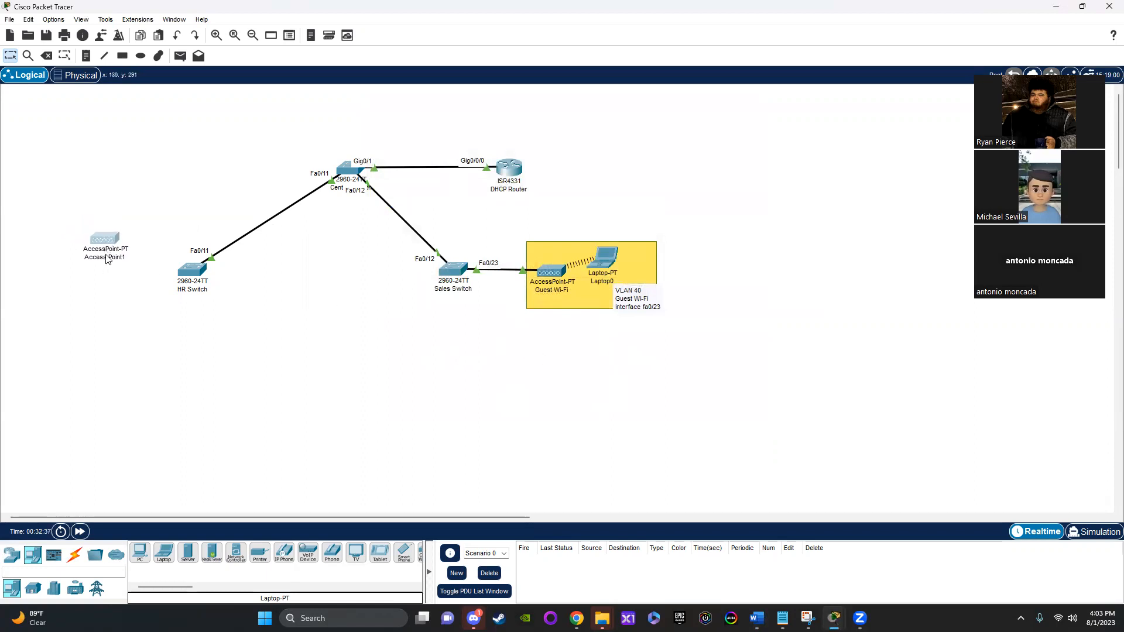
left_click(107, 256)
type("P")
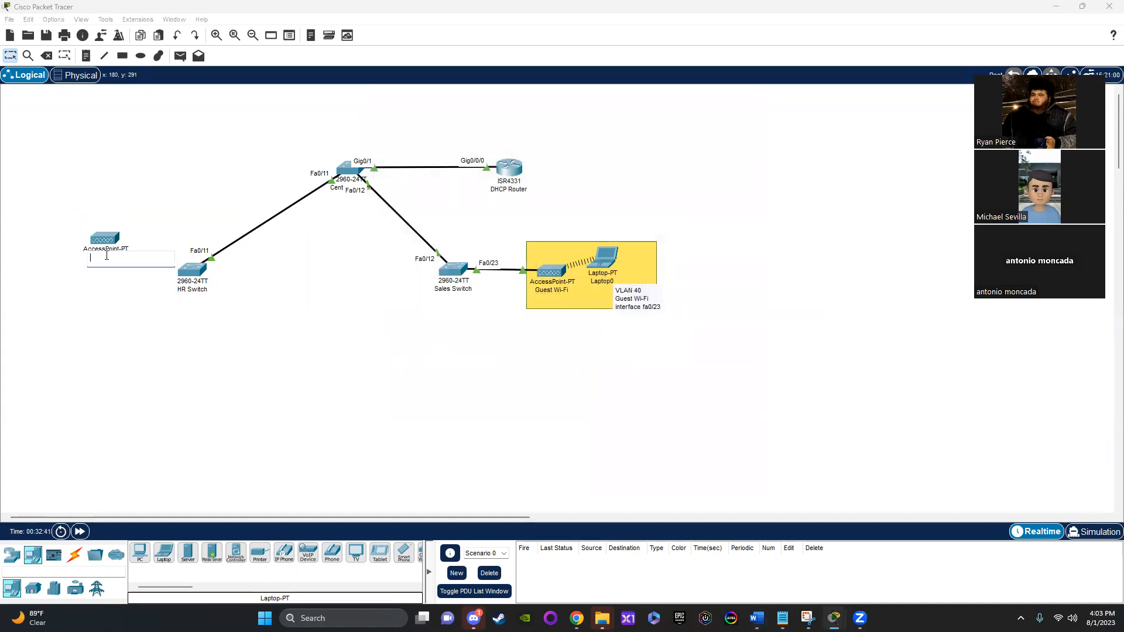
type("nternal Wi-Fi")
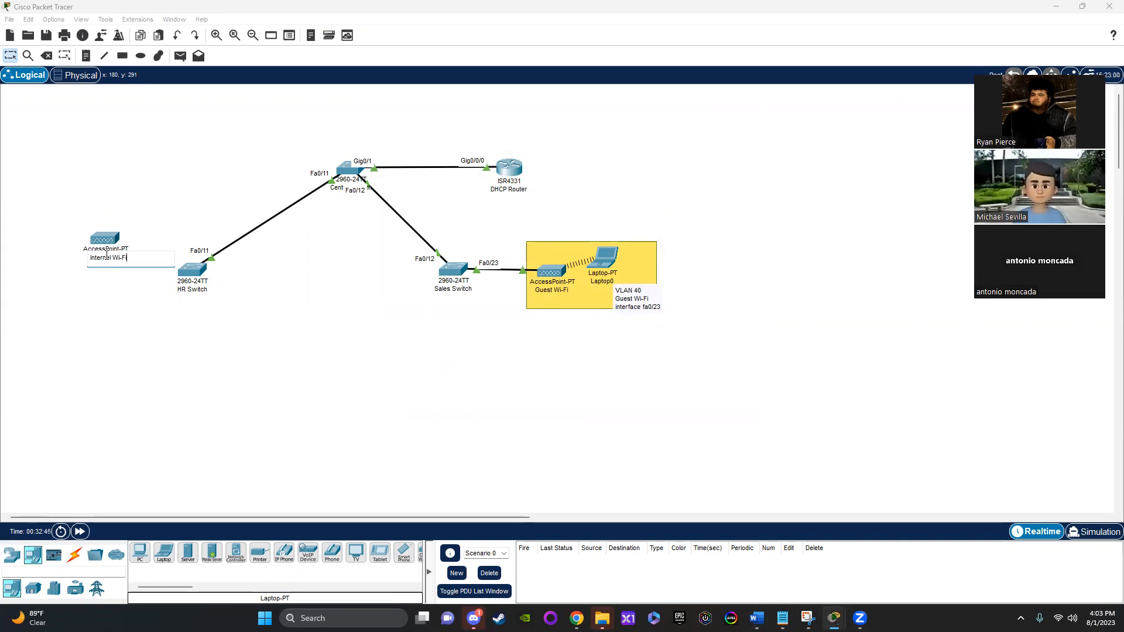
key("Return")
Step: Set the SSID of the Internal Wi-Fi access point's Port 1 to "Private"
left_click(114, 240)
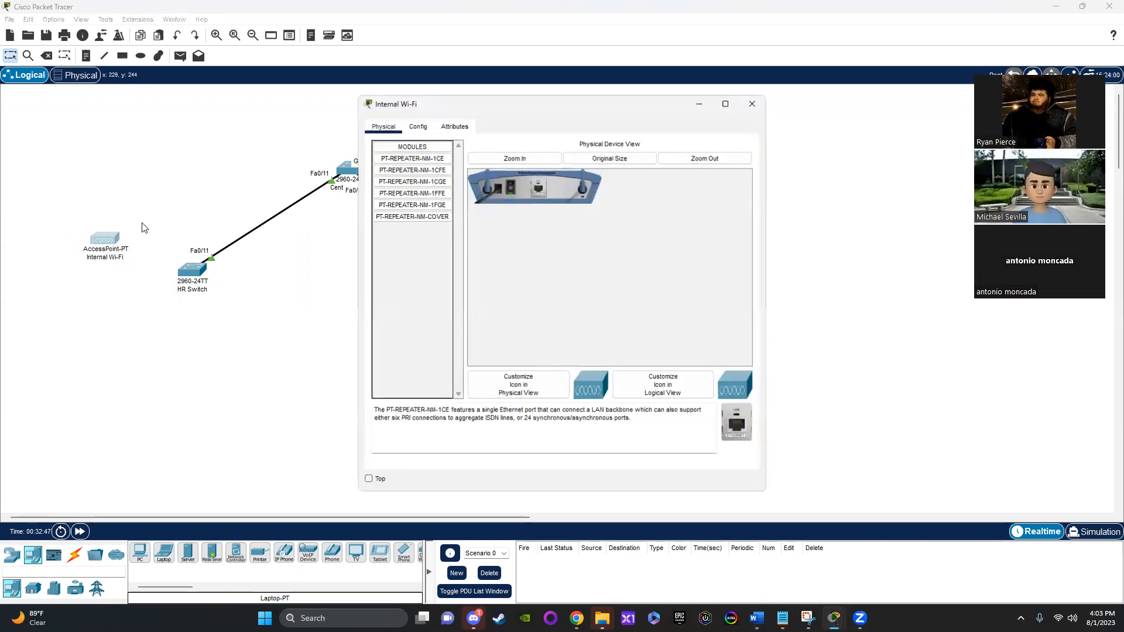
left_click(409, 124)
left_click(419, 191)
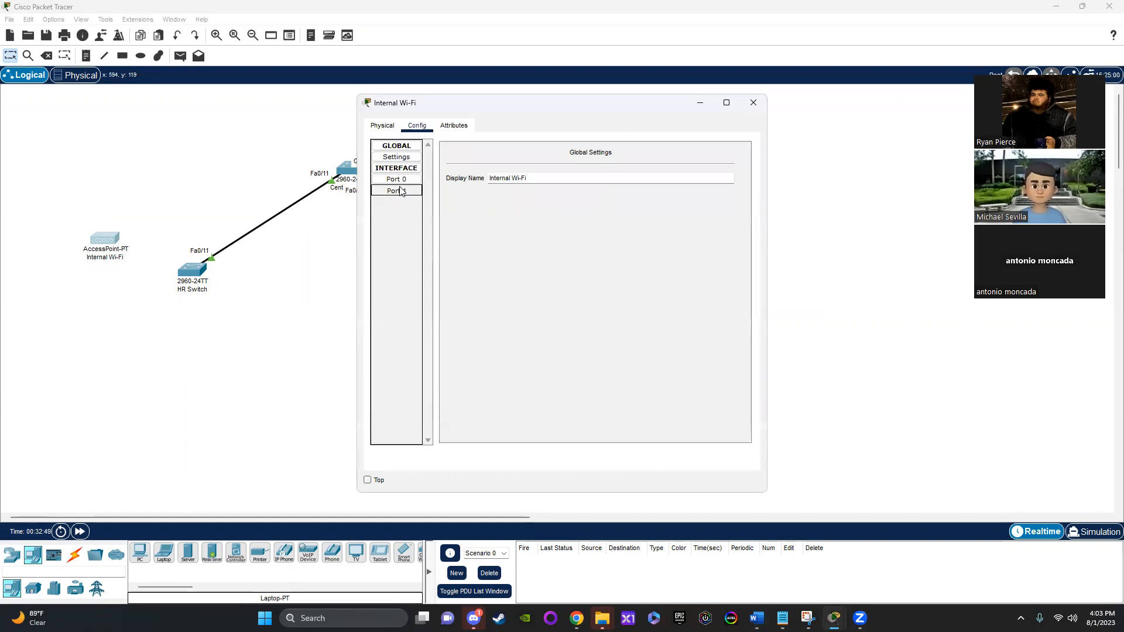
double_click(638, 175)
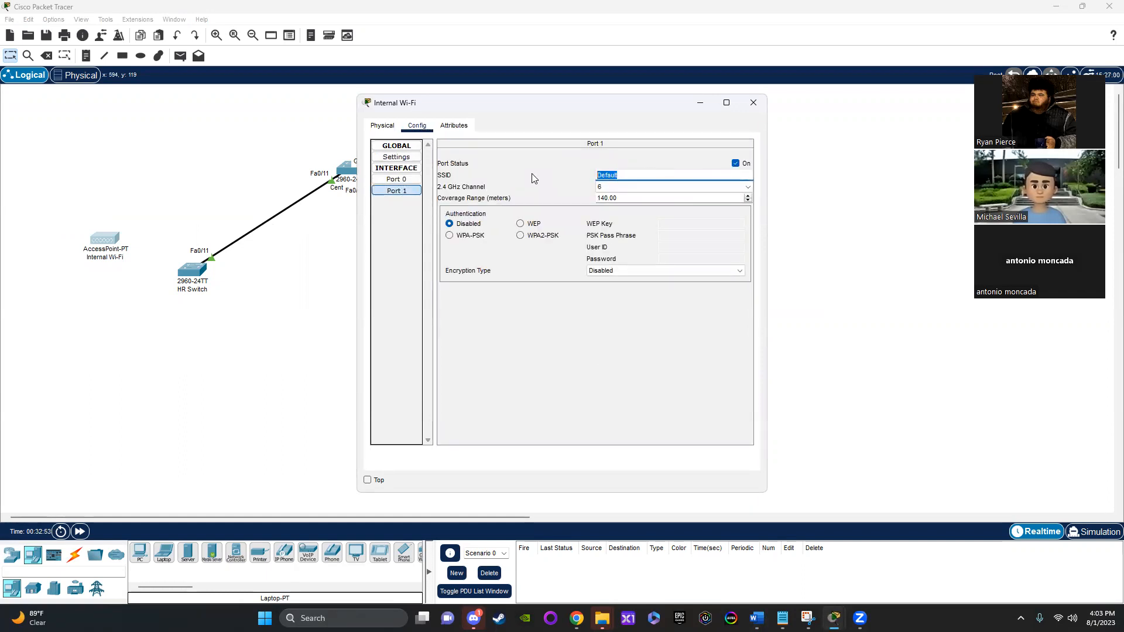
type("Private")
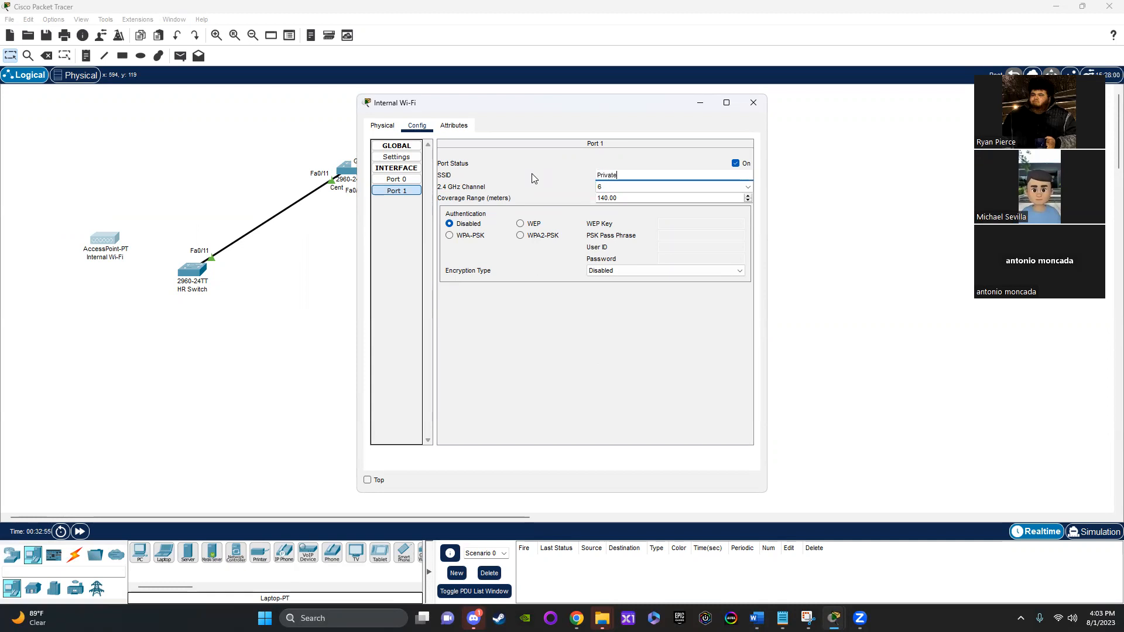
key("Tab")
Step: Secure the Internal Wi-Fi access point's Port 1 with WPA2-PSK authentication and enter its PSK pass phrase
left_click(550, 235)
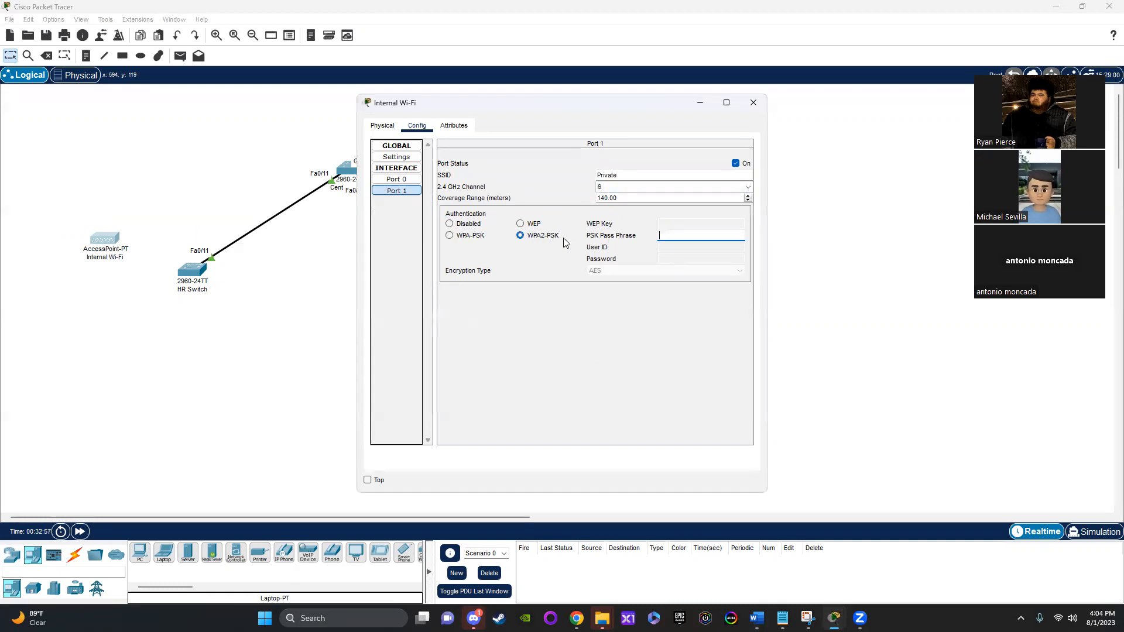
left_click(696, 240)
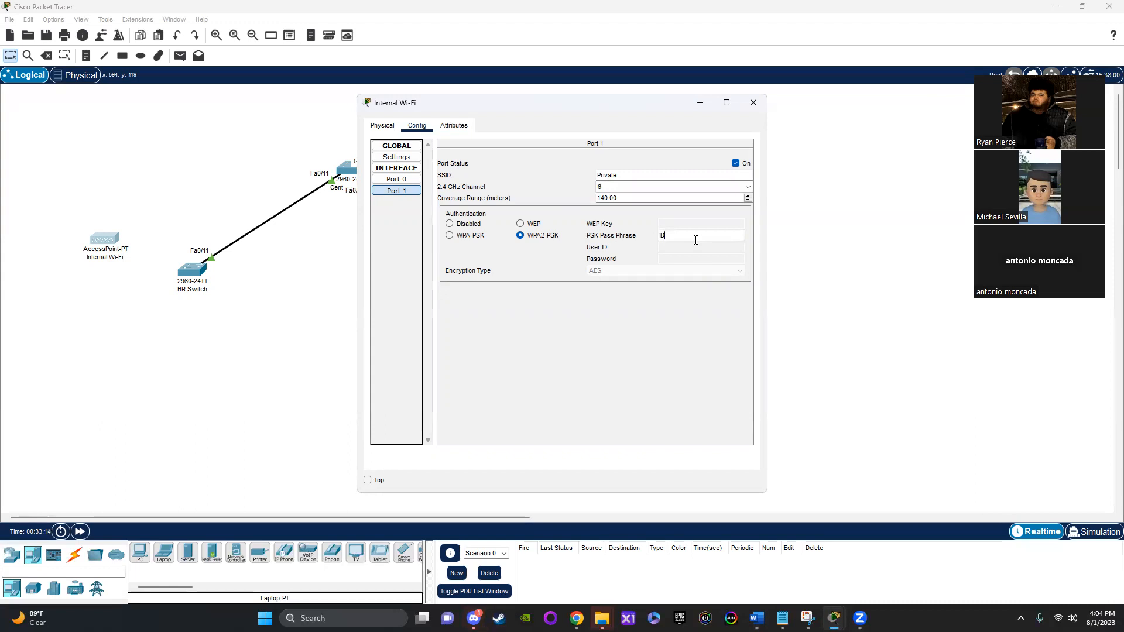
type("34567")
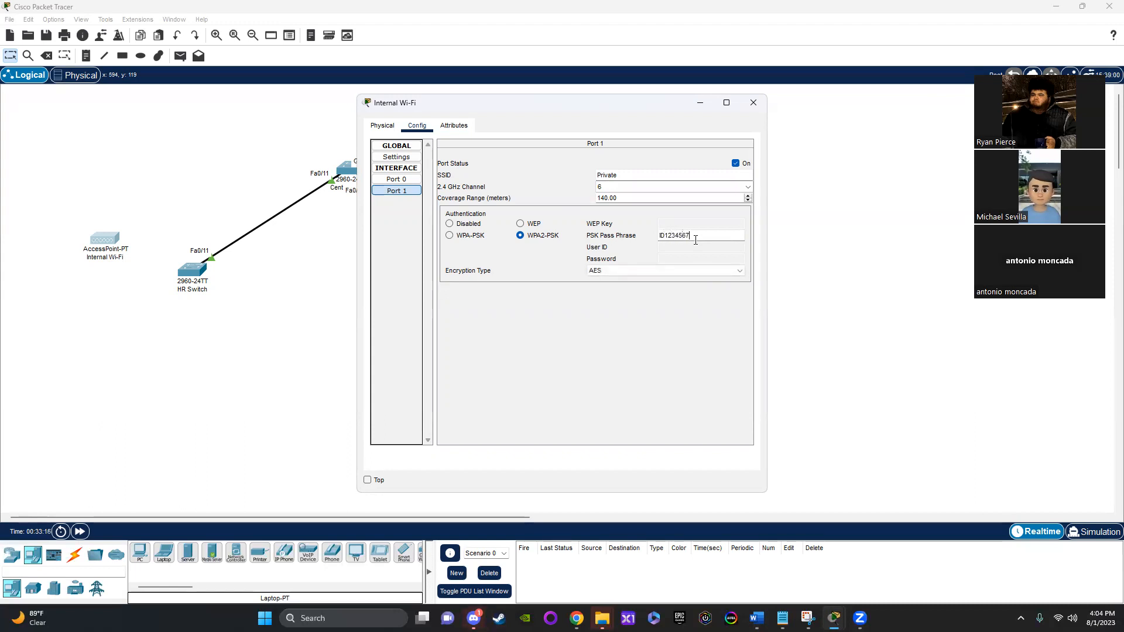
left_click_drag(697, 238, 651, 238)
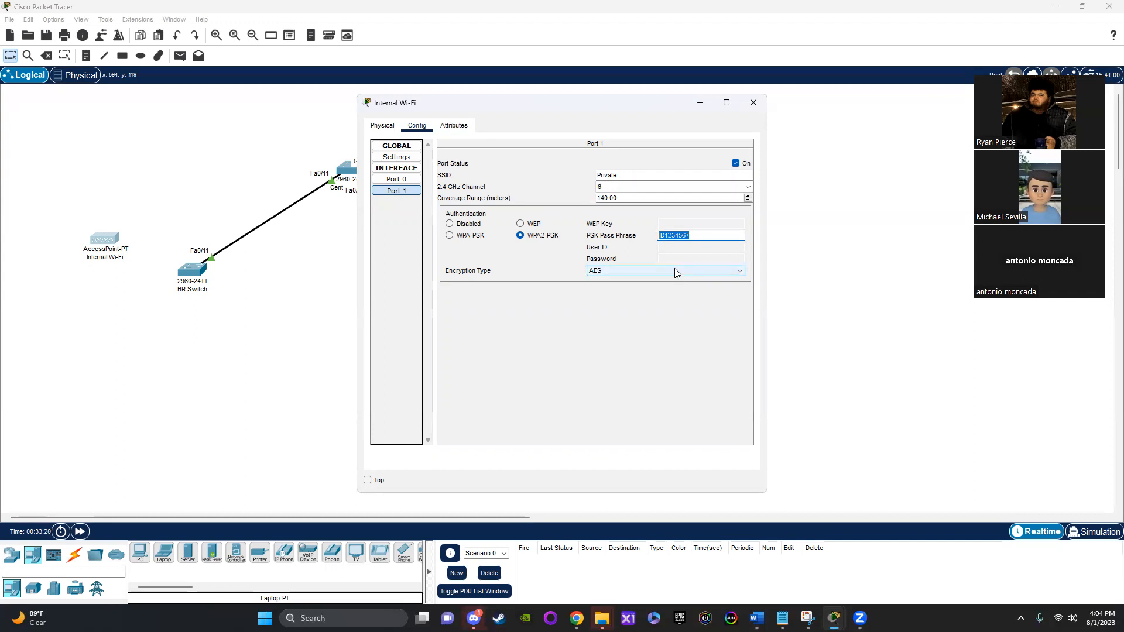
left_click(665, 238)
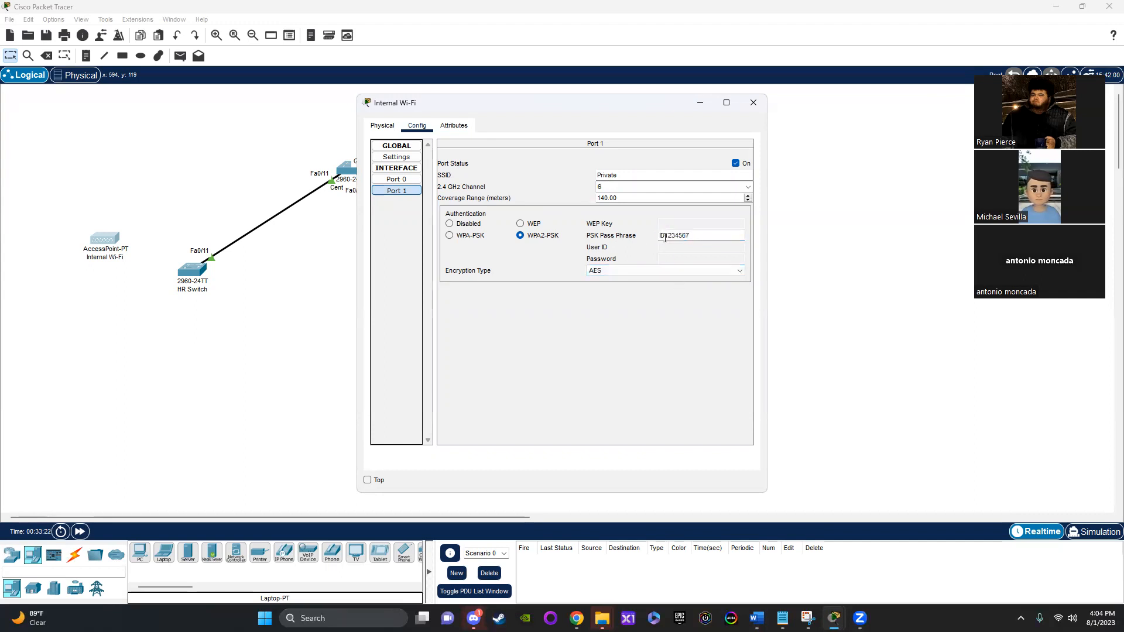
left_click_drag(697, 233, 652, 237)
key("ctrl+c")
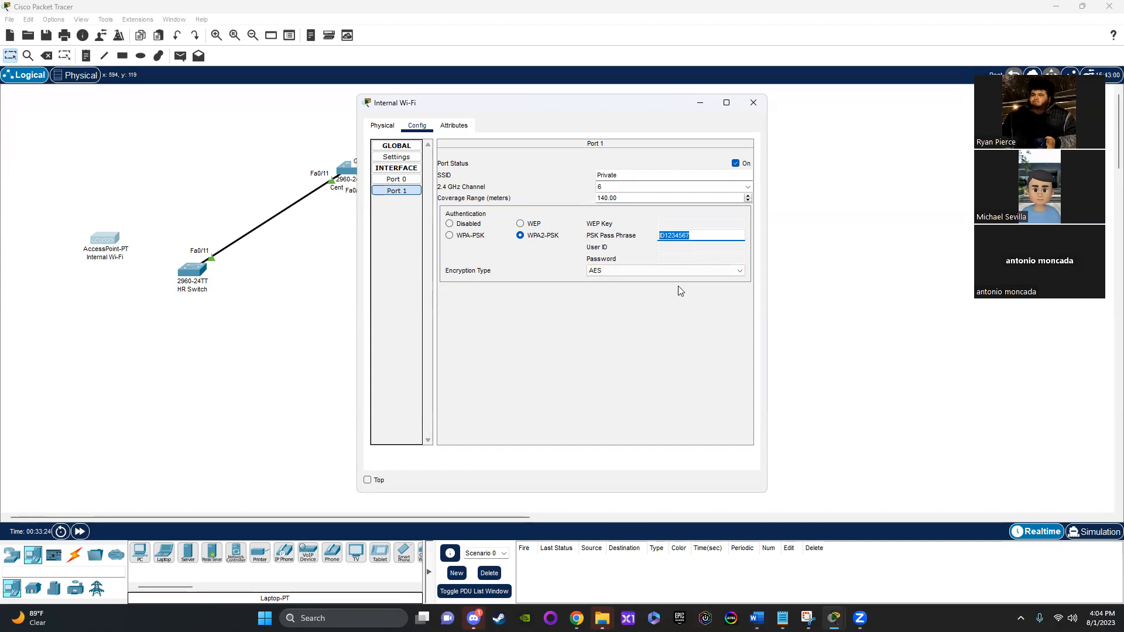
left_click(588, 350)
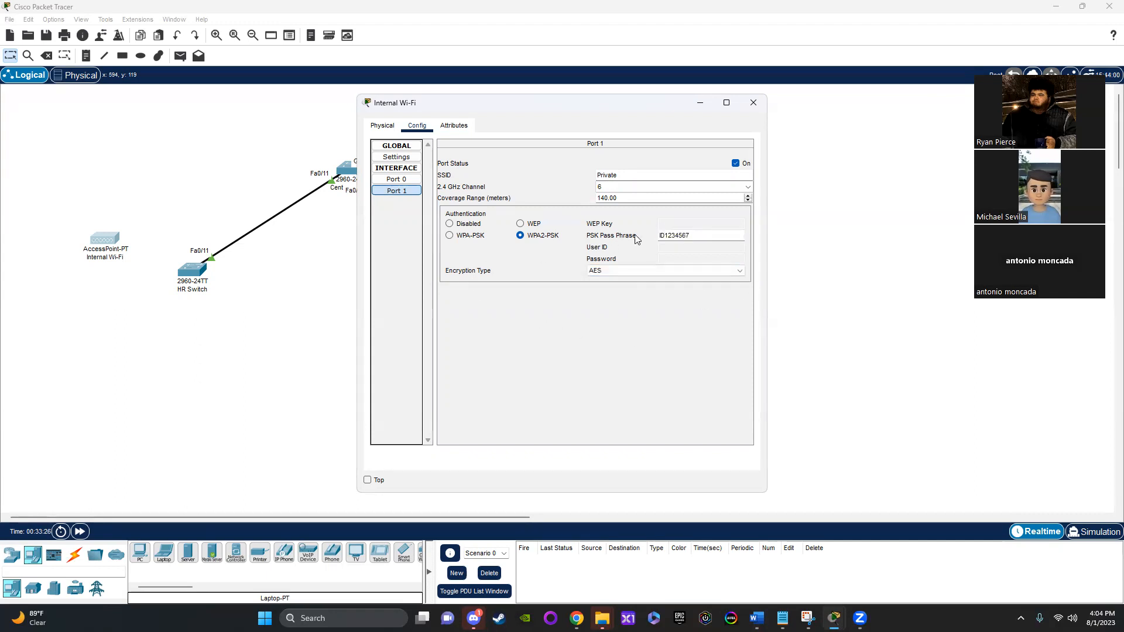
left_click(754, 103)
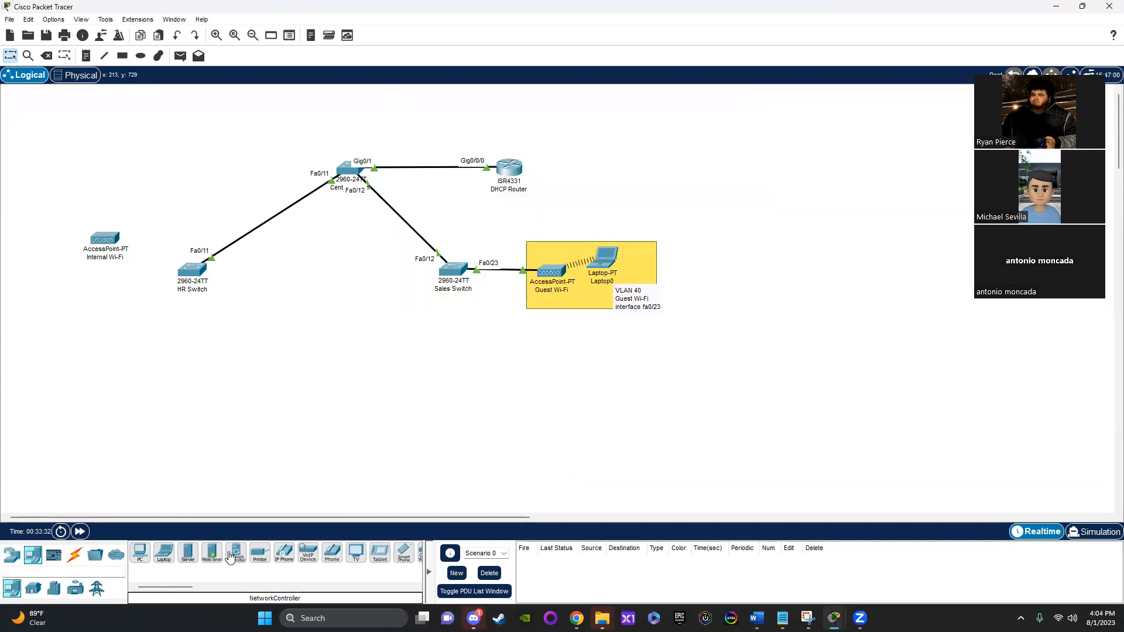
Step: Add a smartphone beside the Internal Wi-Fi access point and set its Wireless0 SSID to "Private"
left_click(395, 563)
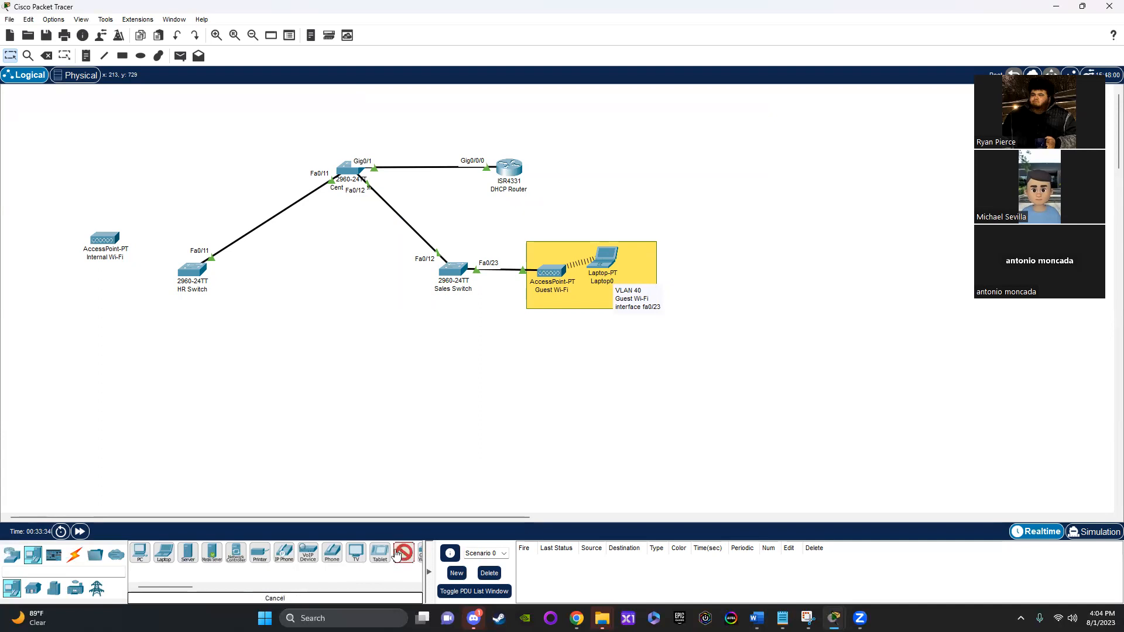
left_click(42, 212)
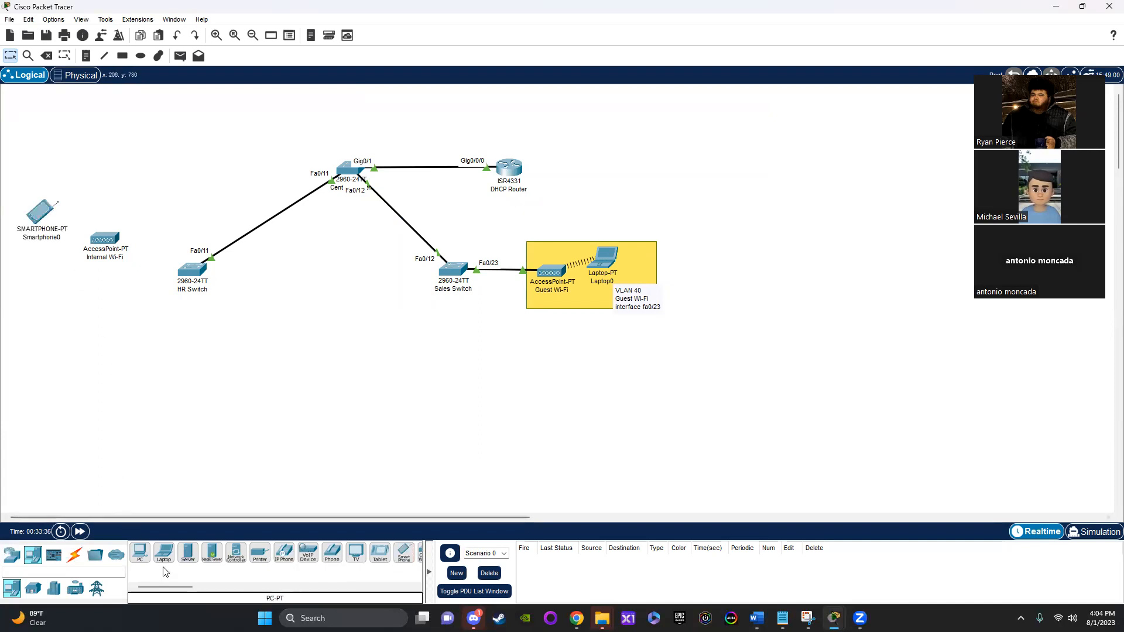
left_click(36, 218)
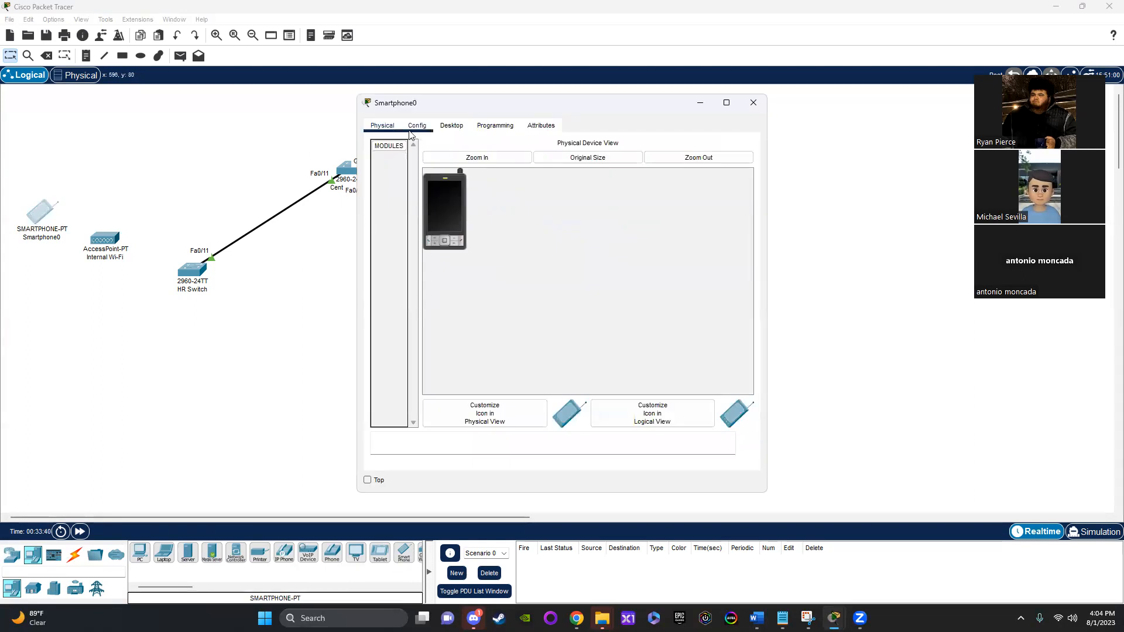
left_click(425, 130)
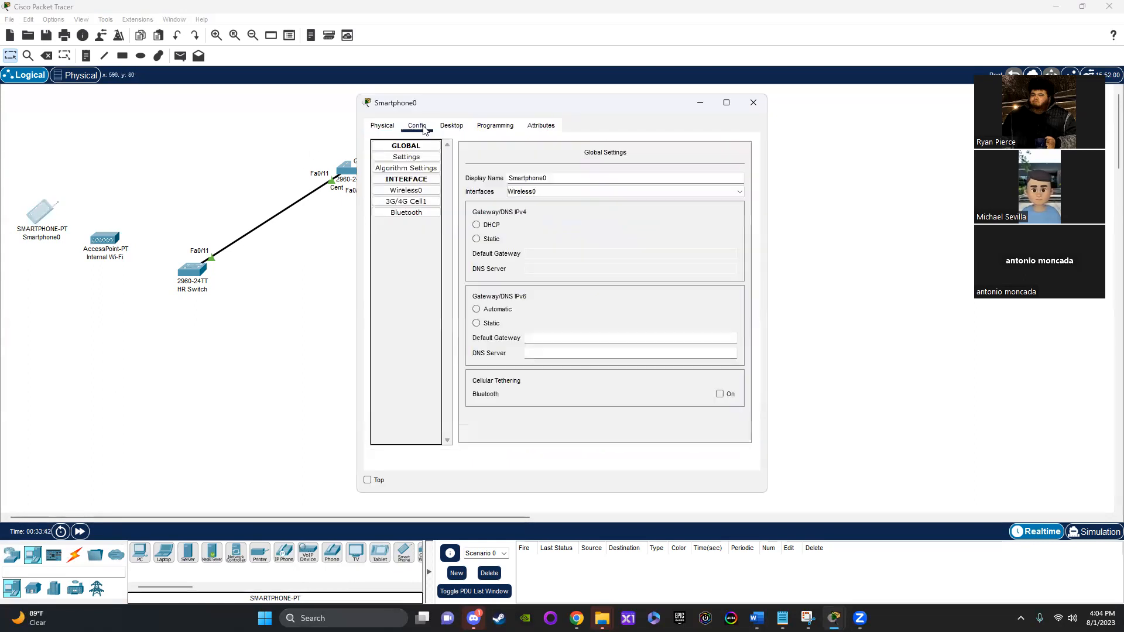
left_click(406, 190)
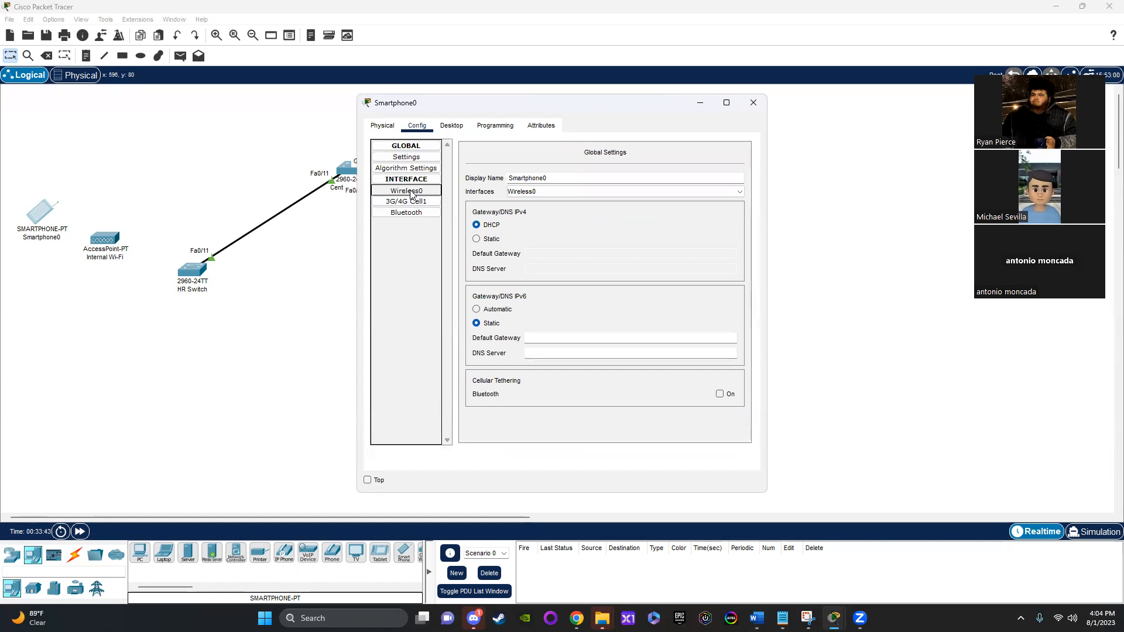
double_click(665, 201)
type("Private")
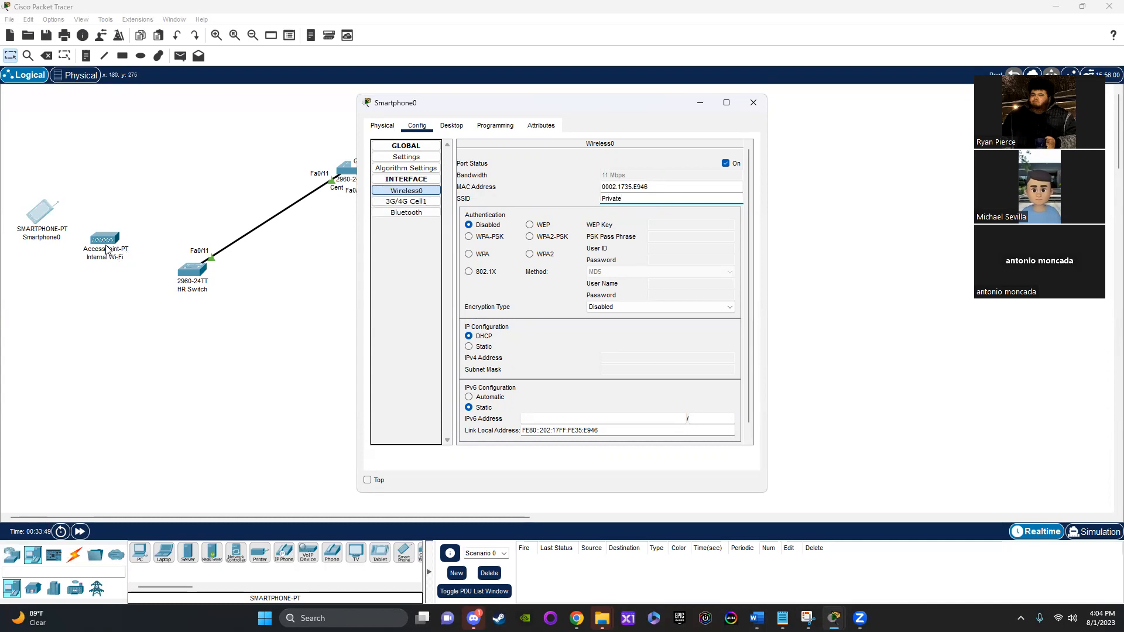
Step: Set the smartphone's Wireless0 authentication to WPA2-PSK and enter the PSK pass phrase
left_click(530, 236)
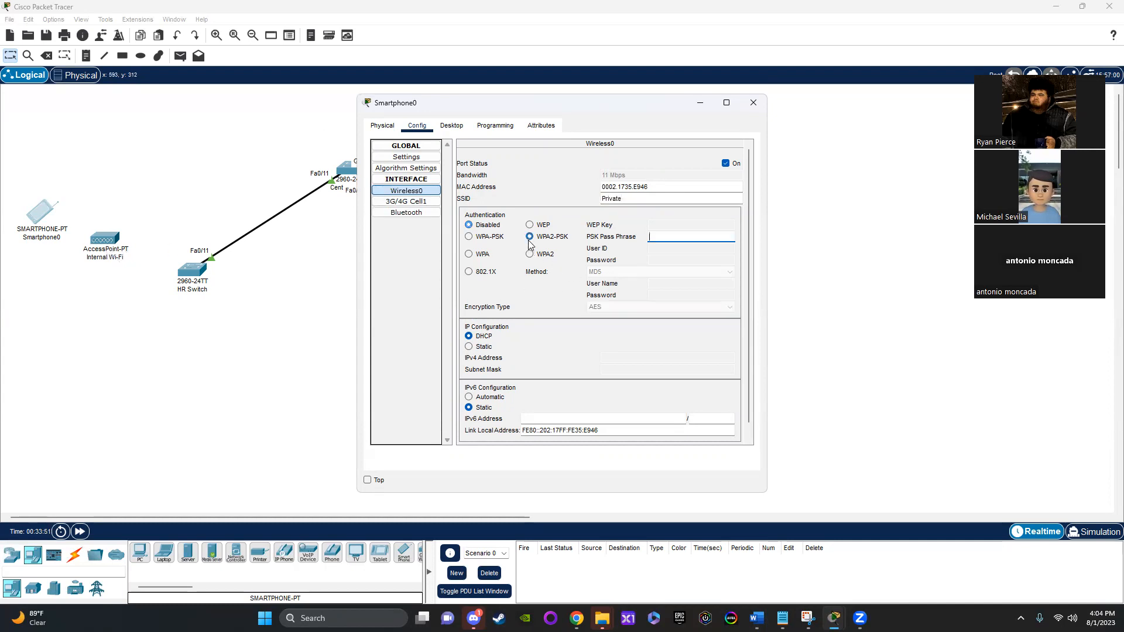
left_click(672, 234)
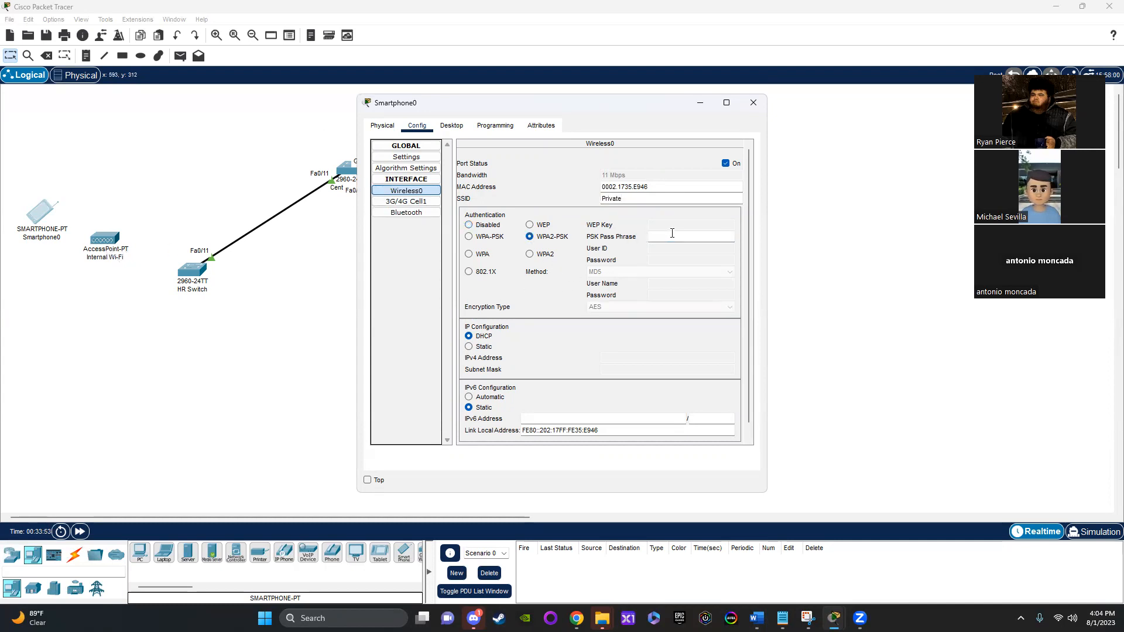
key("ctrl+v")
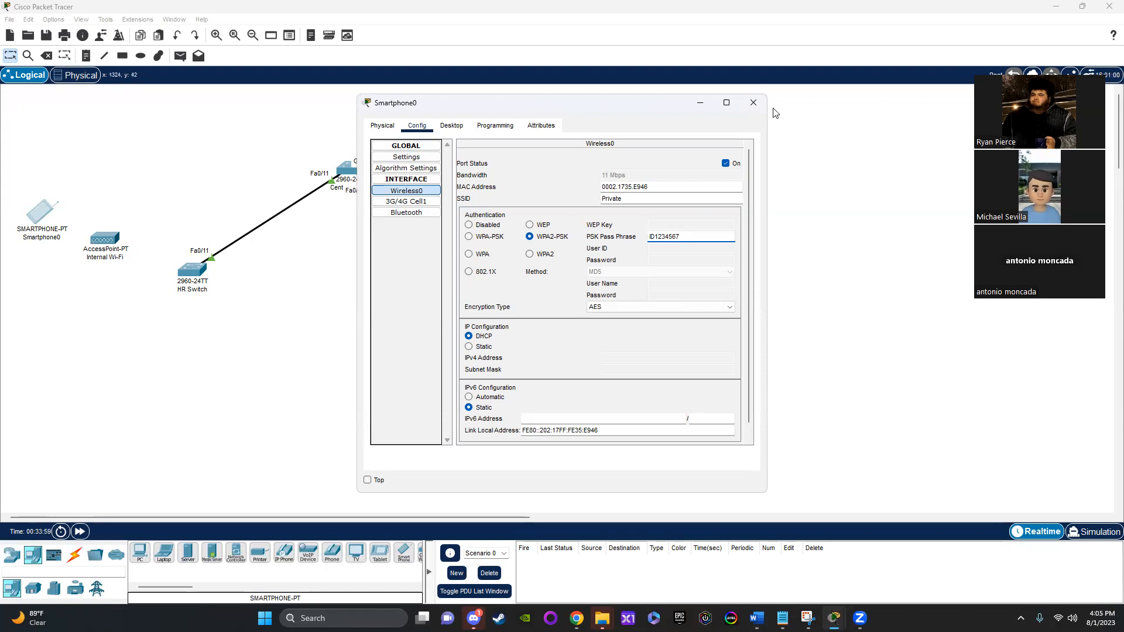
left_click(754, 102)
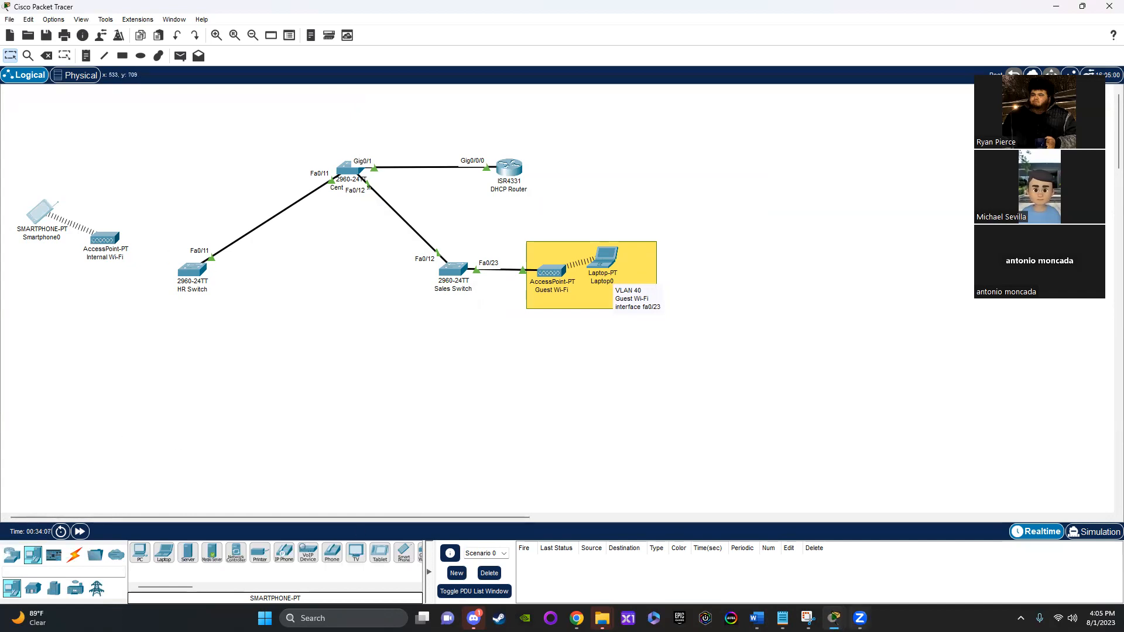
Step: Connect the HR Switch's FastEthernet0/13 to the Internal Wi-Fi access point with a copper straight-through cable and fast-forward the simulation time
mouse_move(834, 618)
left_click(600, 560)
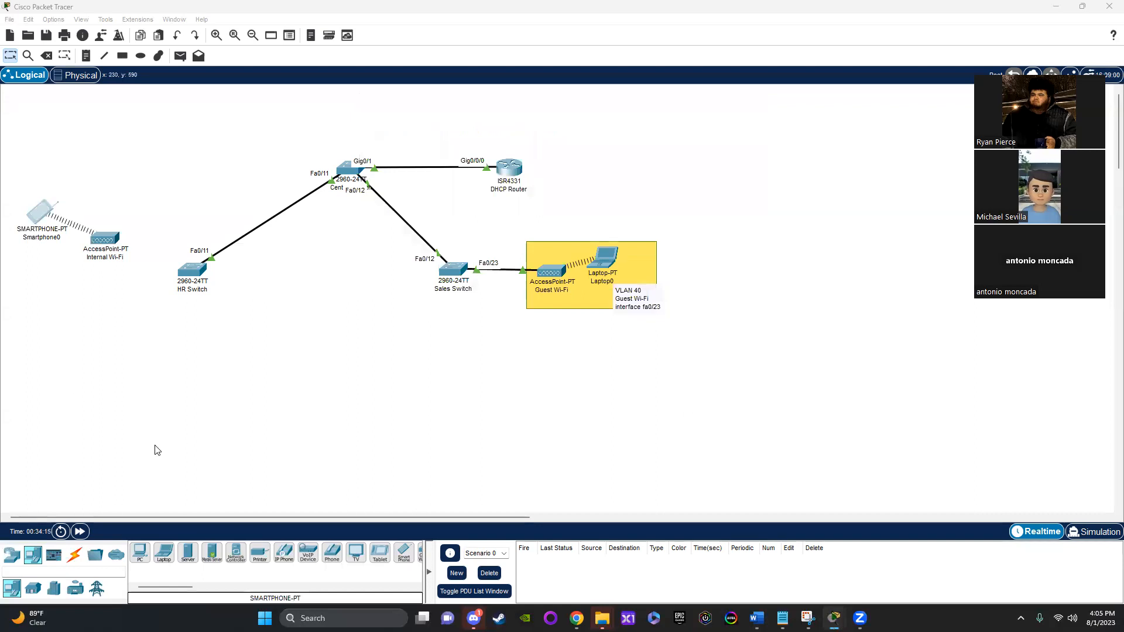
left_click(73, 563)
left_click(188, 553)
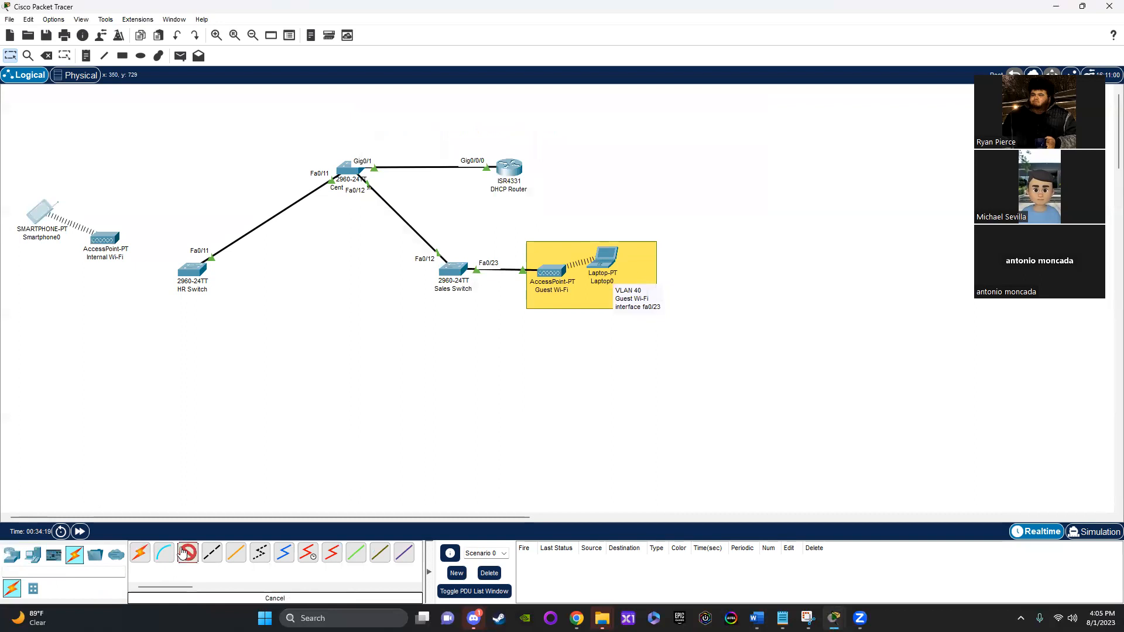
left_click(190, 272)
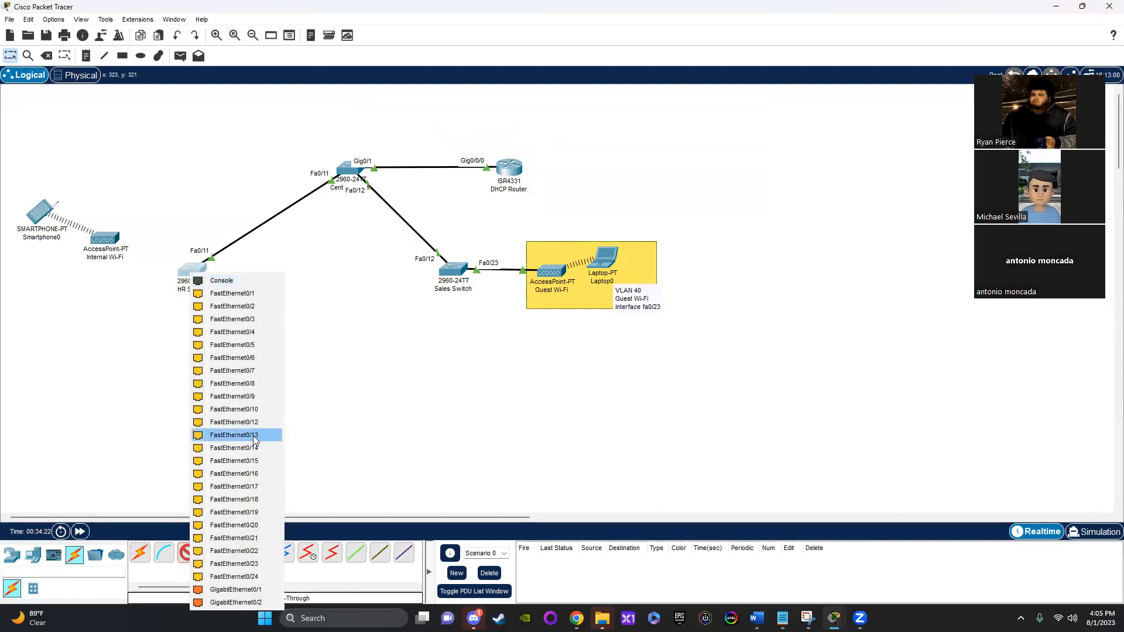
left_click(234, 435)
left_click(99, 244)
left_click(114, 251)
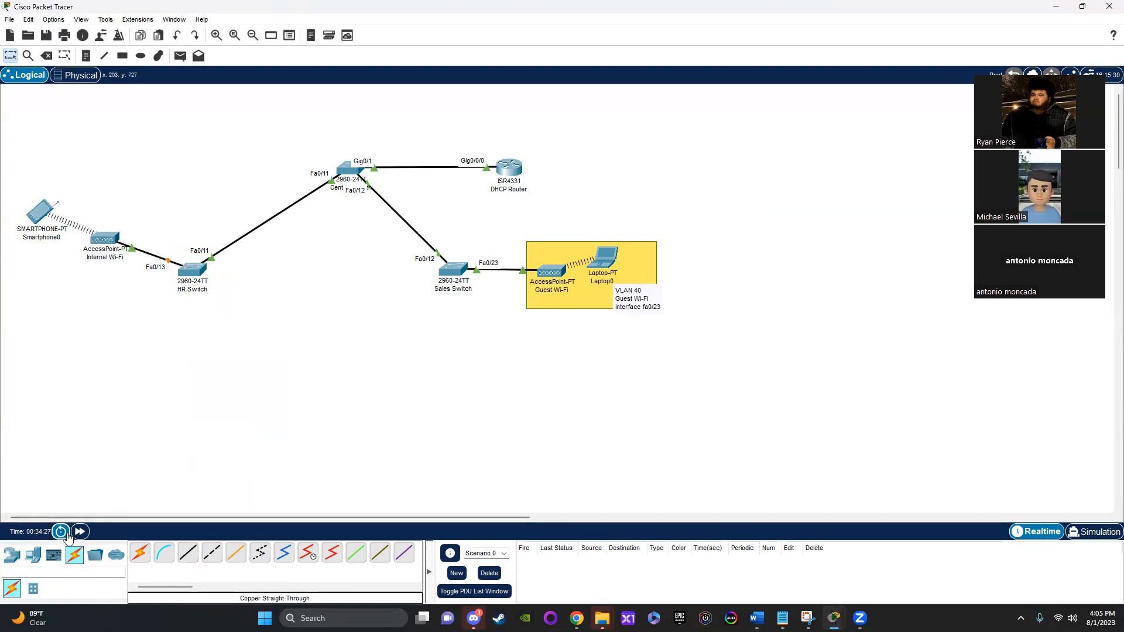
left_click(80, 532)
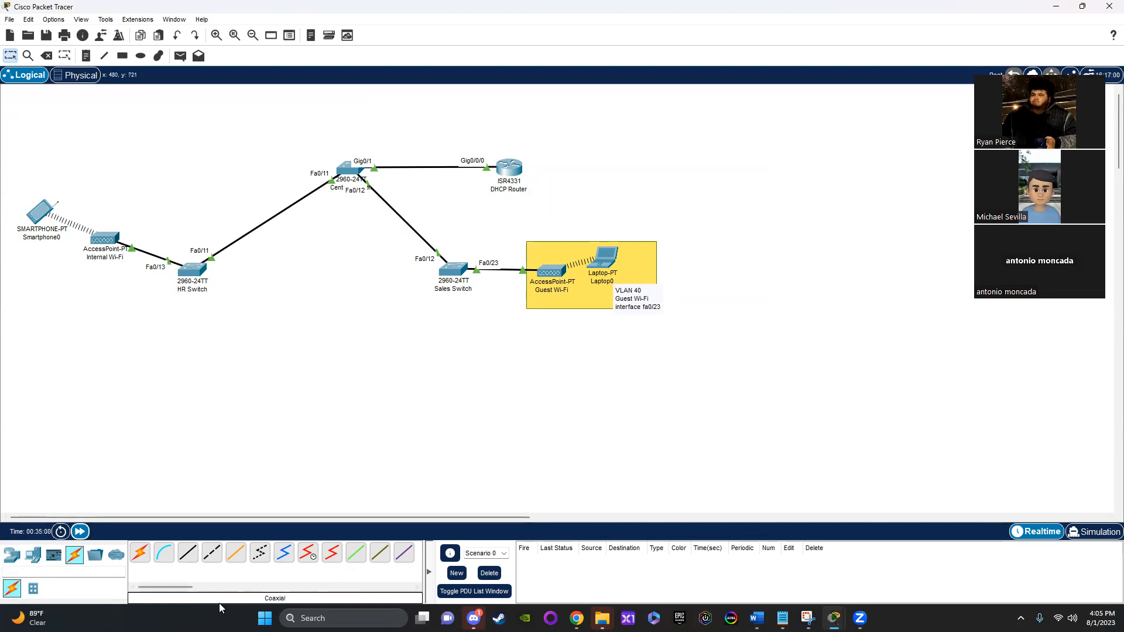
Step: Move the whole network topology to the right to free space beside the smartphone
left_click(140, 553)
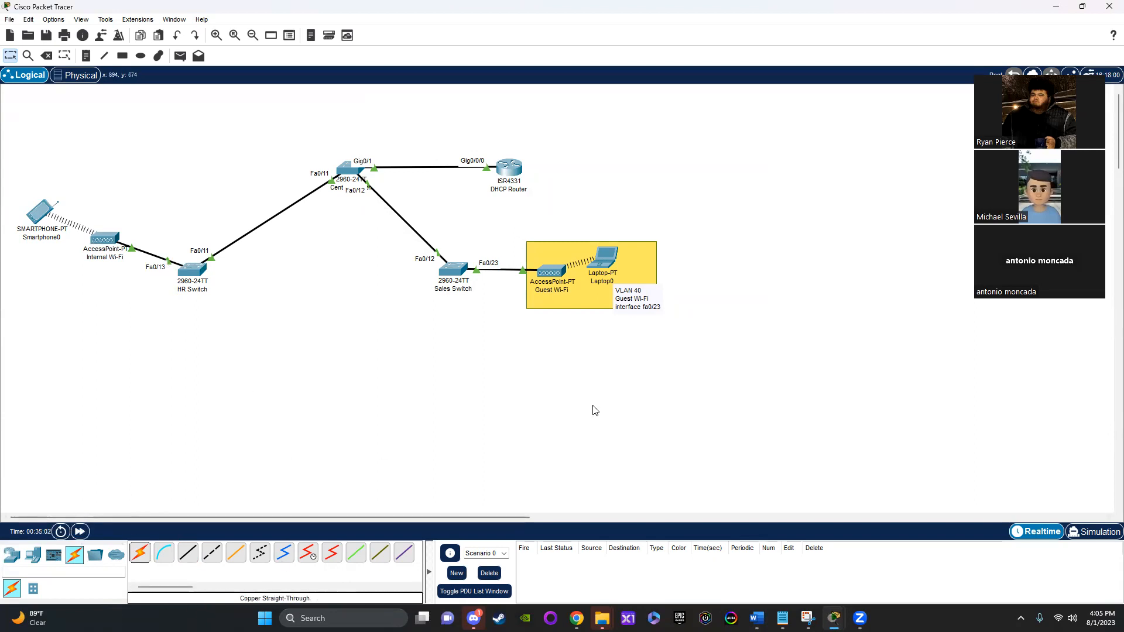
left_click_drag(730, 358, 2, 169)
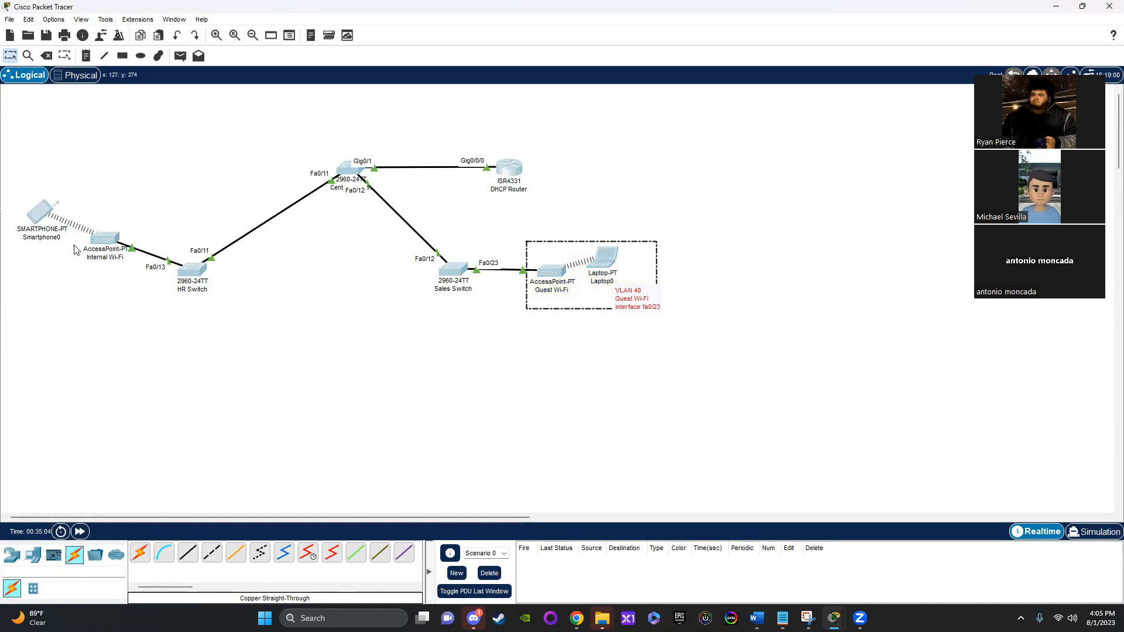
left_click_drag(40, 218, 142, 217)
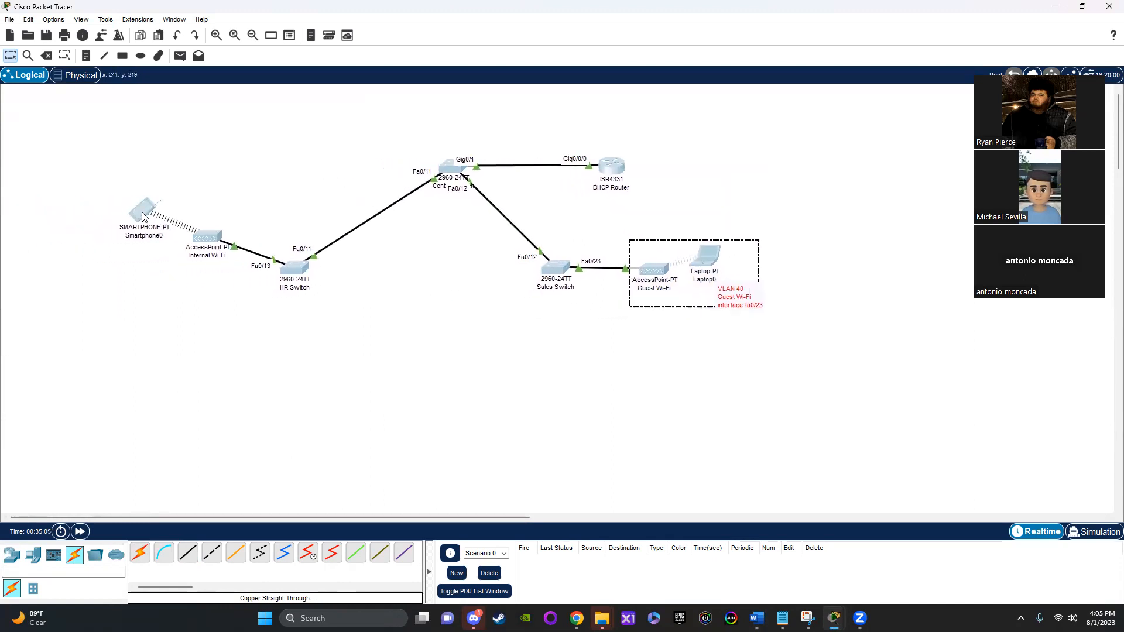
left_click(158, 394)
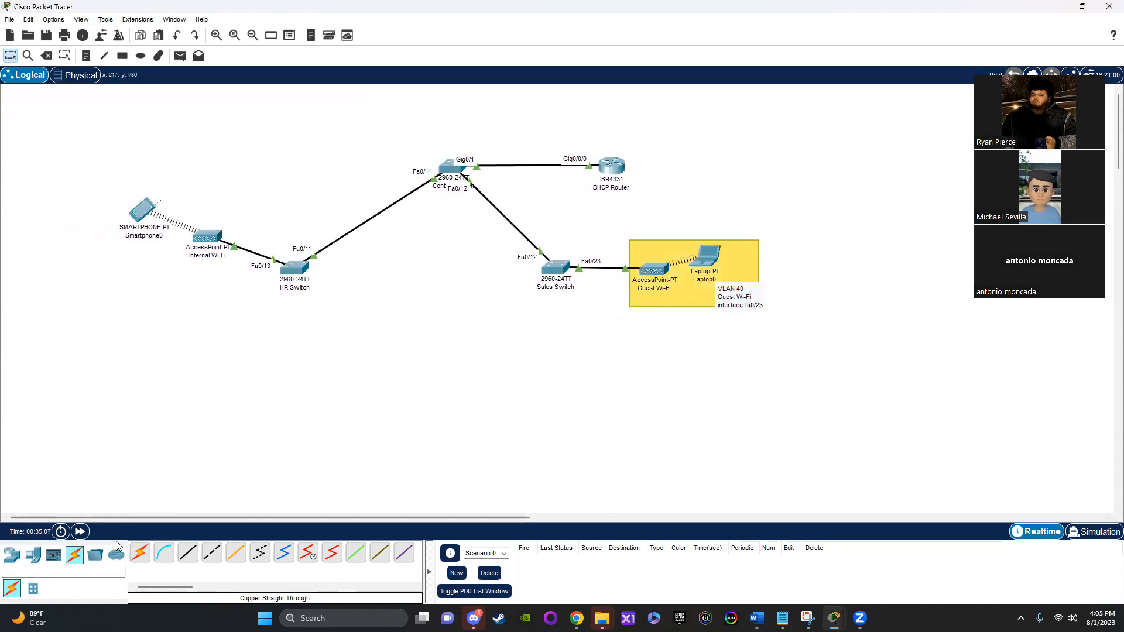
Step: Add a server below the smartphone and shift the HR Switch slightly to the right
left_click(33, 555)
left_click(186, 557)
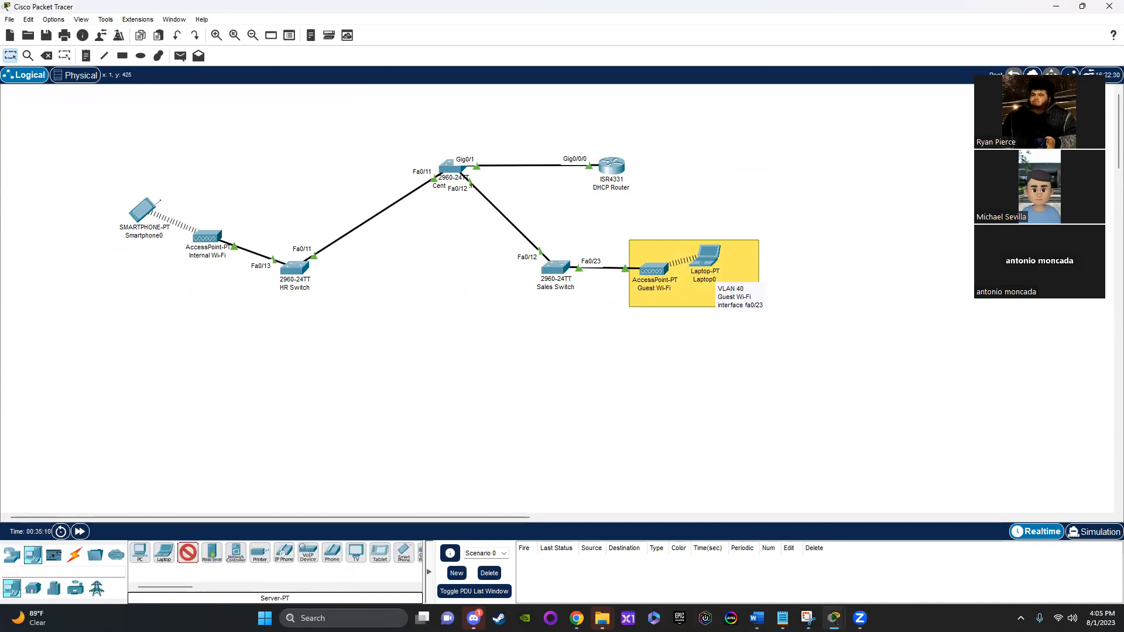
left_click(77, 286)
left_click_drag(76, 295, 119, 305)
mouse_move(299, 268)
left_mouse_down()
mouse_move(312, 280)
mouse_move(316, 272)
left_mouse_up()
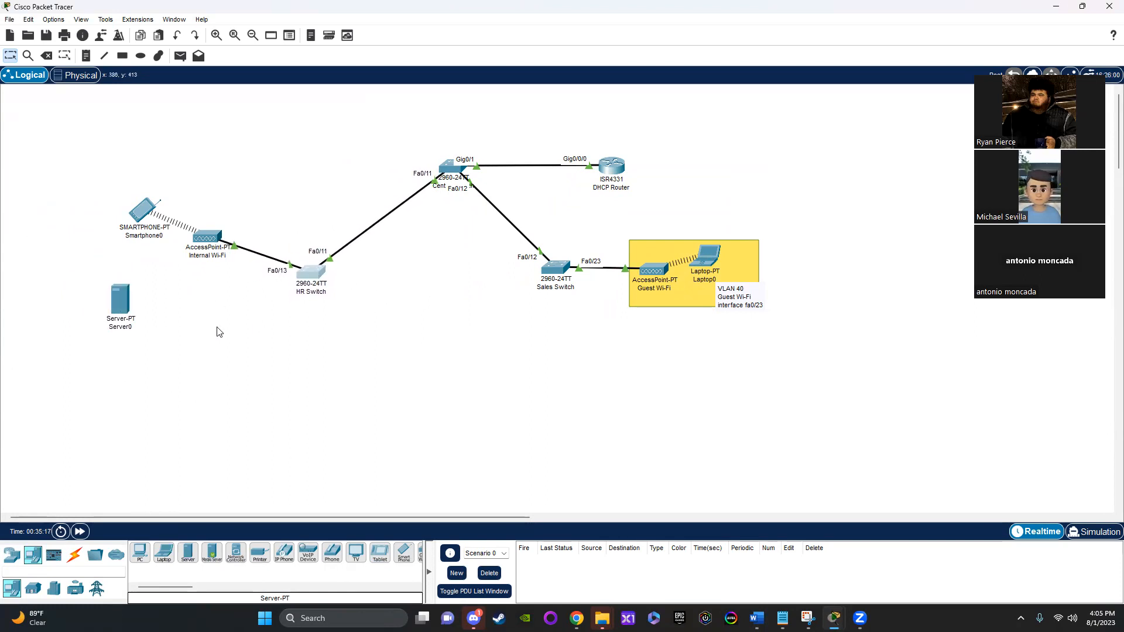
Step: Connect the HR Switch's FastEthernet0/12 to the server's FastEthernet0 with a copper straight-through cable and fast-forward the simulation time
left_click(75, 557)
left_click(188, 553)
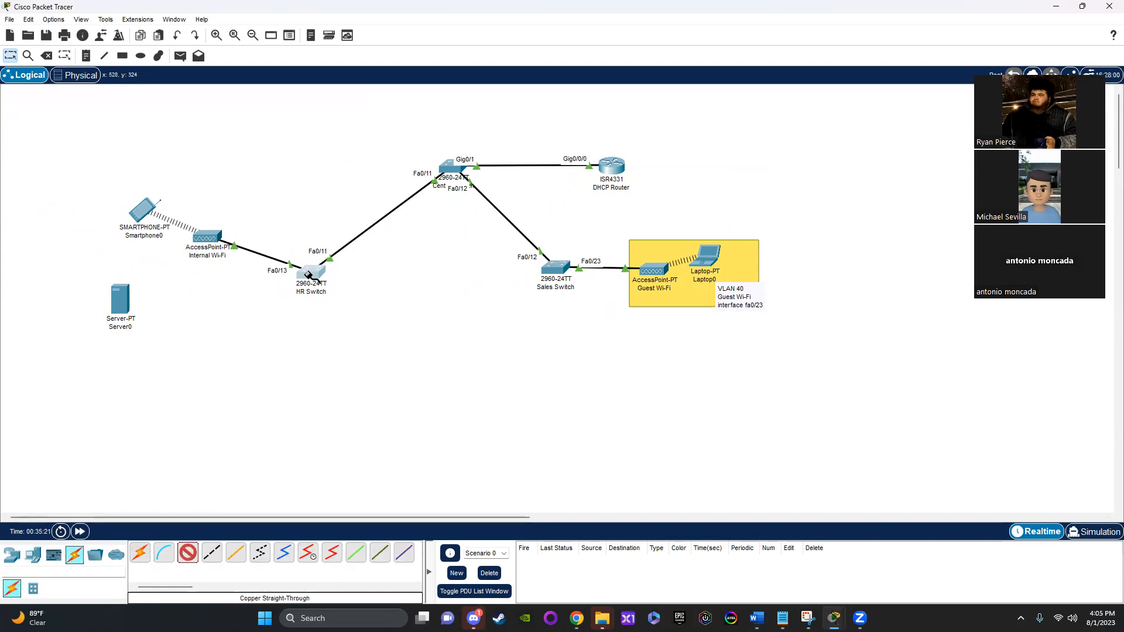
left_click(309, 275)
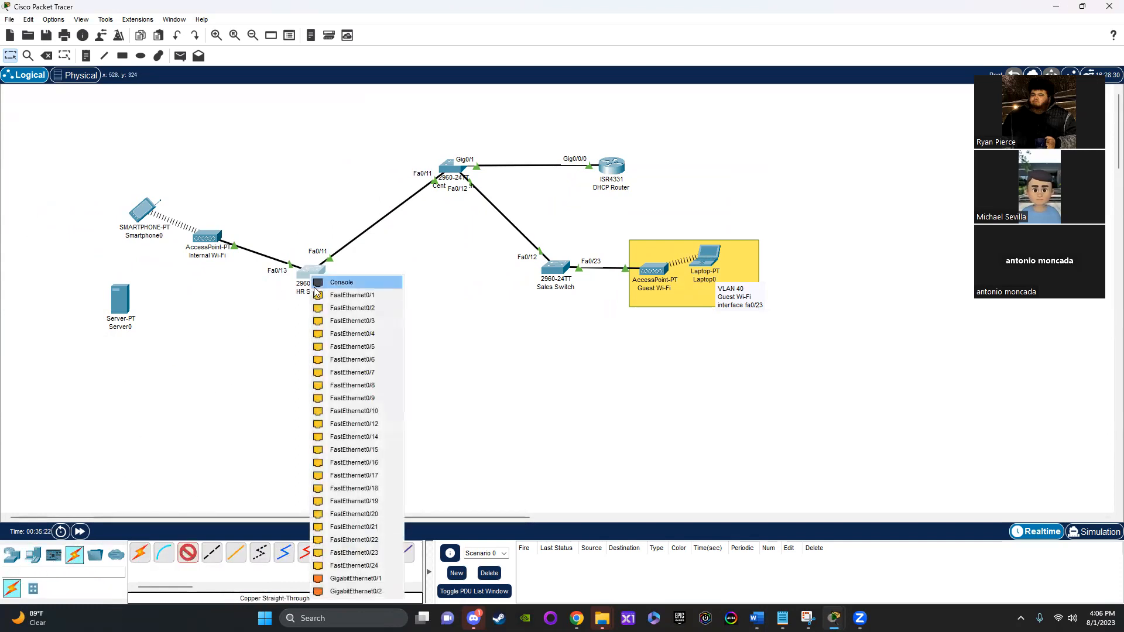
left_click(365, 430)
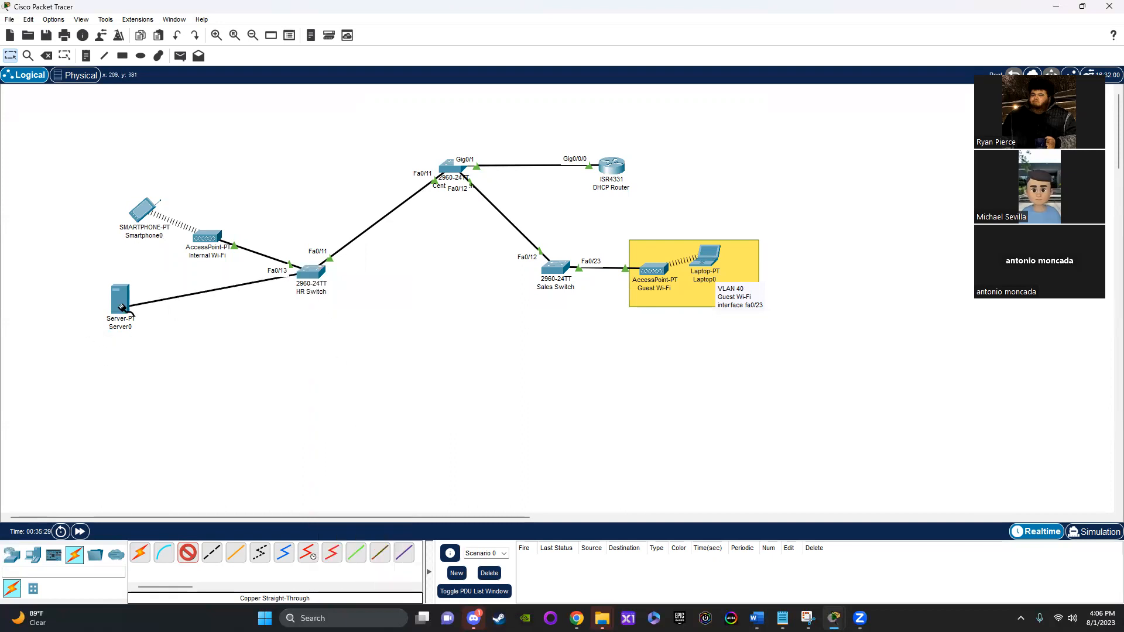
left_click(122, 307)
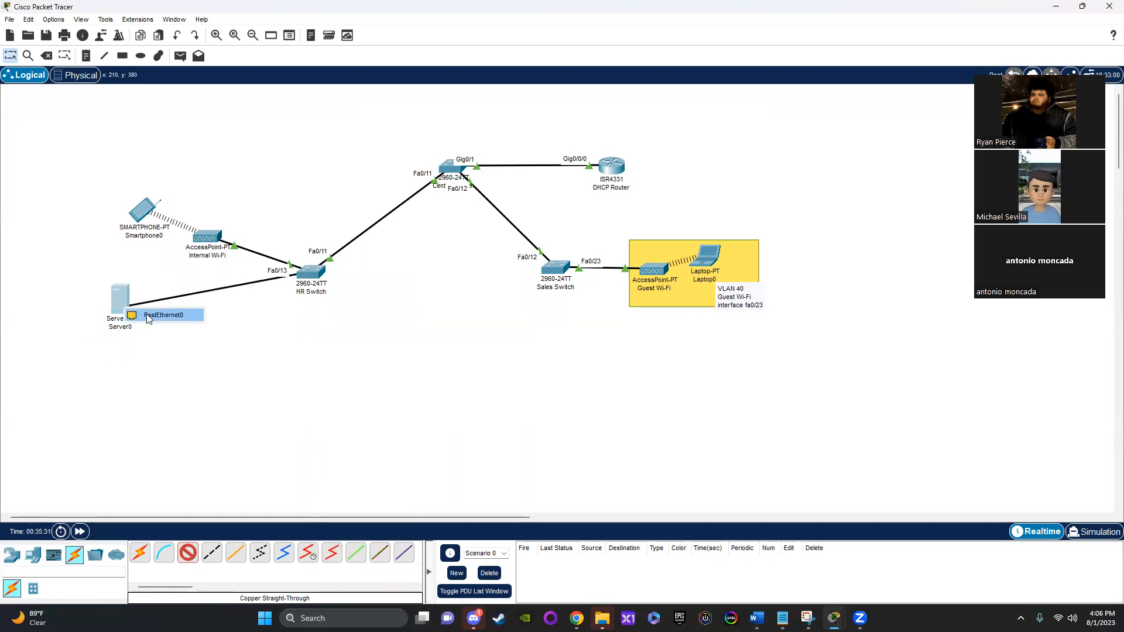
left_click(149, 318)
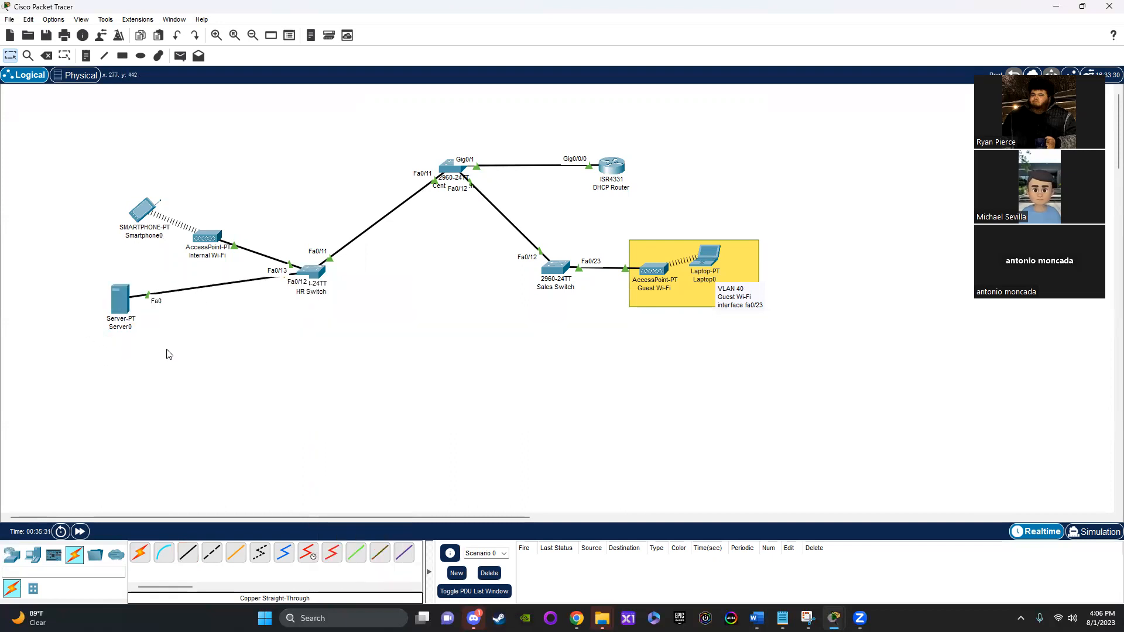
left_click(73, 533)
Step: Rename the server "Web Server"
left_click(116, 326)
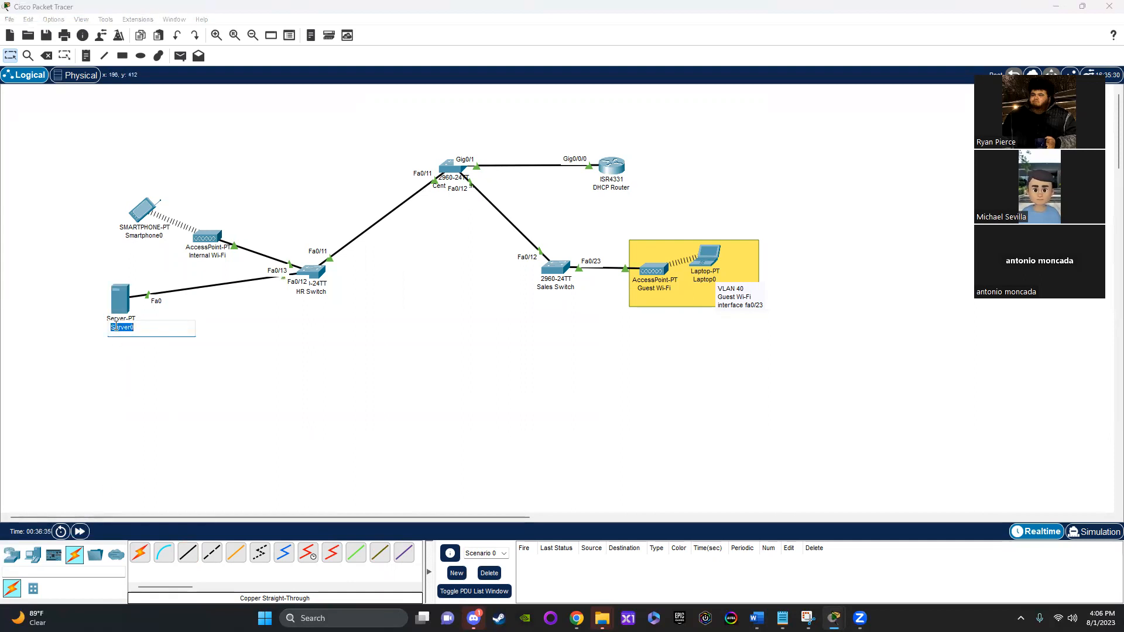
type("Web Server")
key("Return")
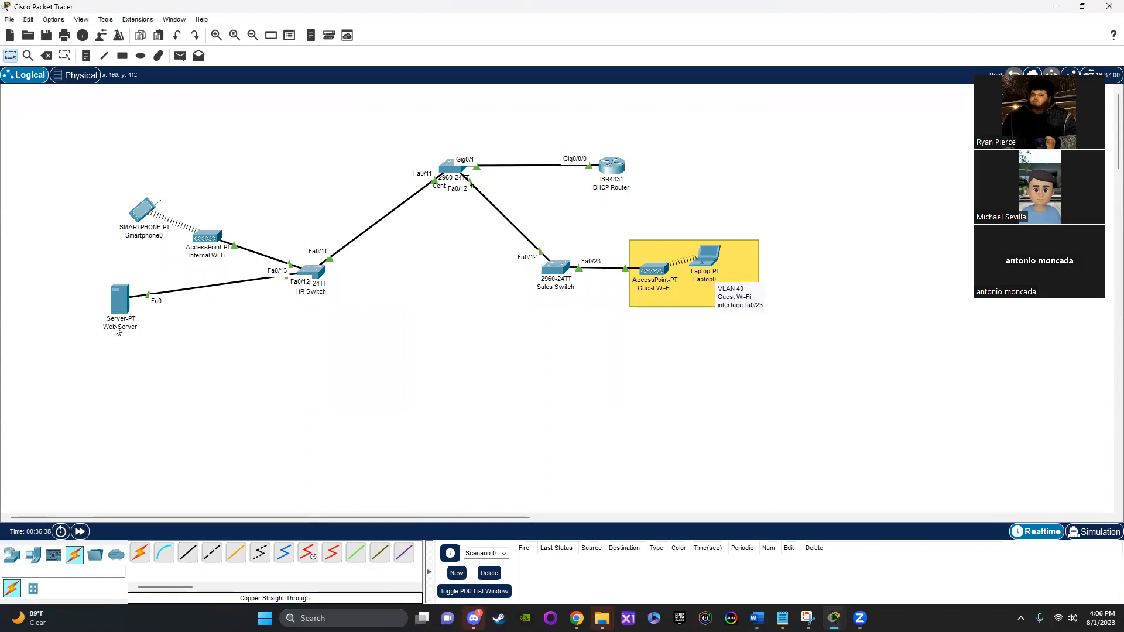
Step: Configure the Web Server with static IPv4 address 192.168.1.254, subnet mask 255.255.255.0 and default gateway 192.168.1.1
left_click(120, 300)
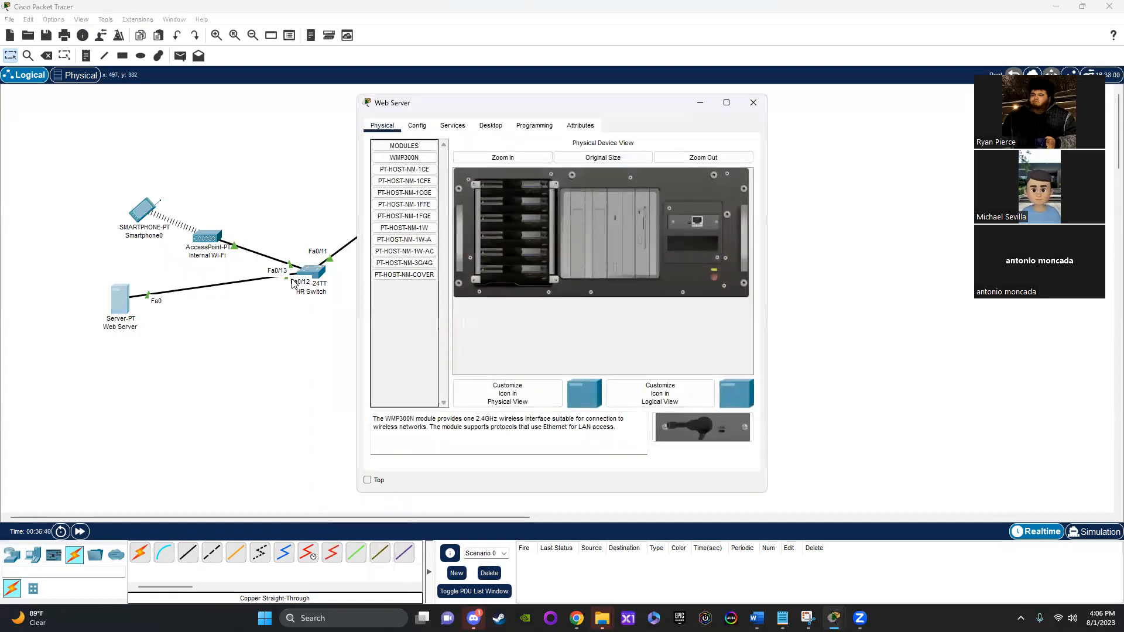
left_click(417, 126)
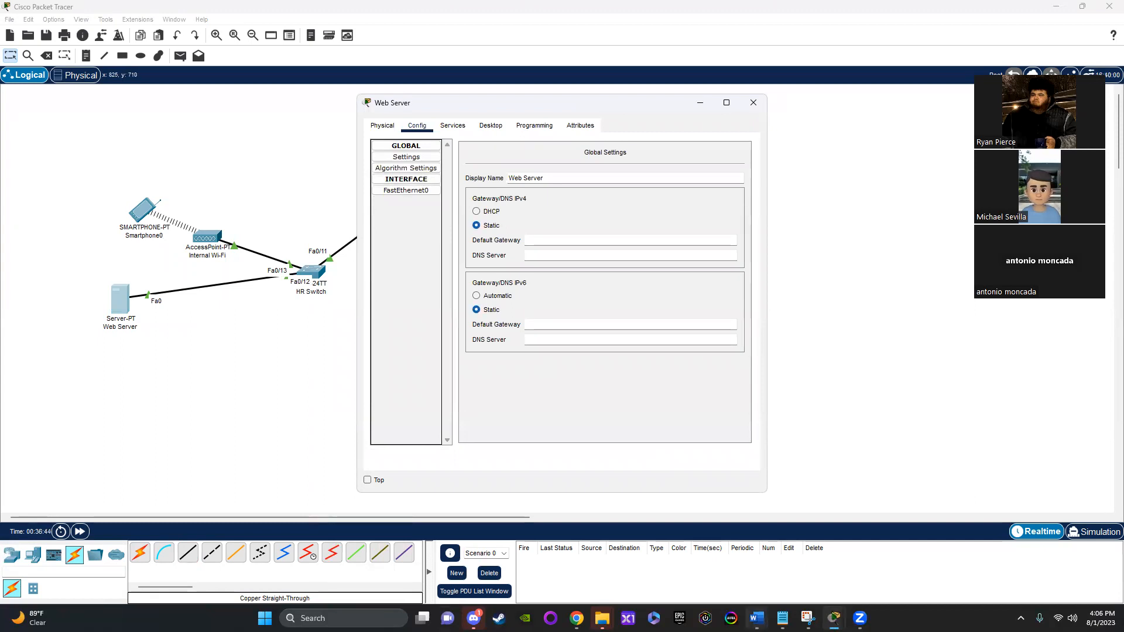
left_click(757, 618)
left_click(903, 580)
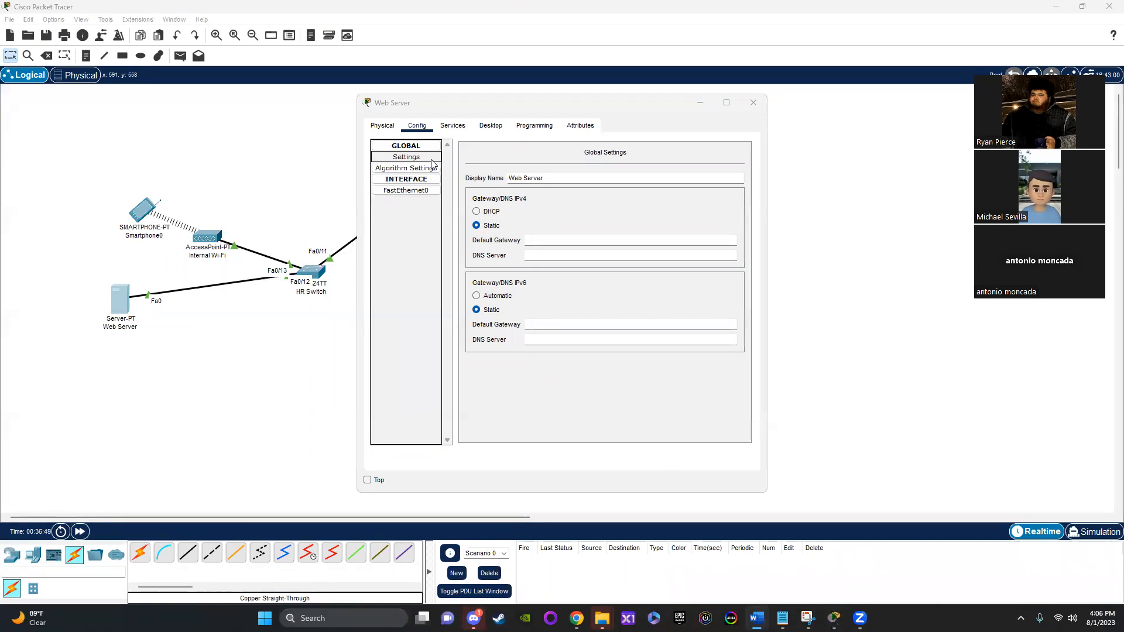
left_click(491, 125)
left_click(408, 165)
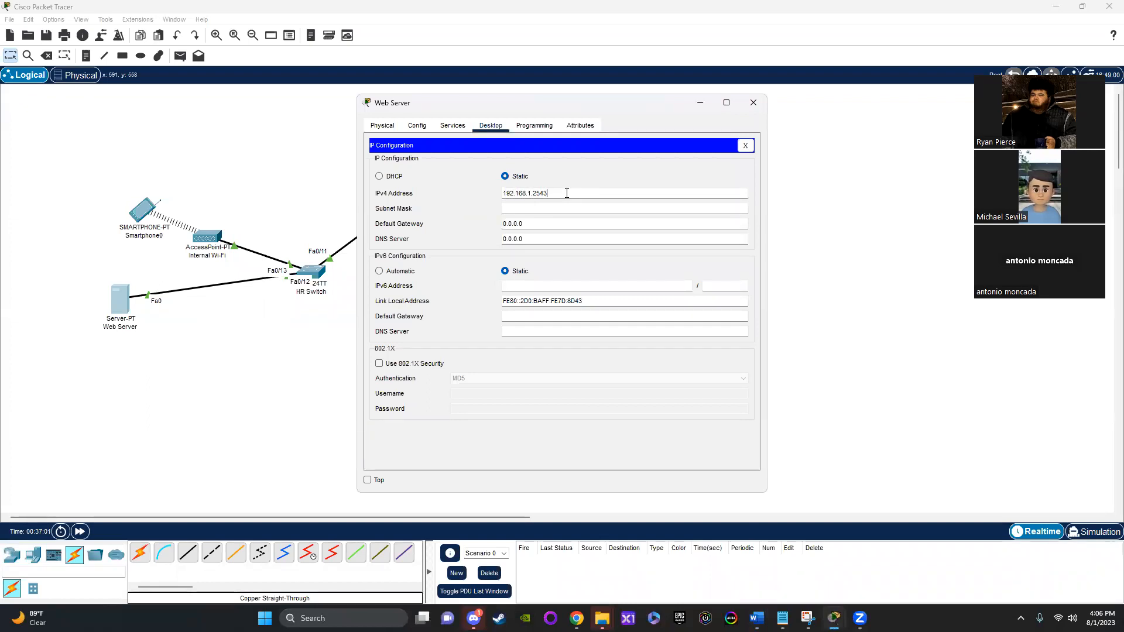
left_click(565, 212)
key("Tab")
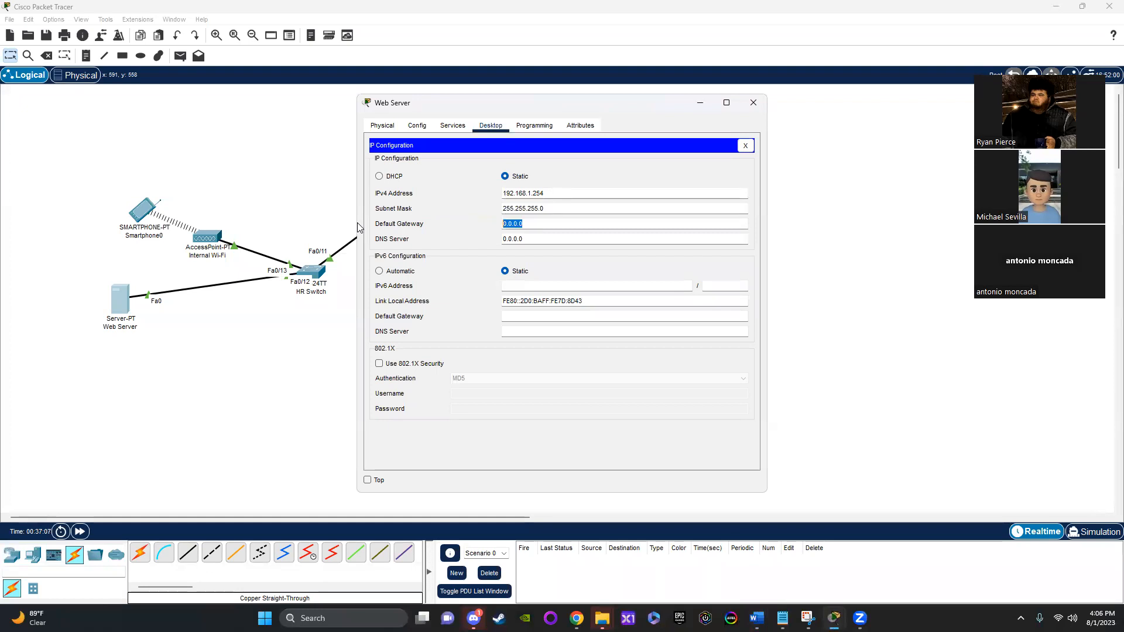
key("BackSpace")
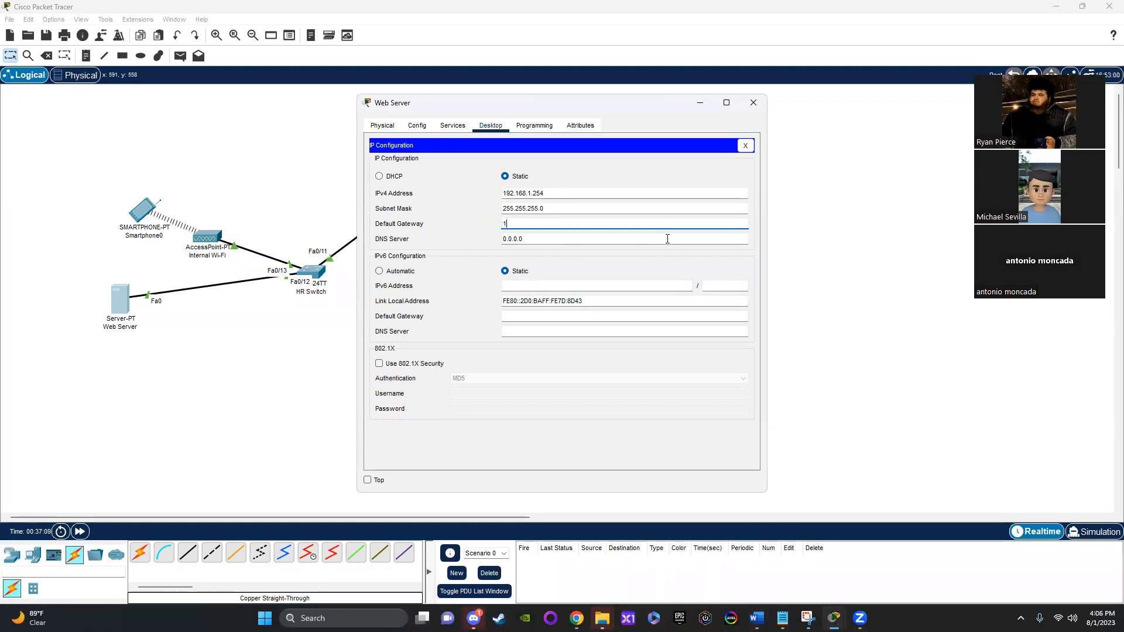
type("192.168.1.1")
left_click(753, 103)
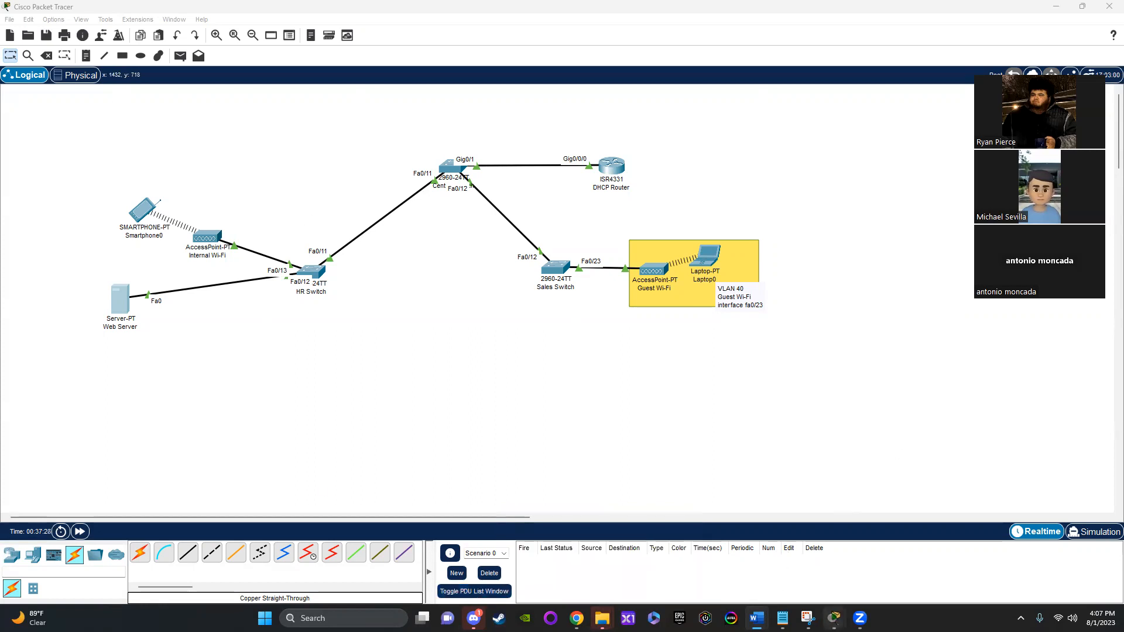
Step: Add two PCs side by side in the workspace below the HR Switch
mouse_move(834, 618)
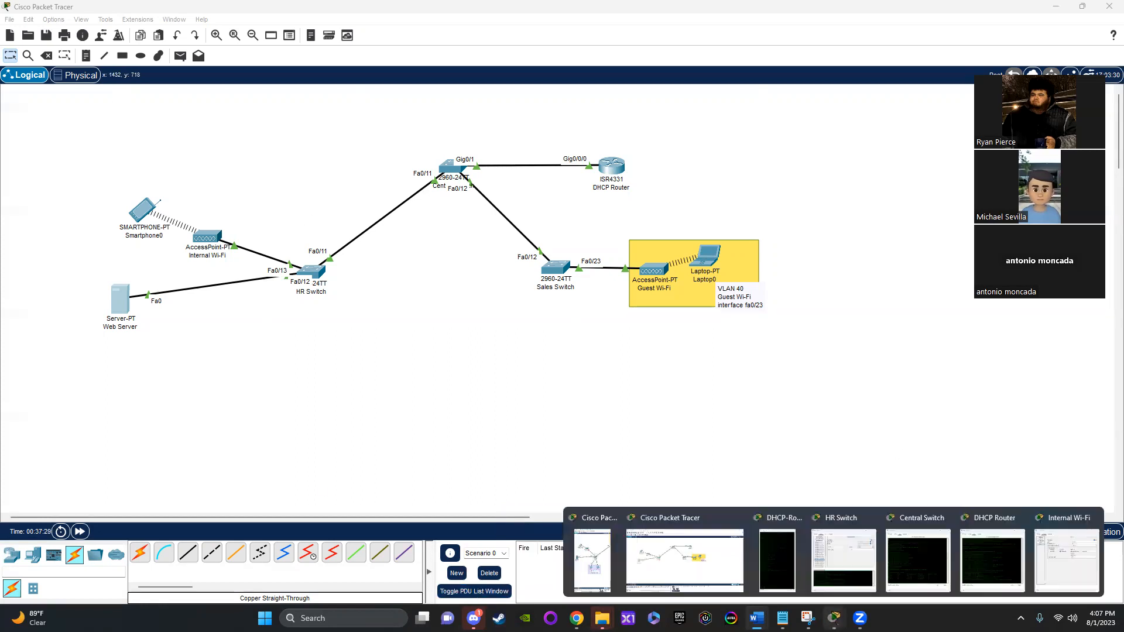
left_click(610, 565)
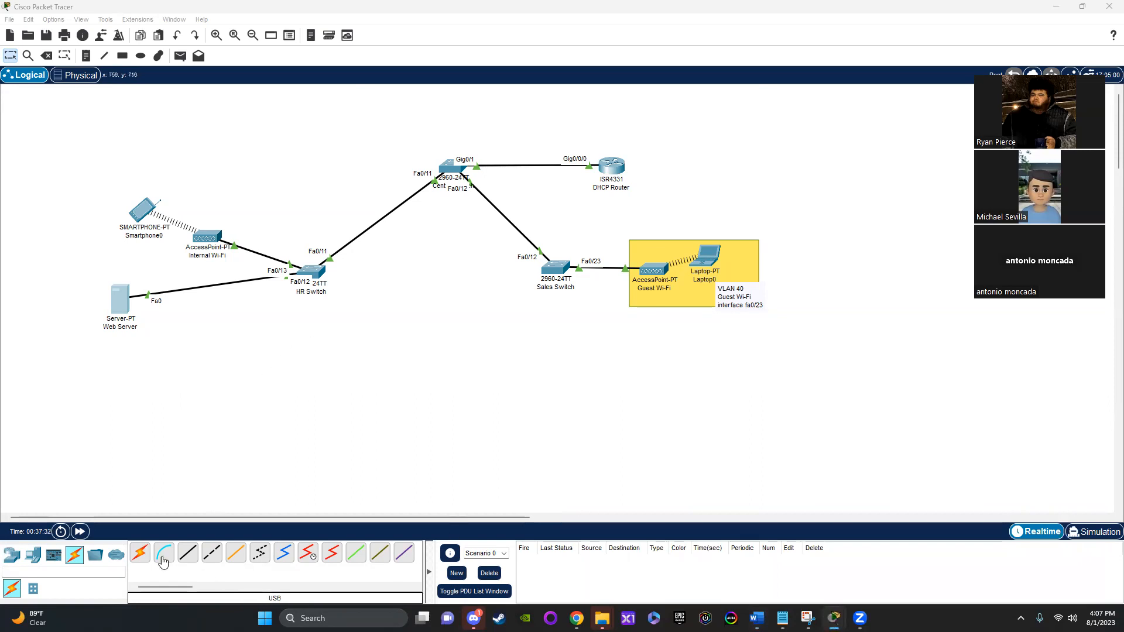
left_click(34, 557)
left_click(140, 552)
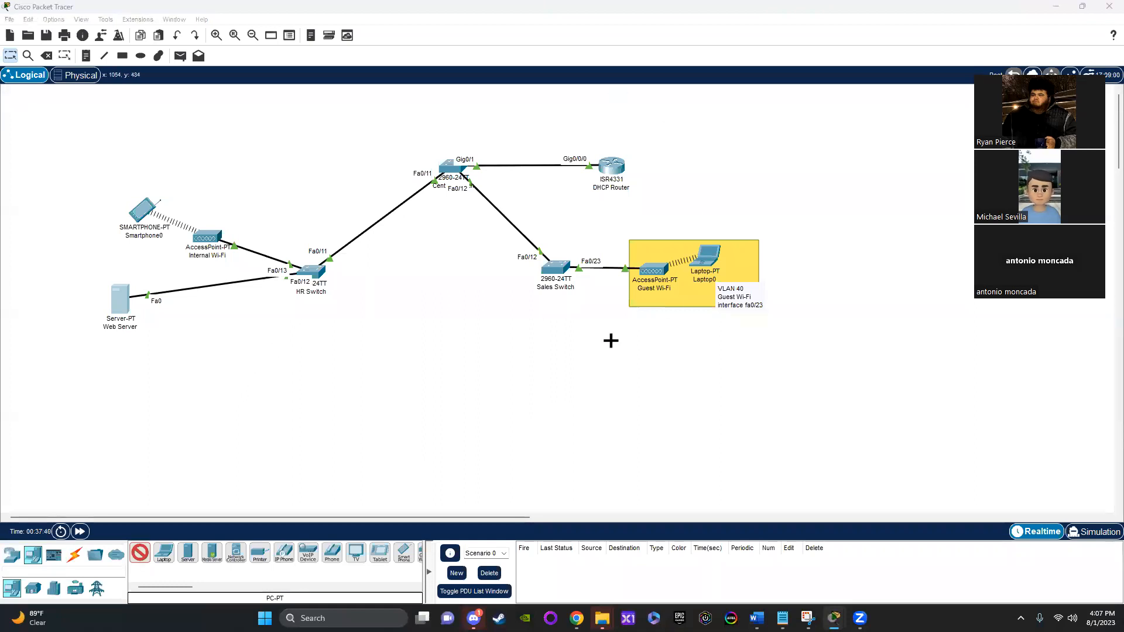
left_click(266, 339)
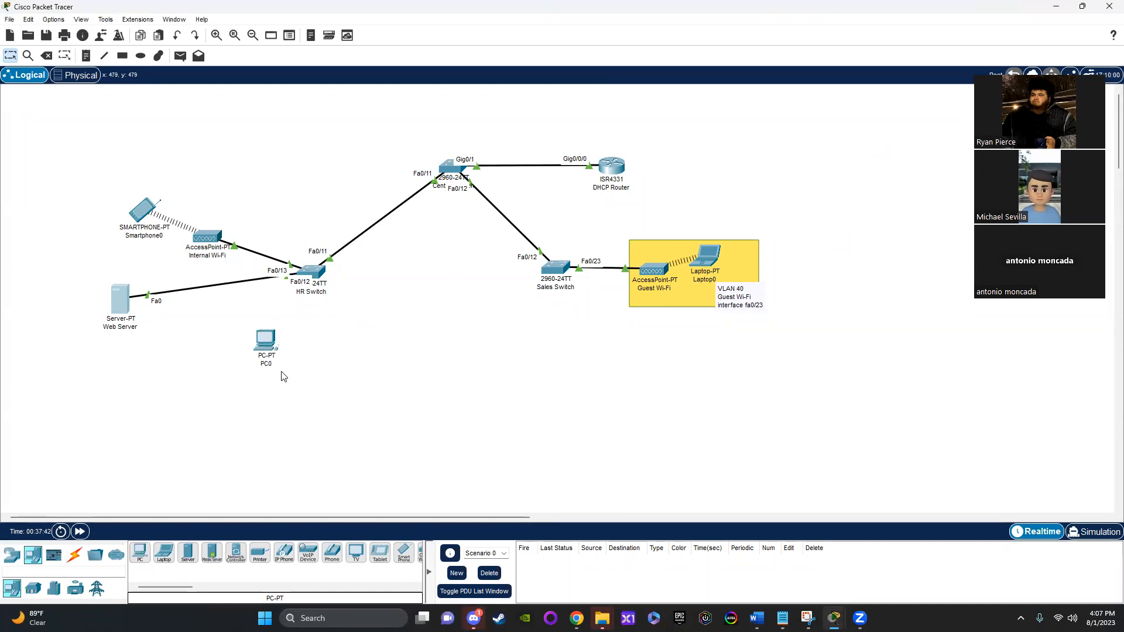
left_click(333, 348)
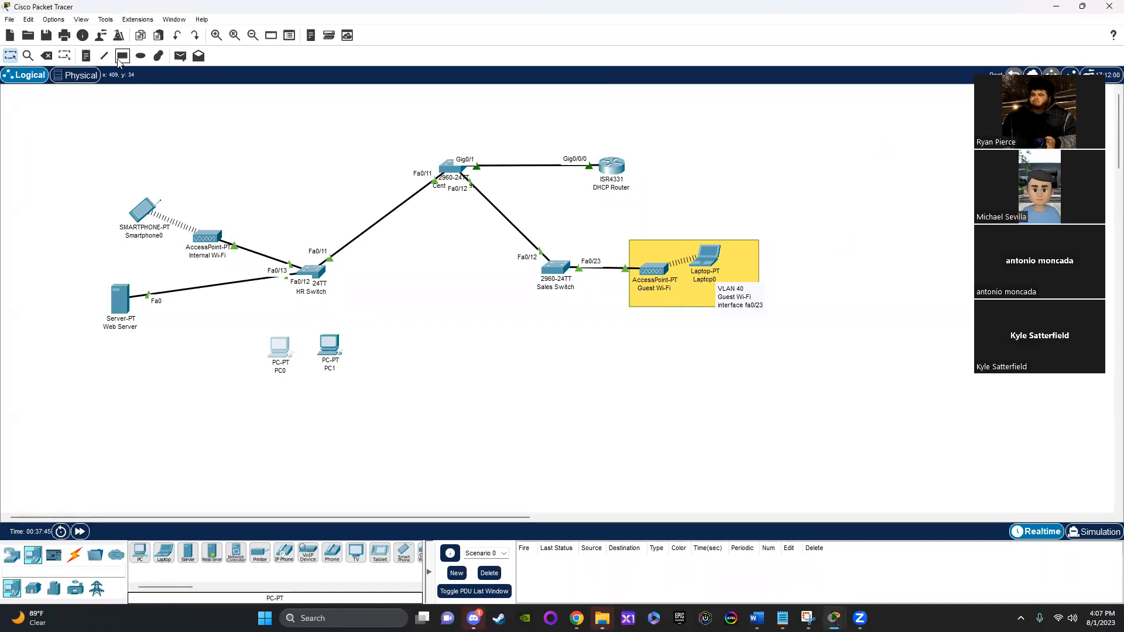
Step: Start a rectangle shape and set its outline color to dark blue
left_click(122, 56)
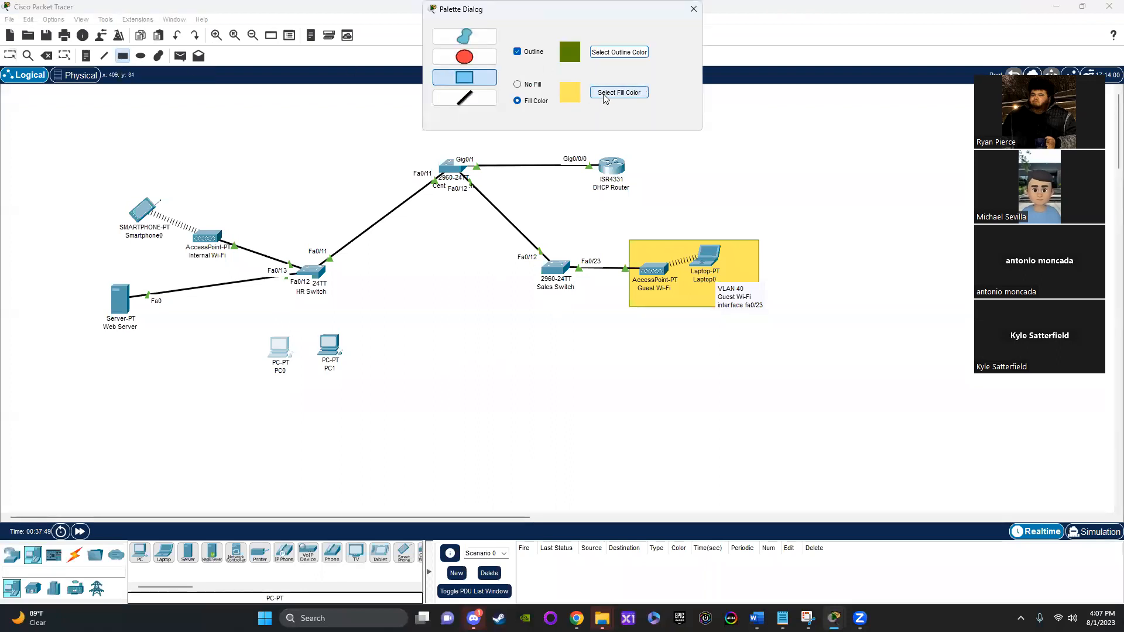
left_click(622, 54)
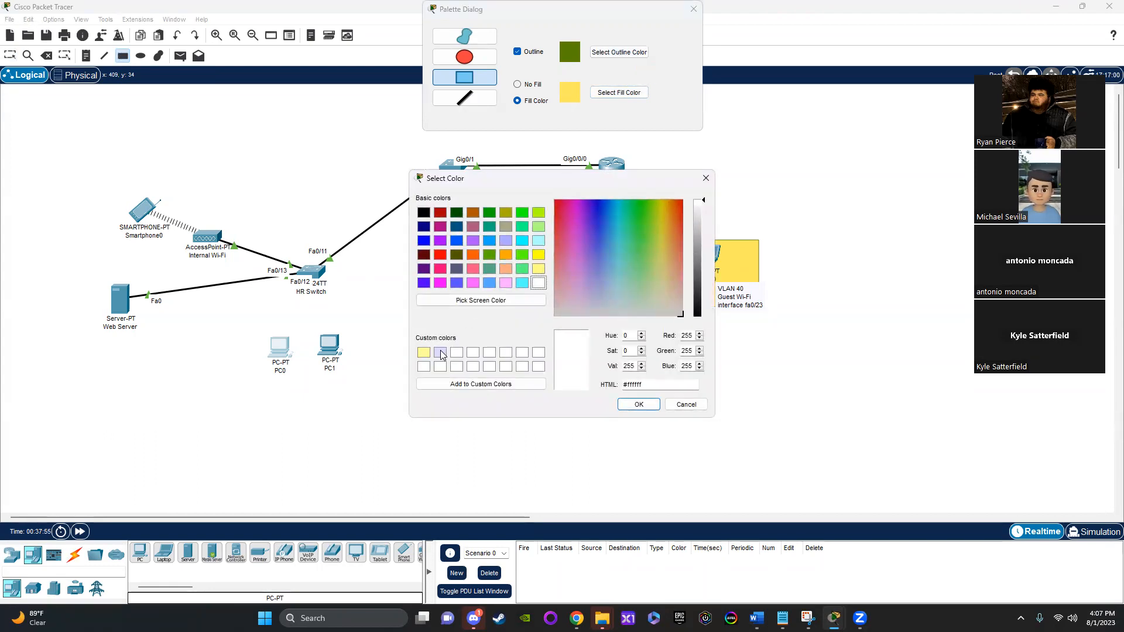
left_click(440, 352)
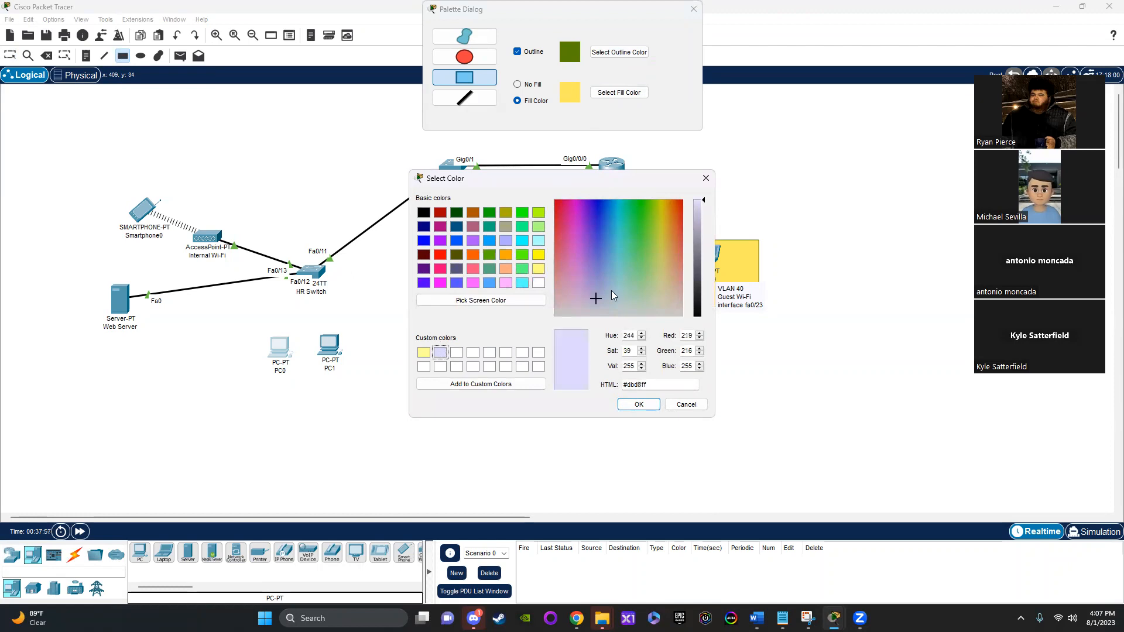
left_click_drag(601, 224, 597, 219)
left_click_drag(704, 215, 697, 265)
left_click(639, 404)
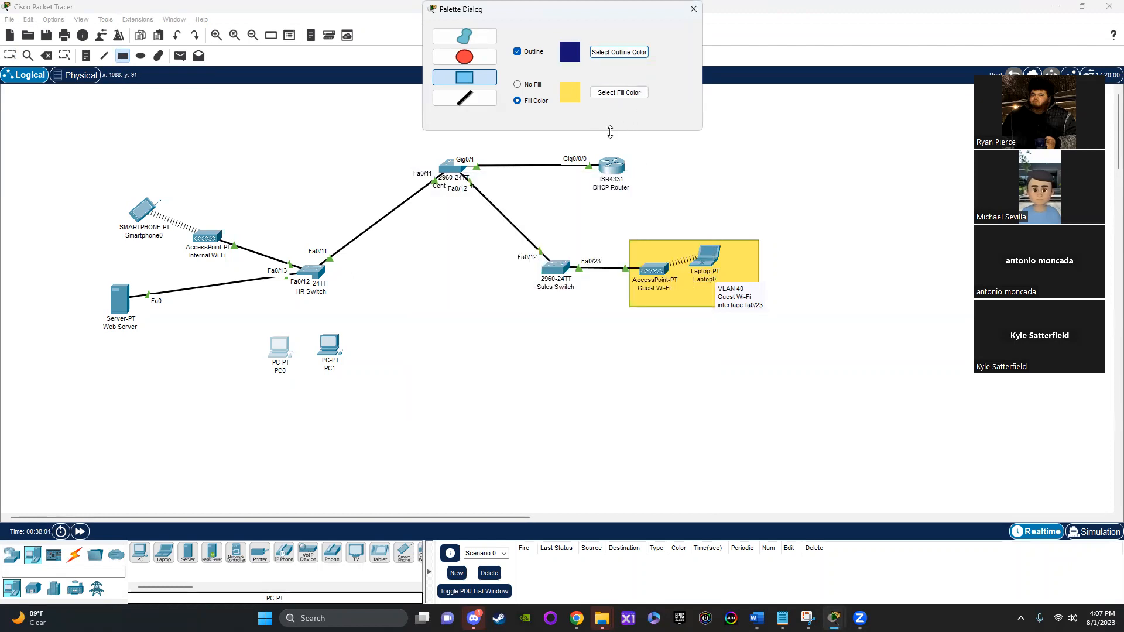
Step: Set the fill color to pale lavender #dbd8ff and draw a rectangle around the two PCs below the HR Switch
left_click(620, 93)
left_click(440, 352)
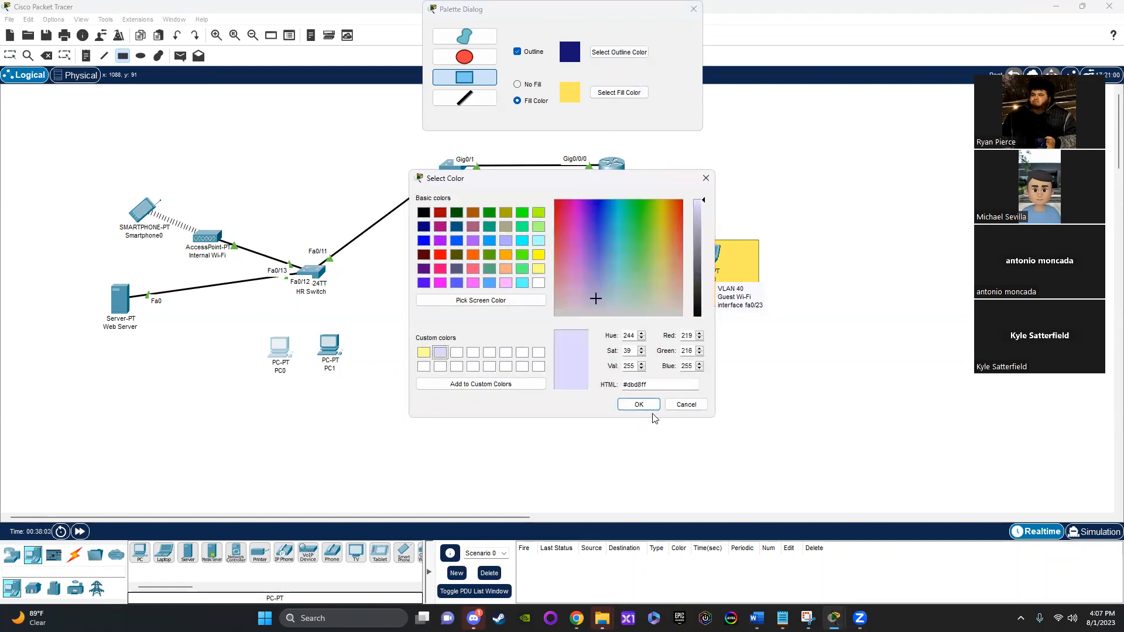
left_click(638, 404)
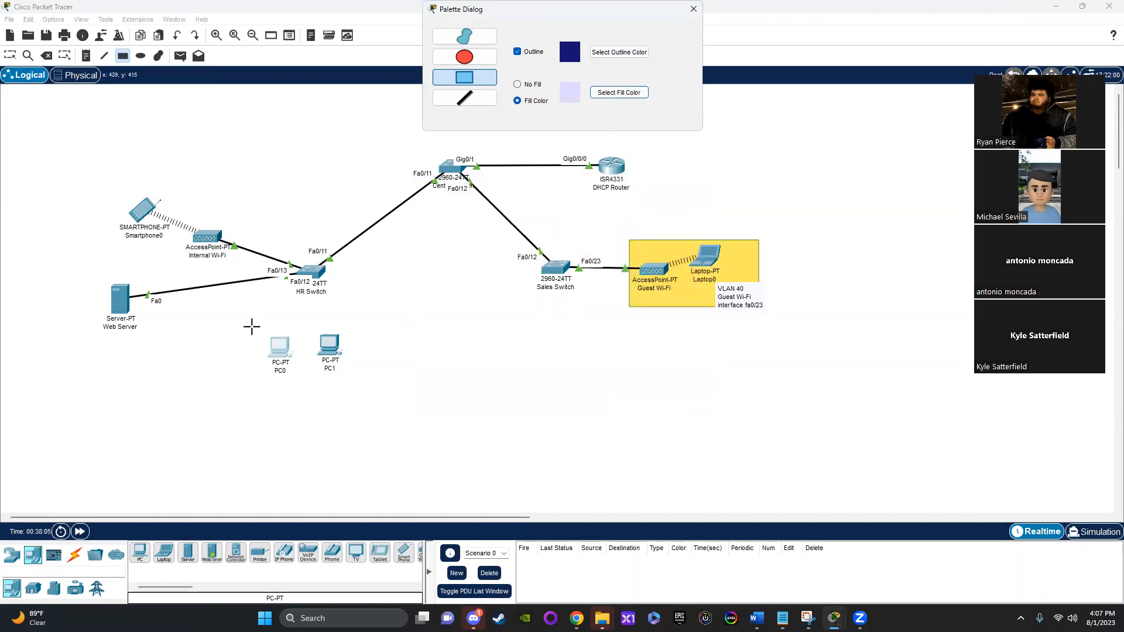
left_click_drag(251, 324, 371, 419)
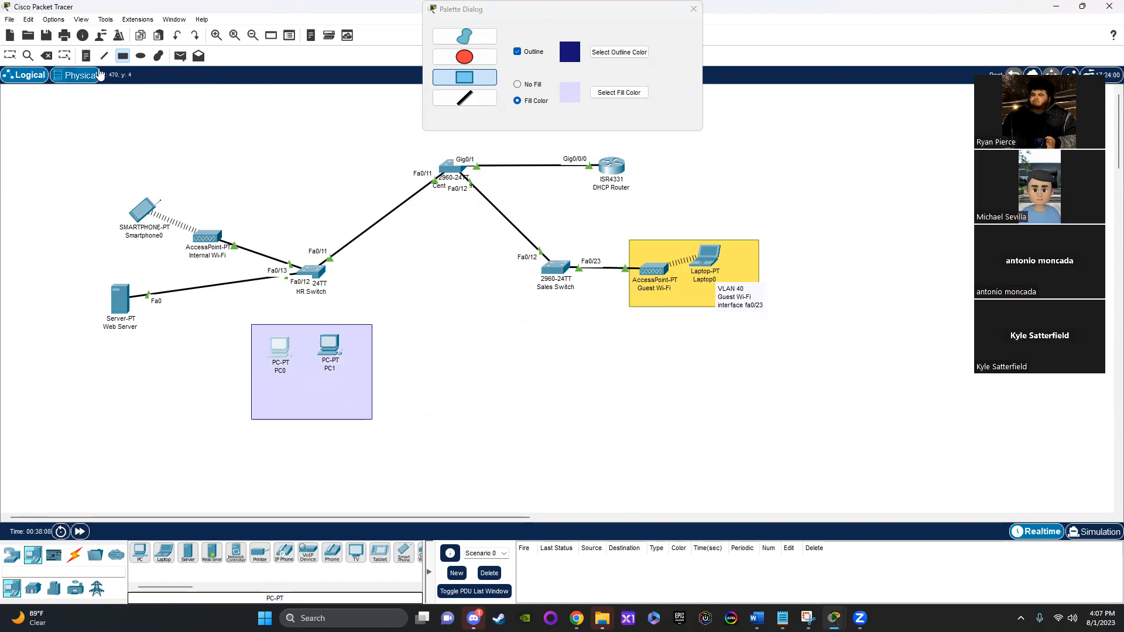
Step: Place a three-line note "VLAN 30", "HR", "interface fa0/1 - 10" centered beneath the PCs in the lavender rectangle, and nudge PC1 into line
left_click(88, 56)
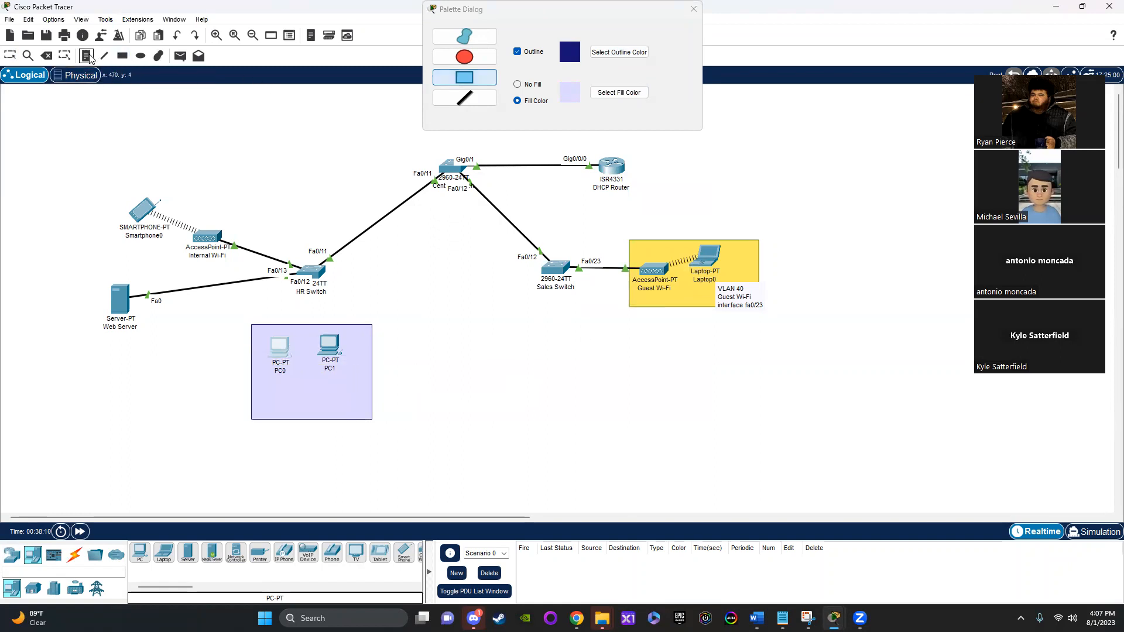
left_click(260, 386)
type("VLAN 30")
key("Return")
type("HR")
key("Return")
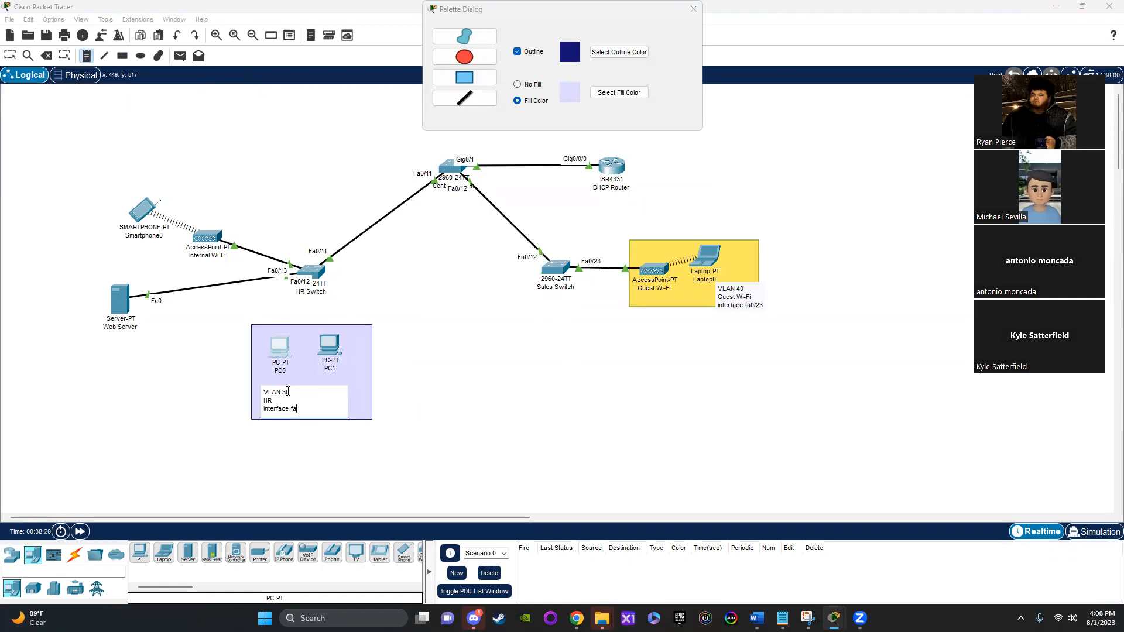
type("interface fa0/1 - 10")
left_click(10, 55)
left_click_drag(296, 404, 312, 400)
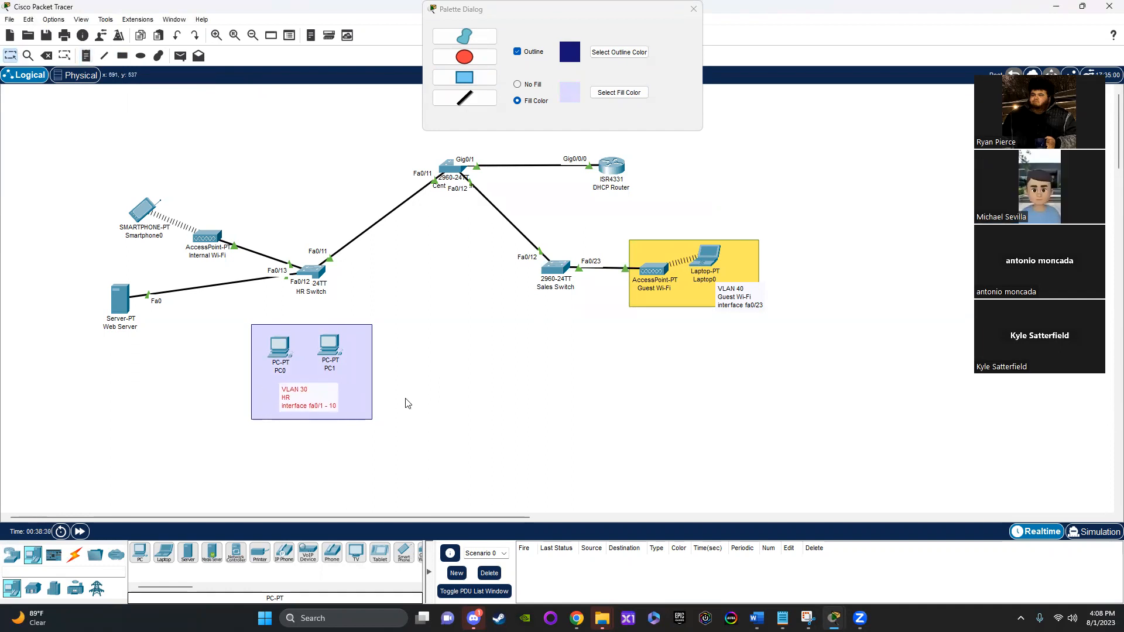
left_click_drag(335, 350, 336, 352)
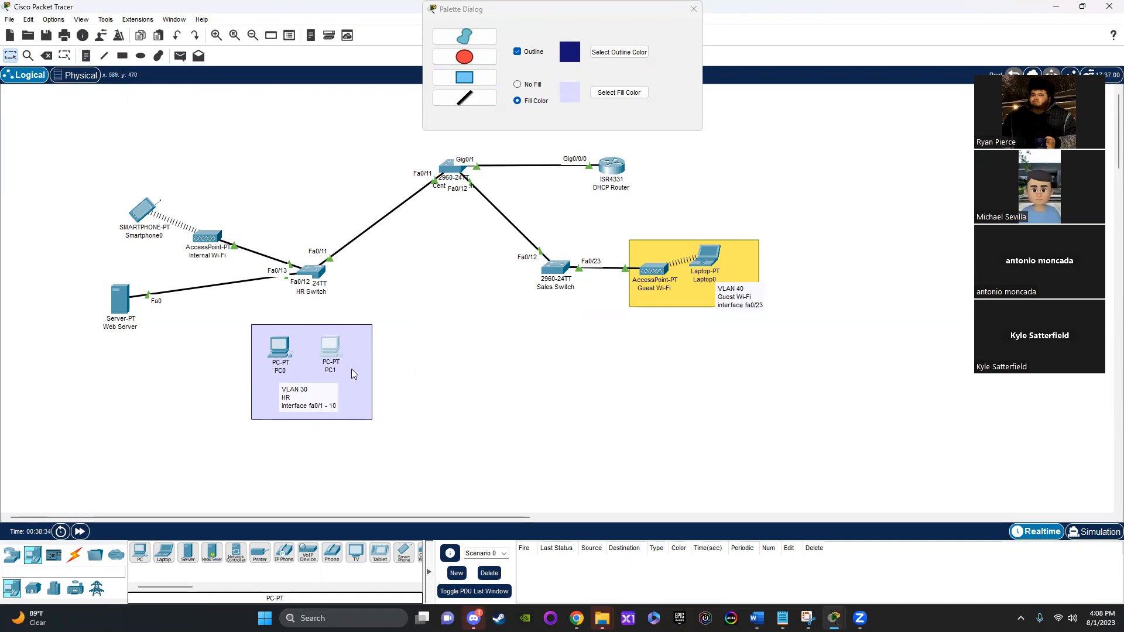
Step: Connect PC0's FastEthernet0 to the HR Switch's FastEthernet0/1 with a copper straight-through cable
left_click(74, 553)
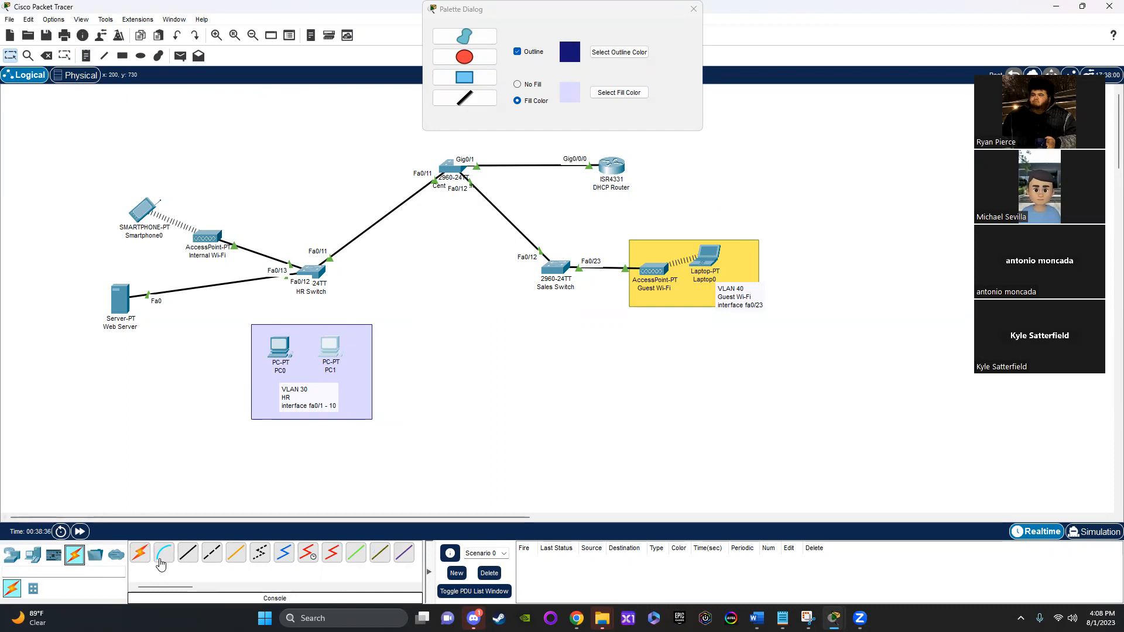
left_click(188, 553)
left_click(286, 347)
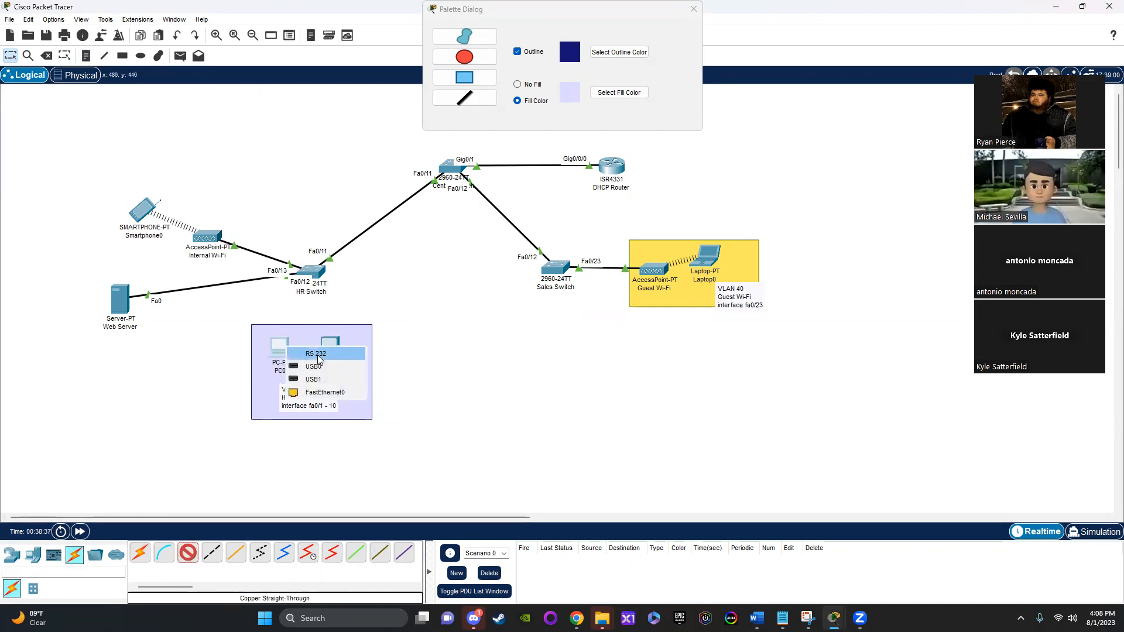
left_click(321, 392)
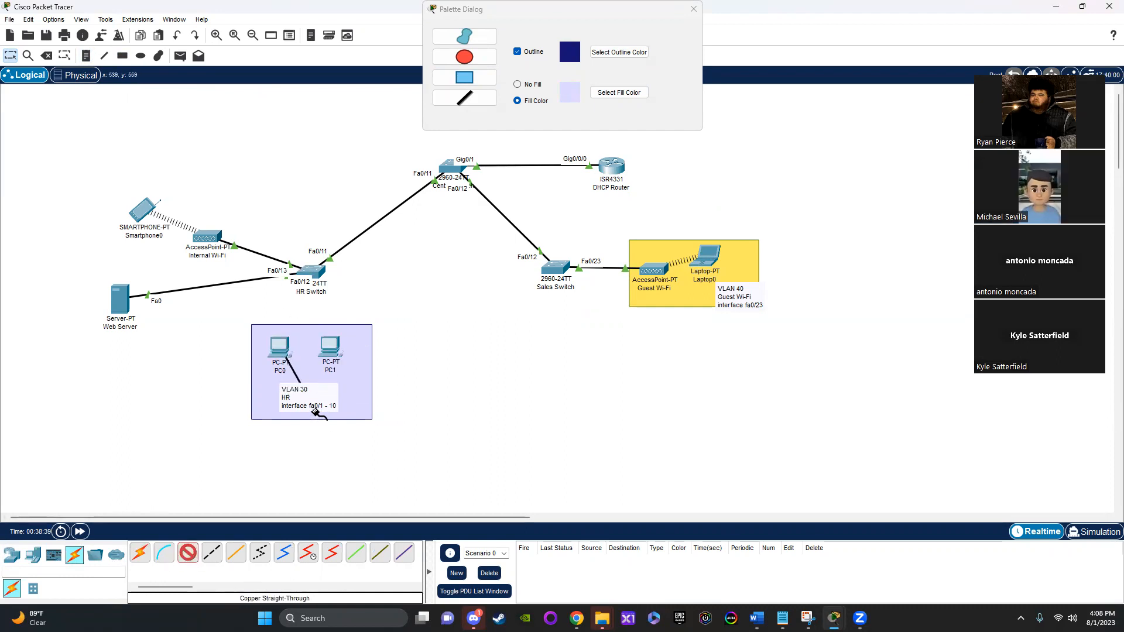
left_click(314, 271)
left_click(357, 296)
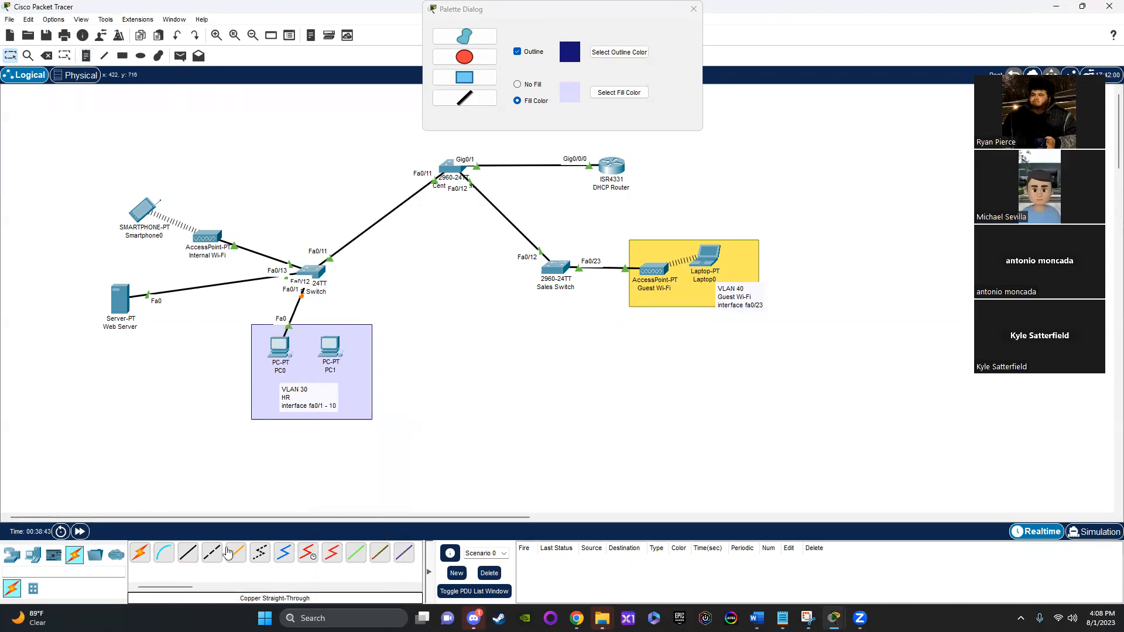
Step: Connect PC1's FastEthernet0 to the HR Switch's FastEthernet0/2 with a copper straight-through cable
left_click(188, 553)
left_click(337, 350)
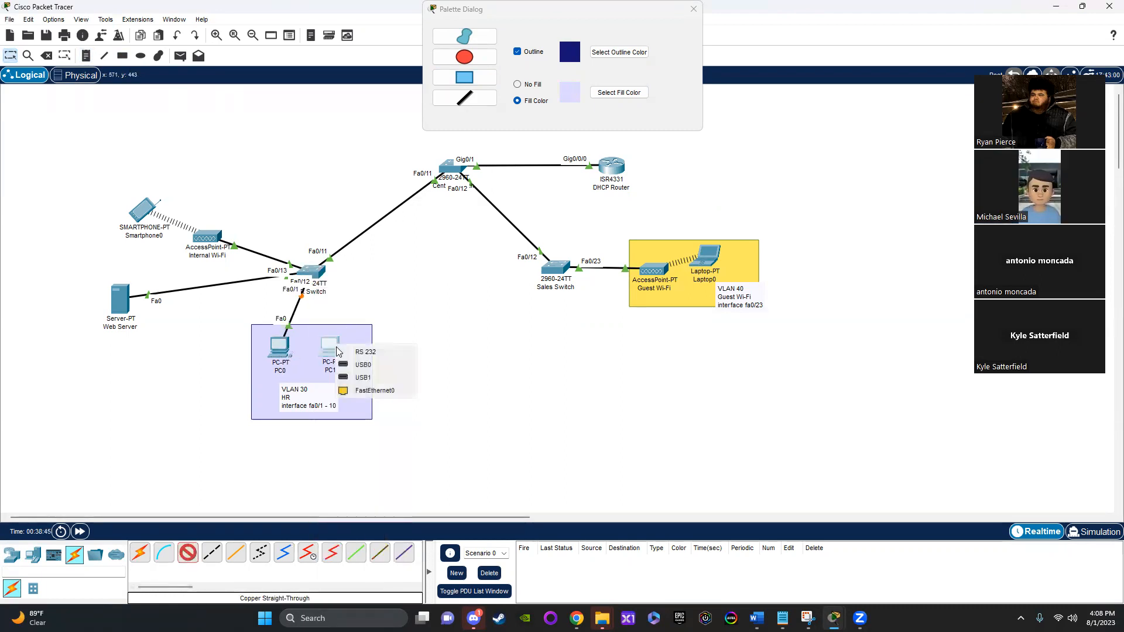
left_click(370, 391)
left_click(313, 275)
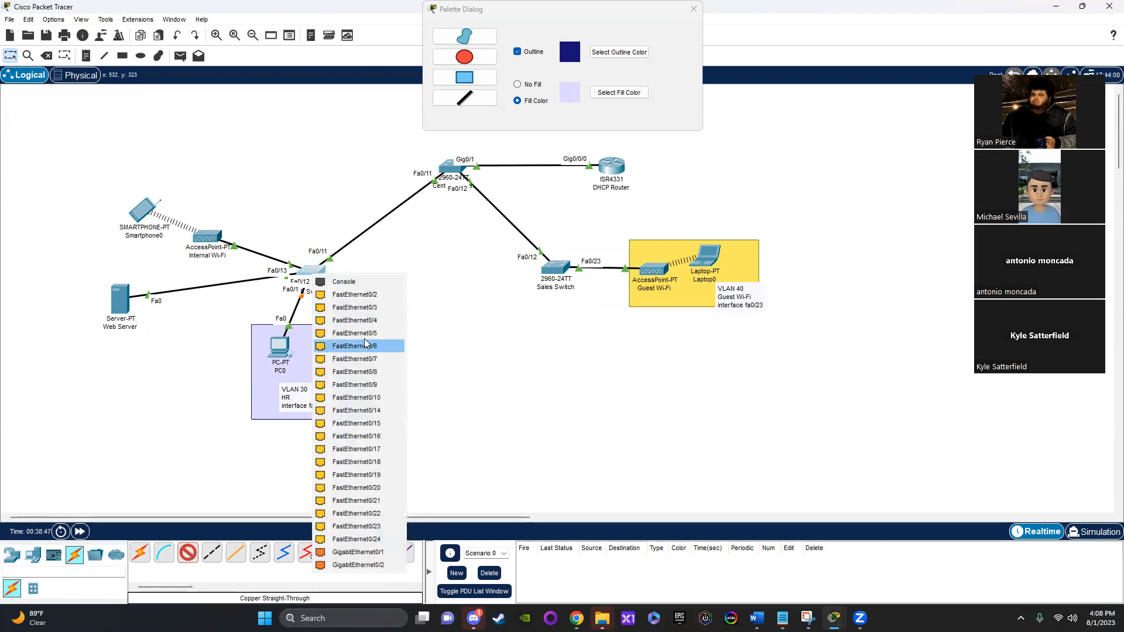
left_click(354, 294)
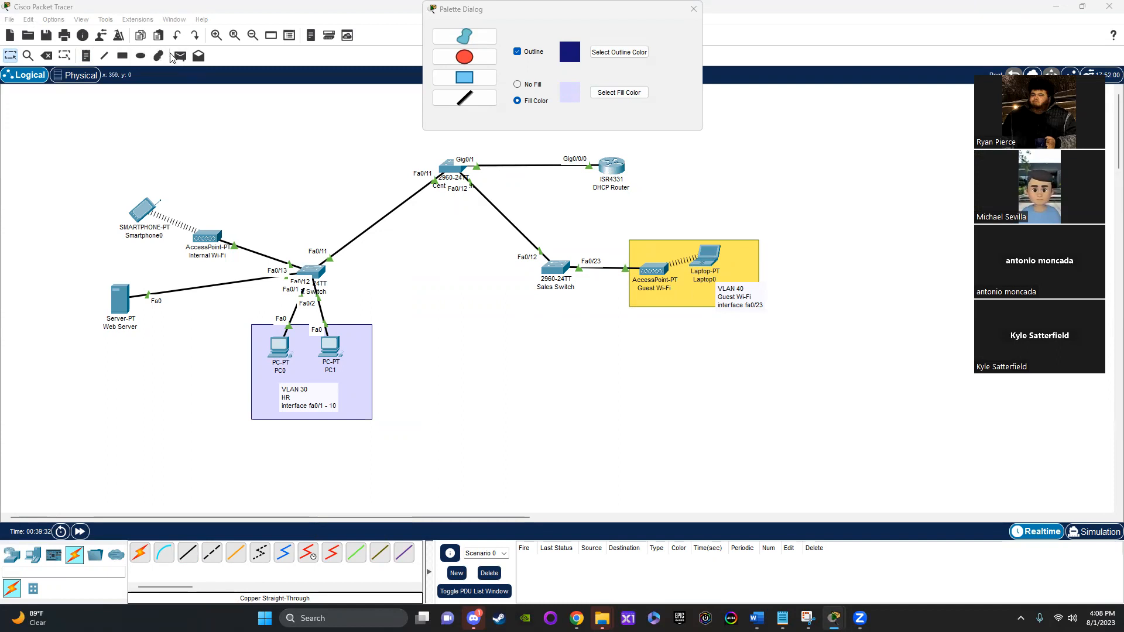
Step: Add three PCs in a row below the Sales Switch, with two grouped together and the third set apart
left_click(123, 56)
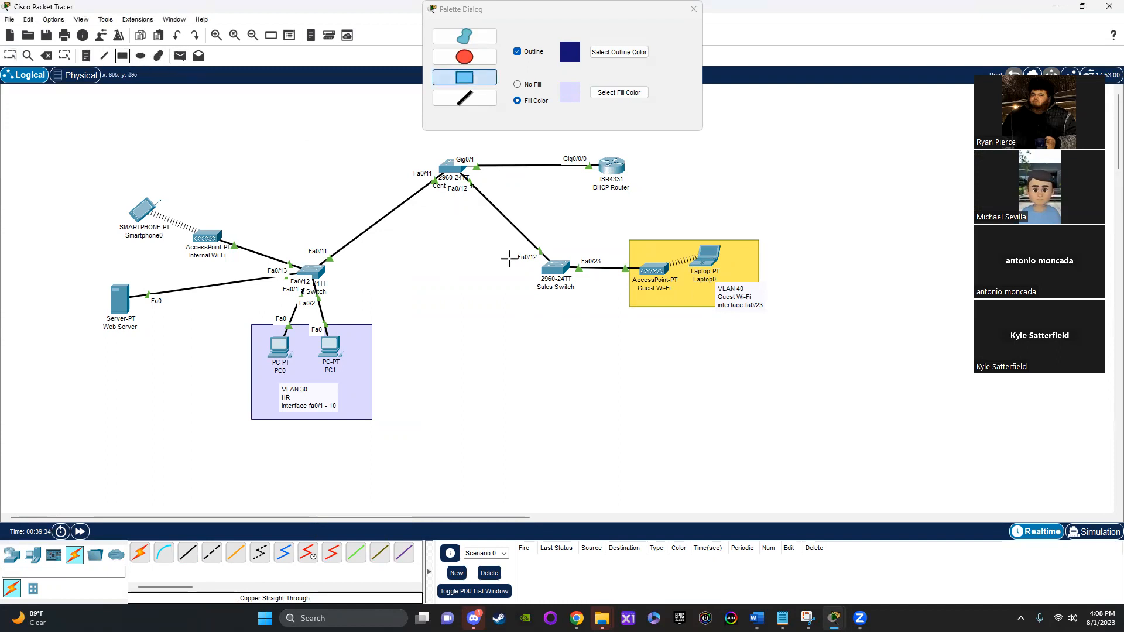
left_click(26, 555)
left_click(139, 553)
left_click(501, 345)
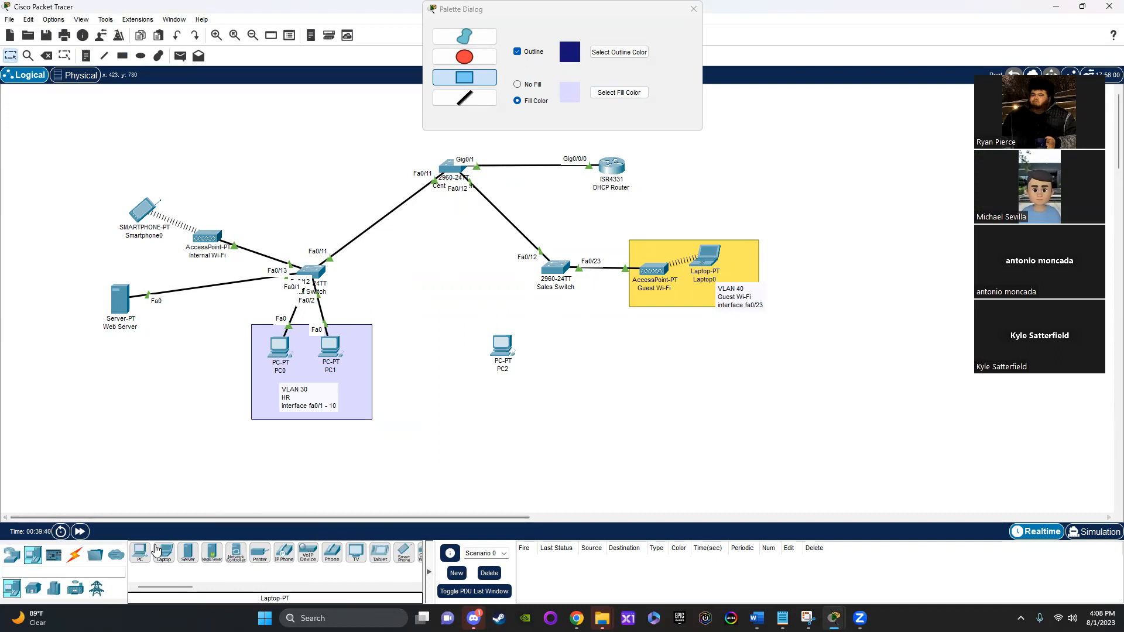
left_click(140, 558)
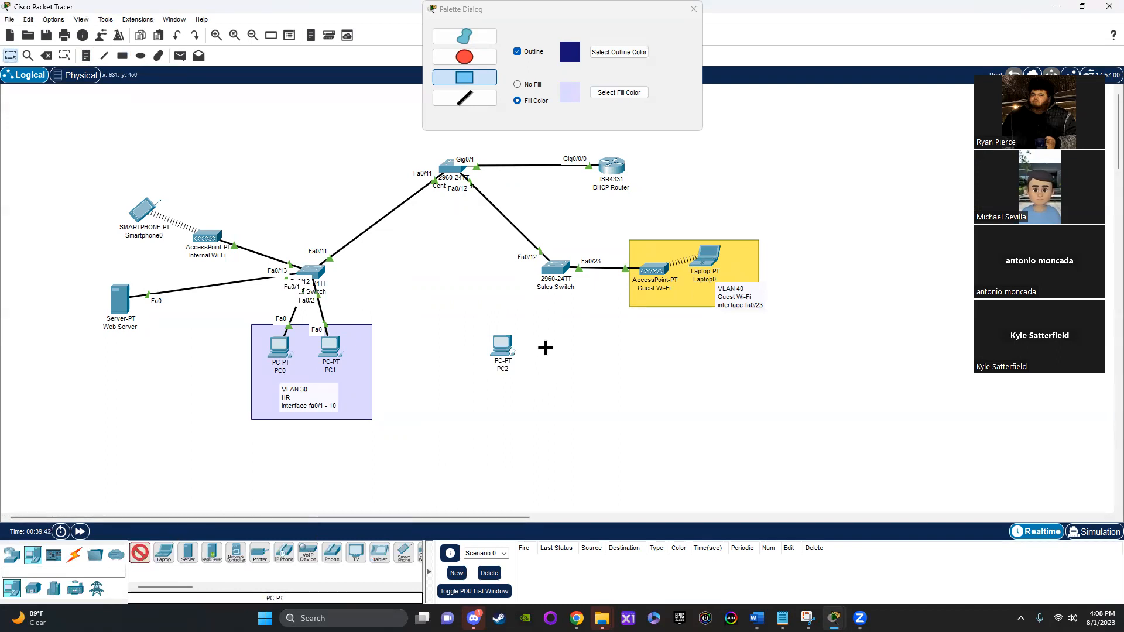
left_click(544, 348)
left_click_drag(547, 351, 549, 348)
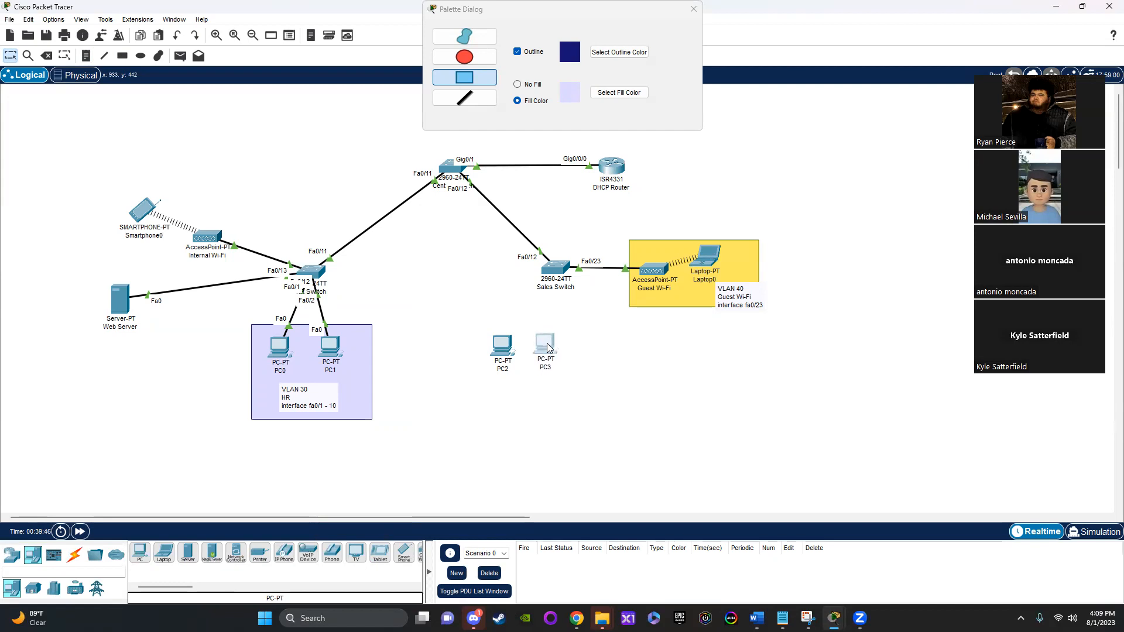
left_click(140, 558)
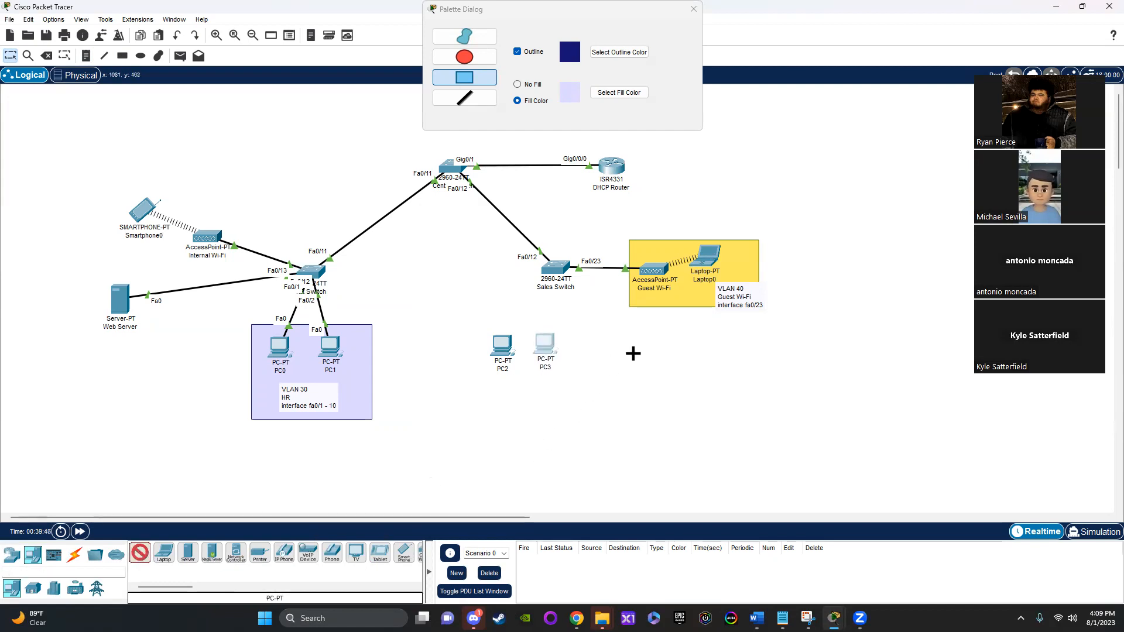
left_click(633, 353)
left_click_drag(637, 350, 633, 352)
left_click_drag(550, 349, 560, 351)
Step: Start another rectangle shape and set its outline color to dark olive yellow #767201
left_click(122, 55)
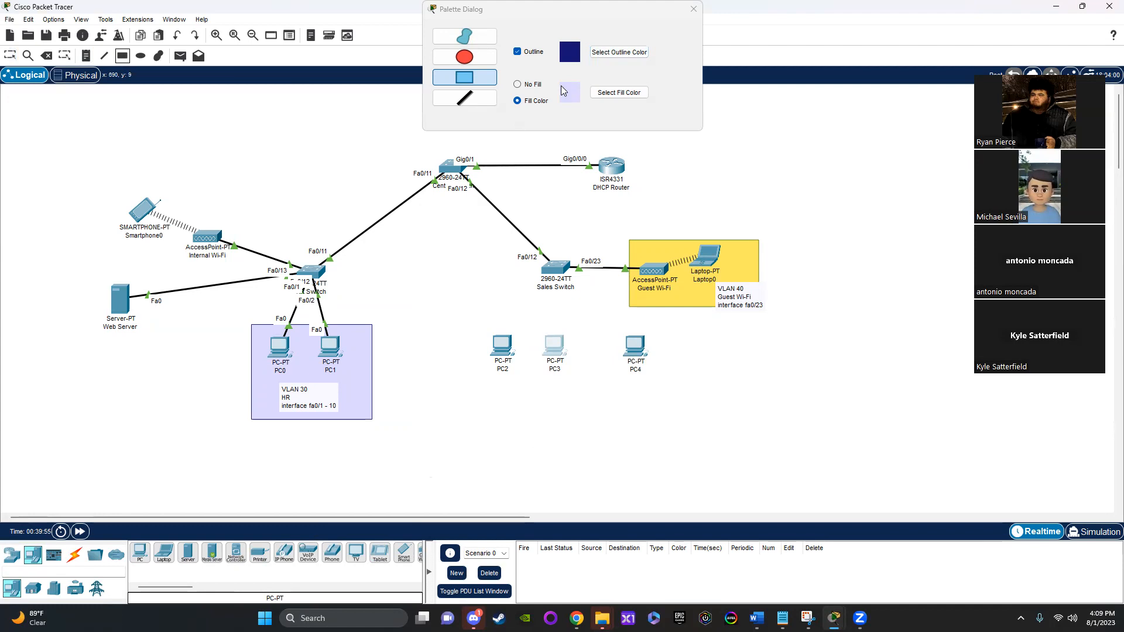
left_click(605, 56)
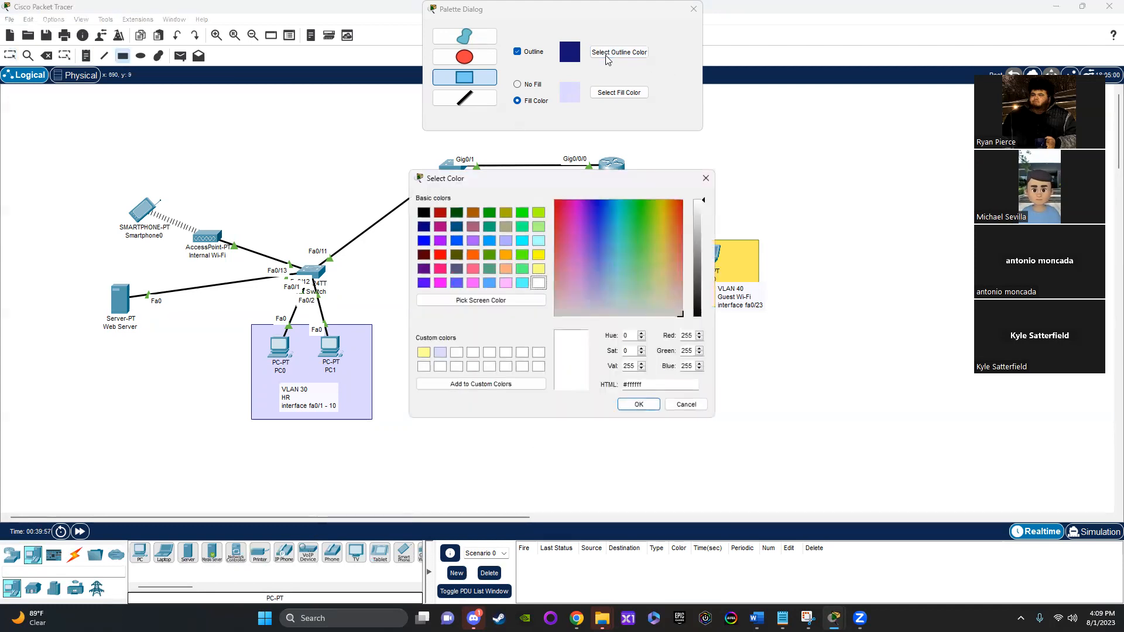
left_click(421, 355)
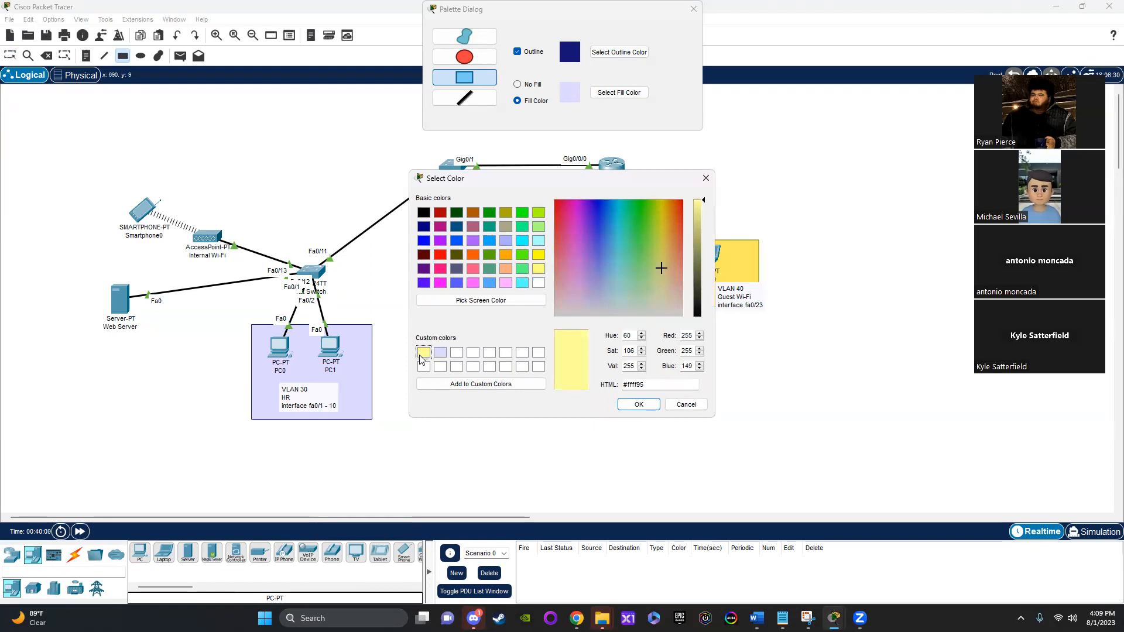
left_click(662, 229)
left_click_drag(698, 233, 706, 241)
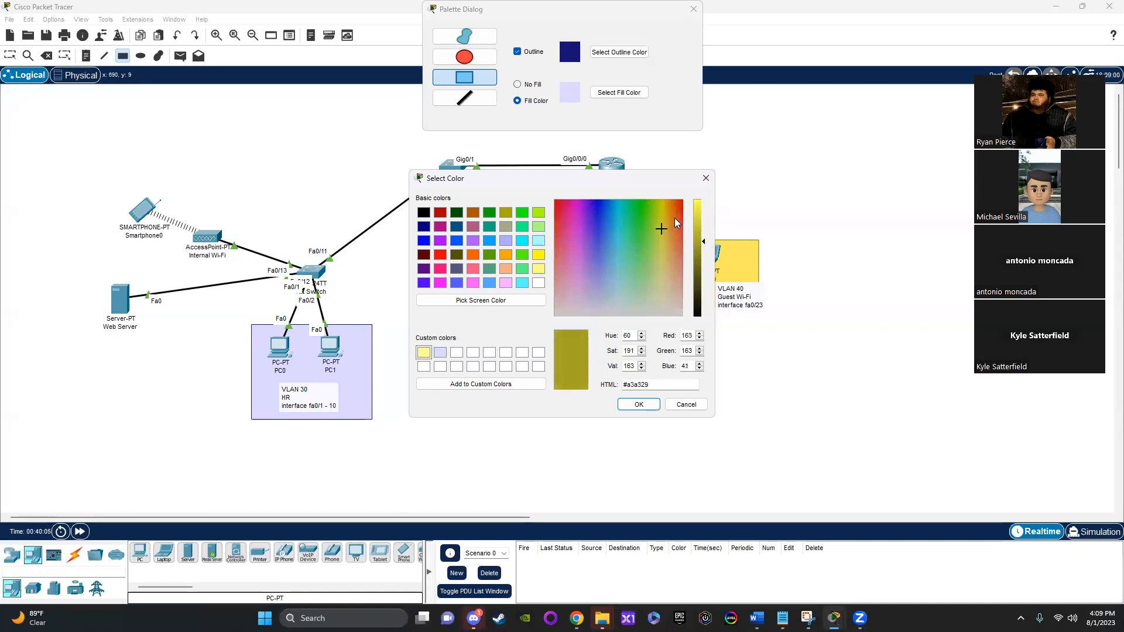
left_click(662, 202)
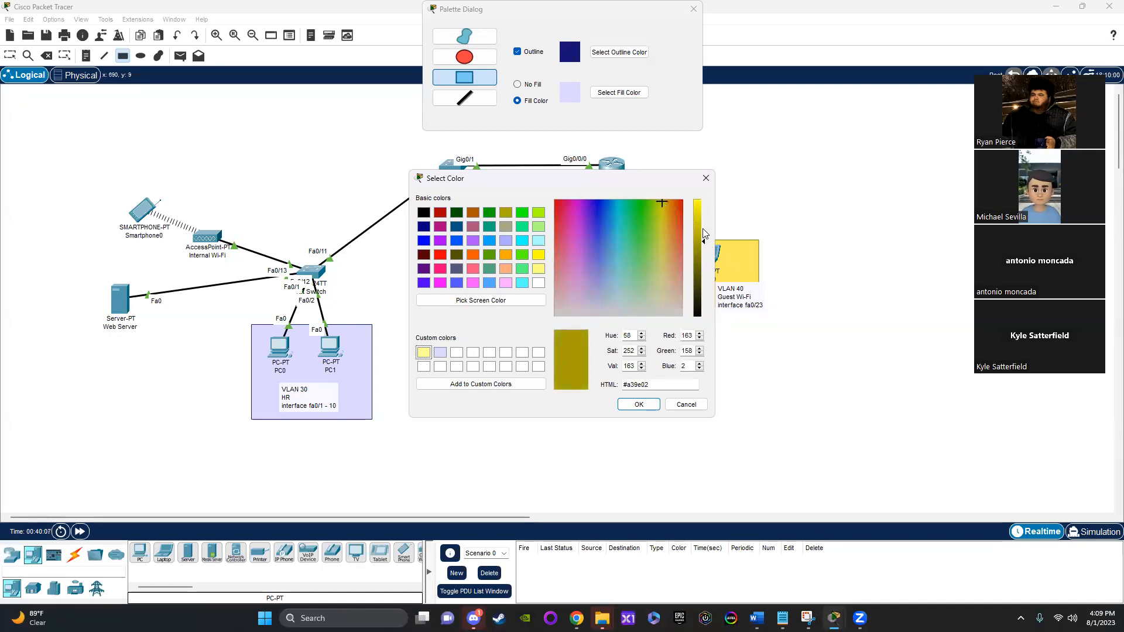
left_click_drag(708, 242, 705, 261)
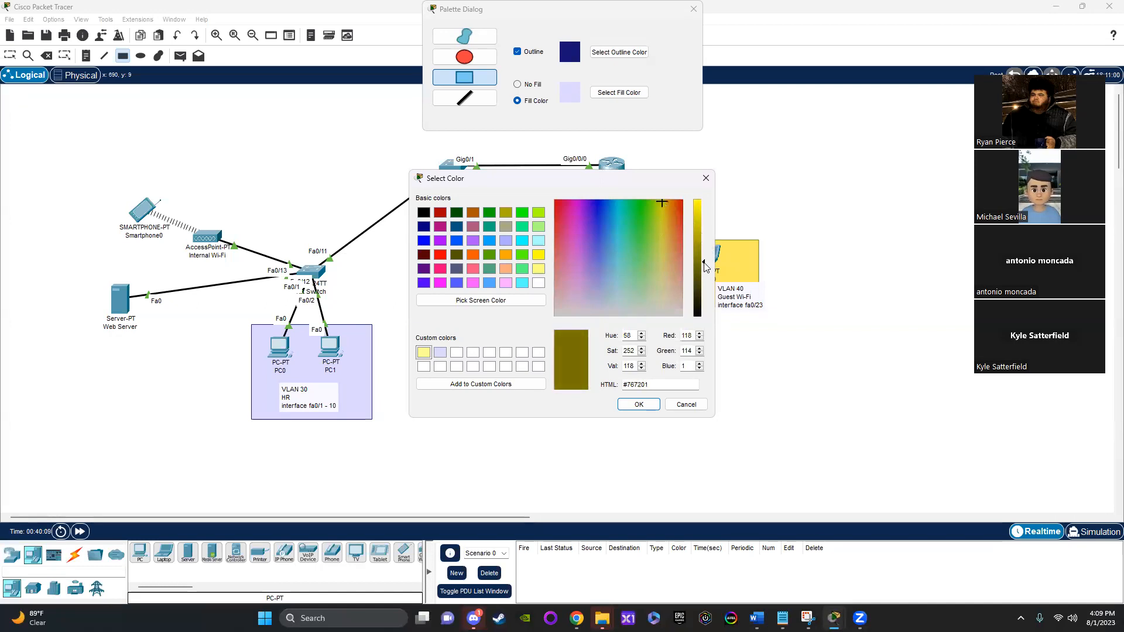
left_click(639, 405)
Step: Set the fill color to the saved pale yellow custom color and draw a rectangle around PC2 and PC3
left_click(619, 92)
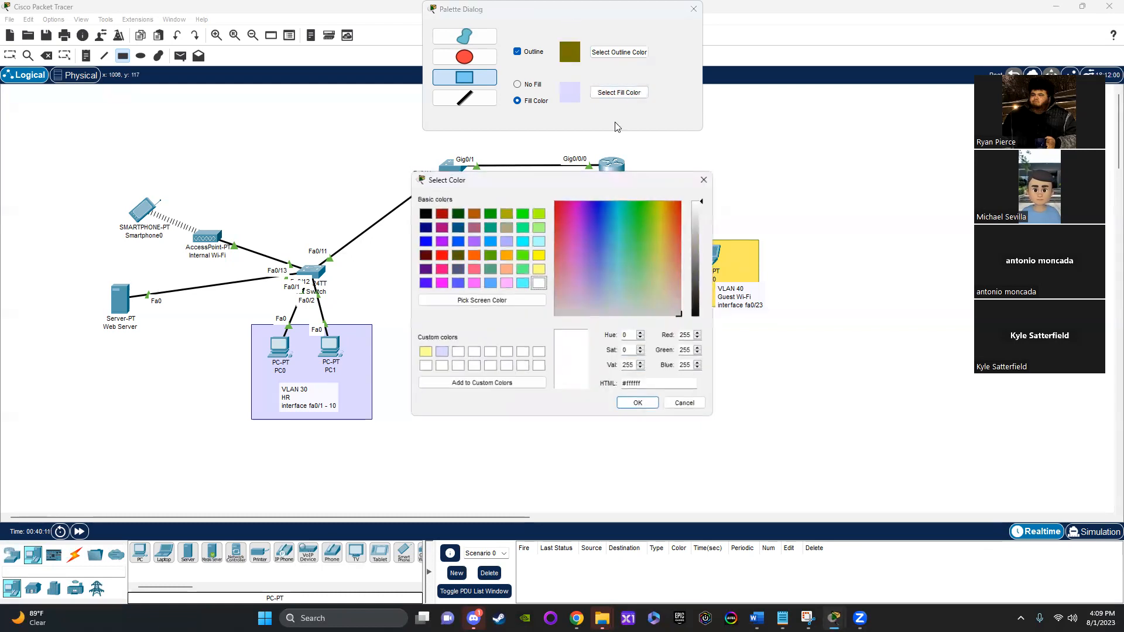
left_click(540, 270)
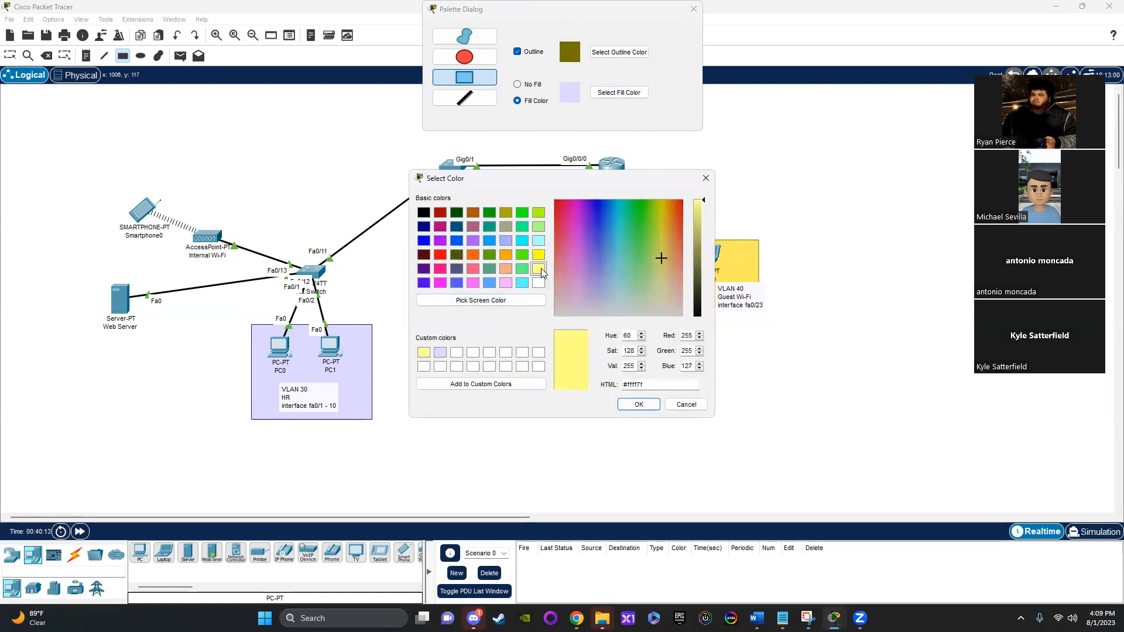
left_click(421, 353)
left_click(640, 406)
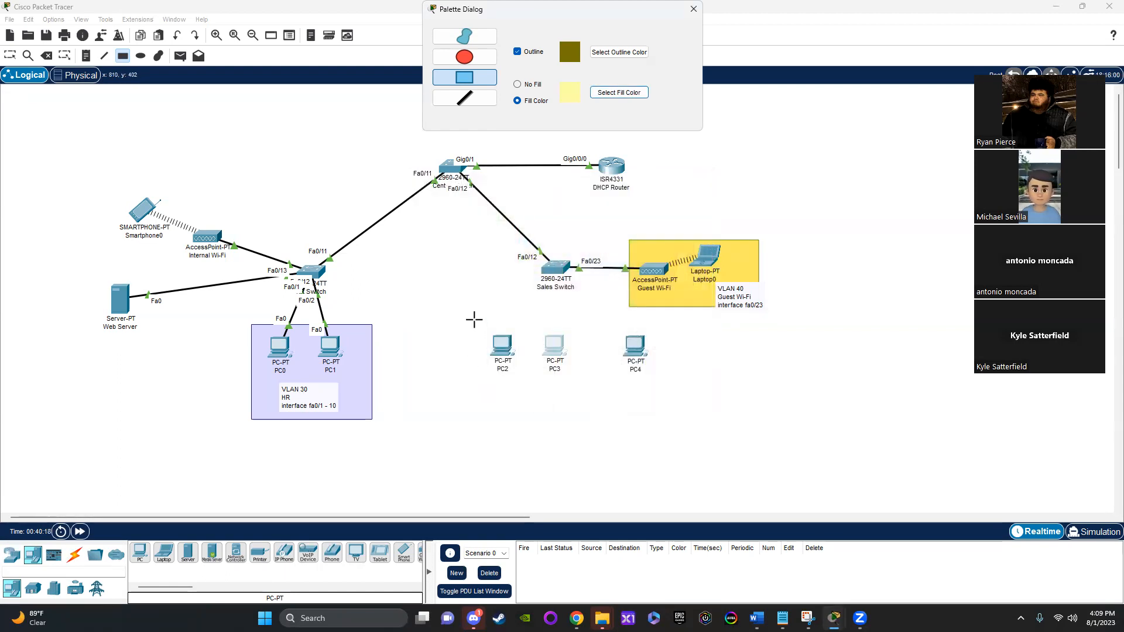
left_click_drag(482, 324, 590, 418)
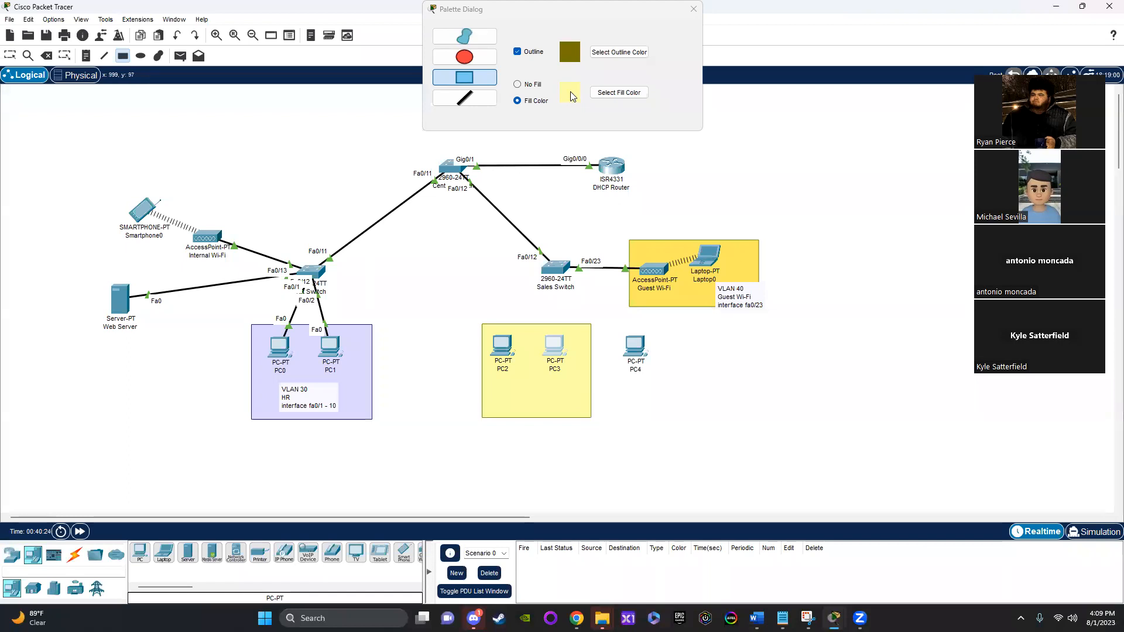
Step: Set the fill color for another rectangle to light coral red
left_click(599, 95)
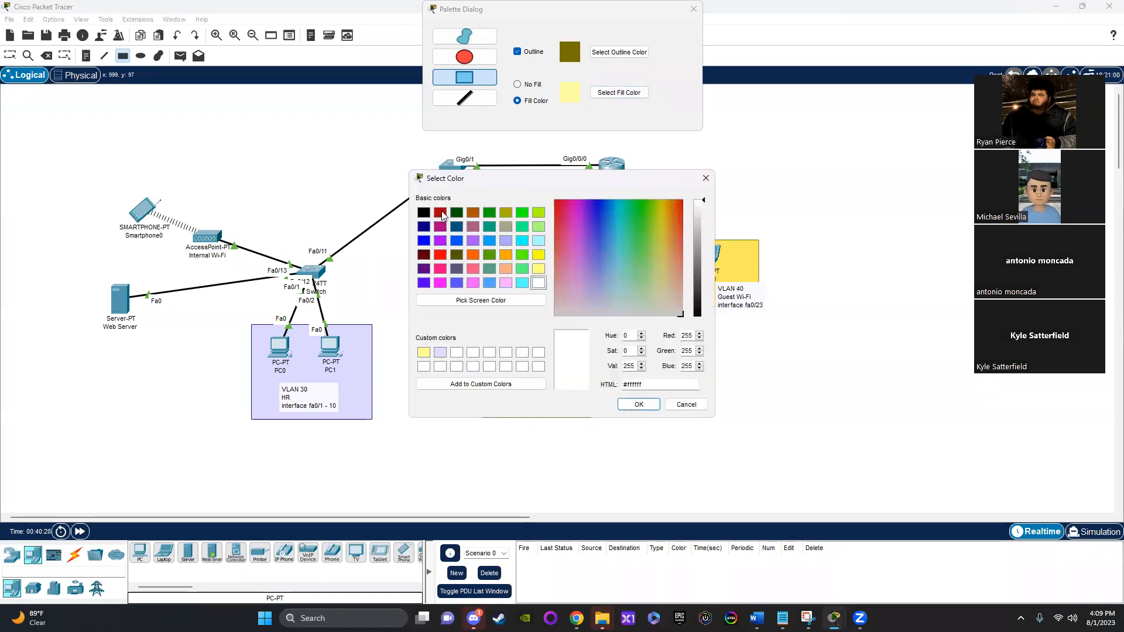
left_click(441, 213)
left_click_drag(666, 209, 693, 250)
left_click(640, 406)
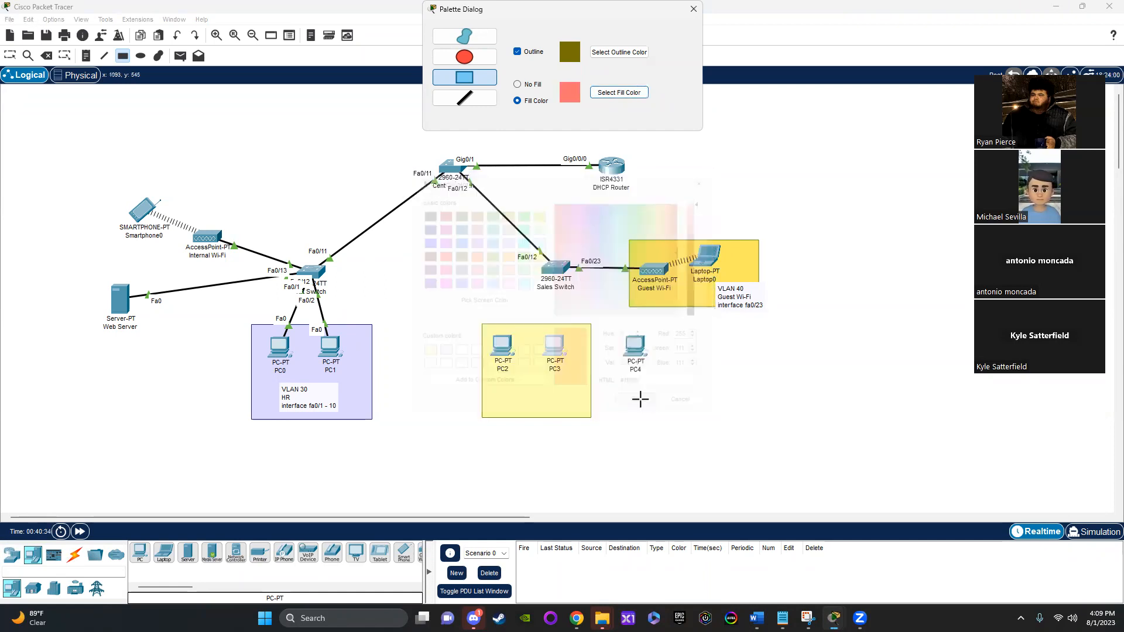
Step: Set the outline color to dark red #9a0000 and draw a rectangle around PC4 beside the yellow one
left_click(609, 52)
left_click_drag(664, 234, 682, 177)
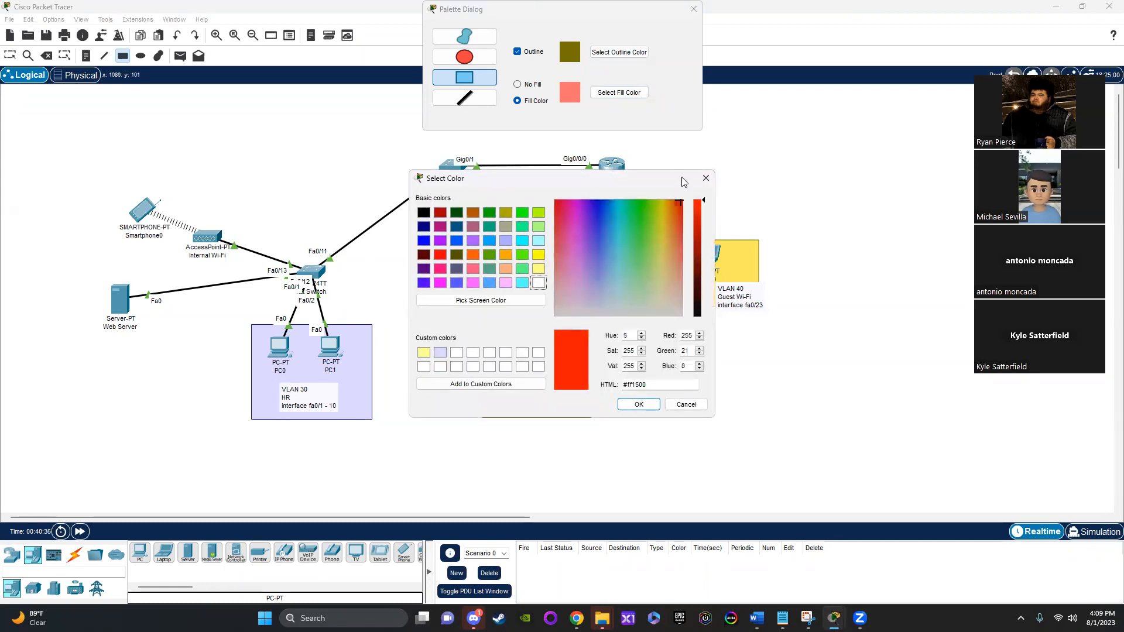
left_click_drag(708, 227, 706, 245)
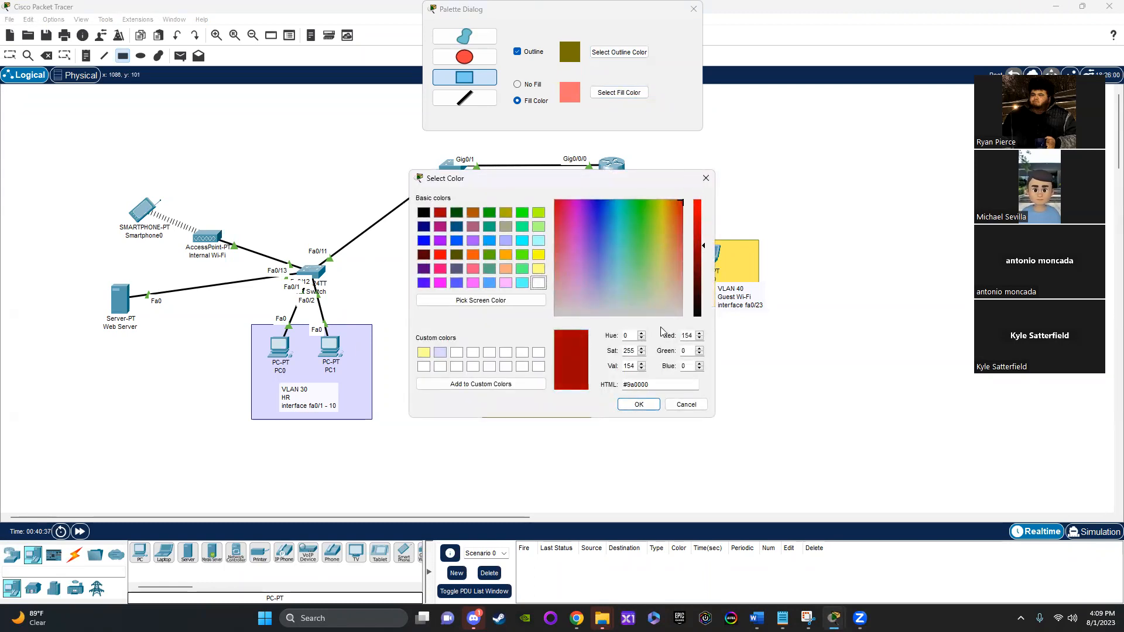
left_click(639, 405)
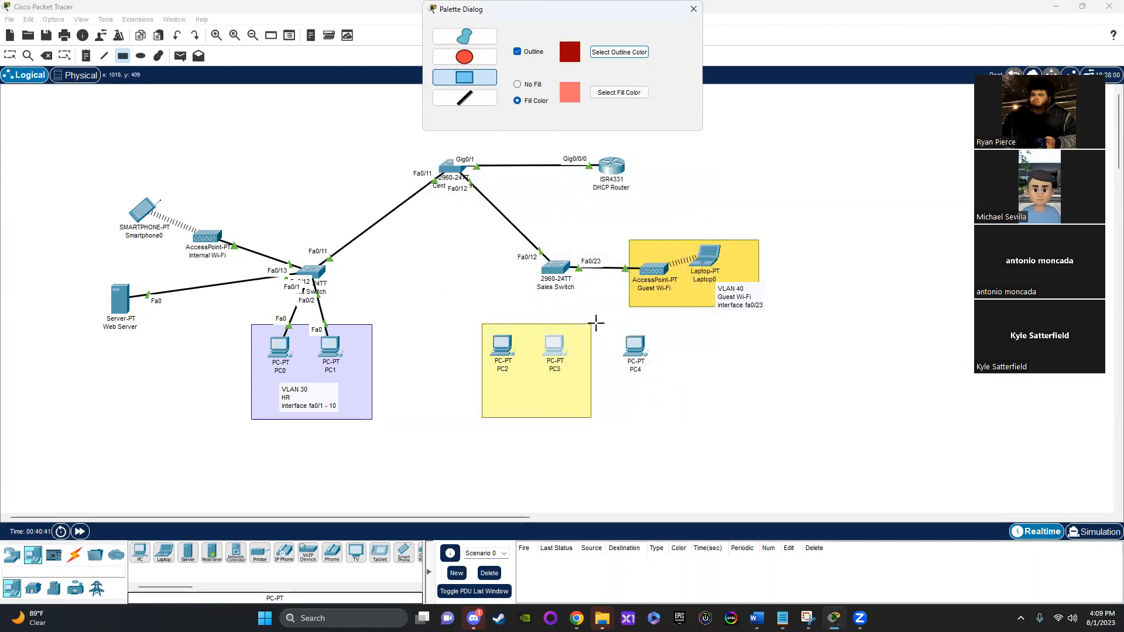
left_click_drag(596, 324, 717, 417)
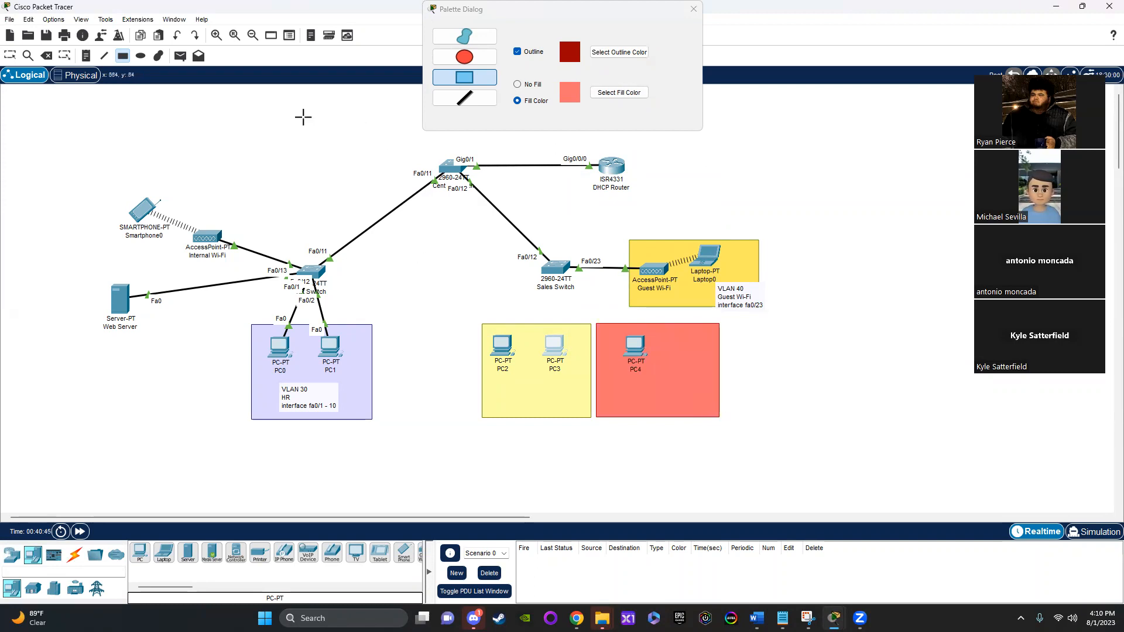
Step: Add a three-line note under PC2 and PC3 reading "VLAN 10", "Sales Staff", "interface fa0/1 - fa0/10"
left_click(83, 58)
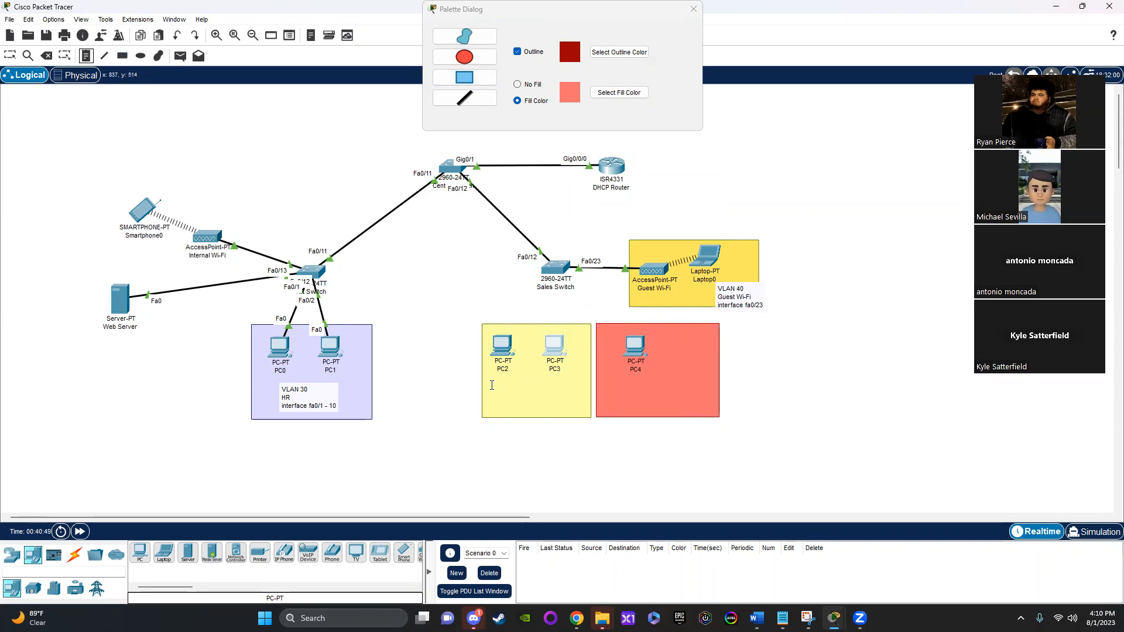
left_click(491, 385)
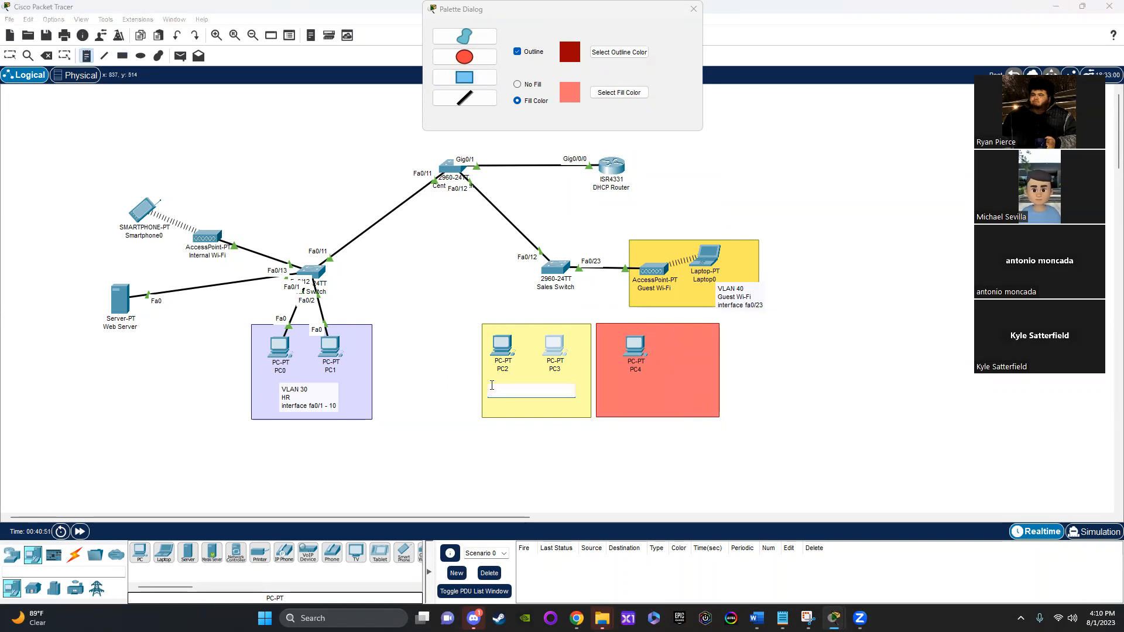
type("VL")
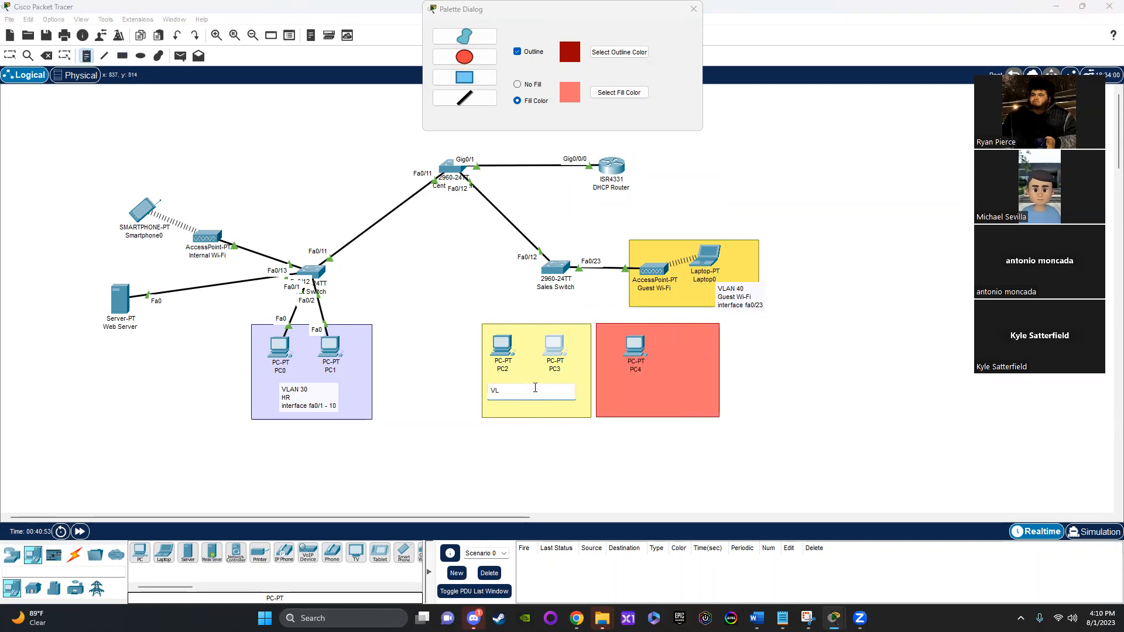
type("AN 10")
key("Return")
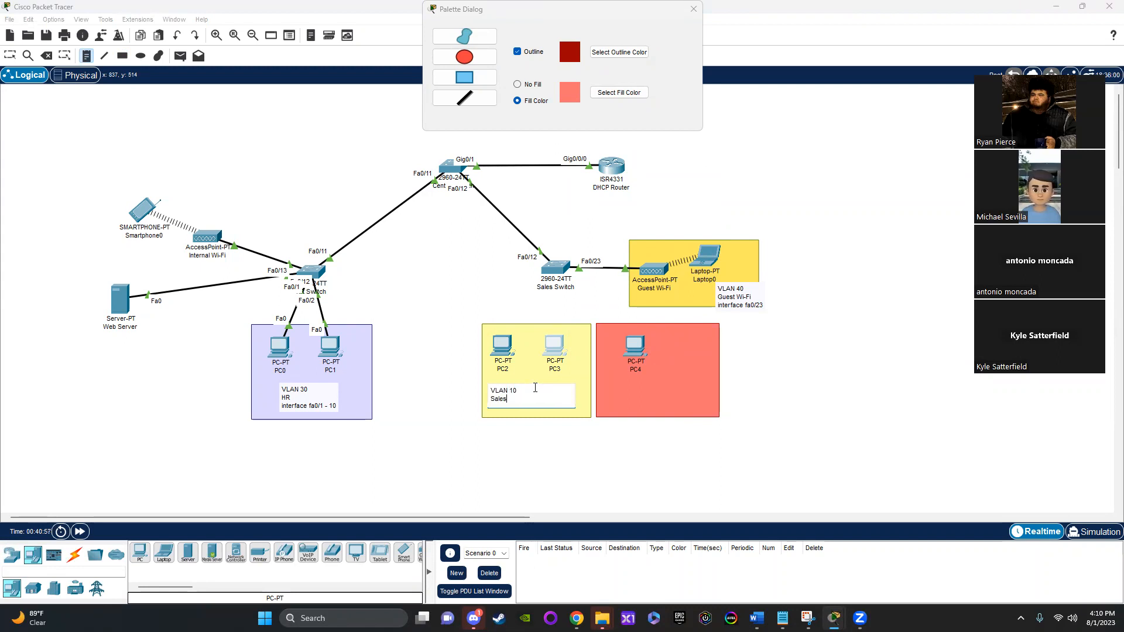
type("Sales Staff")
key("Return")
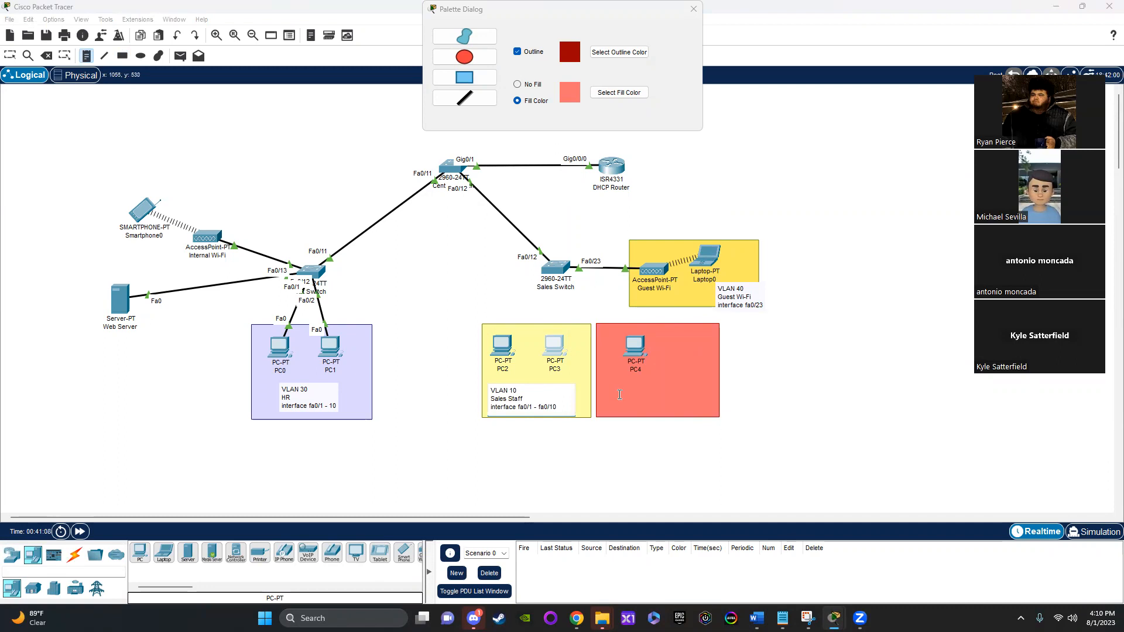
Step: Add a three-line note under PC4 reading "VLAN 20", "Sales Manager", "interface fa0/20 - fa0/22"
left_click(614, 389)
type("VLAN")
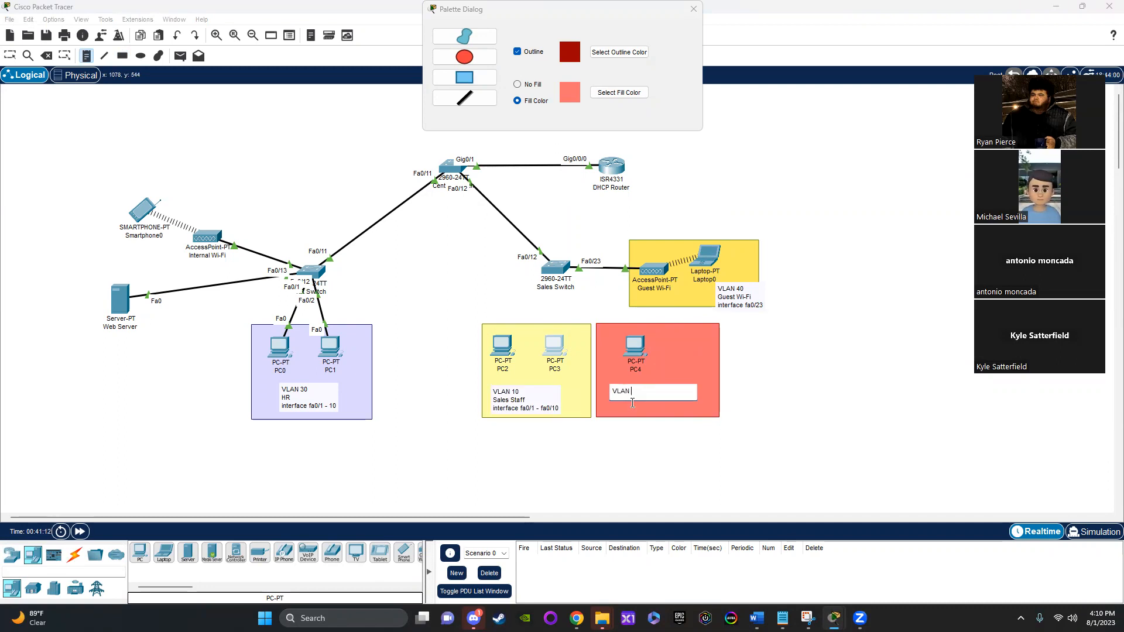
type(" 20")
key("Return")
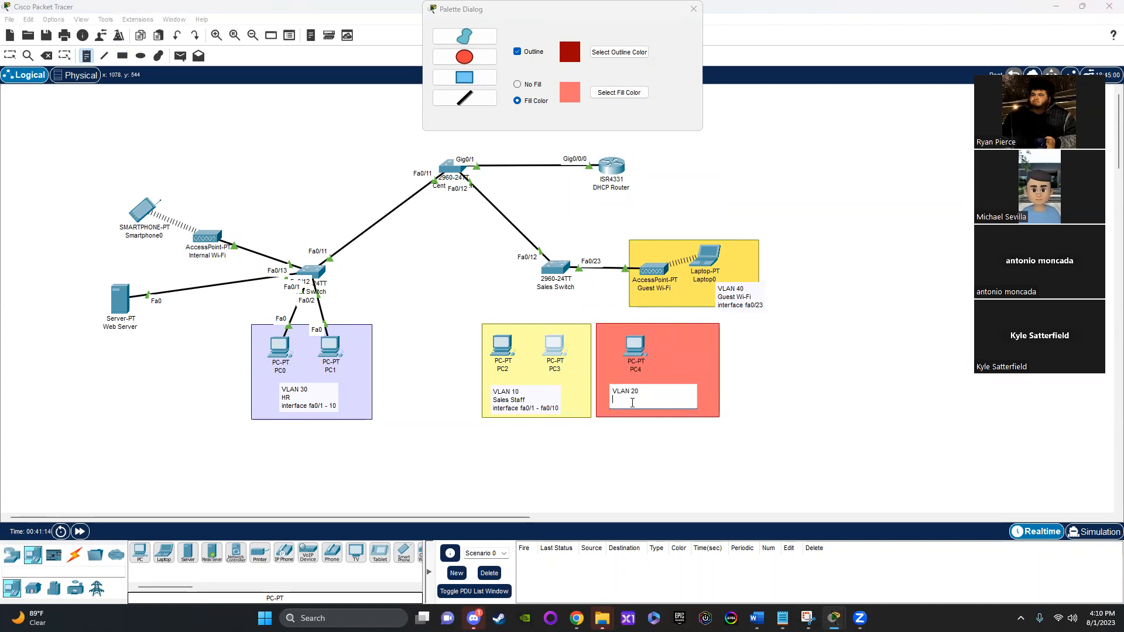
type("Sales Manager")
key("Return")
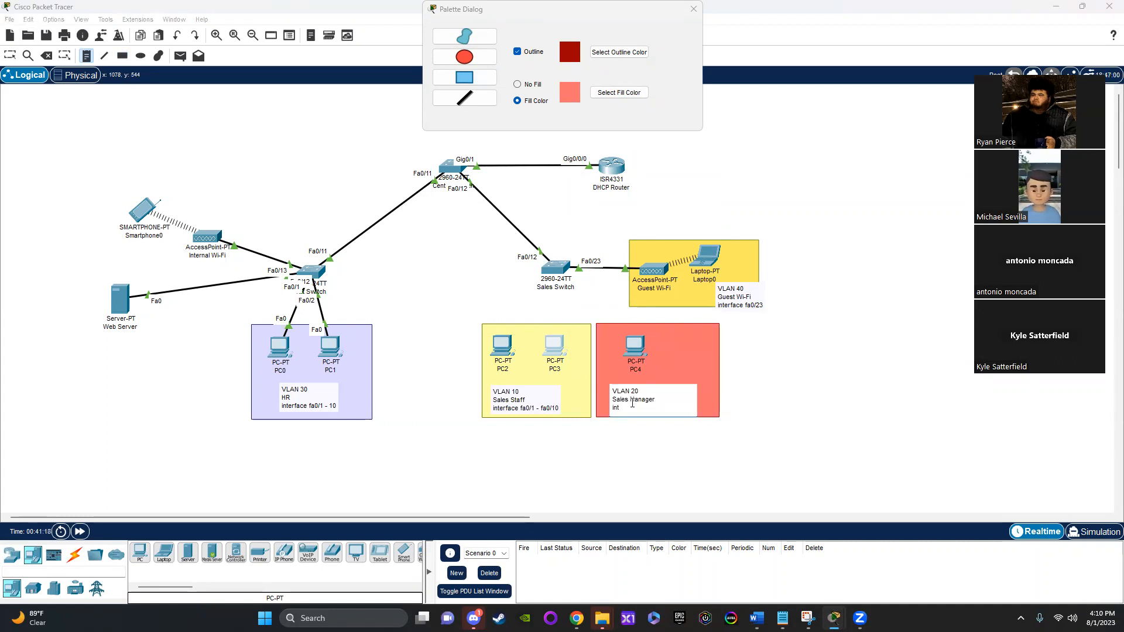
type("interface fa0/20 - fa")
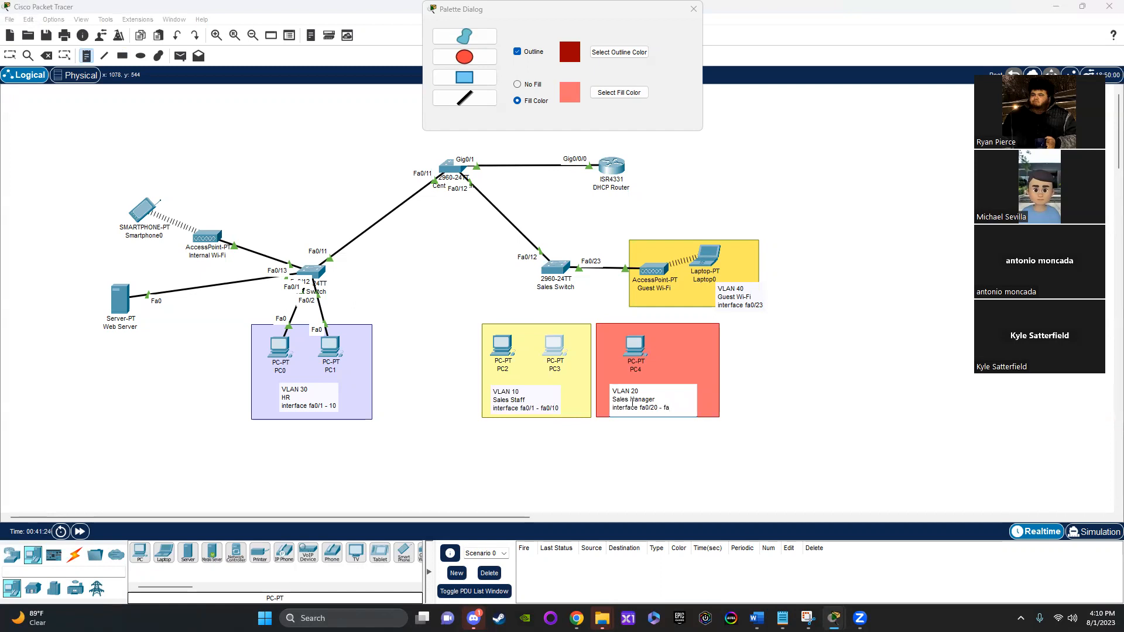
type("0/22")
key("Escape")
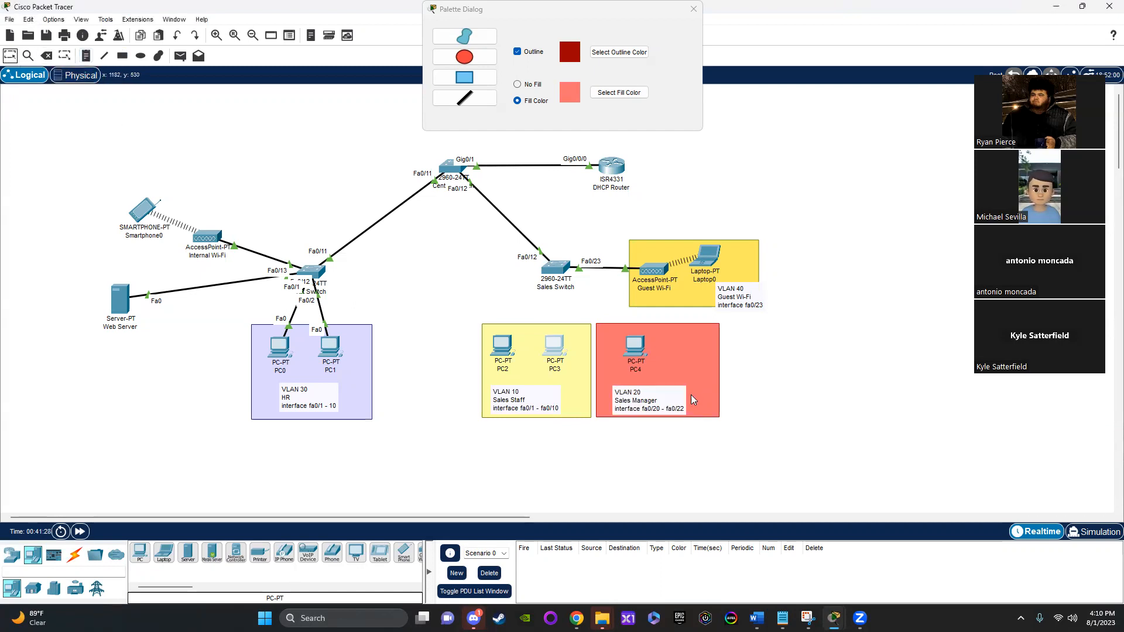
left_click(628, 398)
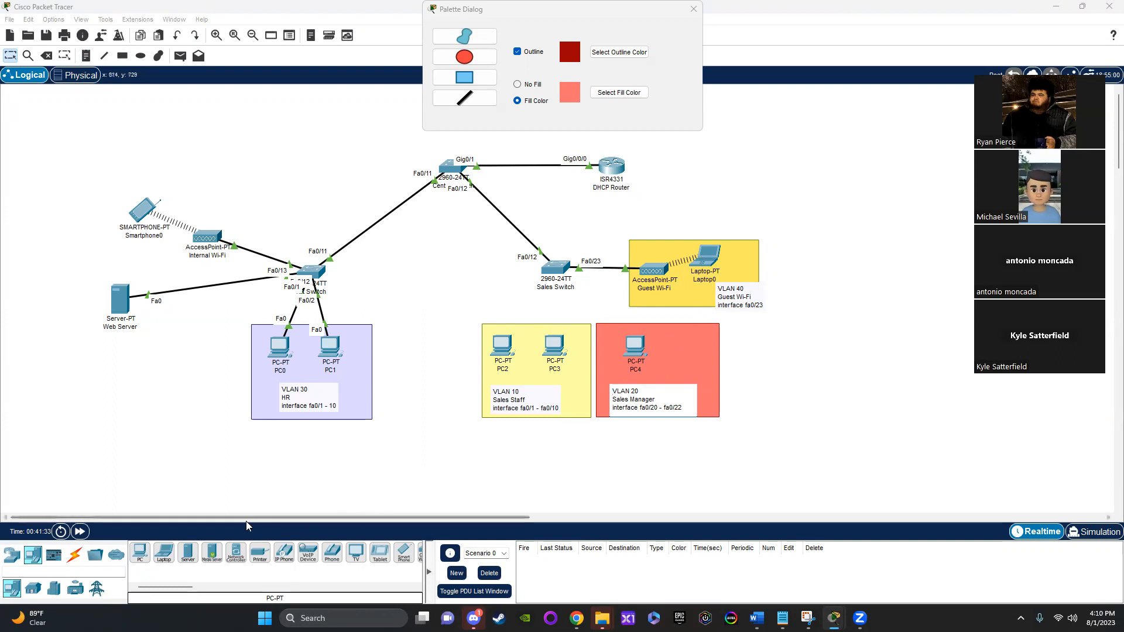
Step: Connect the Sales Switch's FastEthernet0/1 to PC2's FastEthernet0 with a copper straight-through cable
left_click(74, 554)
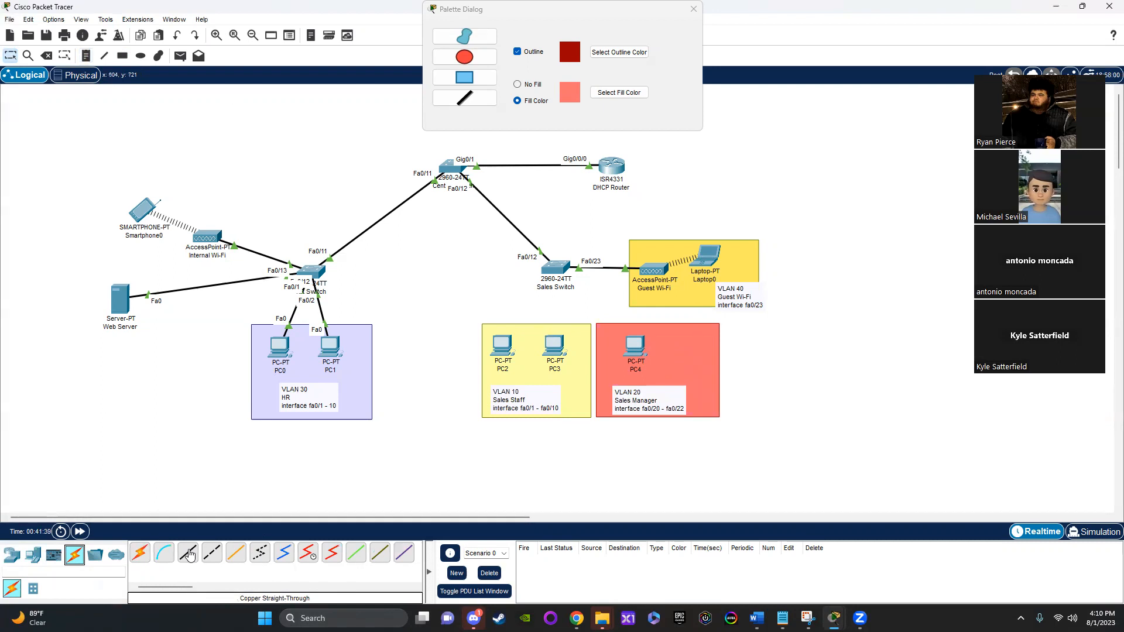
left_click(189, 555)
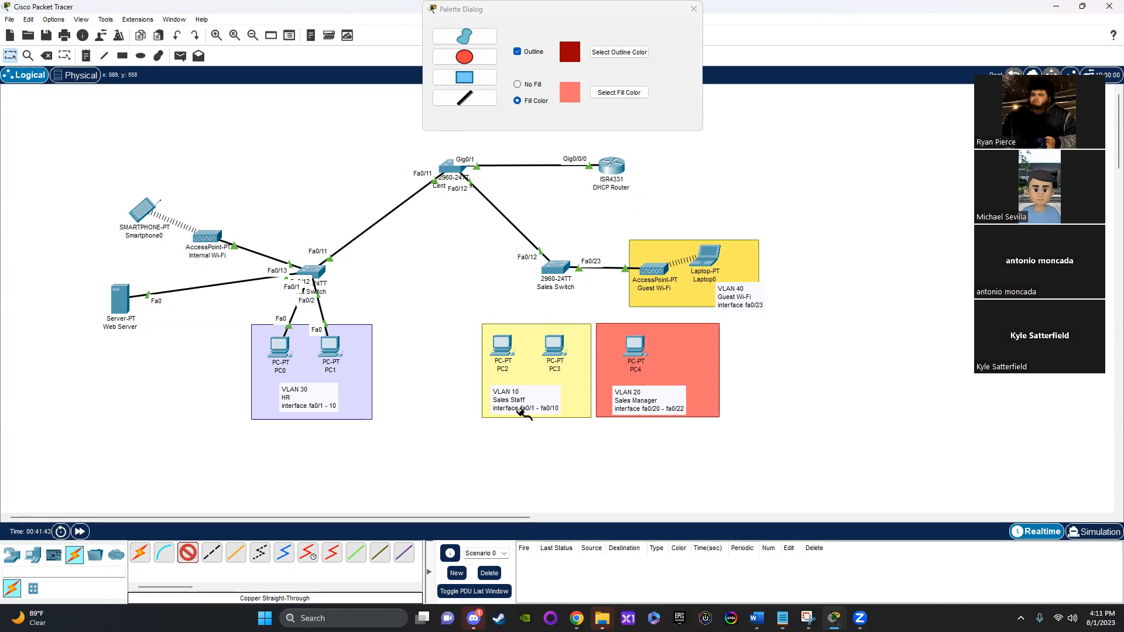
left_click(558, 283)
left_click(586, 288)
left_click(500, 344)
left_click(535, 393)
Step: Connect the Sales Switch's FastEthernet0/2 to PC3's FastEthernet0 with a copper straight-through cable
left_click(182, 552)
left_click(564, 273)
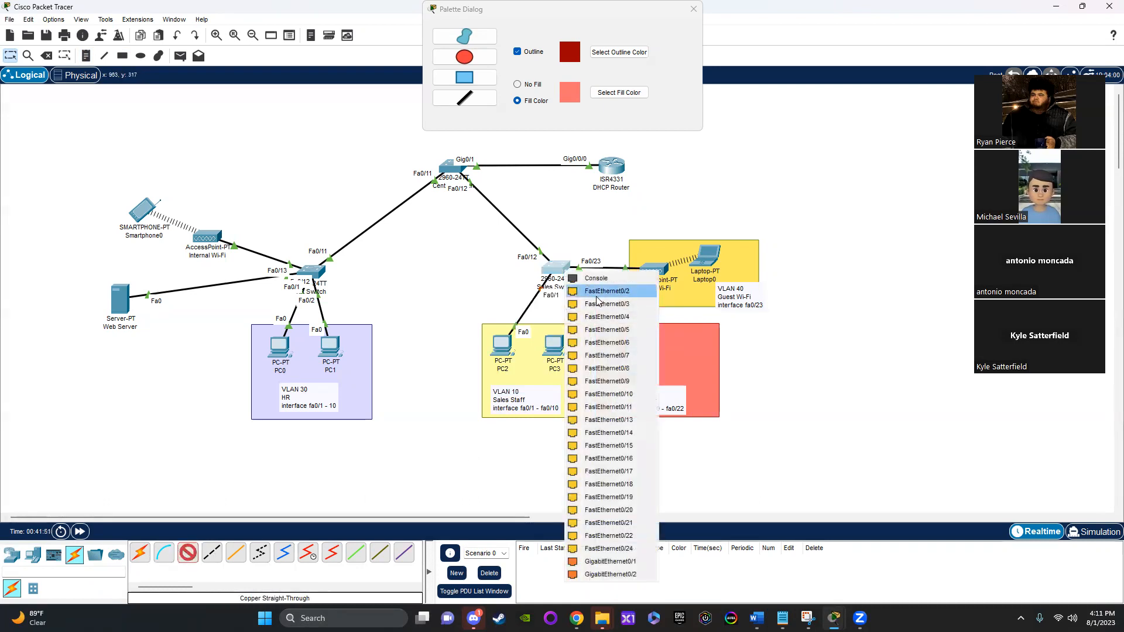
left_click(613, 294)
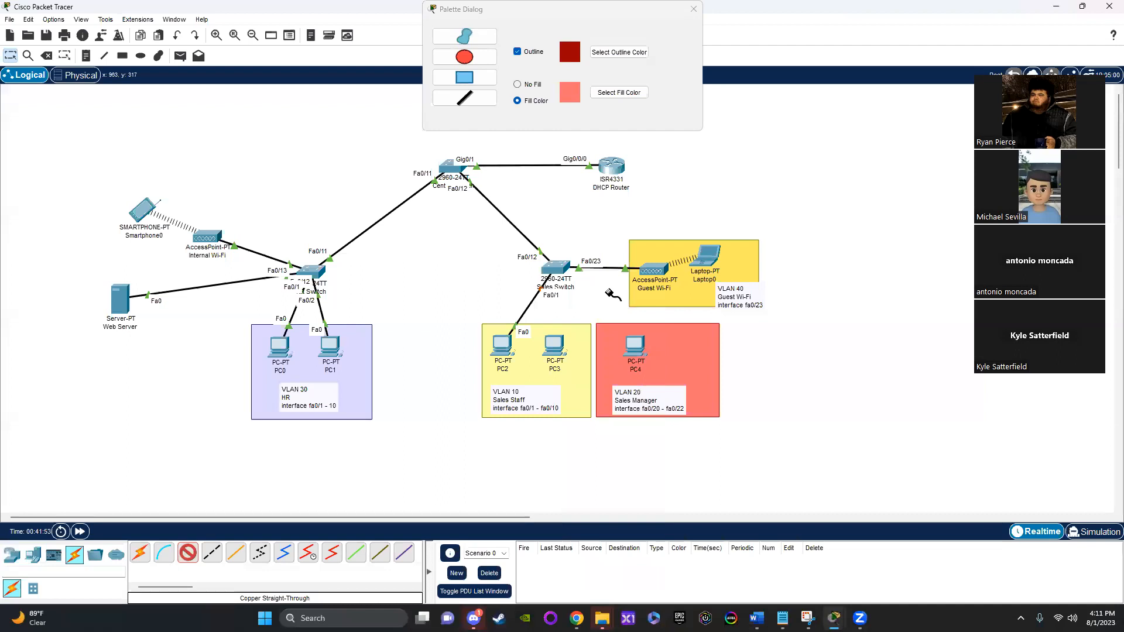
left_click(553, 345)
left_click(603, 387)
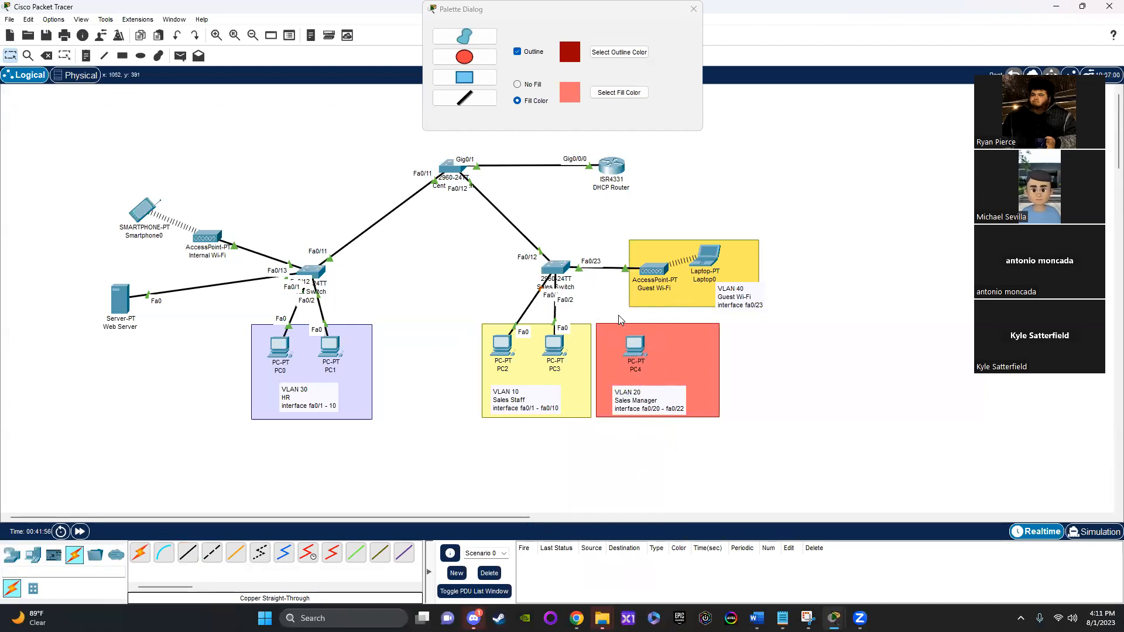
Step: Connect the Sales Switch's FastEthernet0/21 to PC4's FastEthernet0 with a copper straight-through cable and nudge PC4 slightly within its red rectangle
left_click(183, 554)
left_click(551, 269)
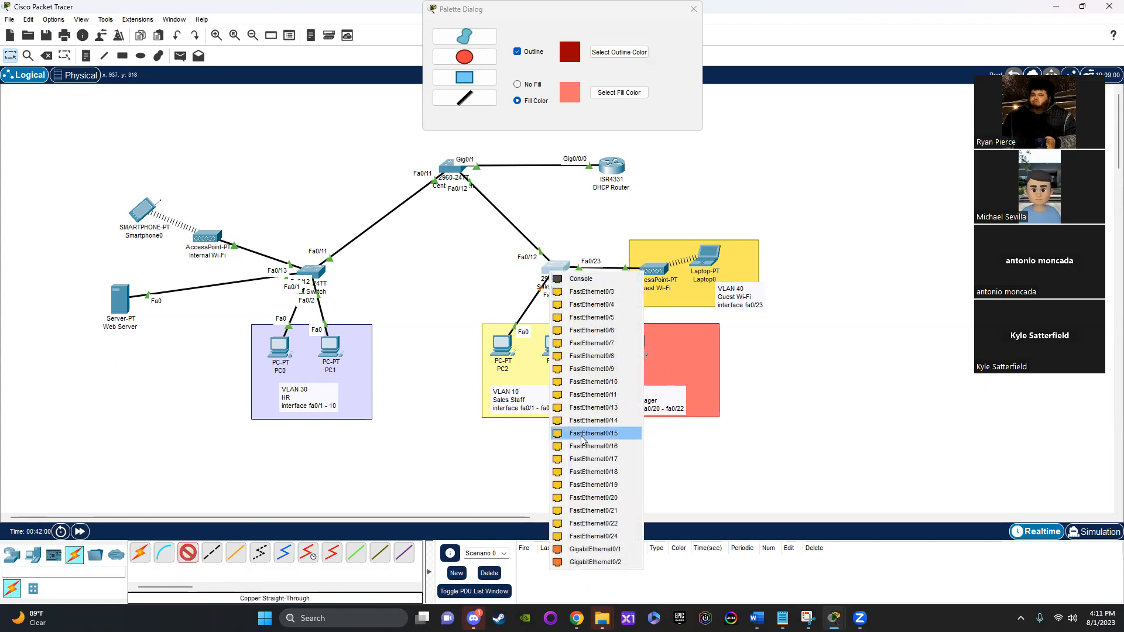
left_click(605, 510)
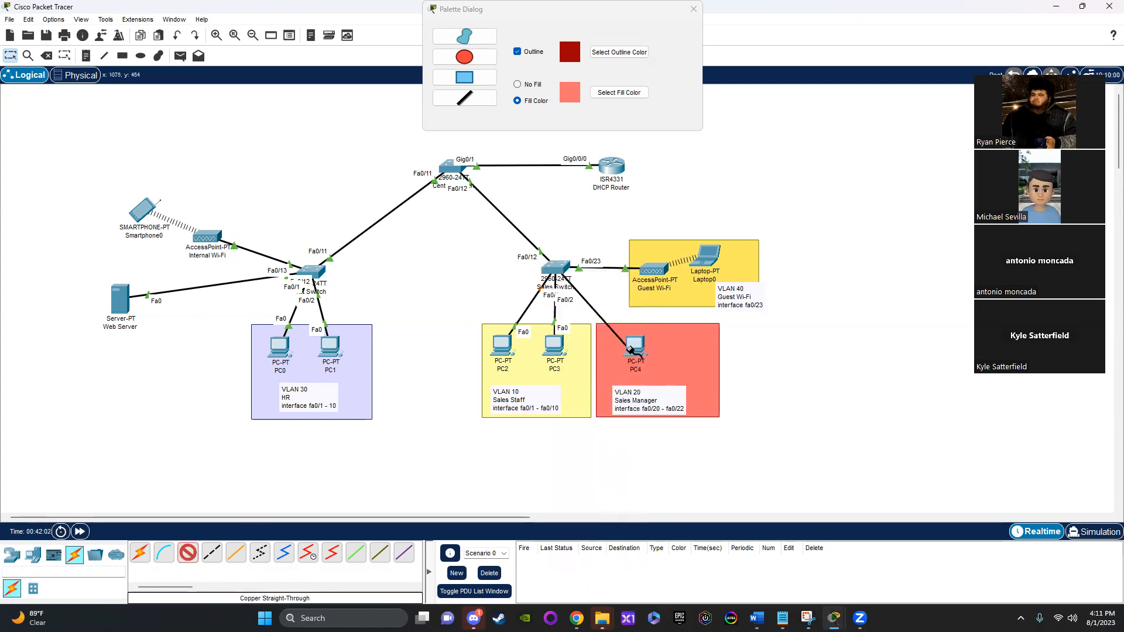
left_click(630, 349)
left_click(683, 389)
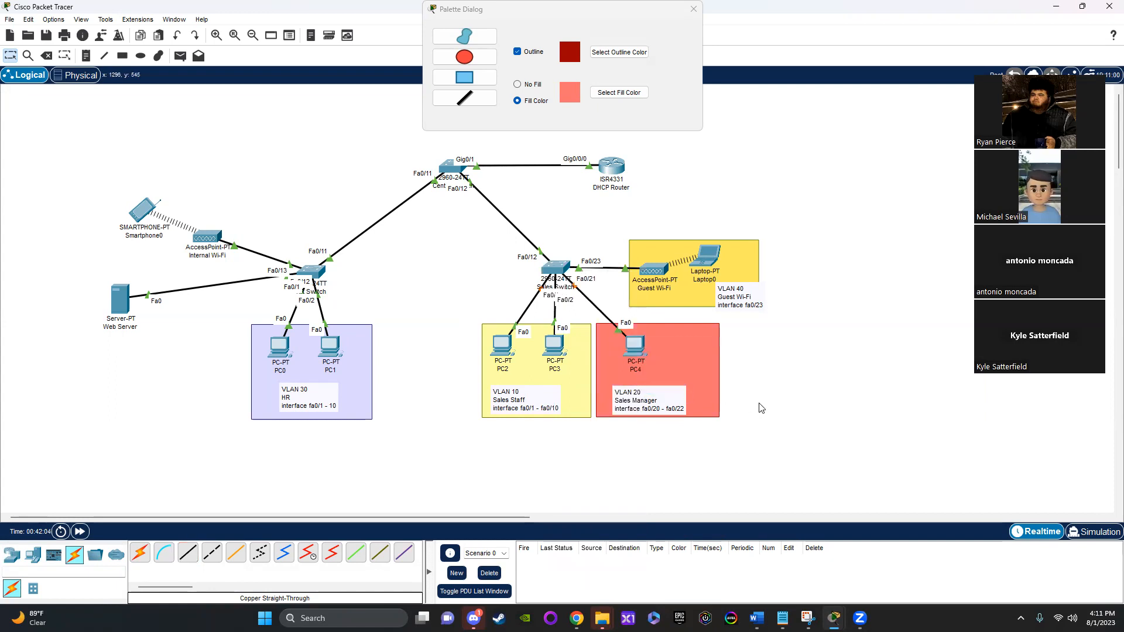
left_click_drag(635, 350, 626, 346)
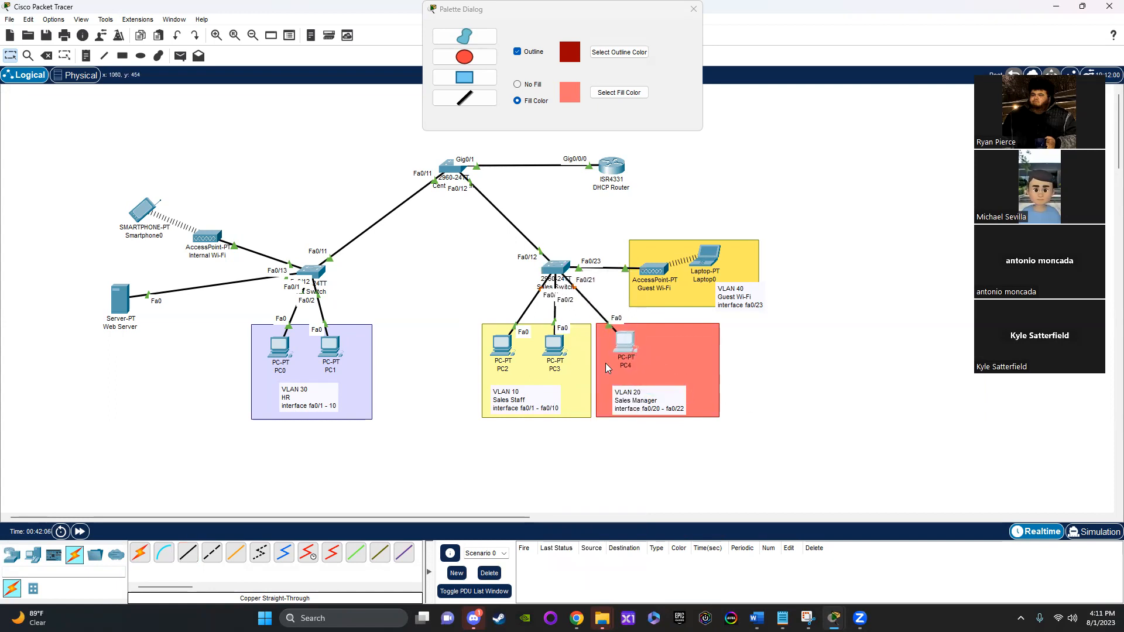
Step: Fast-forward the simulation time and close the drawing palette dialog
left_click(80, 532)
left_click(694, 8)
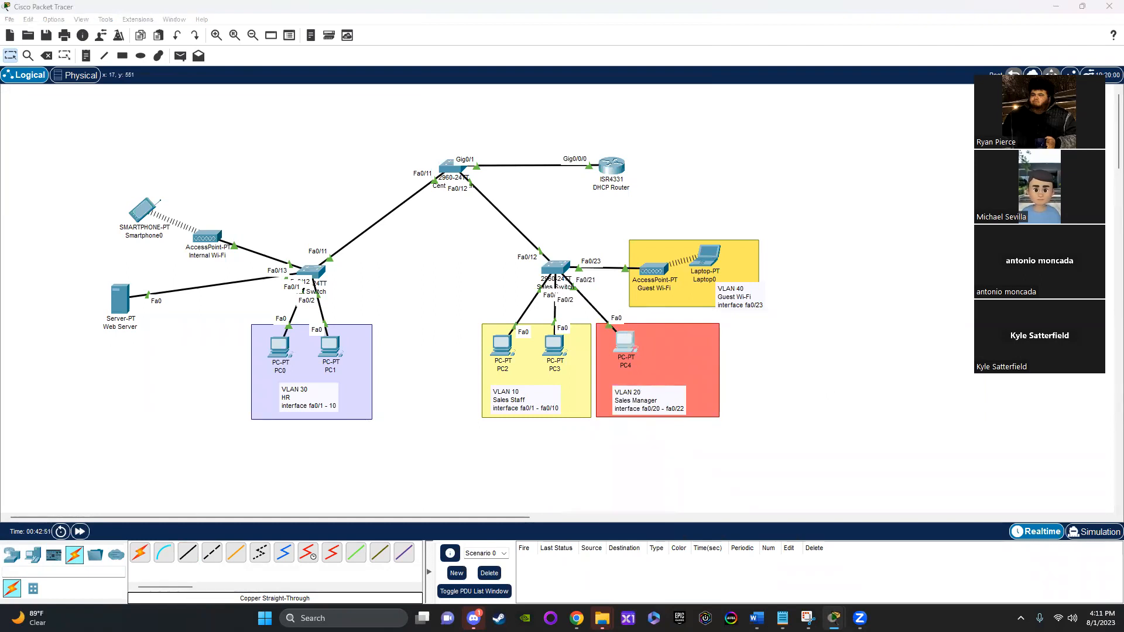
Step: Open PC0's IP configuration and switch its FastEthernet0 IPv4 addressing to DHCP
double_click(279, 352)
left_click(417, 125)
left_click(450, 125)
left_click(420, 167)
left_click(379, 190)
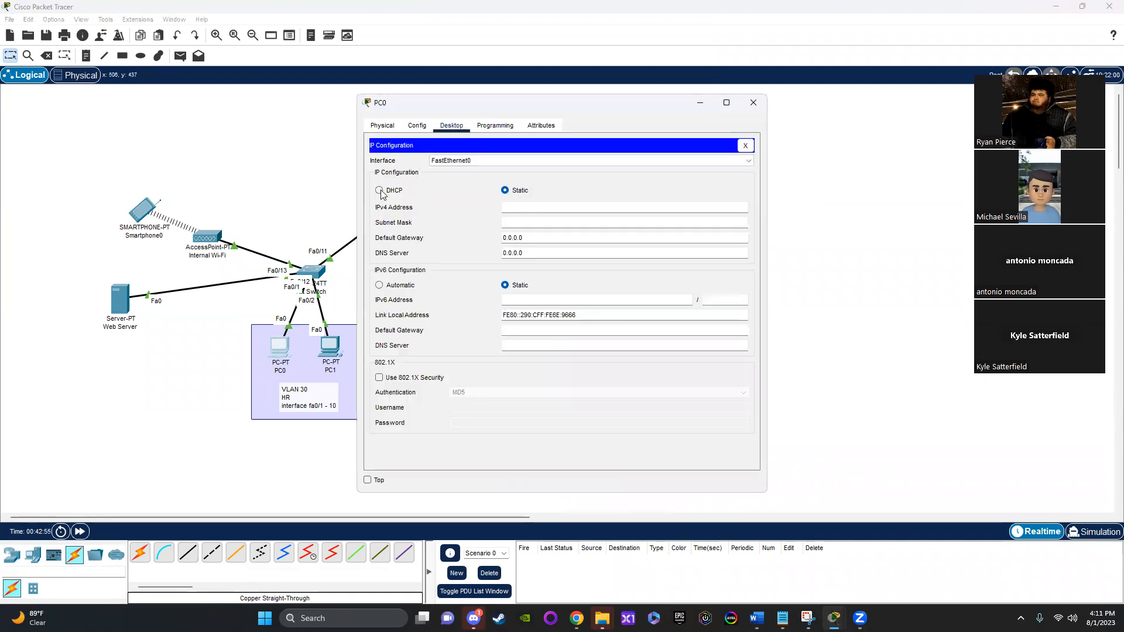
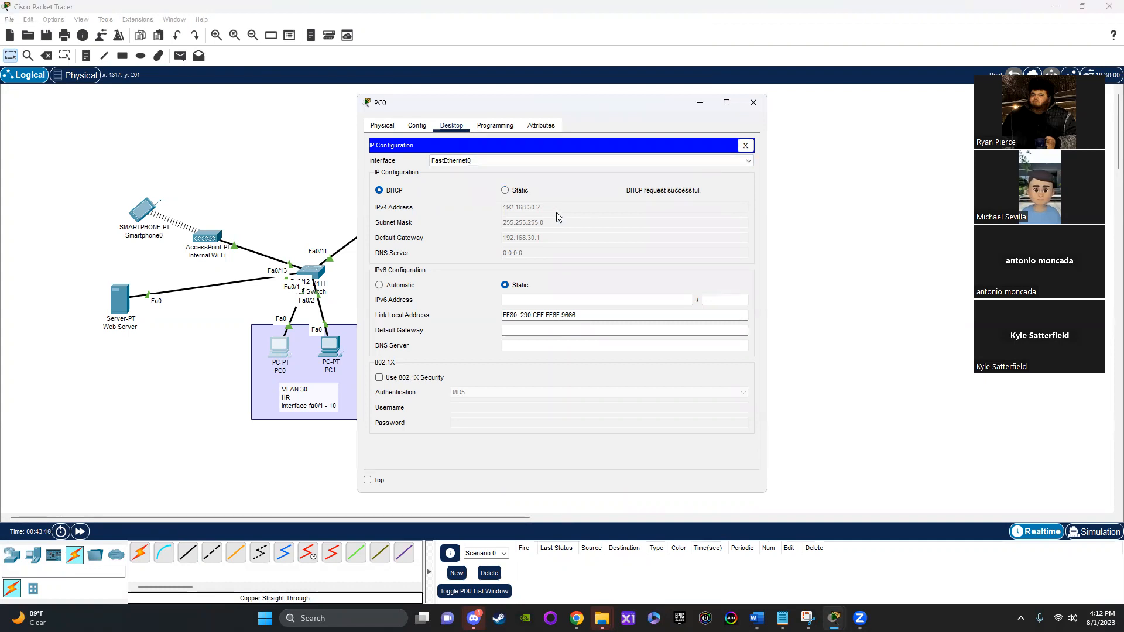
Step: Close PC0's window and switch PC1's FastEthernet0 IPv4 addressing to DHCP in its IP configuration
left_click(751, 111)
left_click(327, 354)
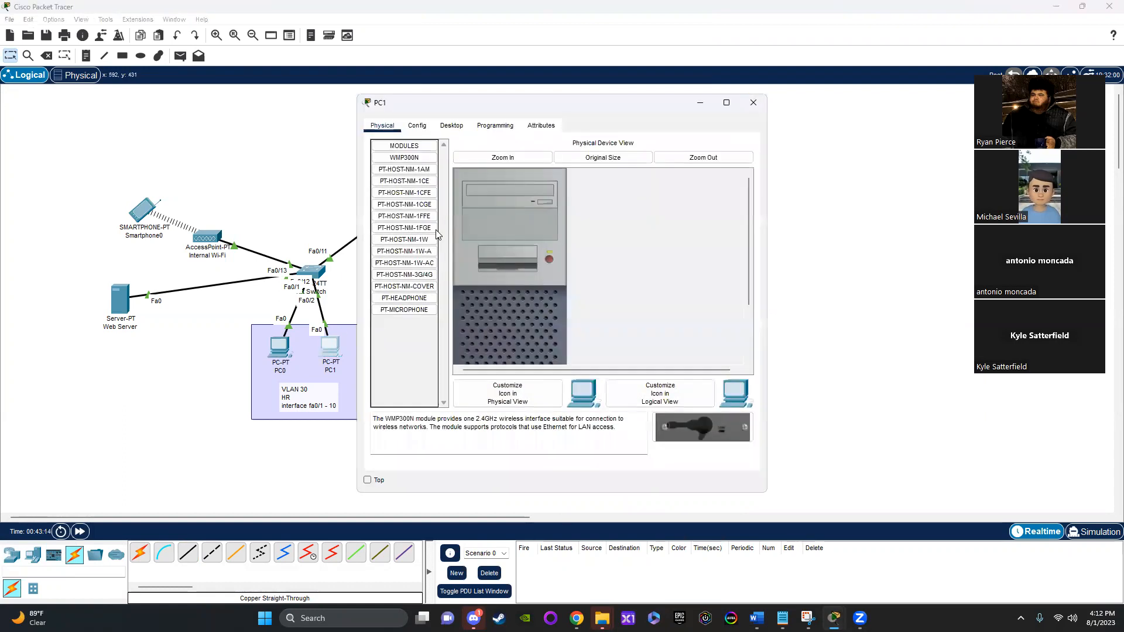
left_click(421, 128)
left_click(450, 128)
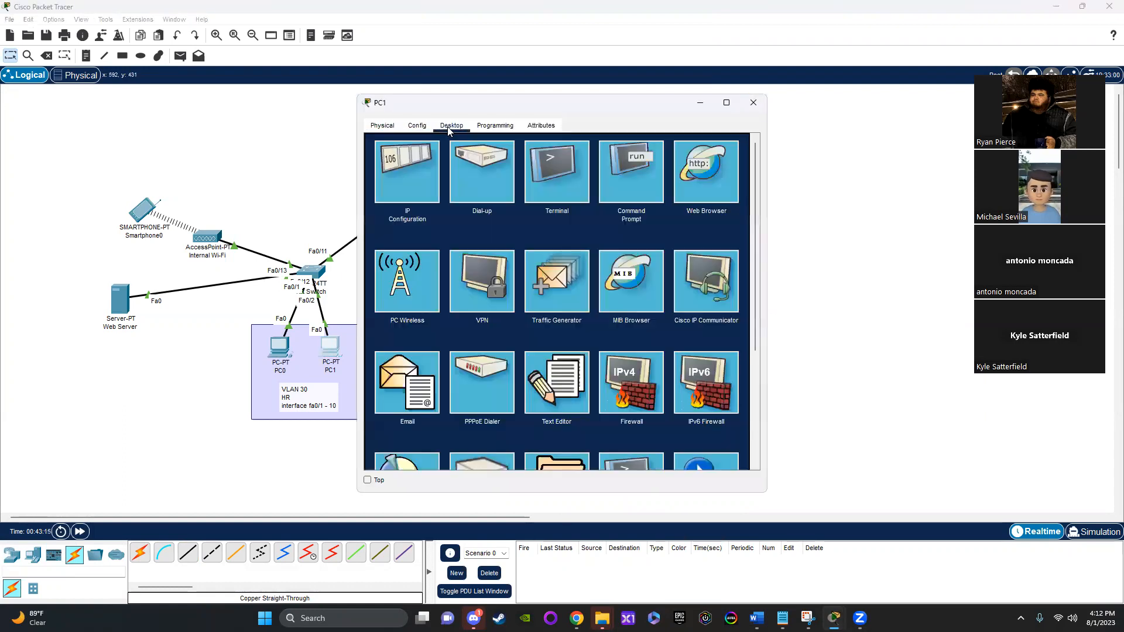
left_click(426, 171)
left_click(380, 191)
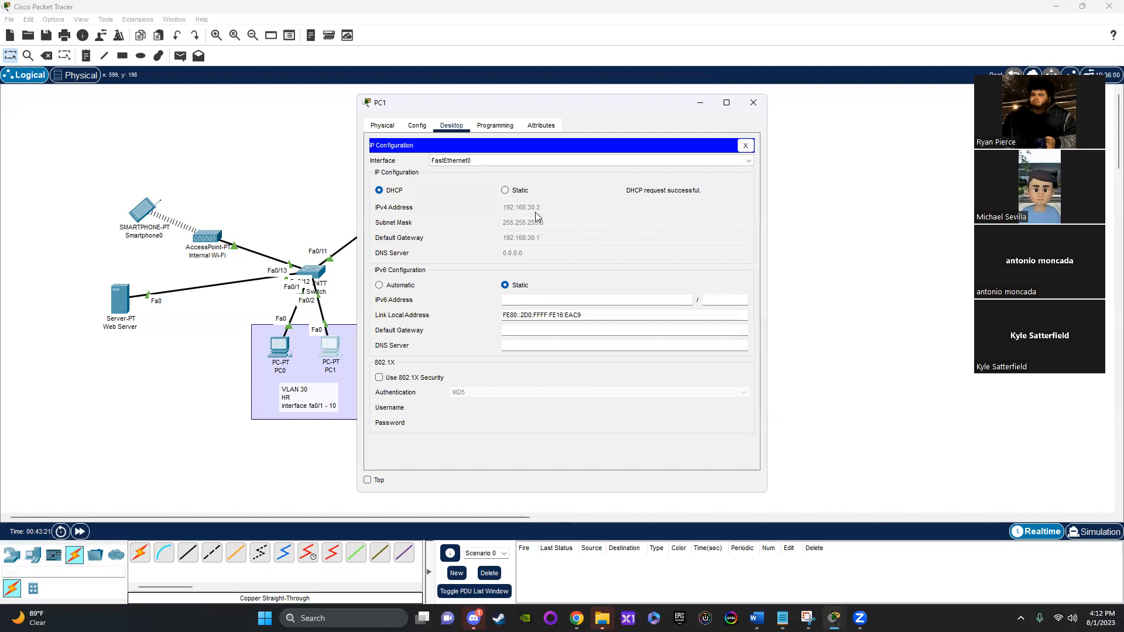
left_click(754, 103)
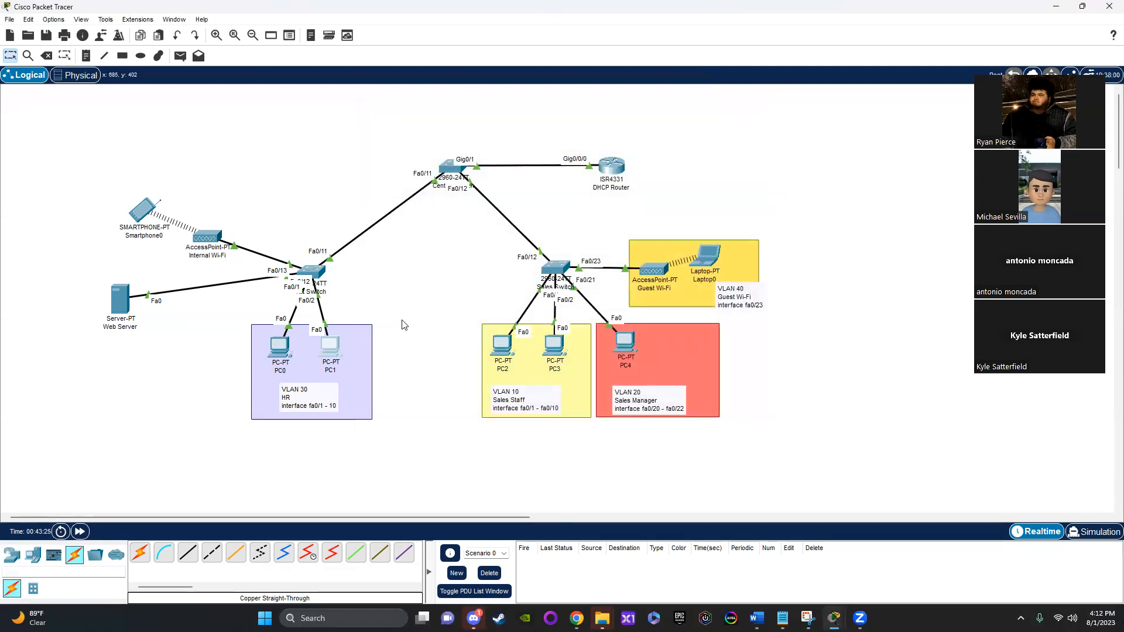
Step: Switch PC2's FastEthernet0 IPv4 addressing to DHCP in its IP configuration and close the device window
left_click(500, 345)
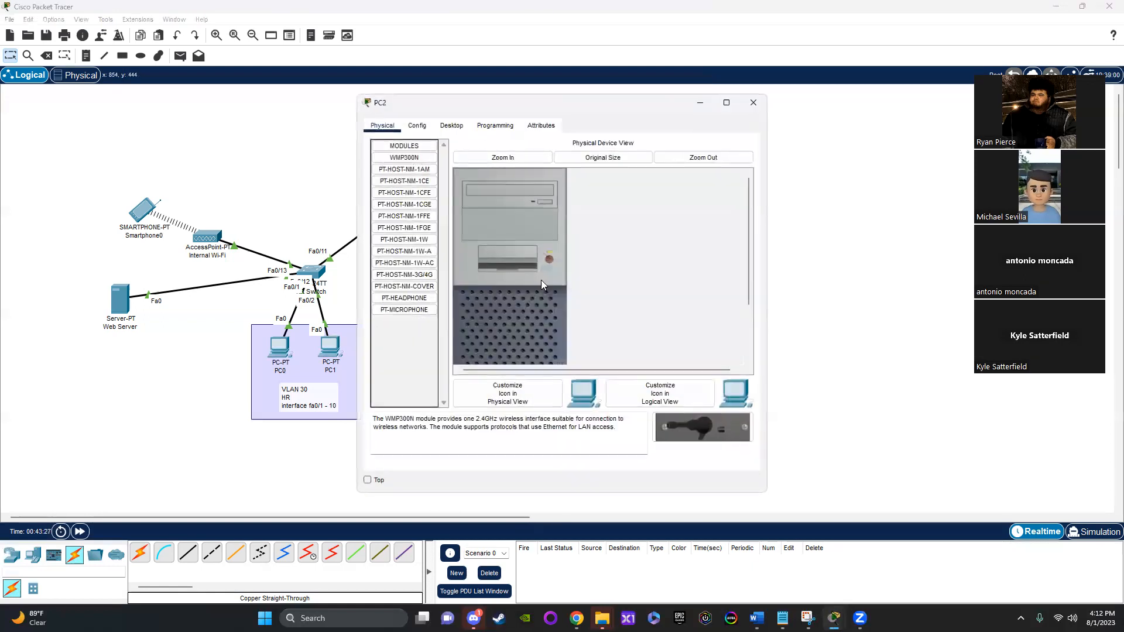
left_click(459, 125)
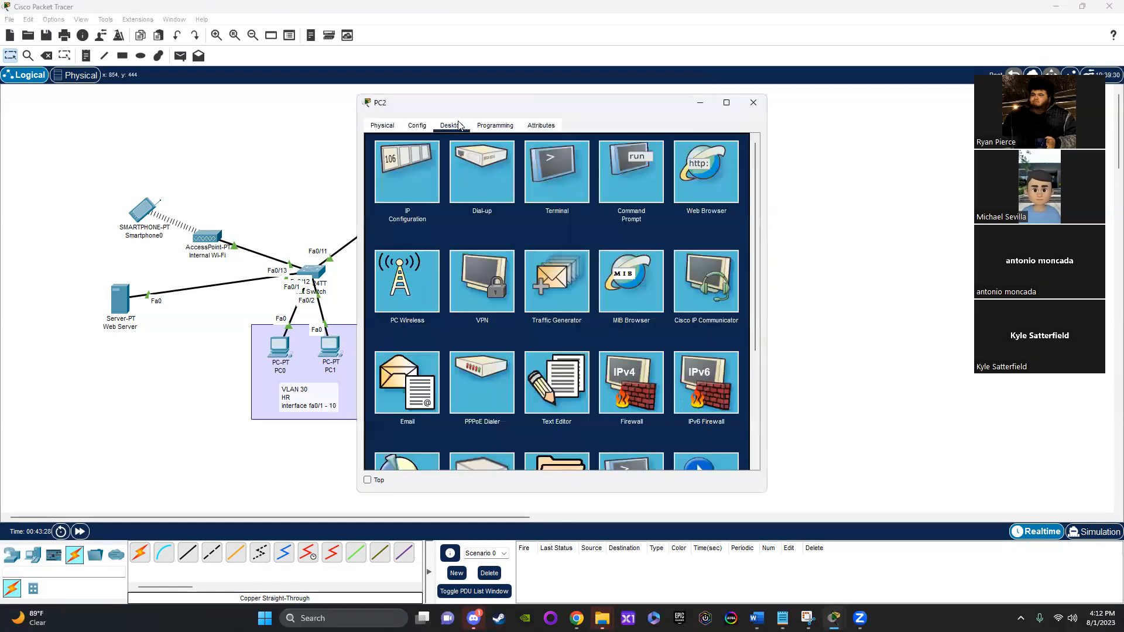
left_click(404, 164)
left_click(394, 190)
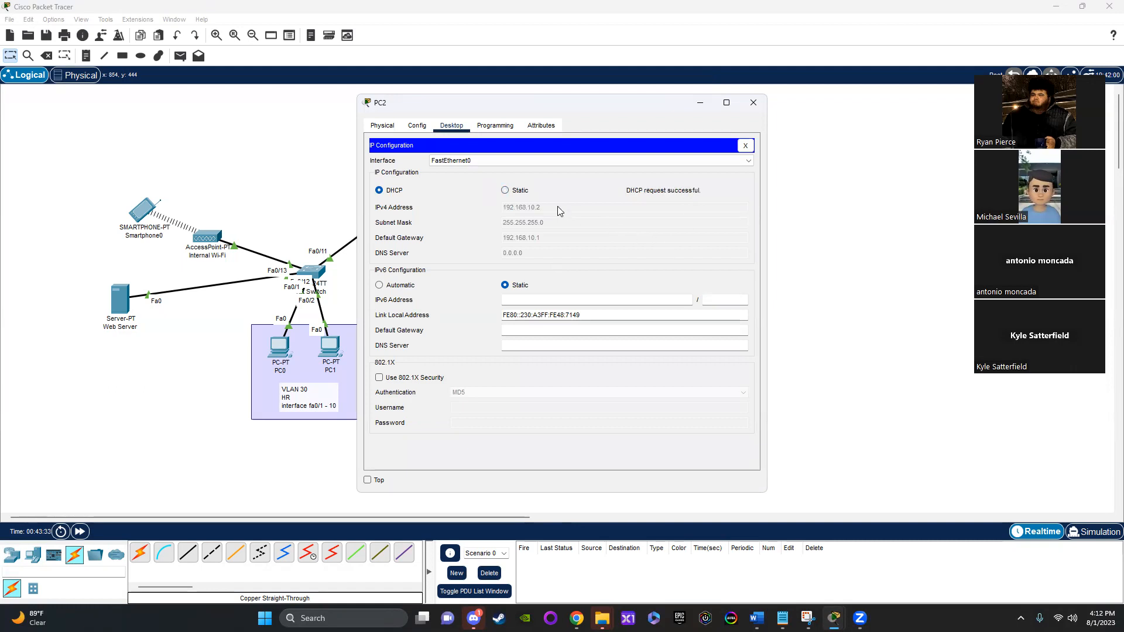
left_click(753, 104)
Step: Switch PC3's FastEthernet0 IPv4 addressing to DHCP in its IP configuration and close the device window
left_click(555, 354)
left_click(416, 126)
left_click(445, 127)
left_click(410, 193)
left_click(401, 191)
left_click(754, 102)
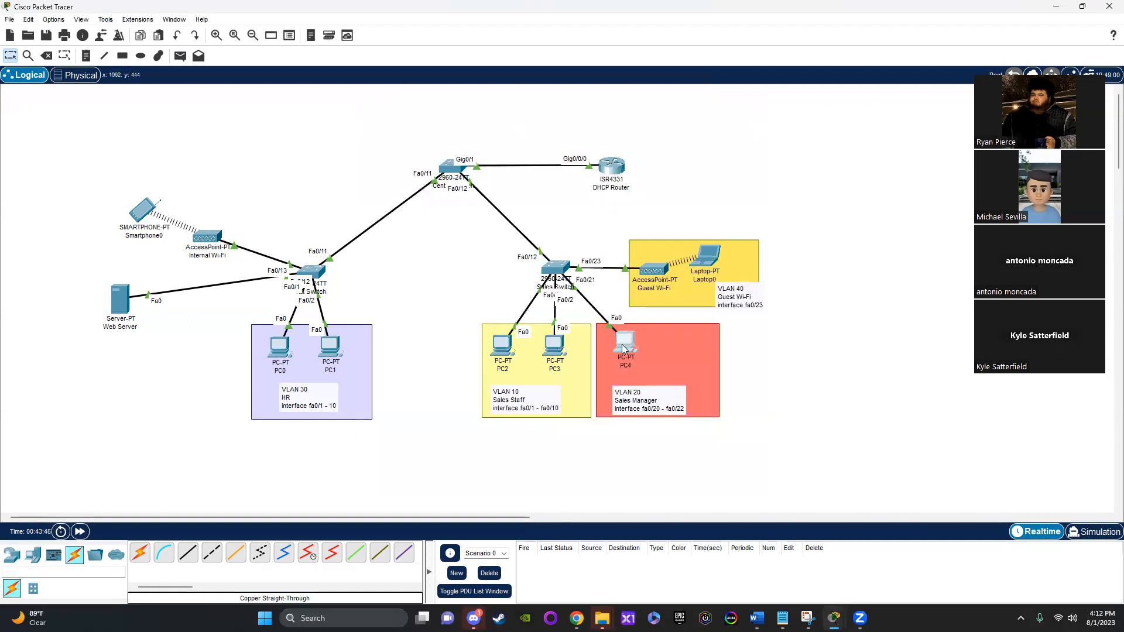
Step: Switch PC4's FastEthernet0 IPv4 addressing to DHCP in its IP configuration and close the device window
left_click(623, 348)
left_click(462, 127)
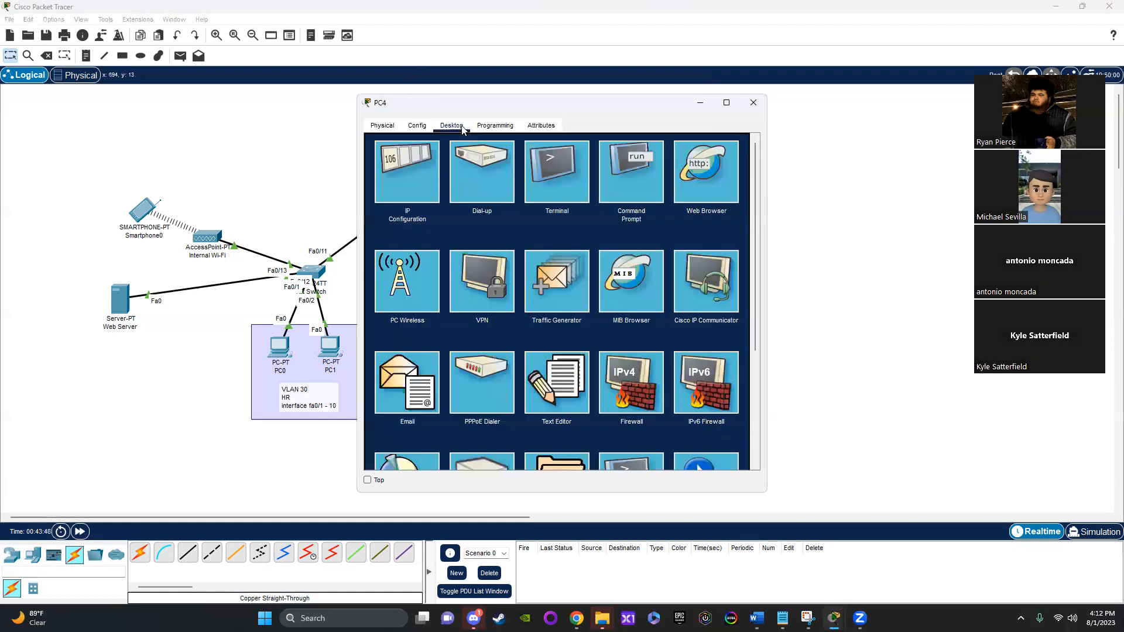
left_click(411, 182)
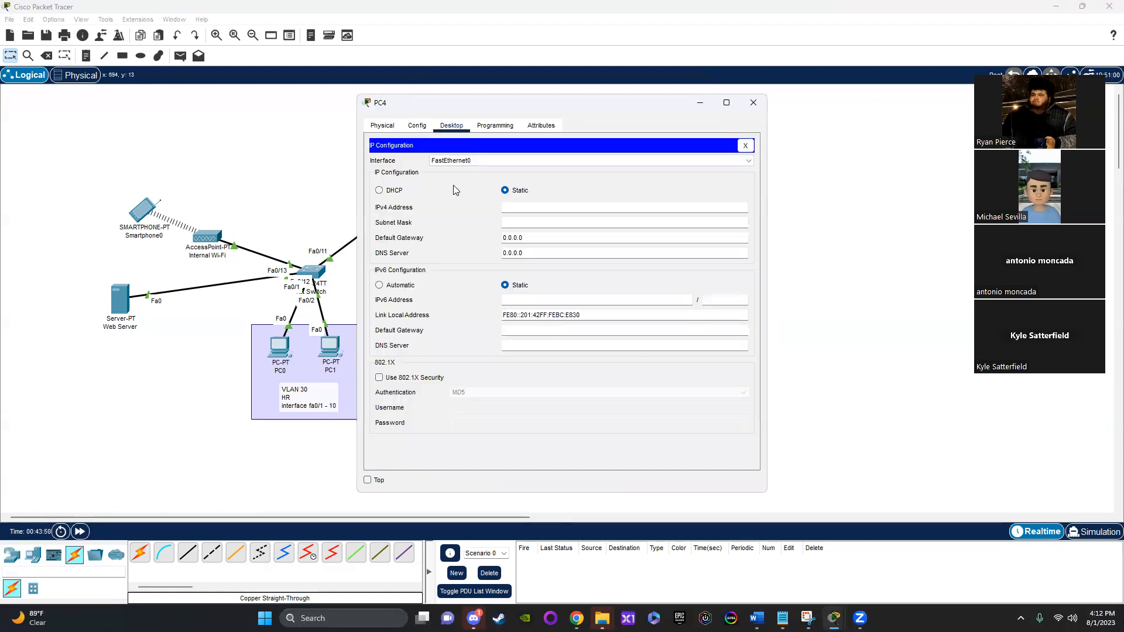
left_click(394, 189)
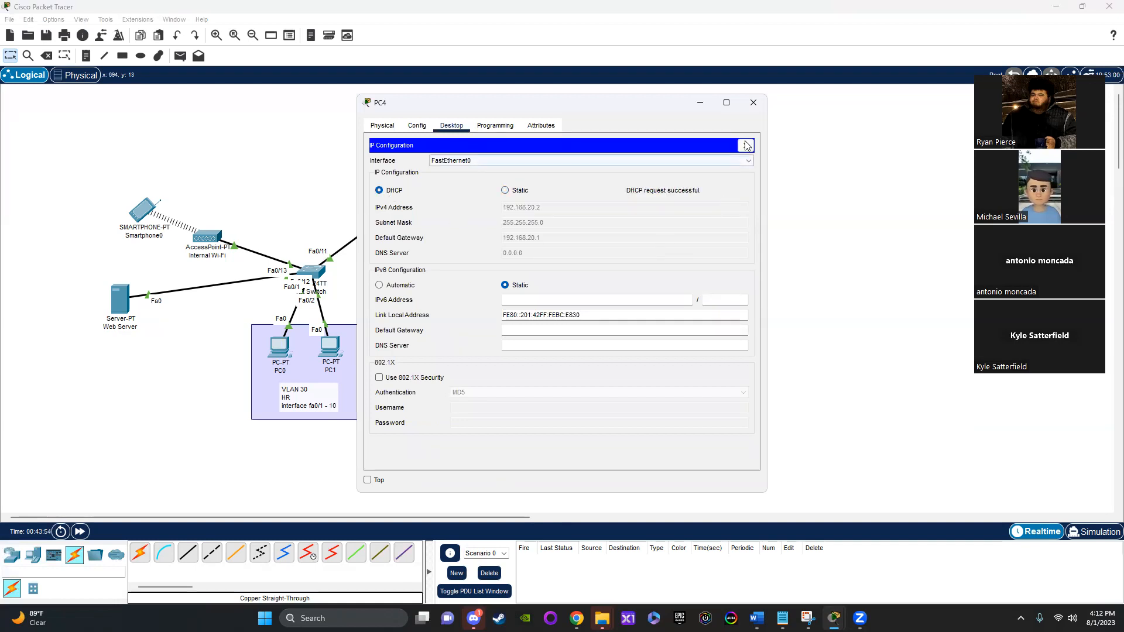
left_click(755, 103)
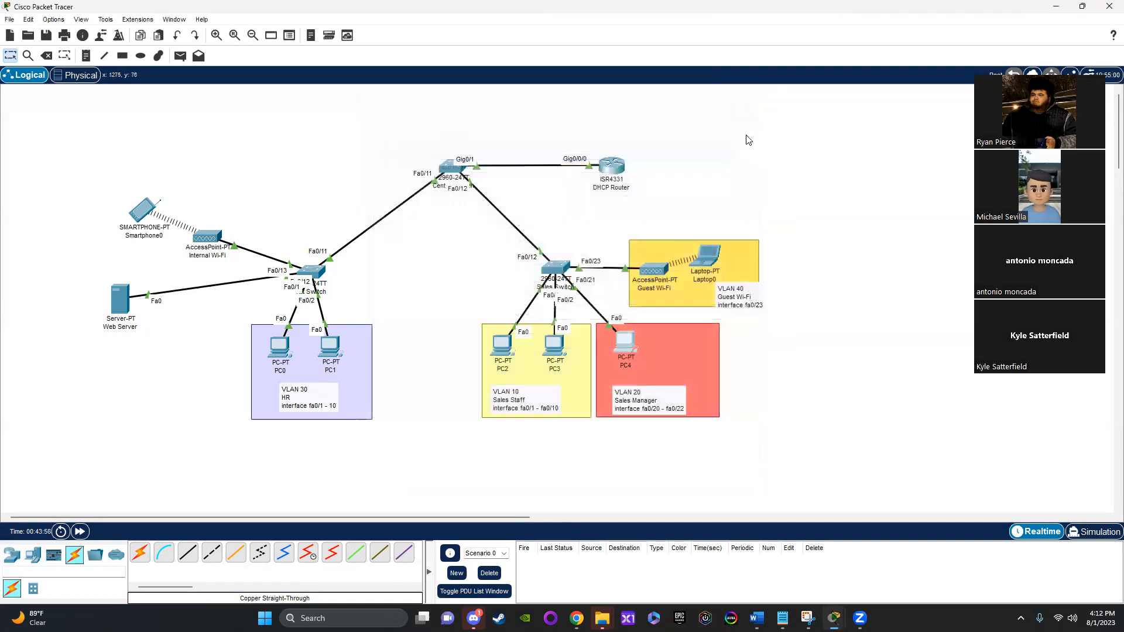
Step: Send a simple PDU from PC0 to PC2 twice and delete the first attempt from the PDU list
mouse_move(700, 264)
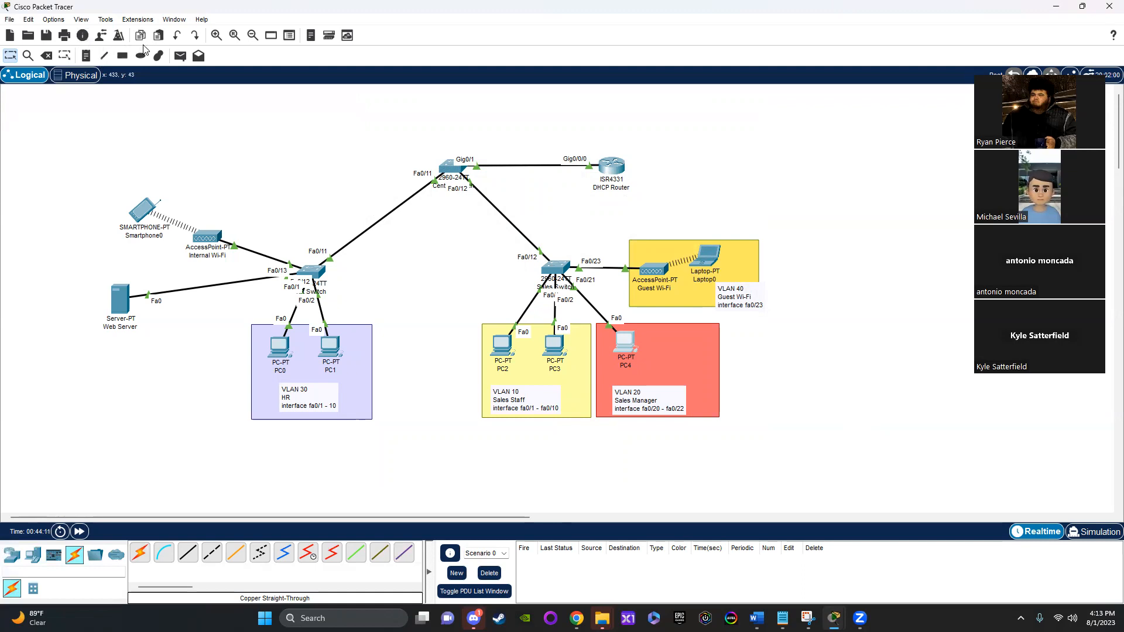
left_click(180, 55)
left_click(280, 347)
left_click(502, 345)
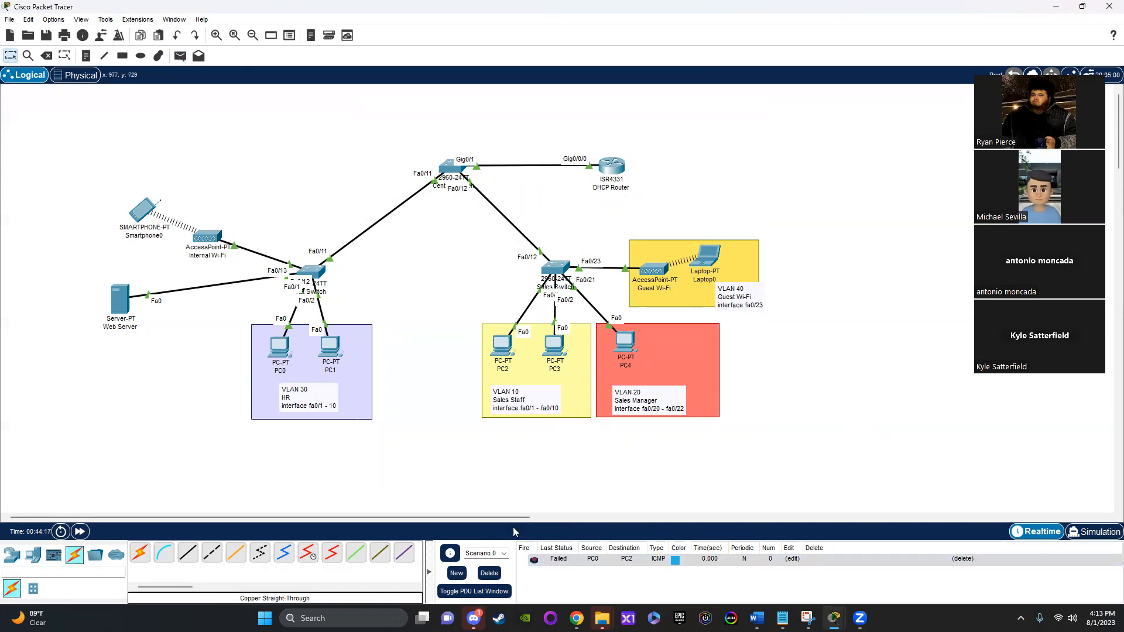
left_click(180, 56)
left_click(279, 347)
left_click(501, 345)
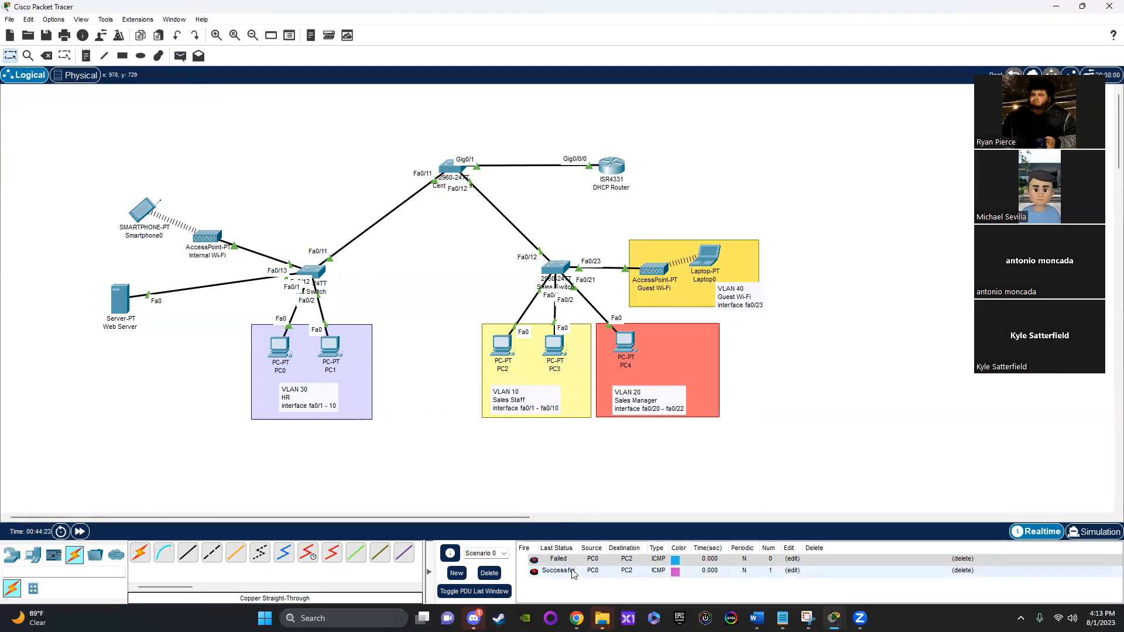
left_click(962, 558)
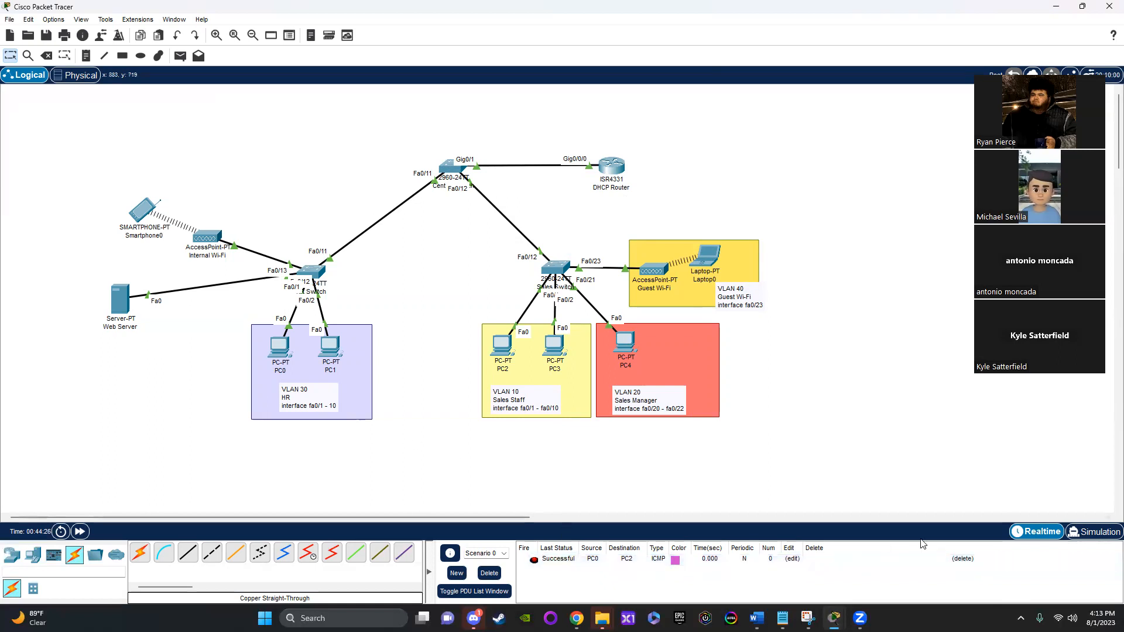
Step: Send a simple PDU from PC1 to PC3 twice and delete the first of these two attempts from the PDU list
left_click(180, 55)
left_click(331, 345)
left_click(565, 349)
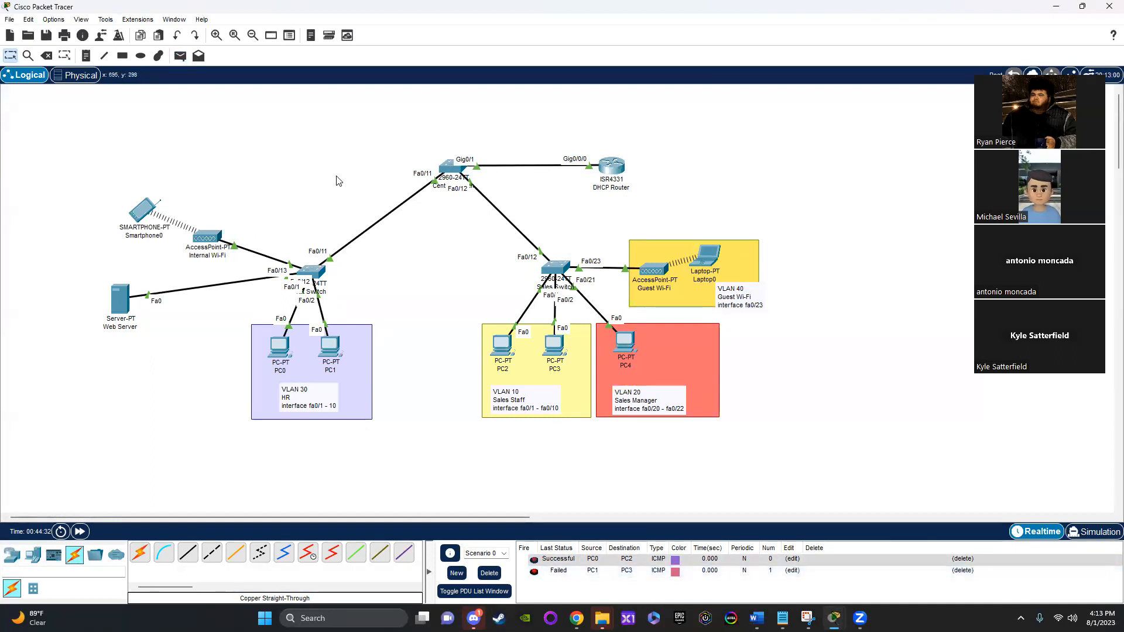
left_click(181, 55)
left_click(331, 345)
left_click(563, 350)
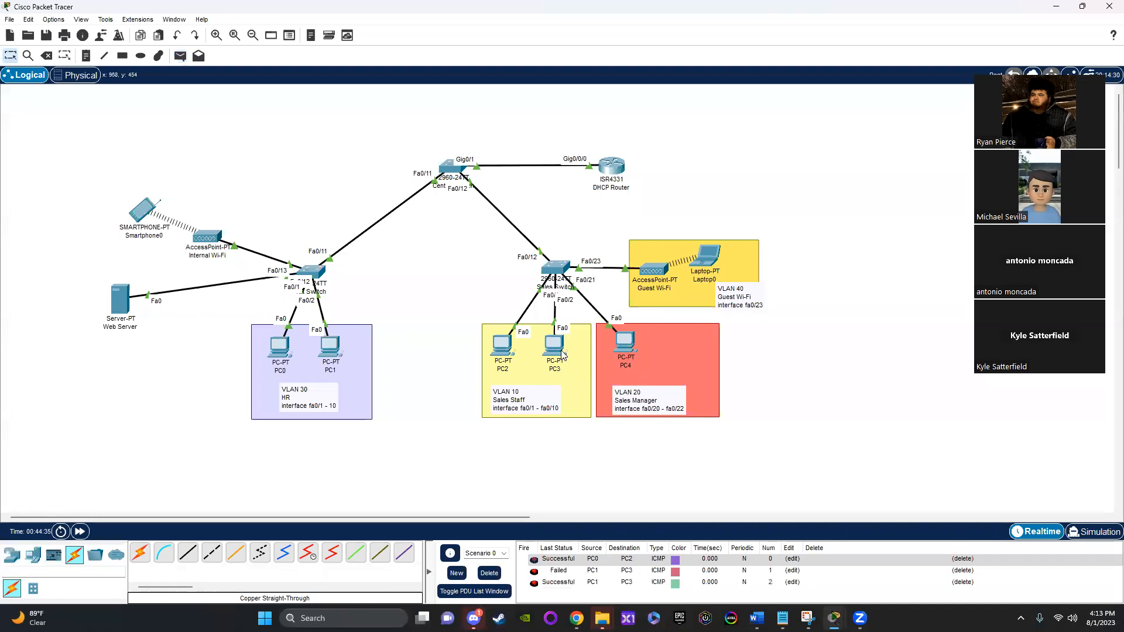
left_click(972, 571)
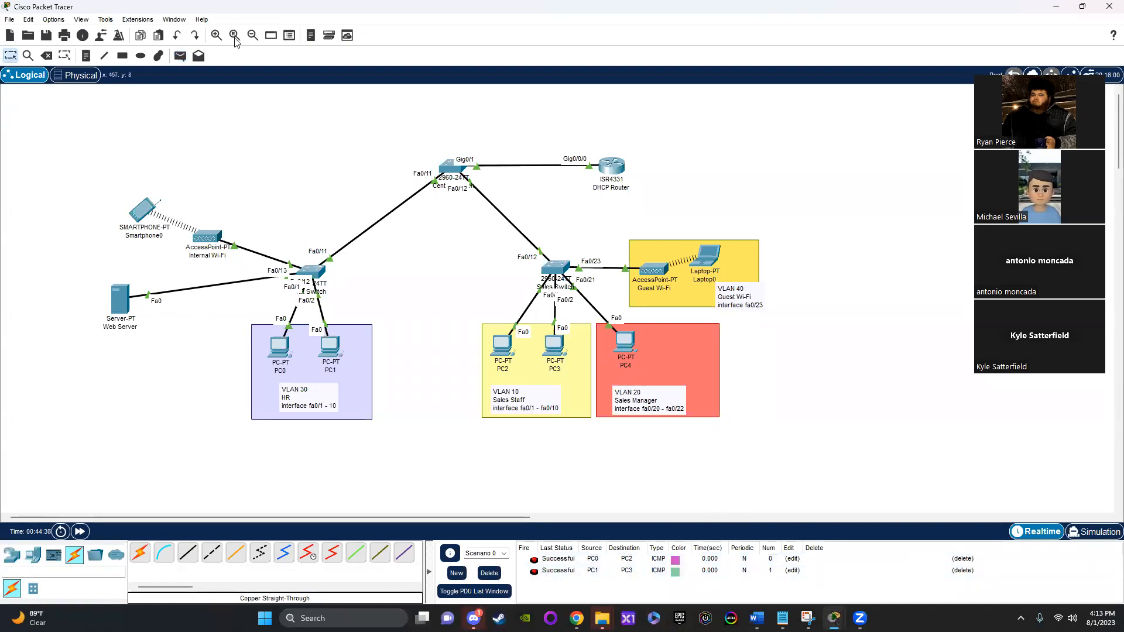
Step: Try a simple PDU from PC0 to Laptop0 and delete its entry from the PDU list
left_click(179, 55)
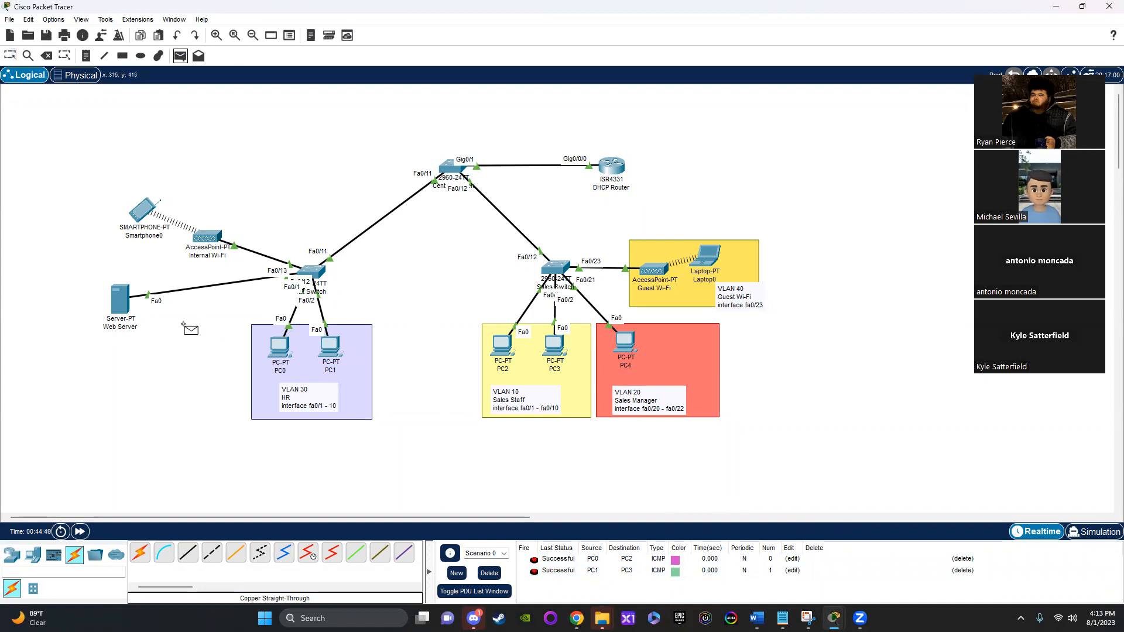
left_click(277, 348)
left_click(709, 258)
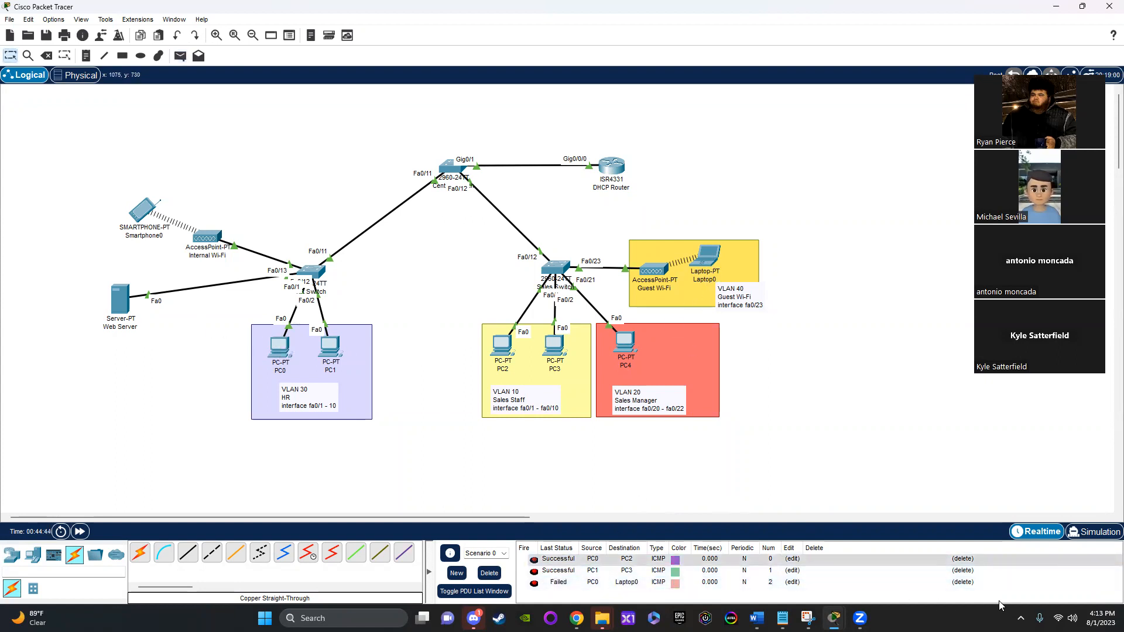
left_click(963, 582)
Step: Send a simple PDU in the reverse direction, from Laptop0 to PC0
left_click(180, 55)
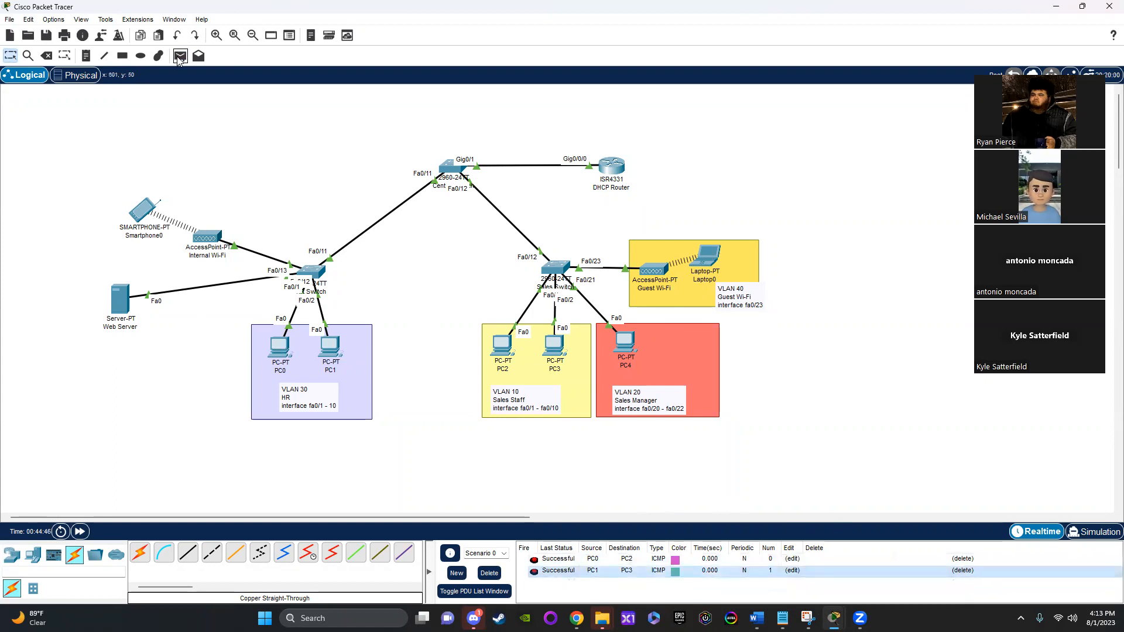
left_click(709, 258)
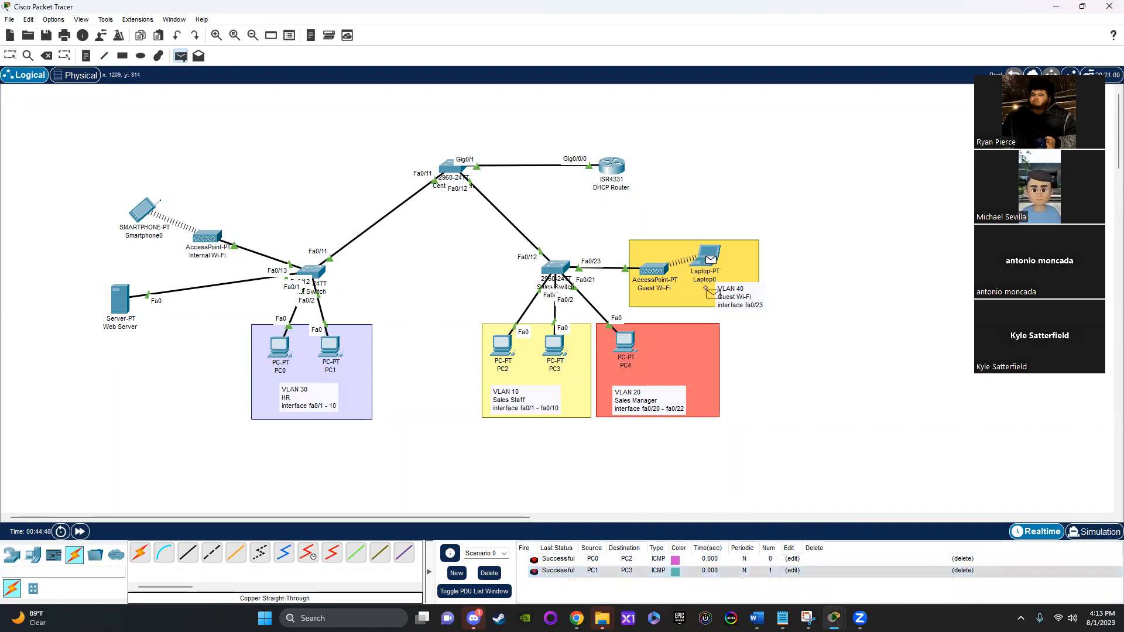
left_click(279, 346)
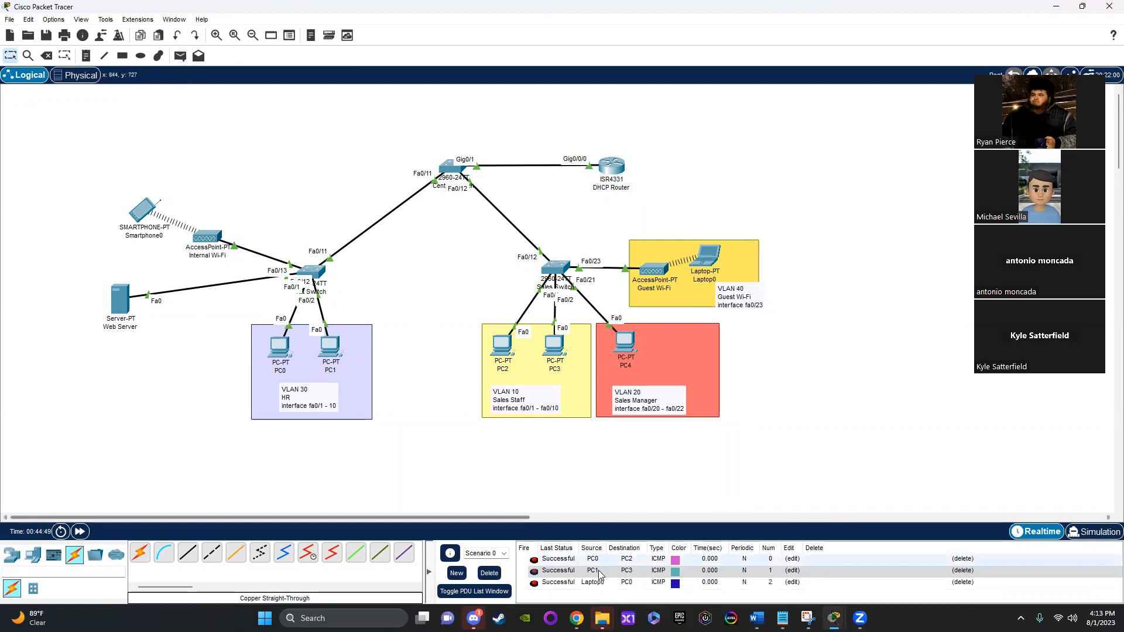
Step: Send a simple PDU from PC1 to PC4, delete the entry and resend it, and check the expanded PDU list
left_click(180, 55)
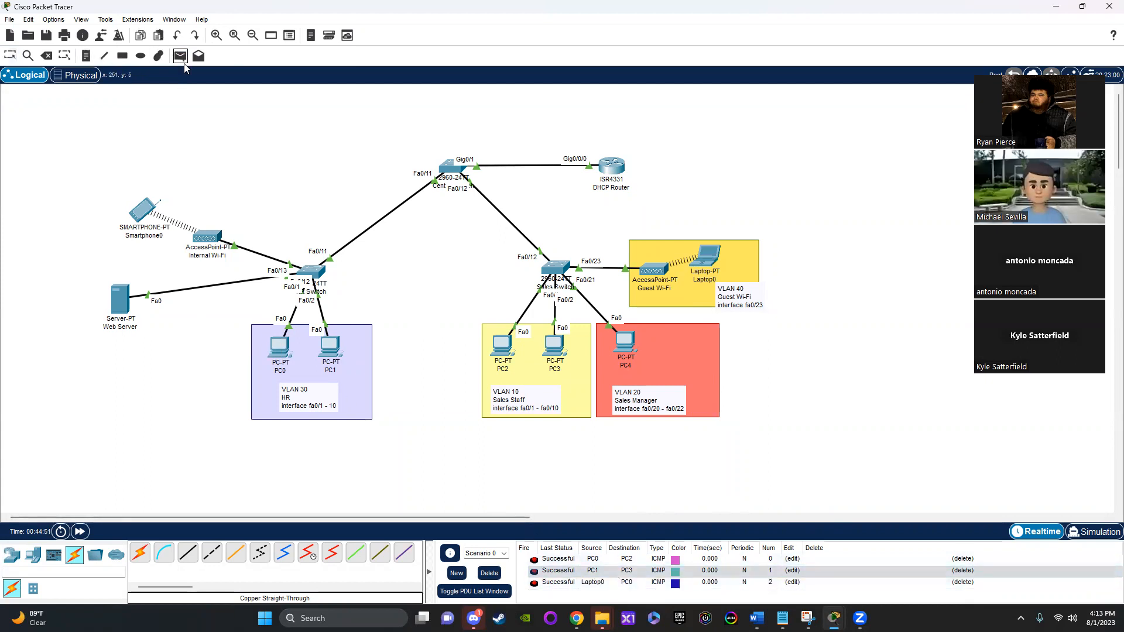
left_click(330, 348)
left_click(625, 343)
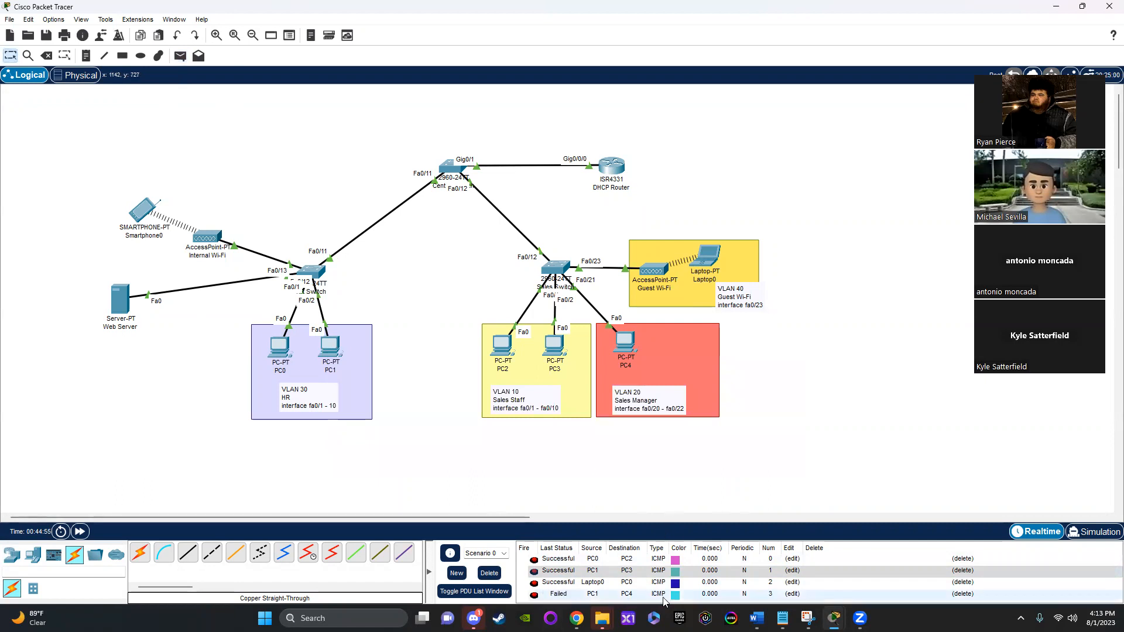
left_click(963, 594)
left_click(180, 56)
left_click(322, 344)
left_click(624, 343)
left_click(475, 591)
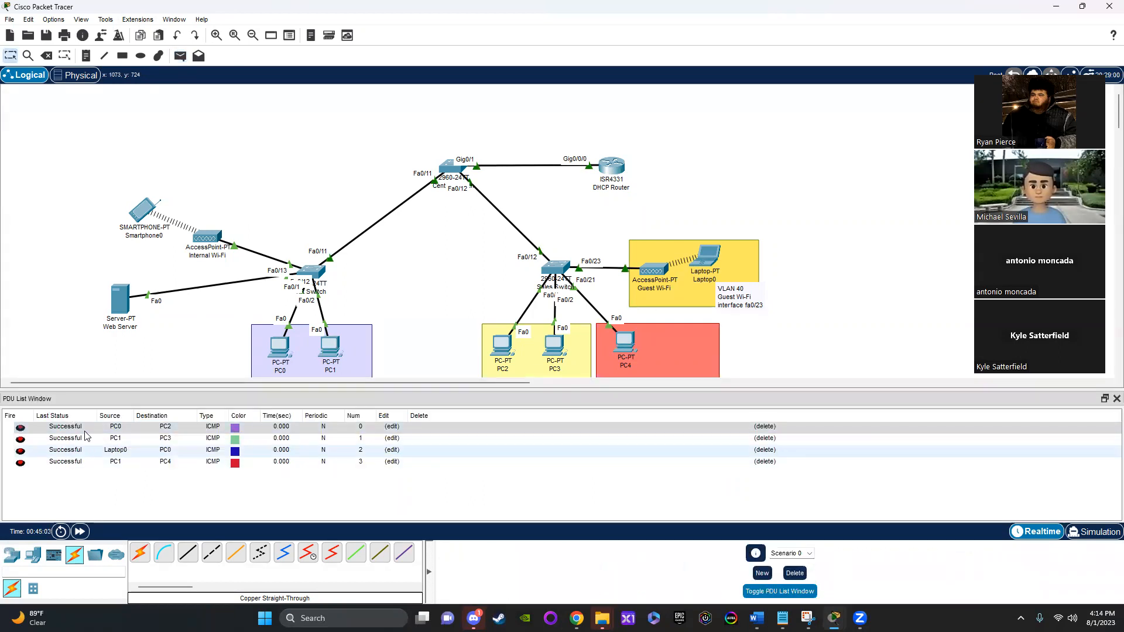
left_click(771, 592)
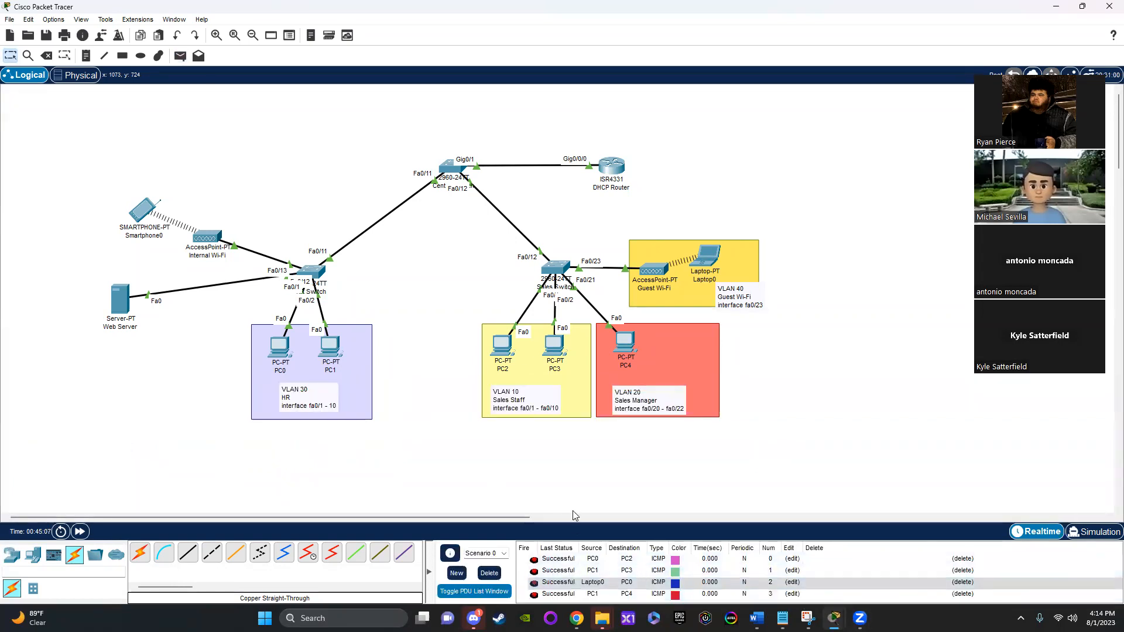
Step: Send simple PDUs to the DHCP Router from PC0, PC1 and PC2
left_click(180, 55)
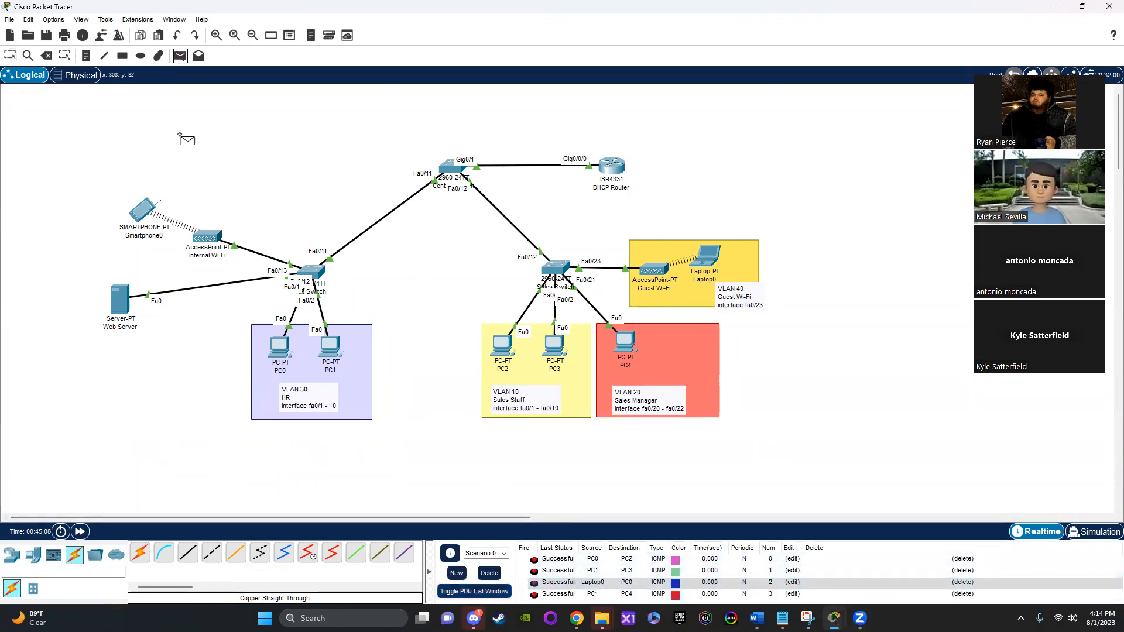
left_click(612, 167)
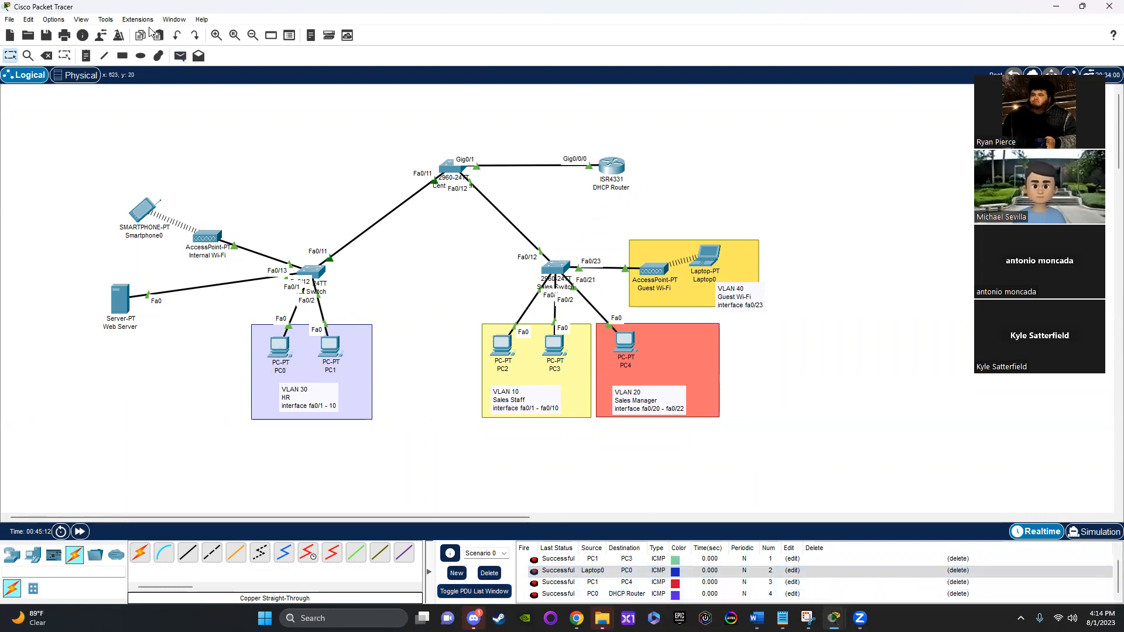
left_click(181, 56)
left_click(331, 346)
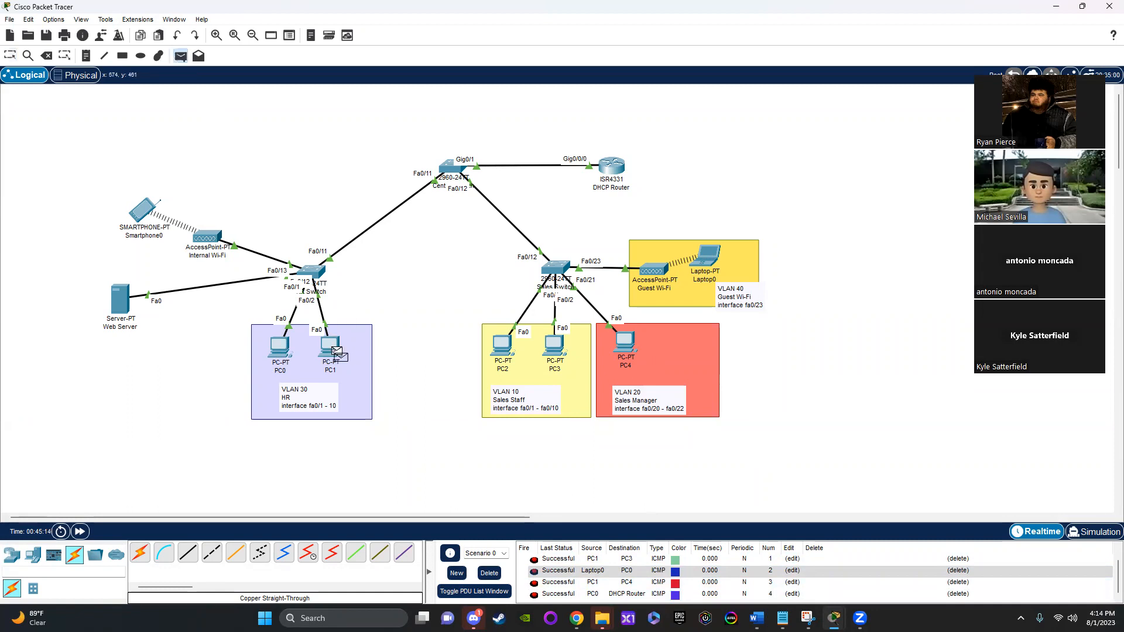
left_click(608, 172)
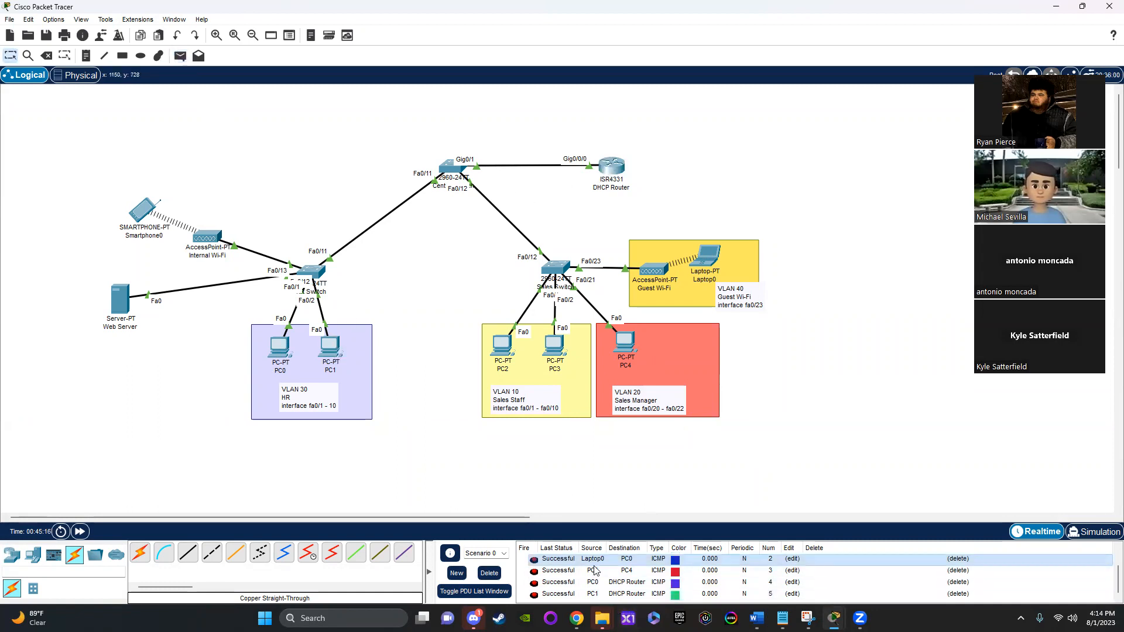
left_click(181, 55)
left_click(502, 350)
left_click(613, 166)
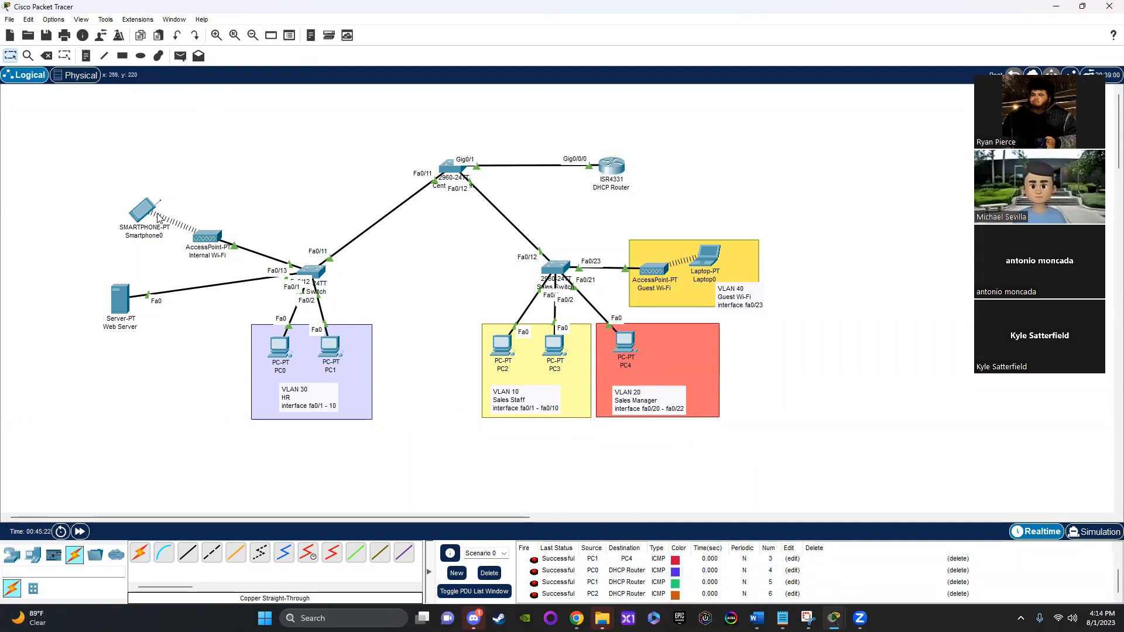
Step: Send a simple PDU from Smartphone0 to PC0 and check its entry in the PDU list
left_click(180, 55)
left_click(145, 210)
left_click(280, 349)
scroll(584, 591, "up", 2)
scroll(585, 591, "down", 2)
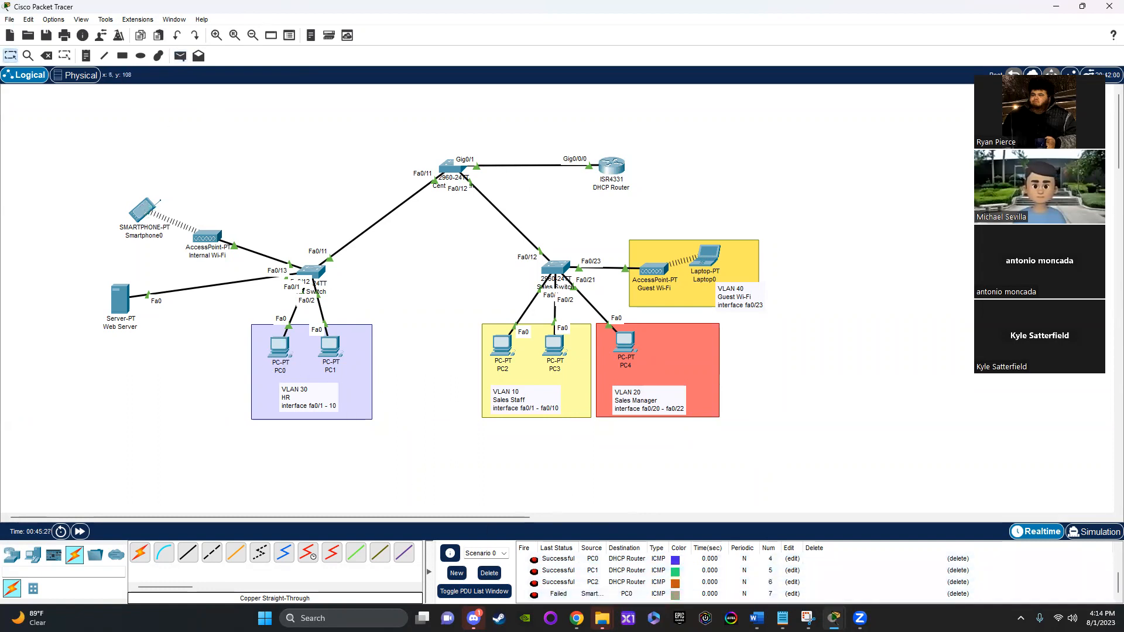
Step: Resend a simple PDU from Smartphone0 to PC0, and delete both Smartphone0 entries from the PDU list
left_click(180, 56)
left_click(146, 211)
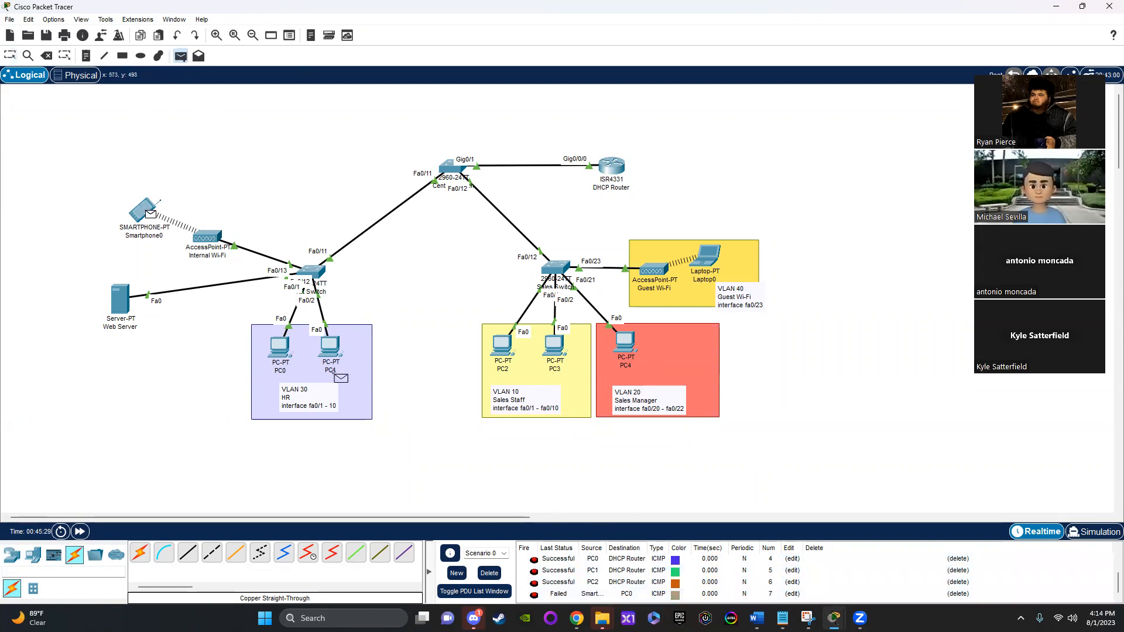
left_click(291, 358)
scroll(819, 586, "down", 3)
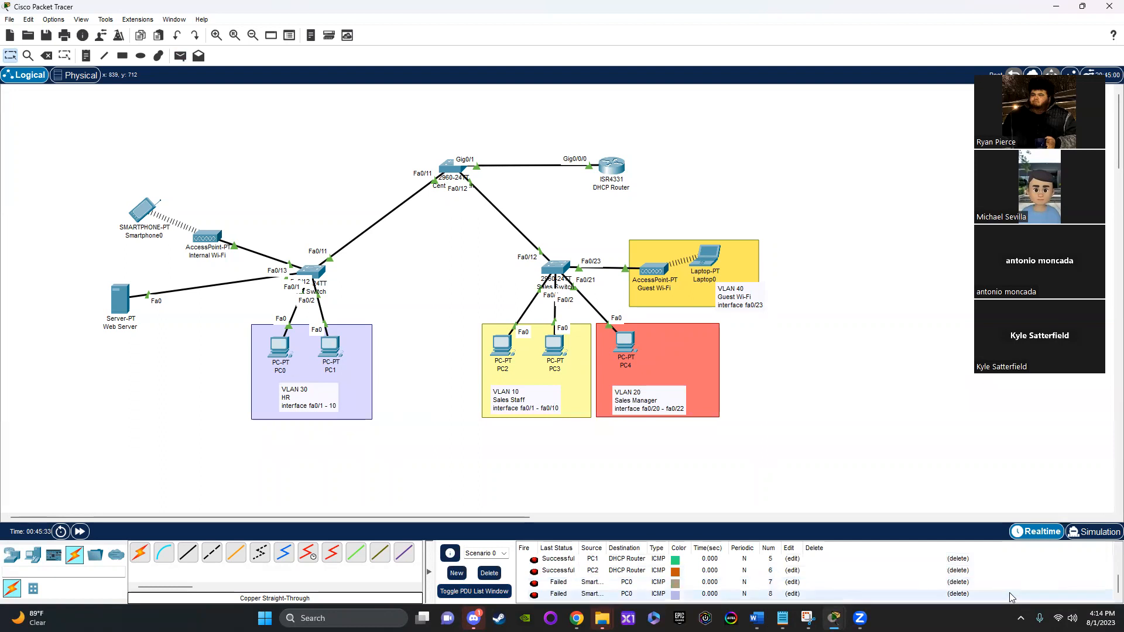
left_click(958, 582)
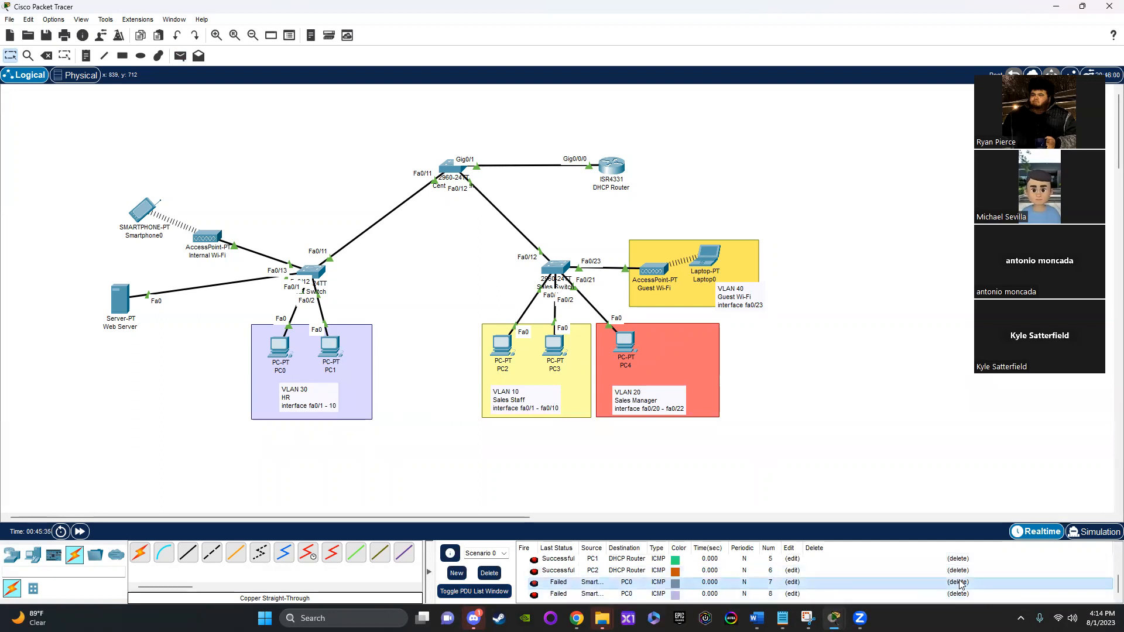
left_click(950, 595)
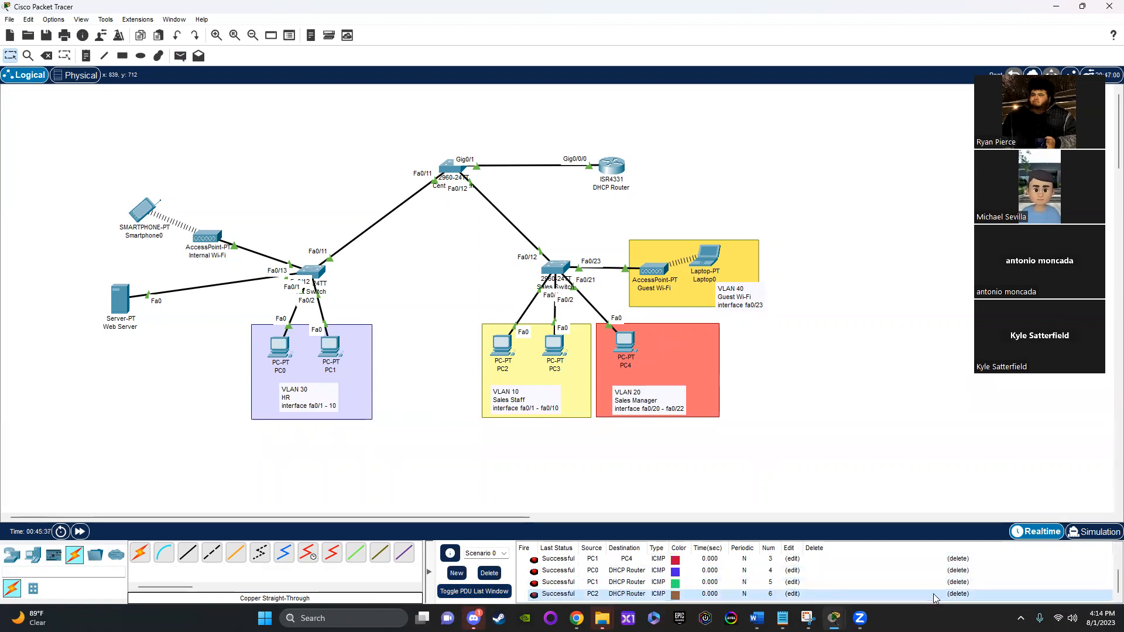
Step: Request a new address for Smartphone0 by switching its IPv4 configuration to Static and back to DHCP
left_click(142, 212)
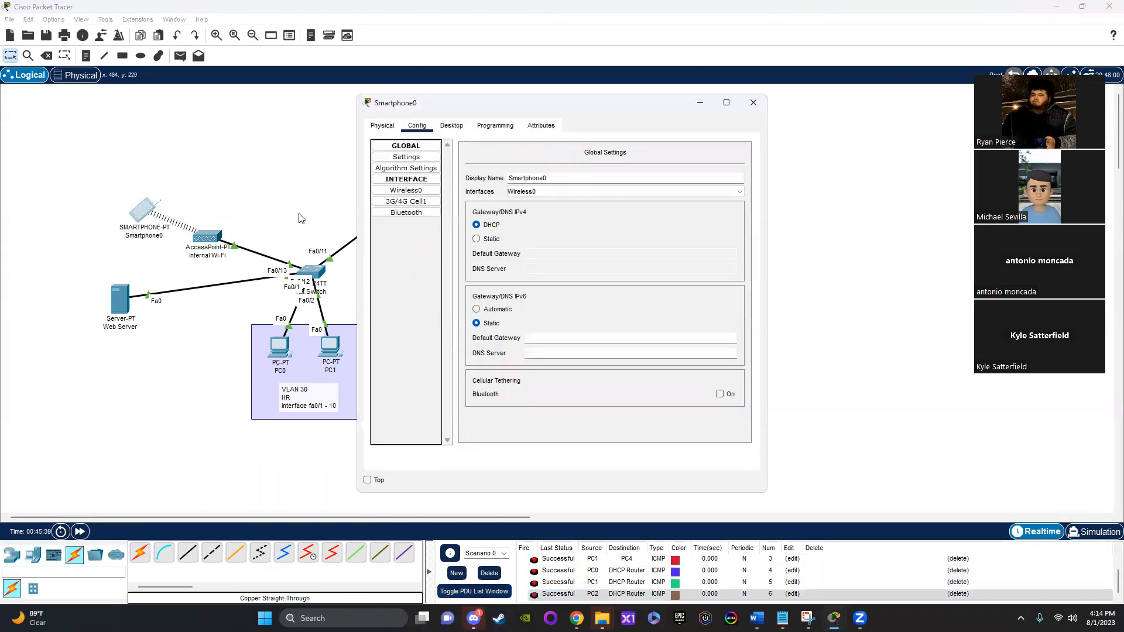
left_click(443, 130)
left_click(426, 172)
left_click(505, 191)
left_click(395, 192)
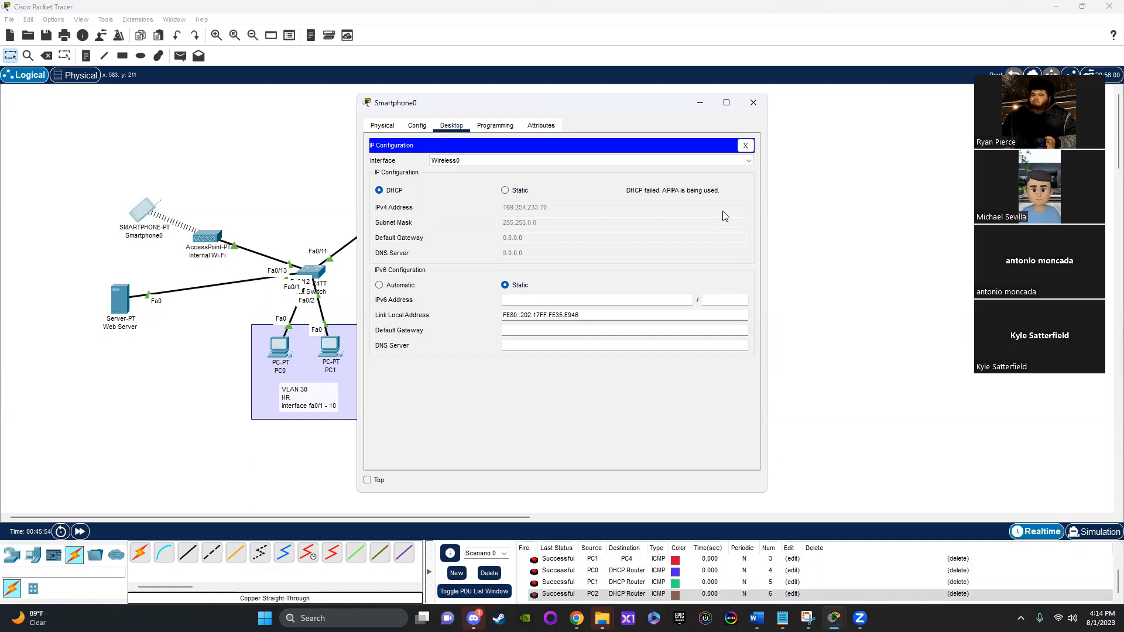
left_click(754, 102)
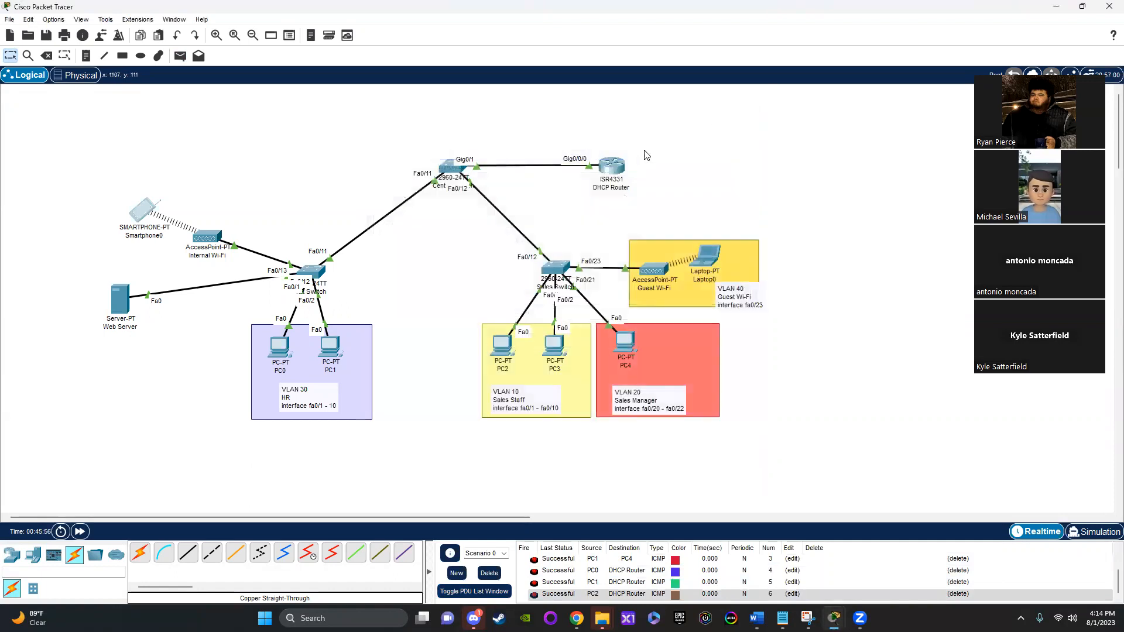
Step: Open the DHCP Router's command-line interface and enter privileged EXEC mode with enable
left_click(610, 168)
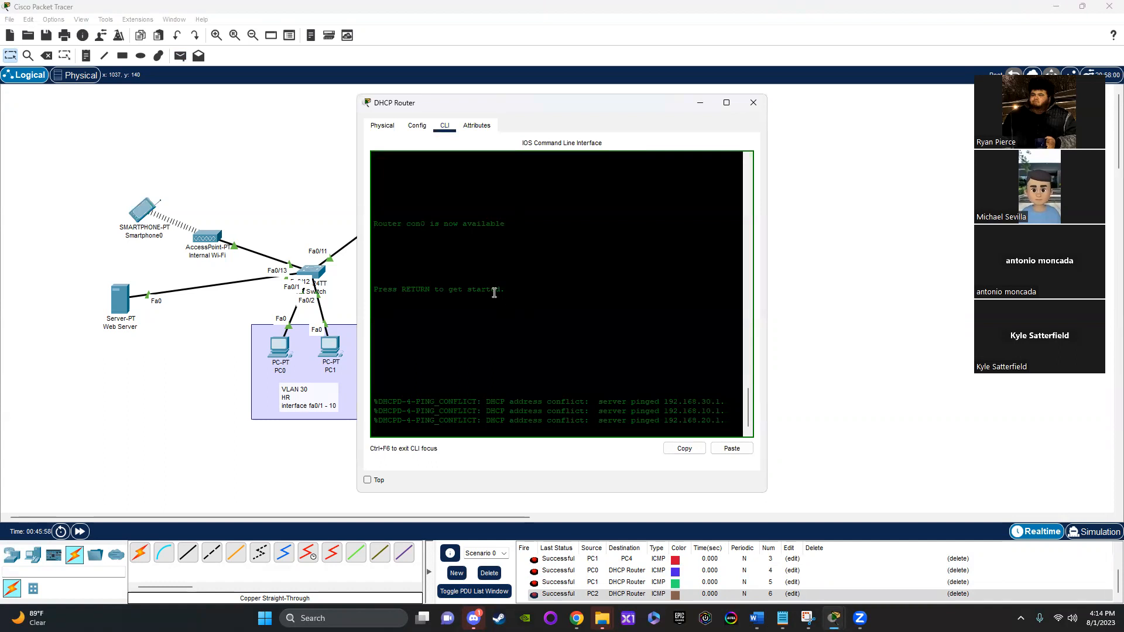
key("Return")
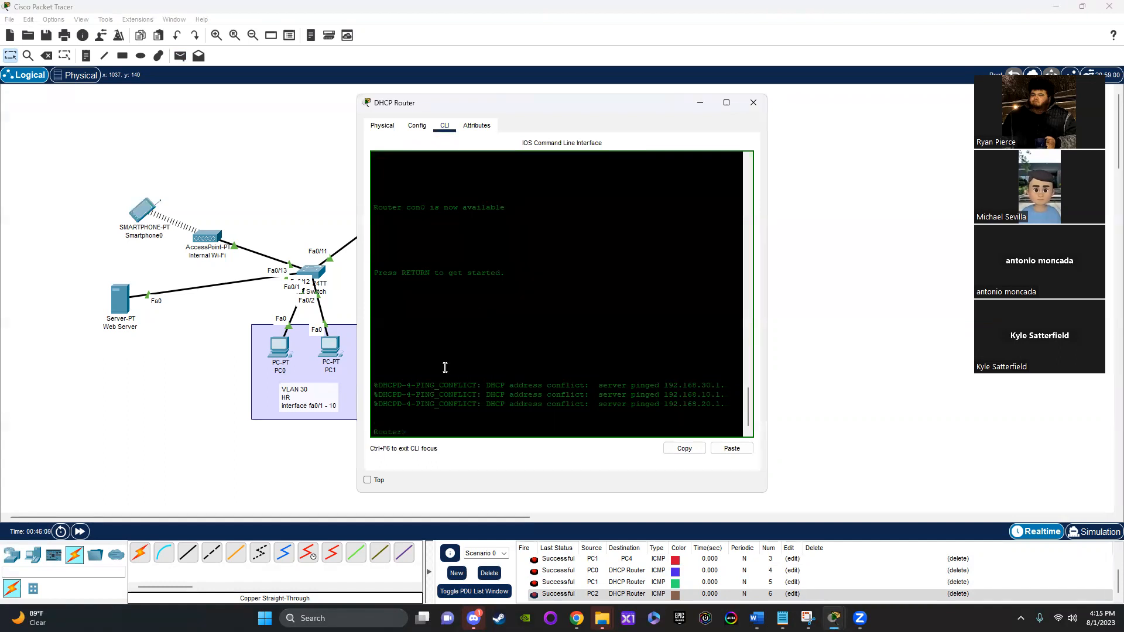
type("enable")
key("Return")
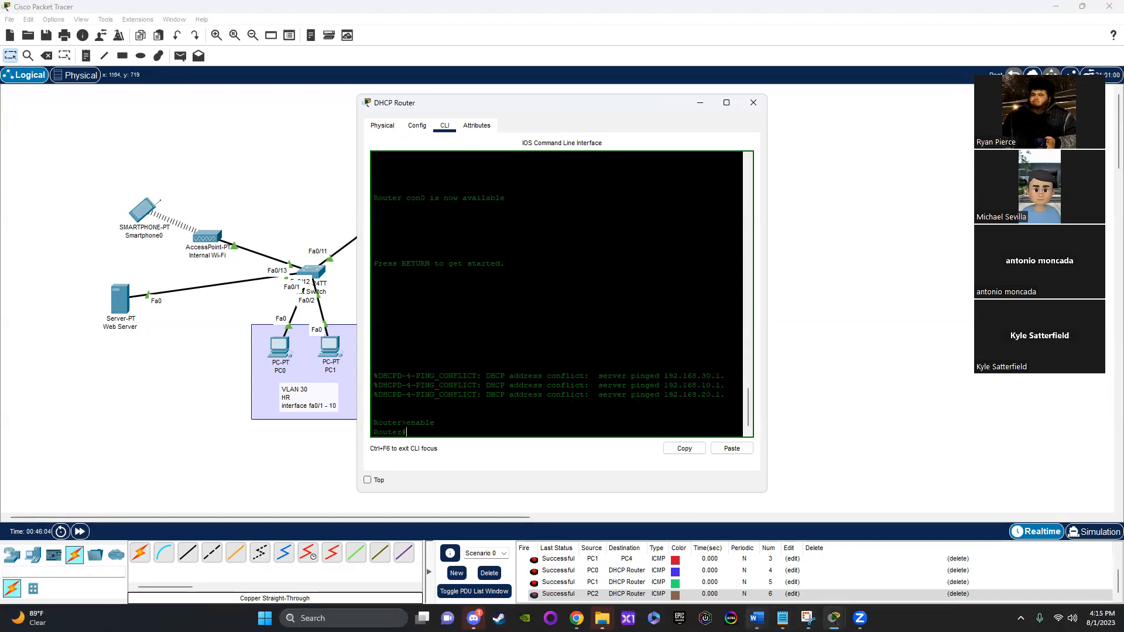
left_click(757, 619)
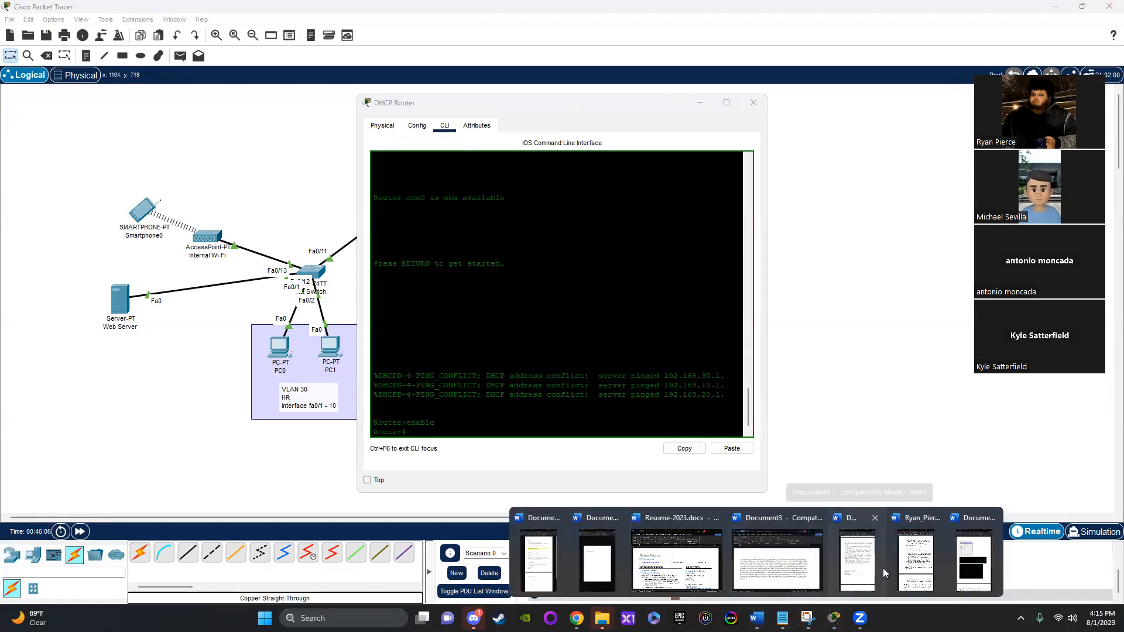
mouse_move(835, 618)
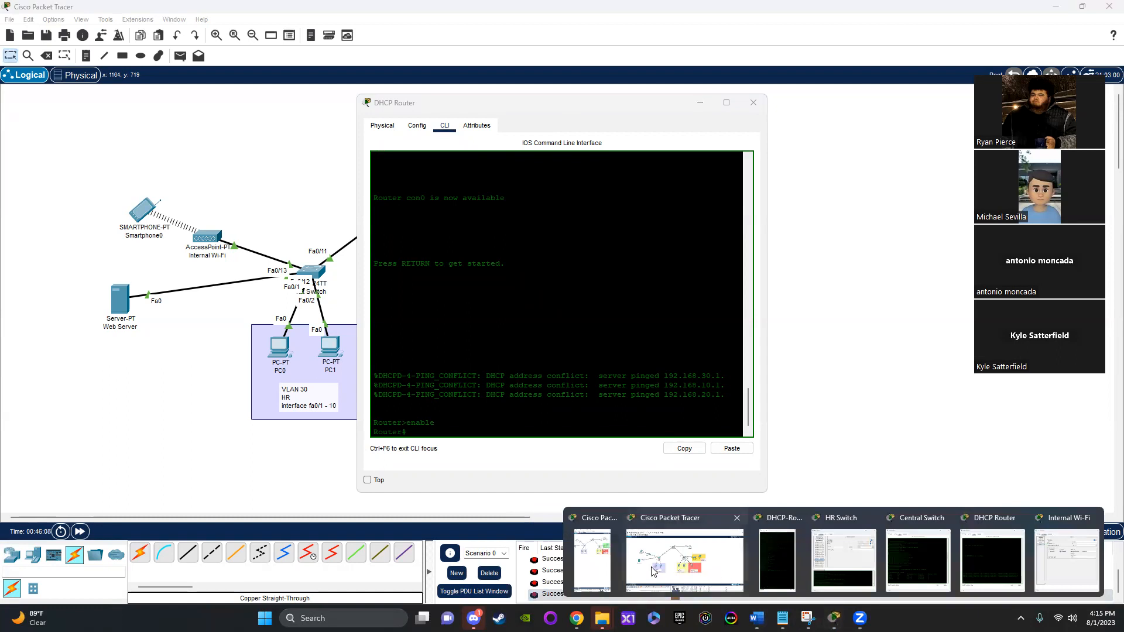
left_click(780, 567)
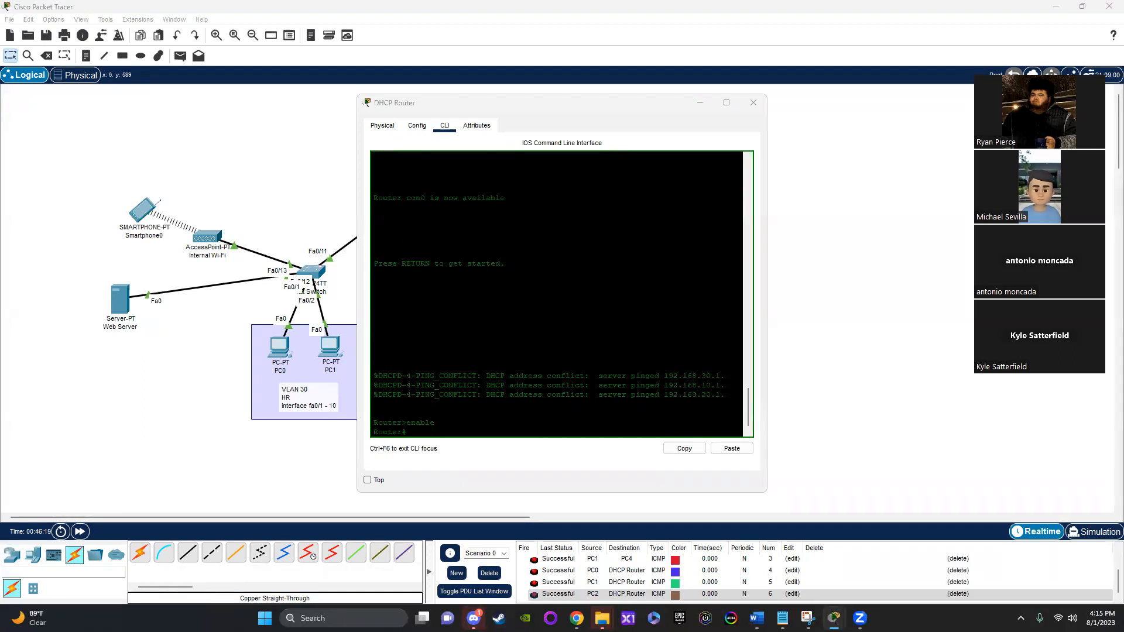
Step: Enter global configuration mode on the DHCP Router with config t
left_click(447, 431)
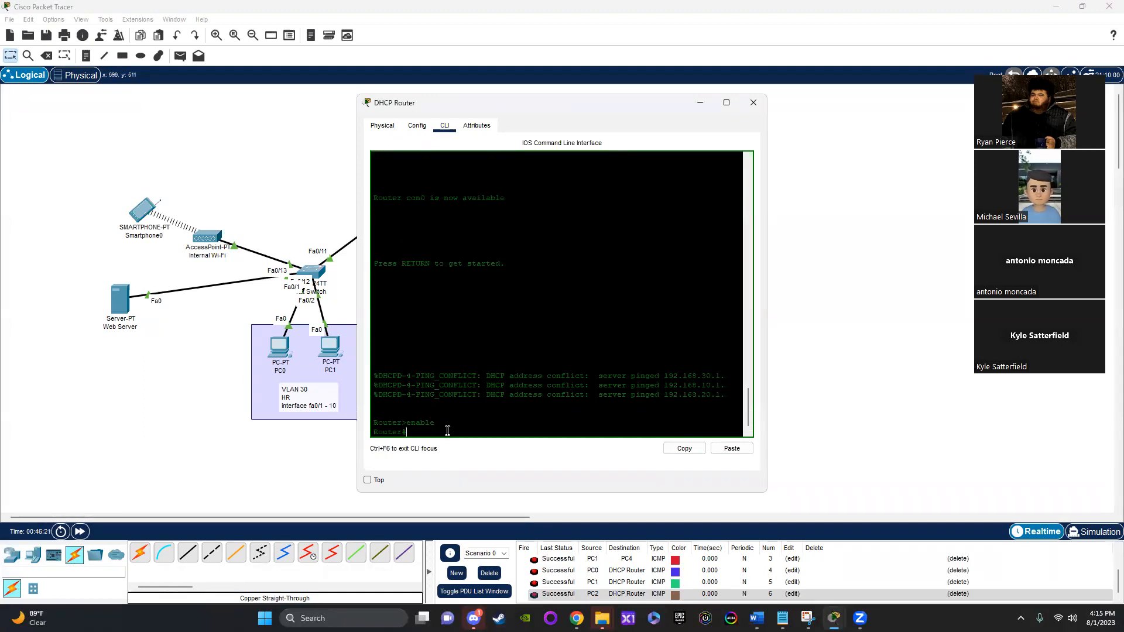
type("config")
type("fig t")
key("Return")
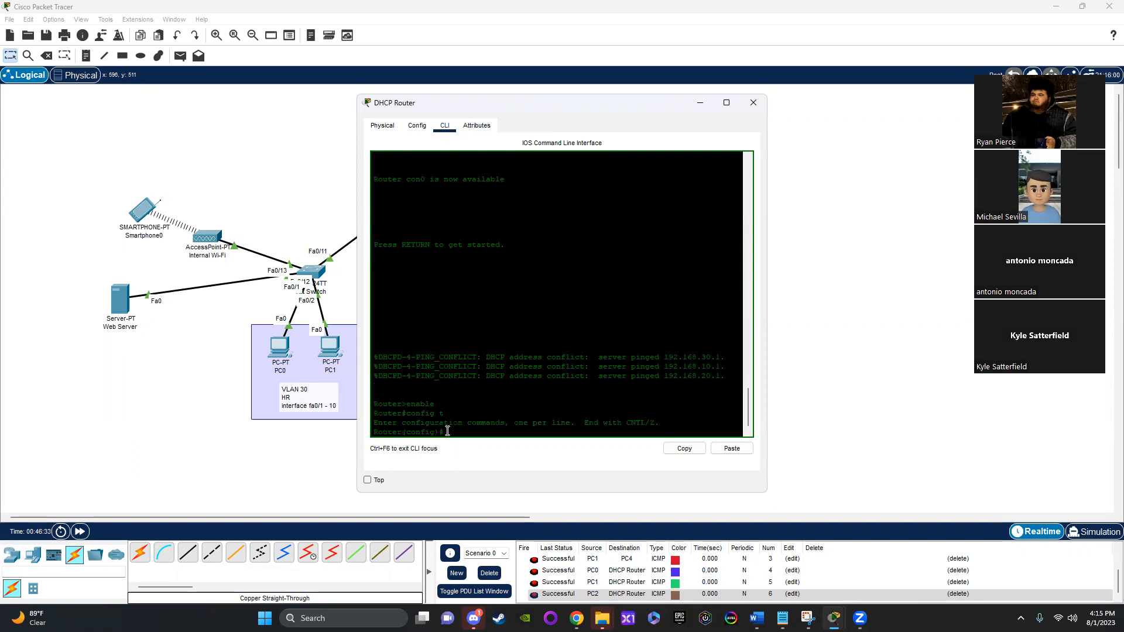
Step: Create the subinterface GigabitEthernet 0/0/0.1 on the DHCP Router and enter its configuration mode
type("inter")
key("Tab")
type("gig")
key("Tab")
type("0/0/0.1")
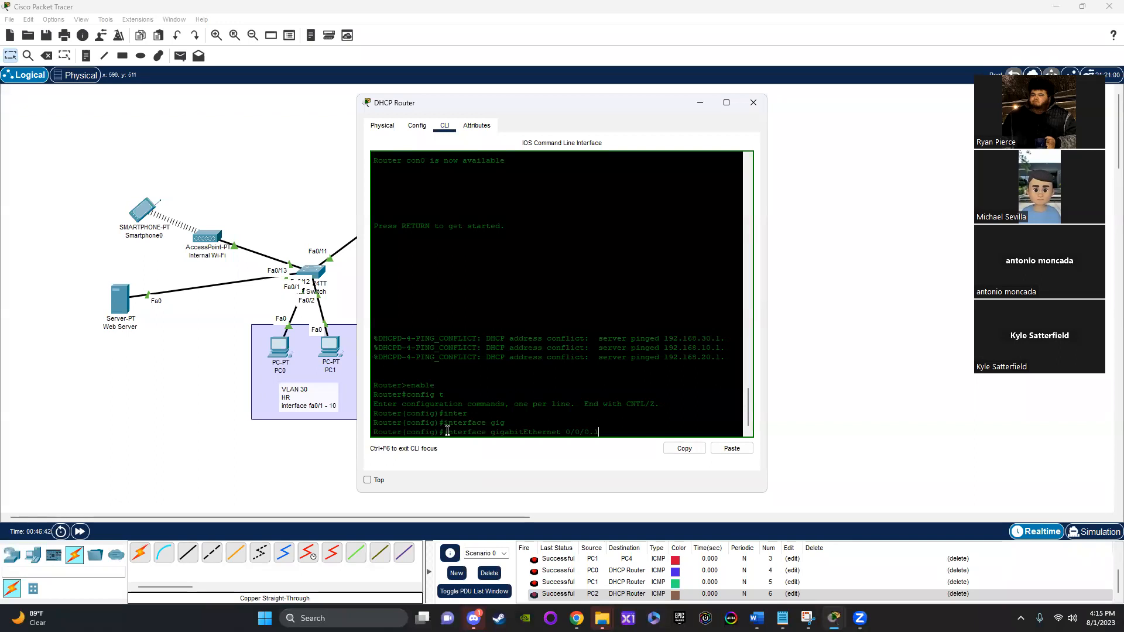
key("Return")
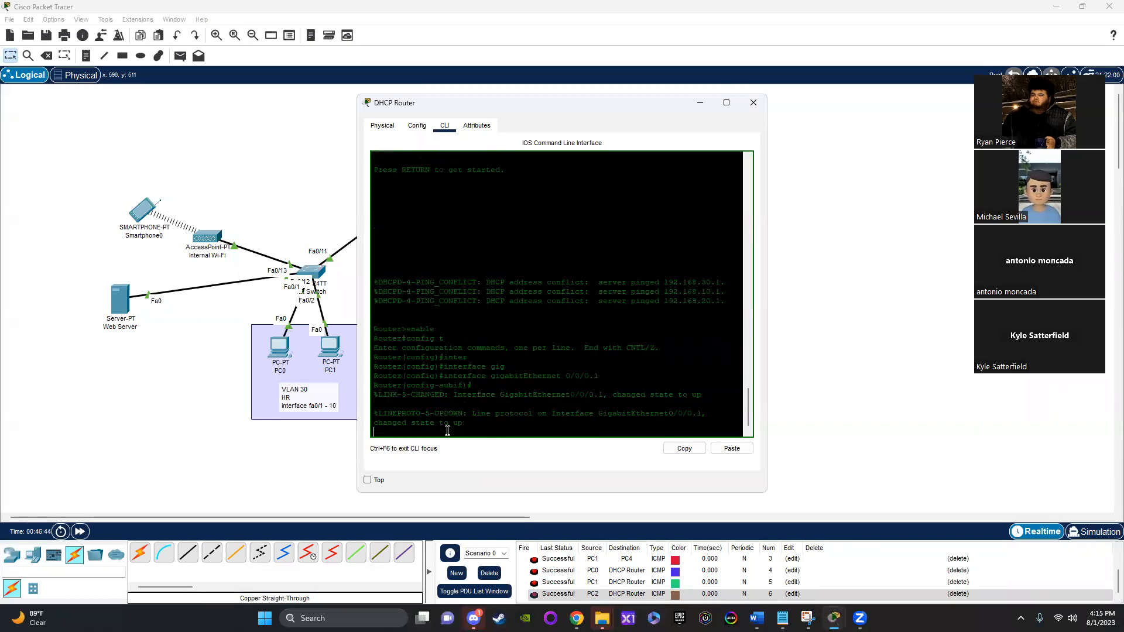
key("Return")
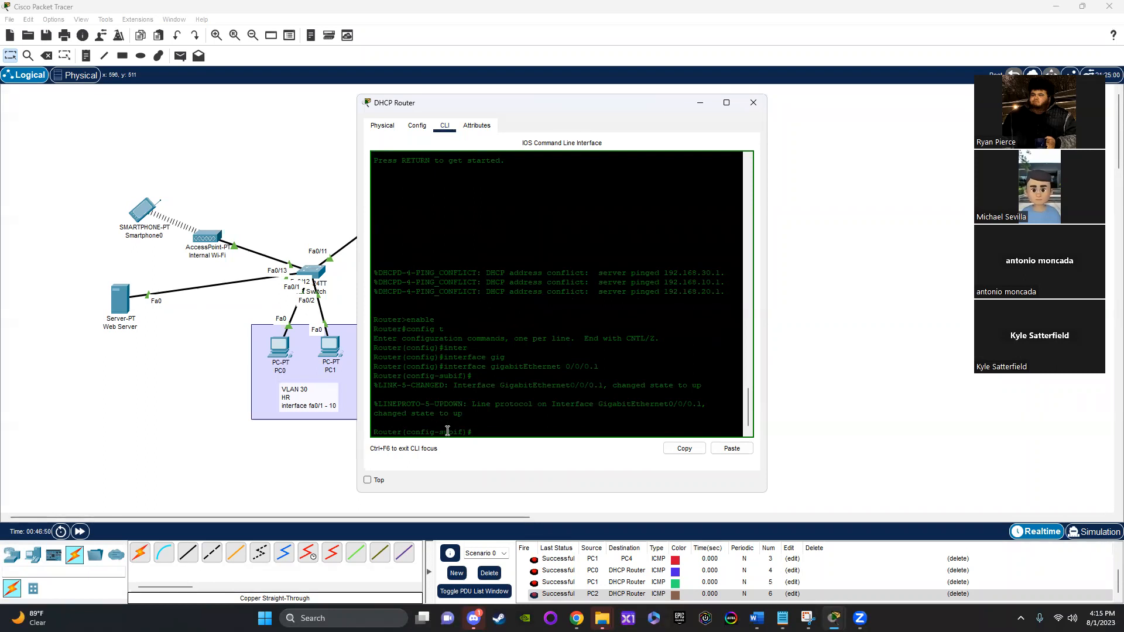
Step: Try to assign IP address 192.168.1.0 with mask 255.255.255.0 to the subinterface, and return to global configuration mode
type("ip")
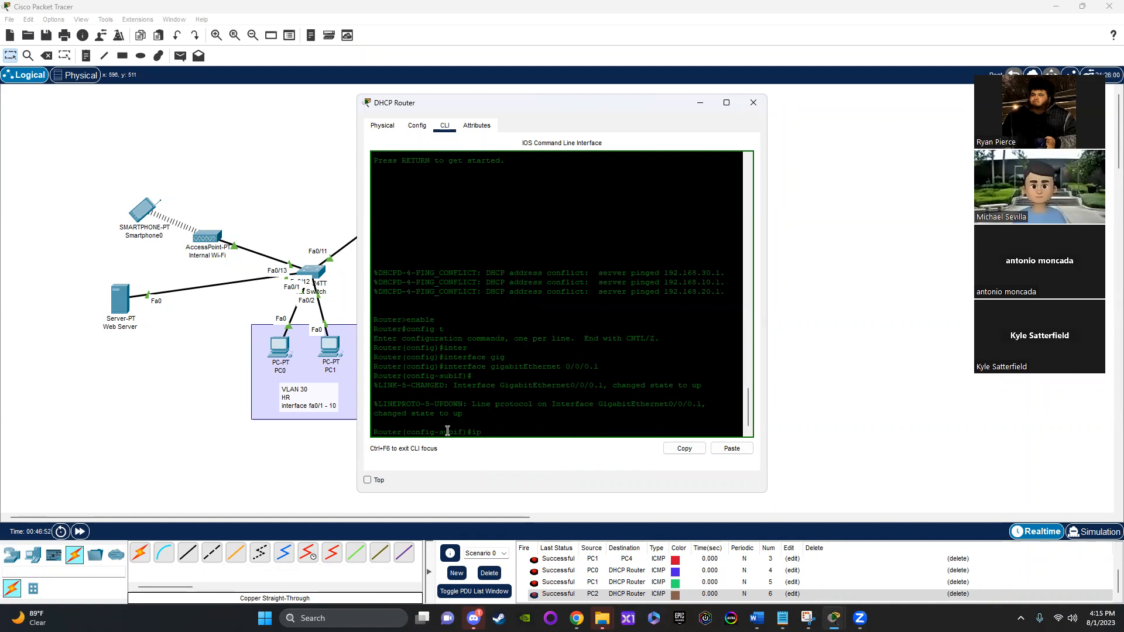
type(" add")
key("Tab")
type("192.168.1.0 255.255.255.0")
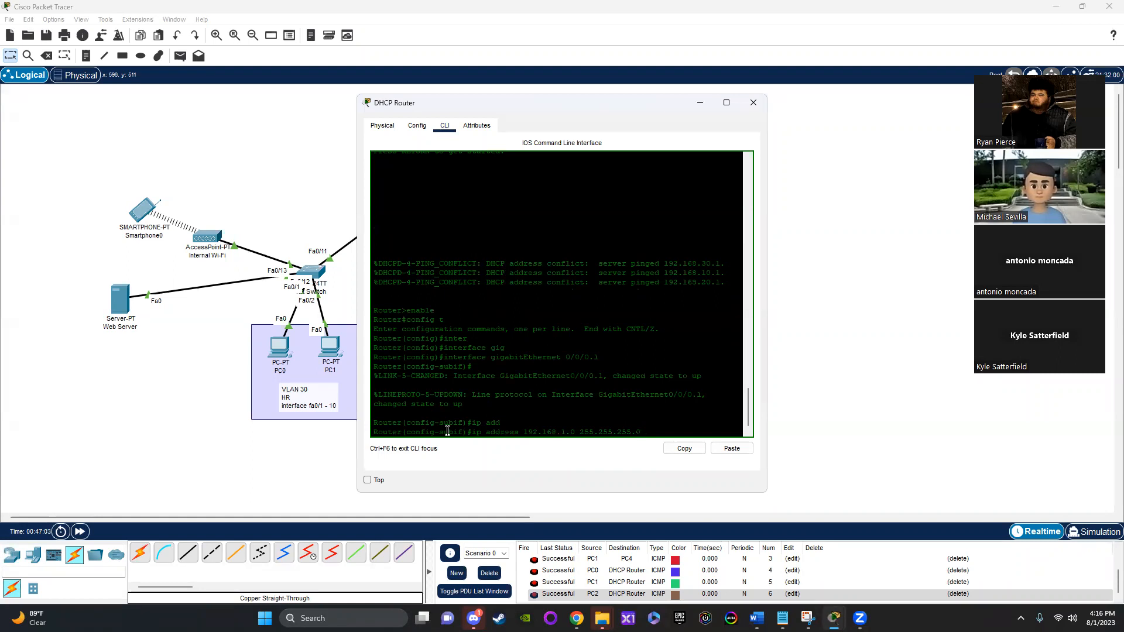
key("Return")
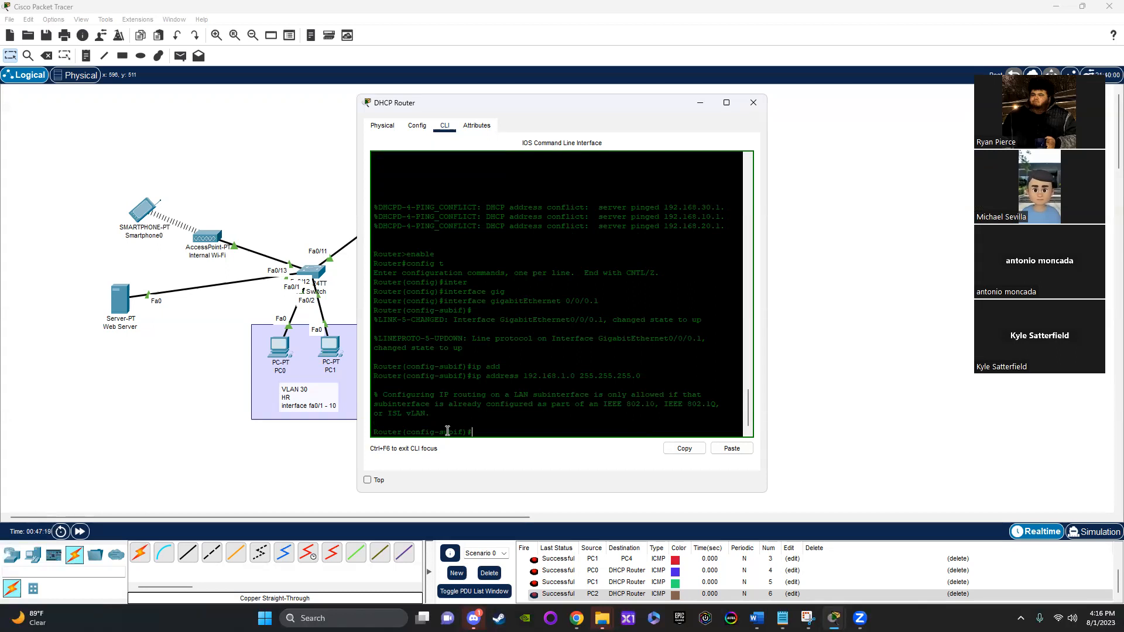
type("exit")
key("Return")
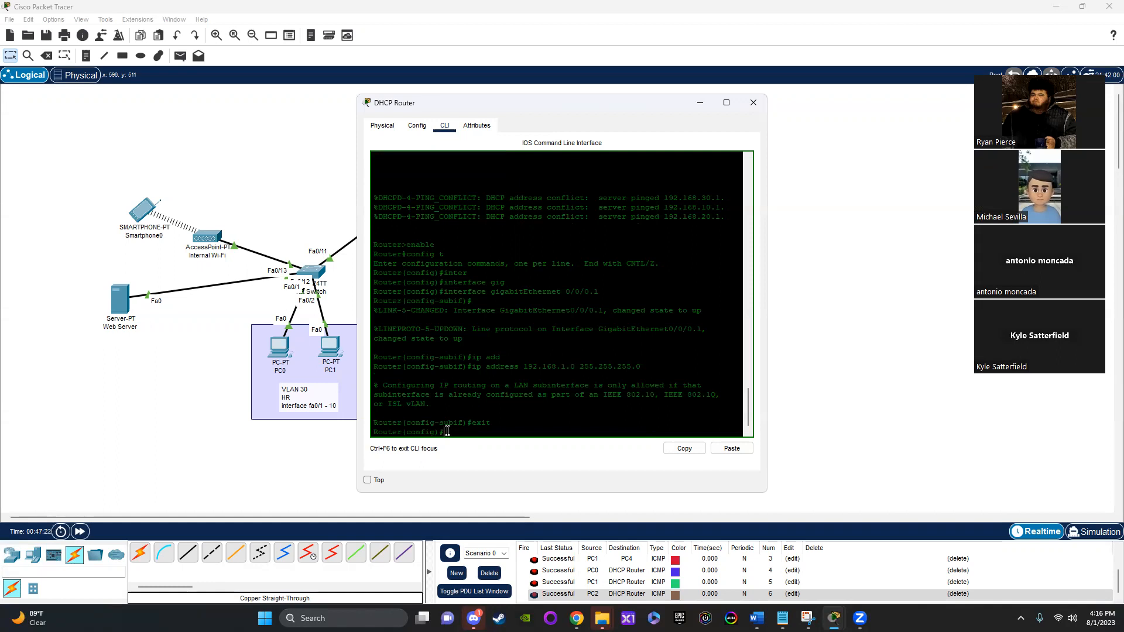
Step: Create a DHCP pool named default on the DHCP Router
type("ip dhcp pool defa")
key("Return")
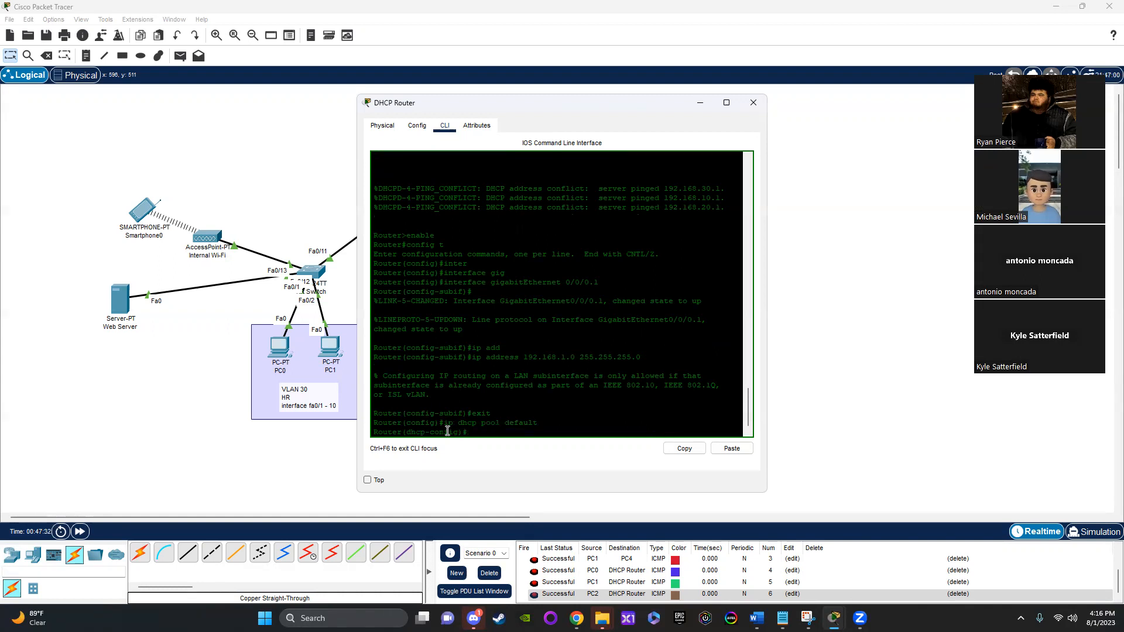
Step: Set the default pool's network to 192.168.1.0 with mask 255.255.255.0
type("net")
key("Tab")
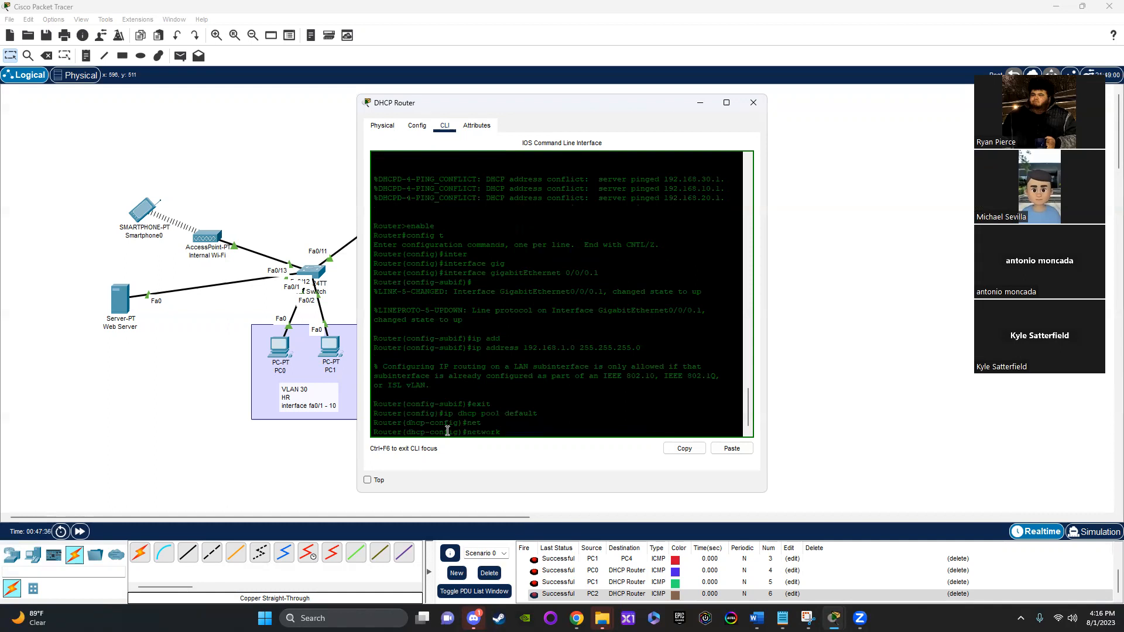
type("192.168.1.0")
type("5.255.255.0")
key("Return")
Step: Set the pool's default router to 192.168.1.1, exit the pool configuration and close the DHCP Router window
type("def")
key("Tab")
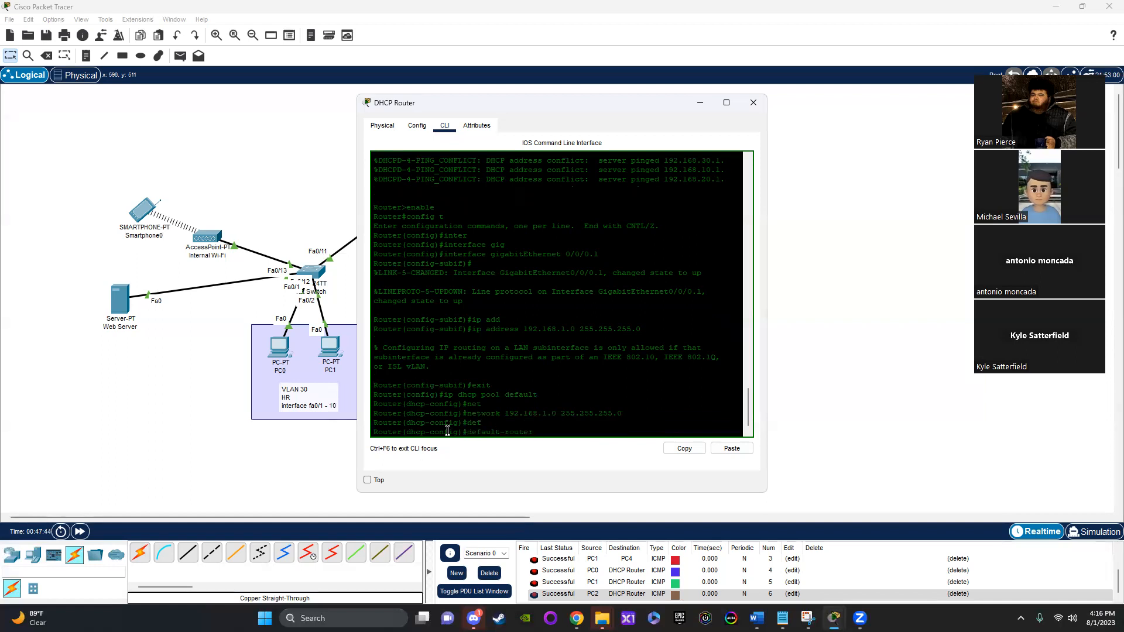
type("192.168.1.1")
key("Return")
type("ex")
key("Tab")
key("Return")
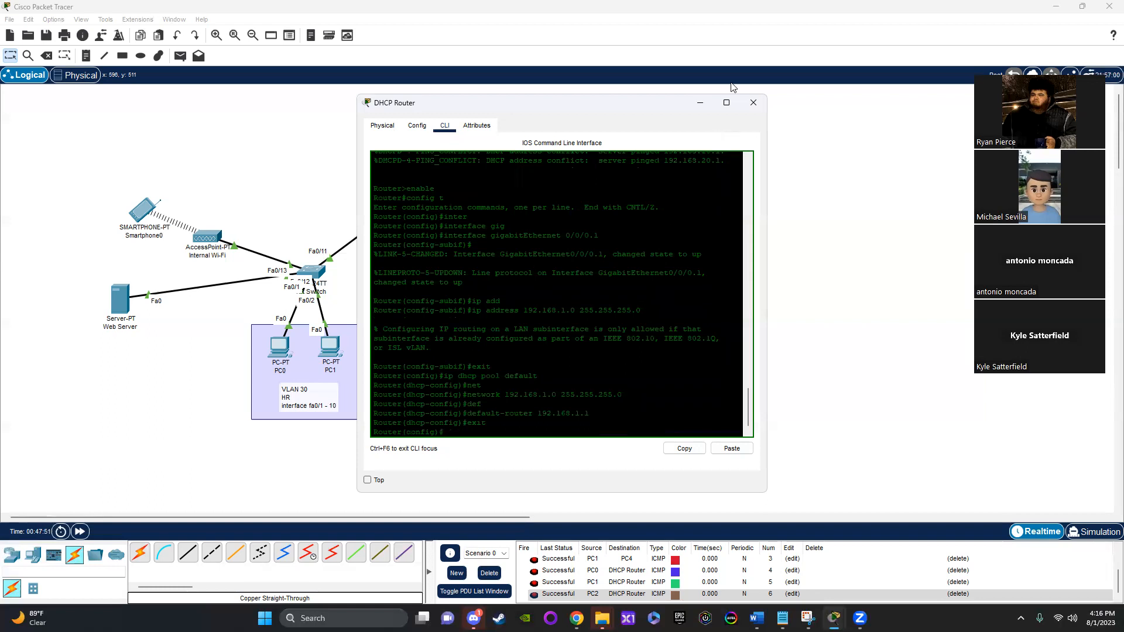
left_click(753, 102)
Step: Retry the DHCP request on Smartphone0 by toggling its IPv4 configuration between Static and DHCP twice
left_click(142, 211)
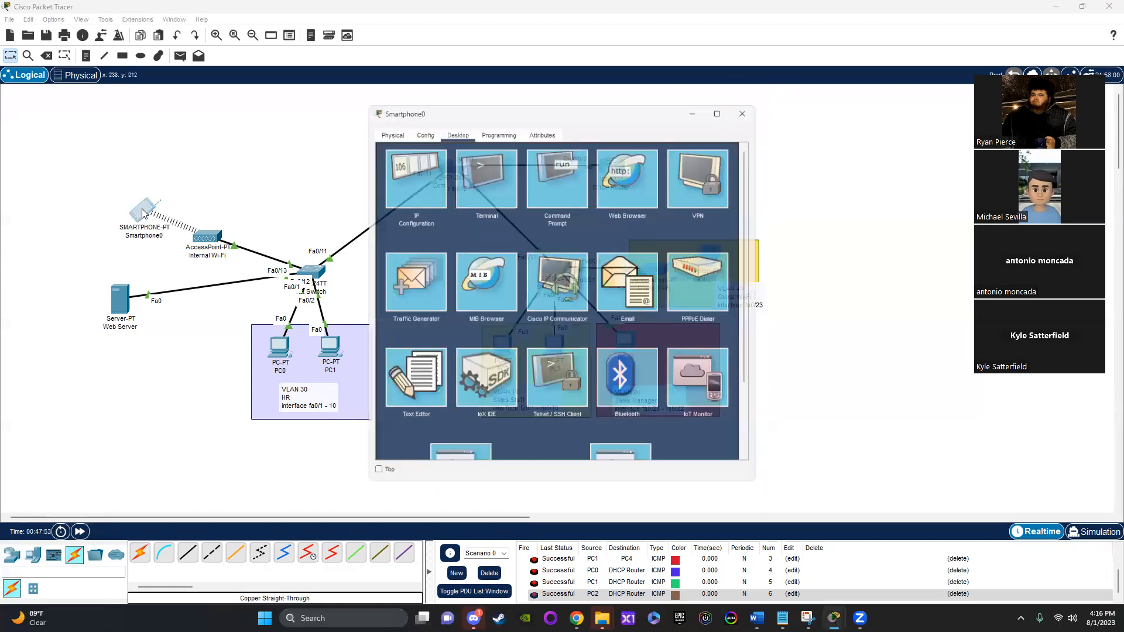
left_click(420, 177)
left_click(515, 192)
left_click(400, 192)
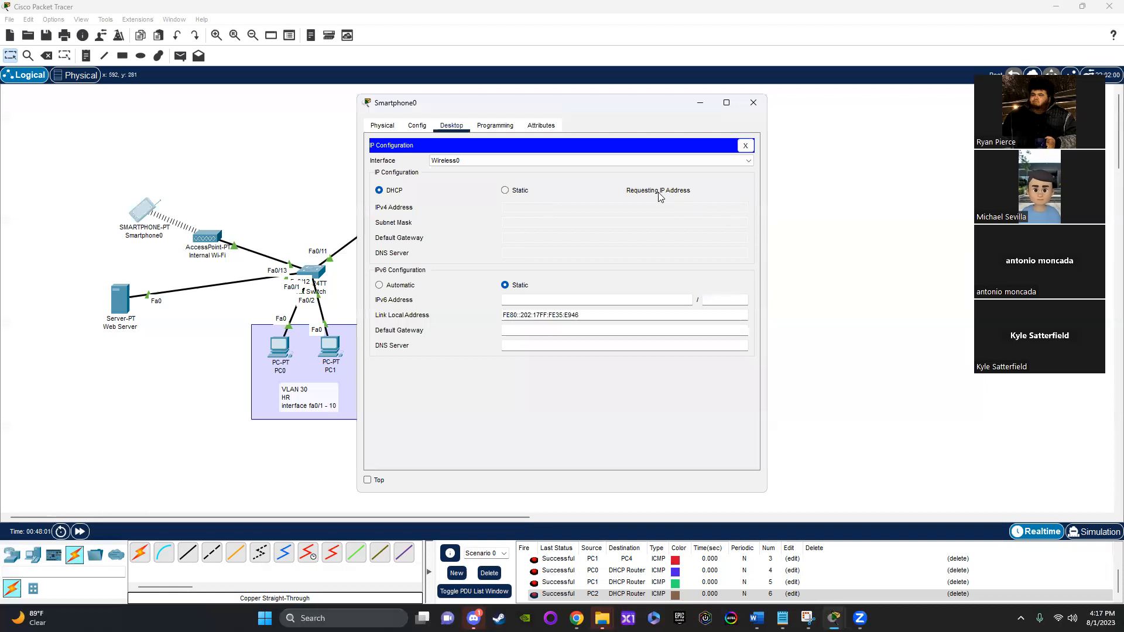
left_click(505, 190)
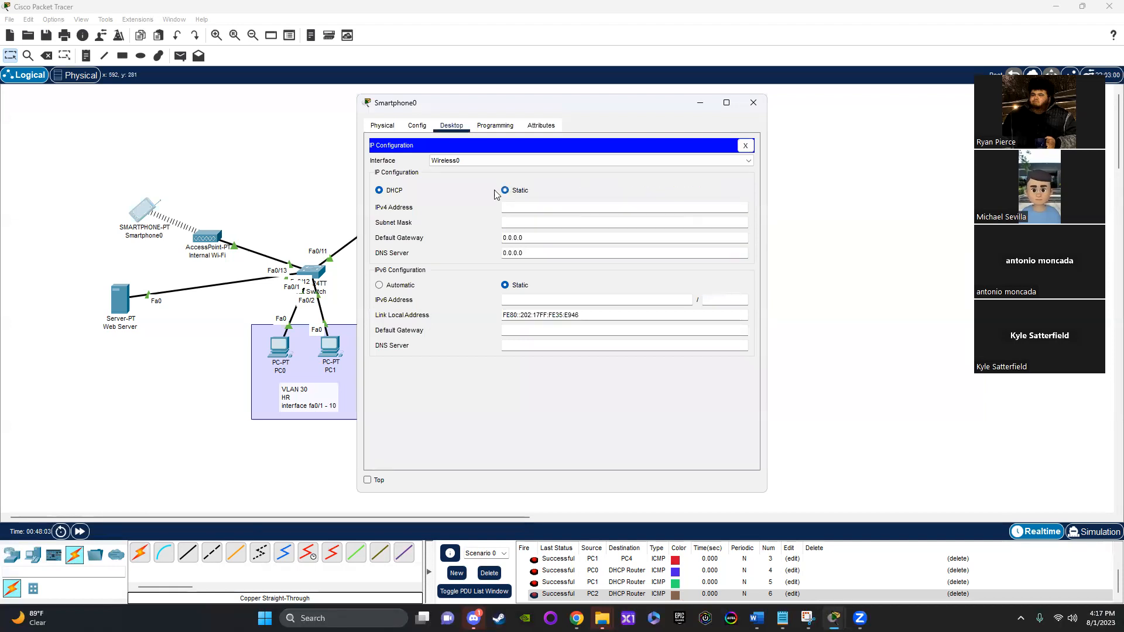
left_click(379, 191)
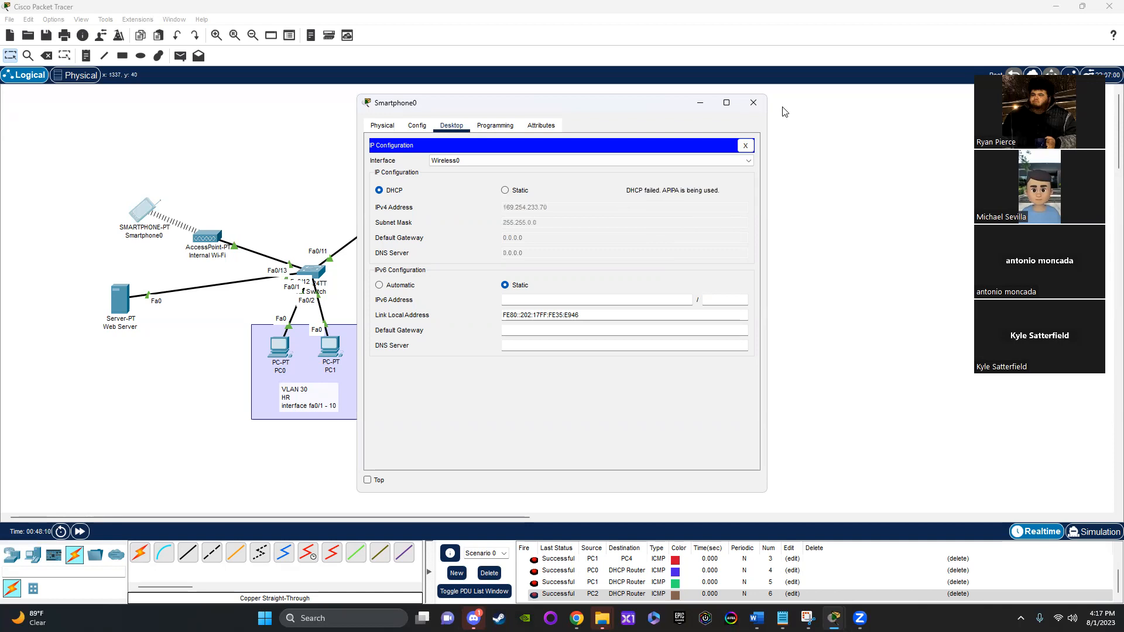
left_click(753, 102)
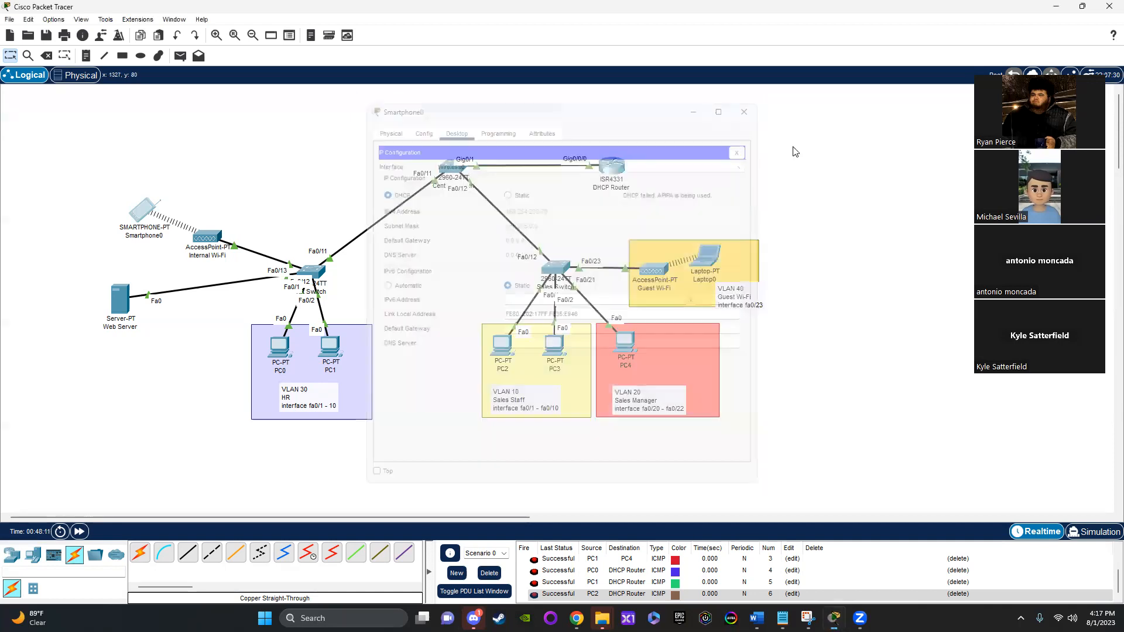
Step: Reopen the DHCP Router's command line and enter configuration mode for subinterface GigabitEthernet0/0/0.1
left_click(606, 179)
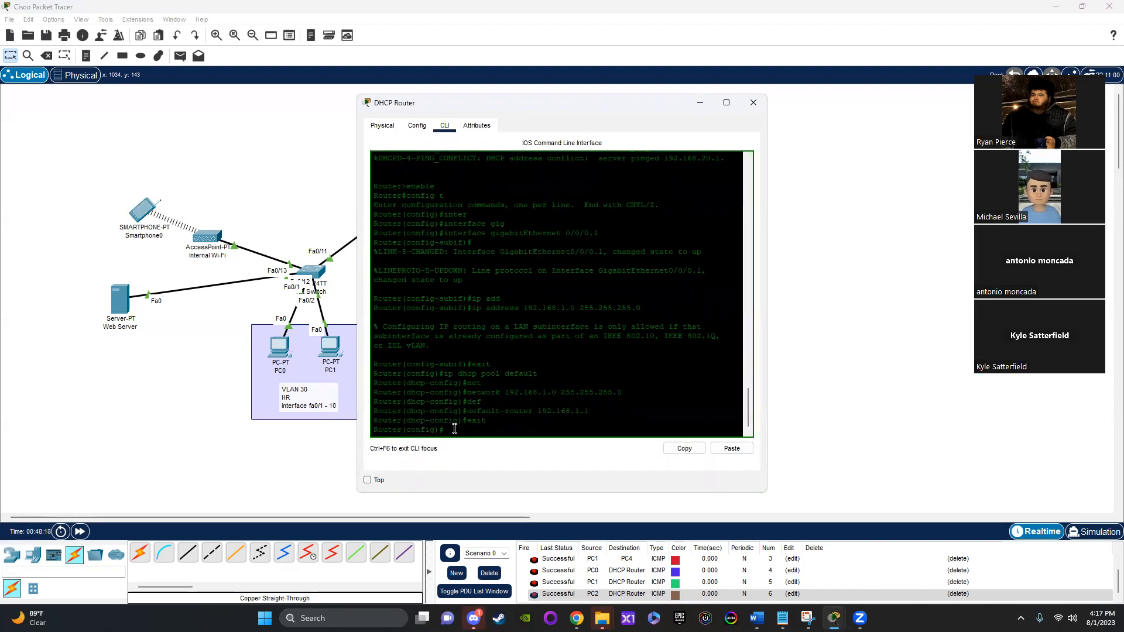
type("inter")
key("Tab")
type("gig")
key("Tab")
type("0/0/0")
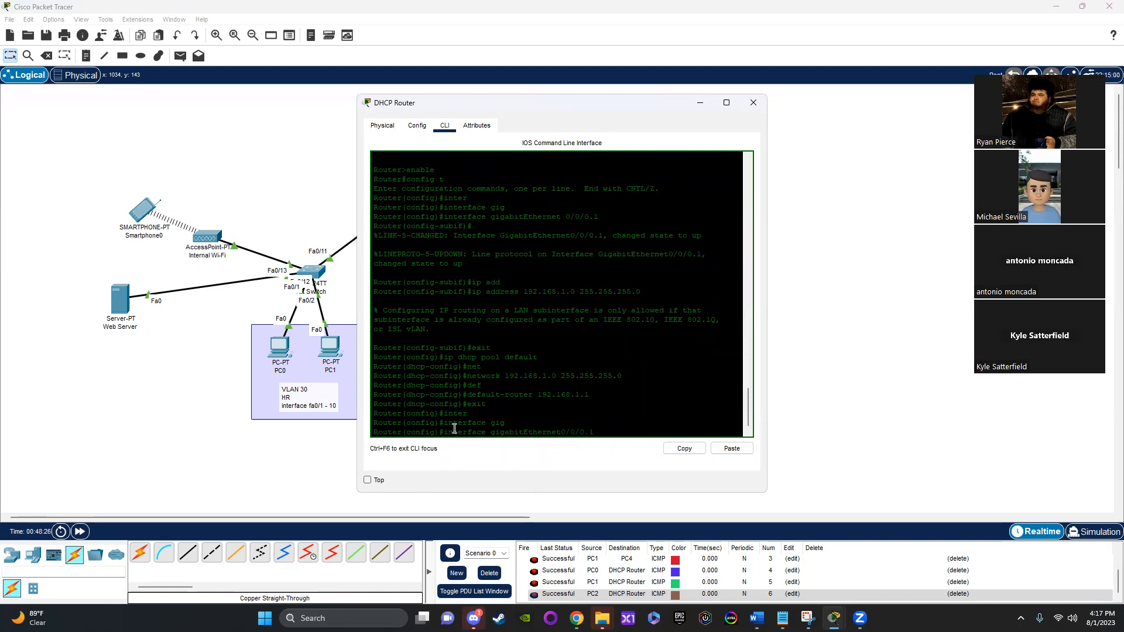
type(".1")
key("Return")
Step: Set the subinterface's encapsulation to dot1Q 1 and exit to global configuration mode
type("en")
key("Tab")
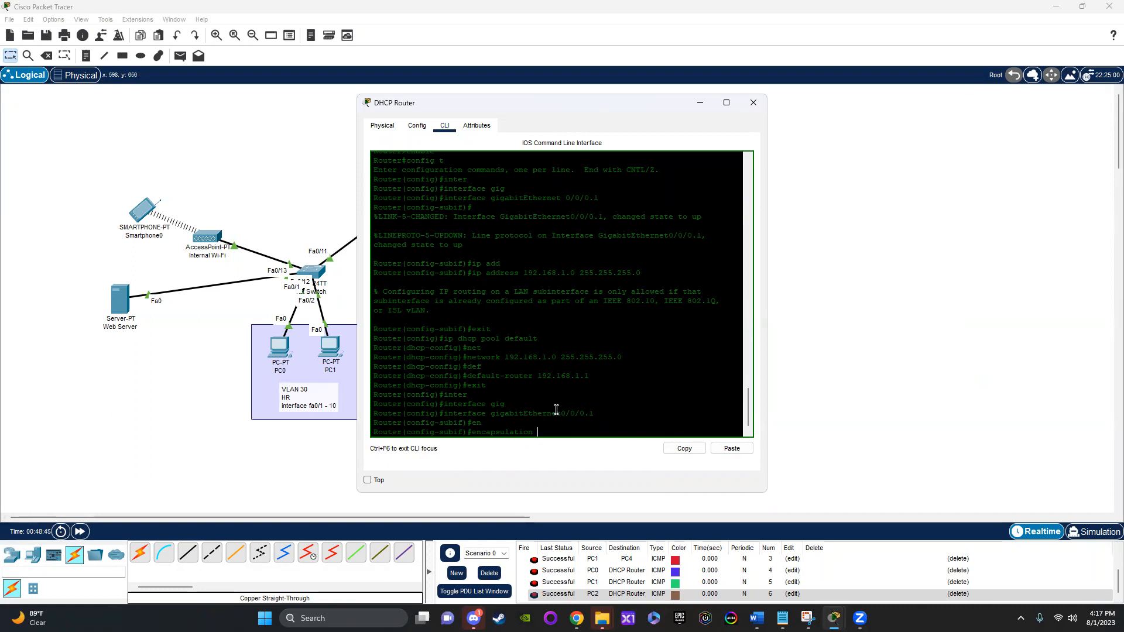
type("dot")
key("Tab")
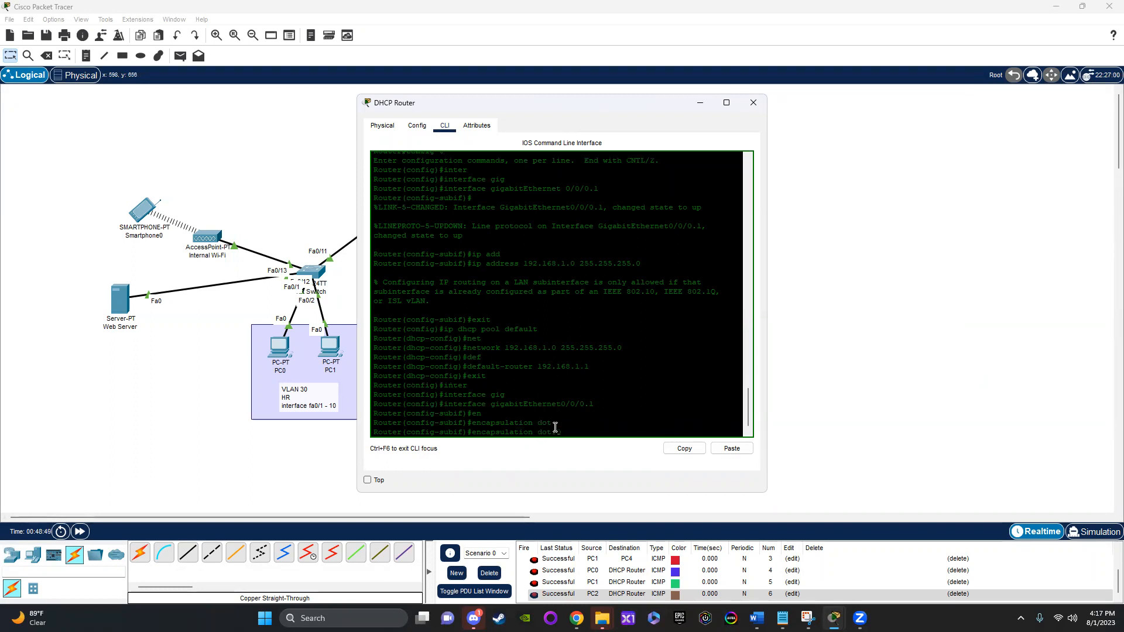
type("1Q 1")
key("Return")
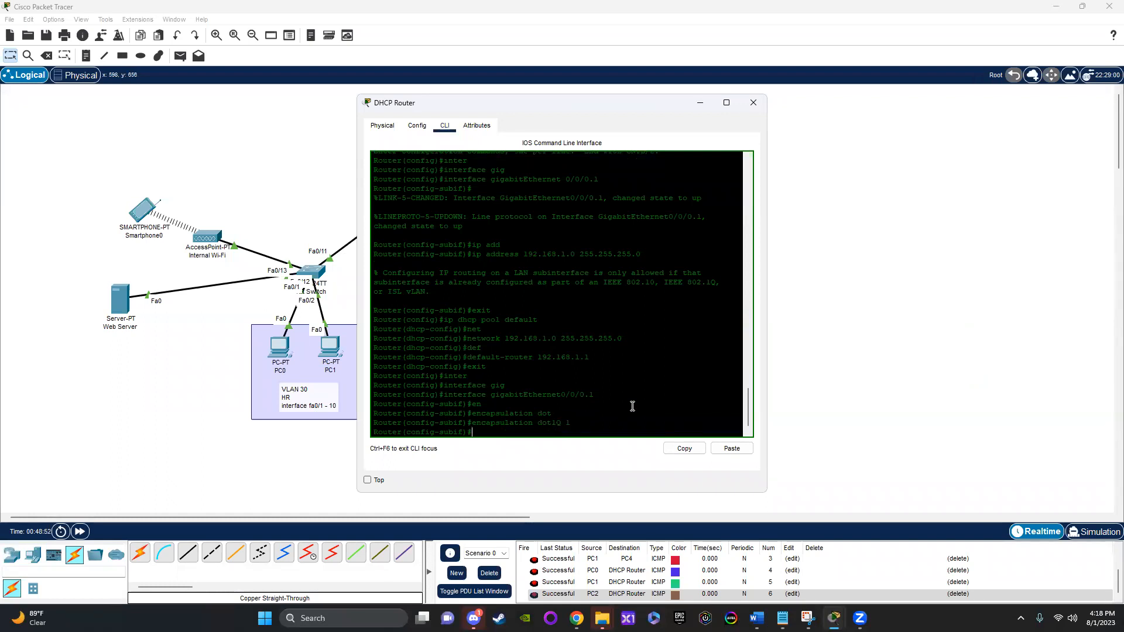
type("exit")
key("Return")
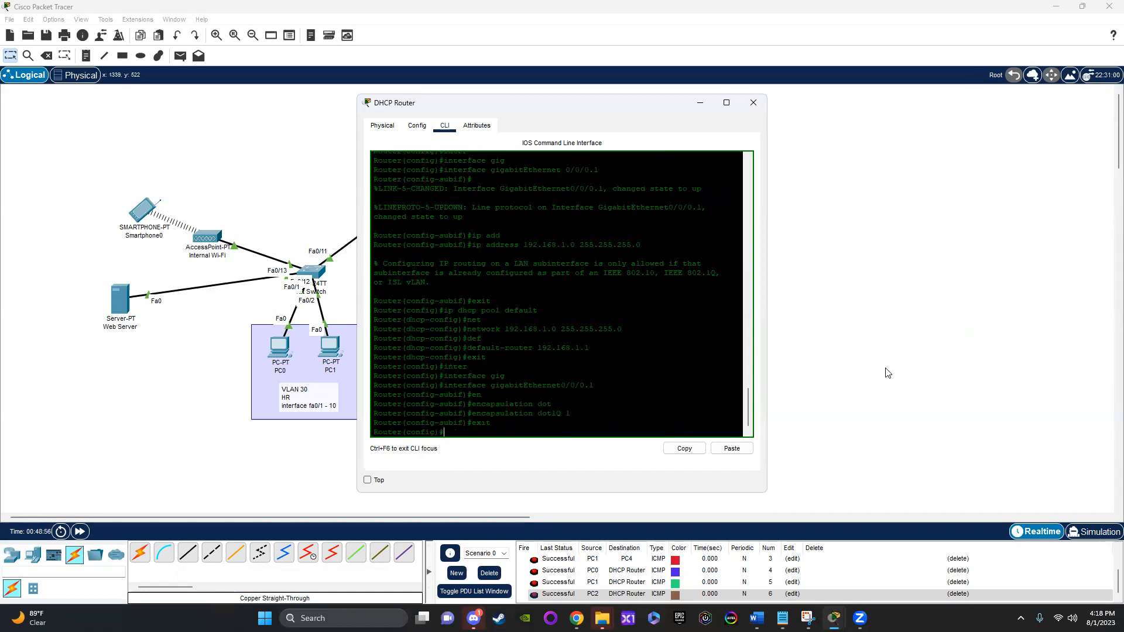
Step: Retry the DHCP request in Smartphone0's IP configuration by switching between Static and DHCP twice, and close its window
left_click(884, 371)
left_click(137, 200)
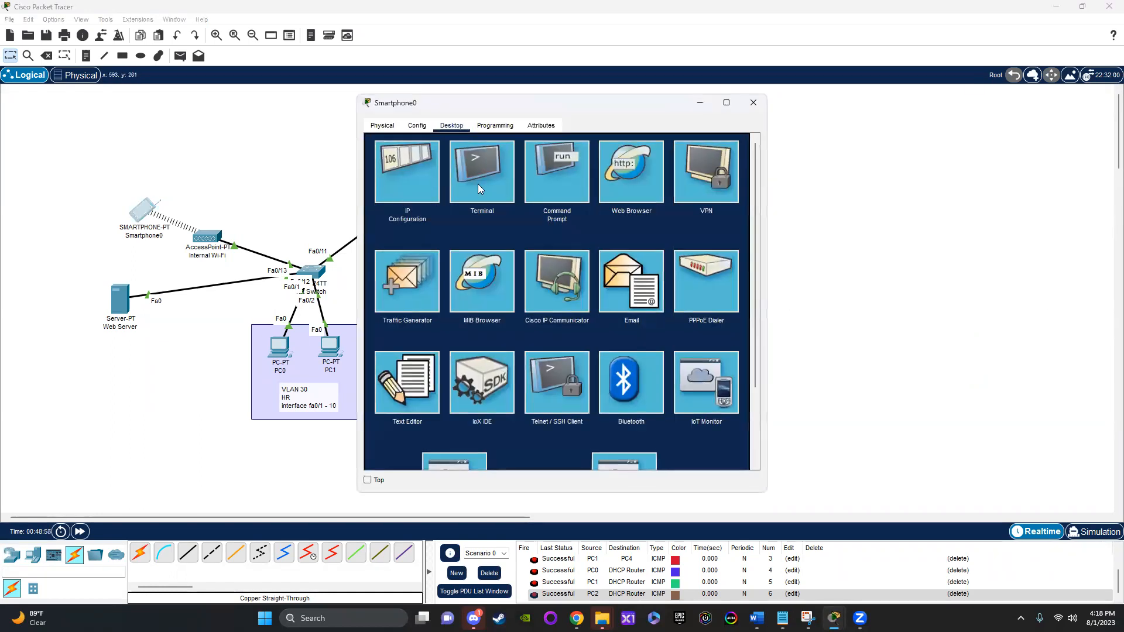
left_click(431, 194)
left_click(505, 190)
left_click(397, 194)
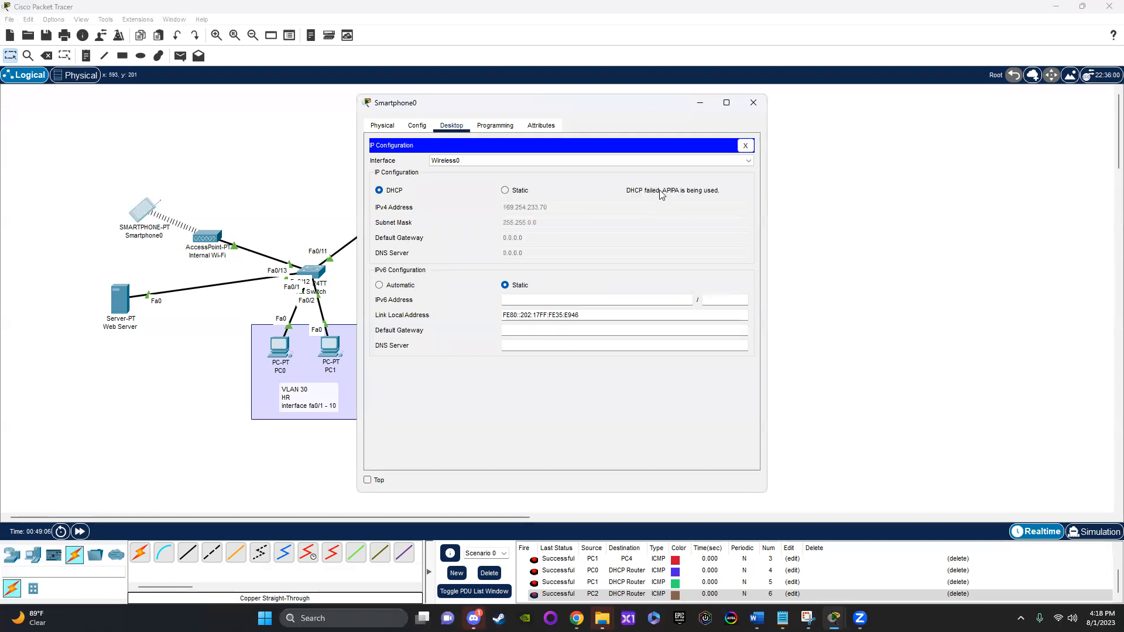
left_click(520, 190)
left_click(415, 191)
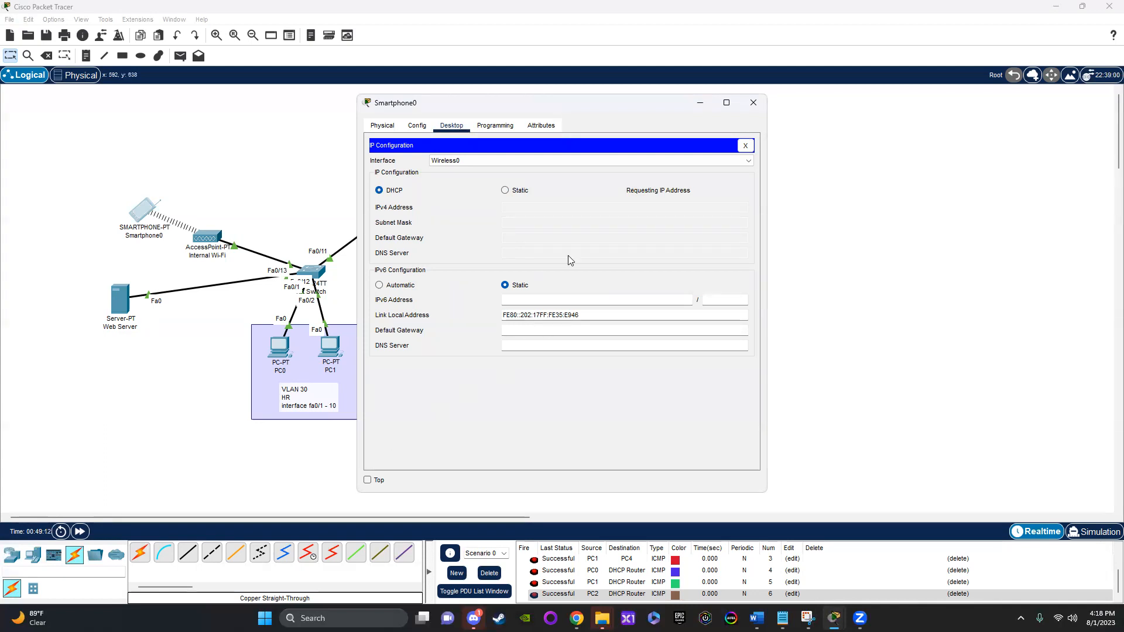
left_click(754, 102)
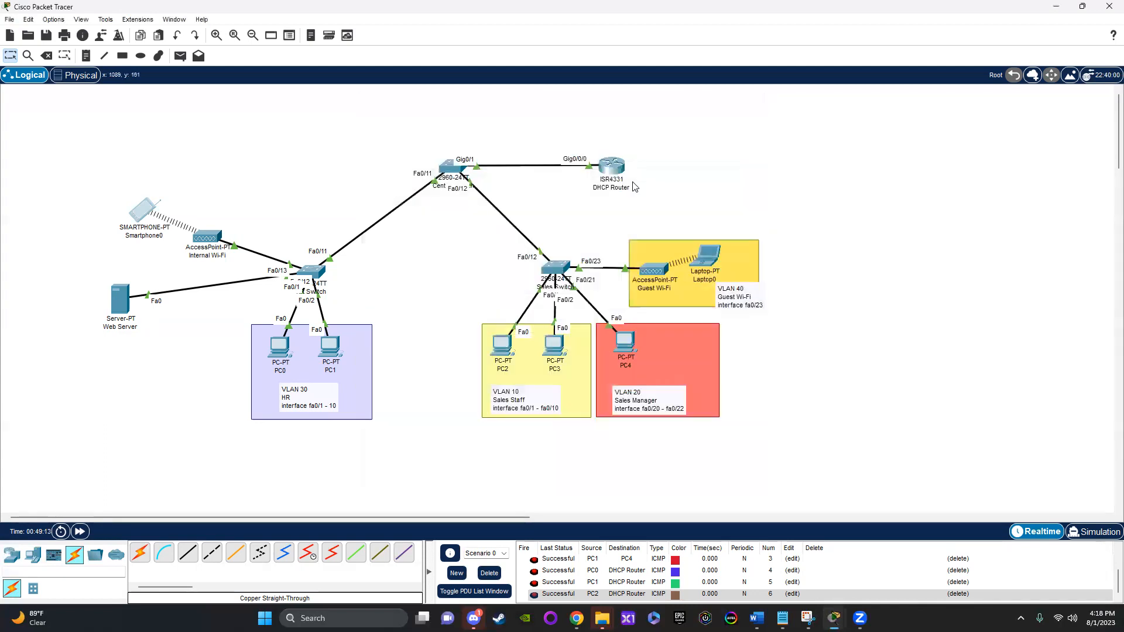
Step: Reopen the DHCP Router's command line, re-enter subinterface GigabitEthernet0/0/0.1 and apply encapsulation dot1Q 1 again
left_click(603, 170)
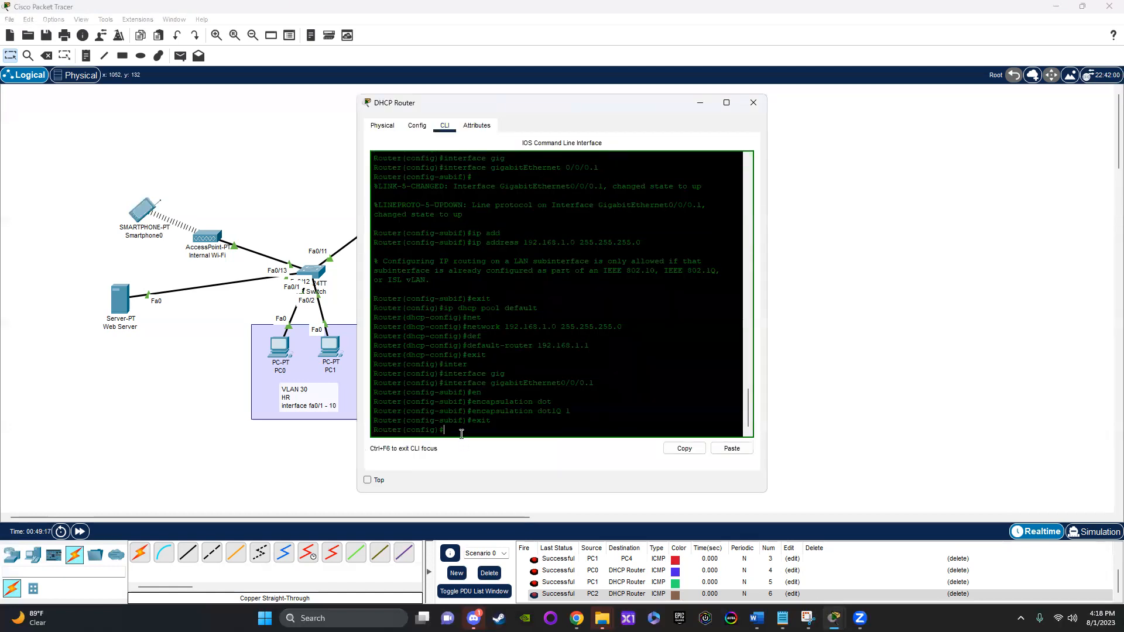
type("inter")
key("Tab")
type("gig")
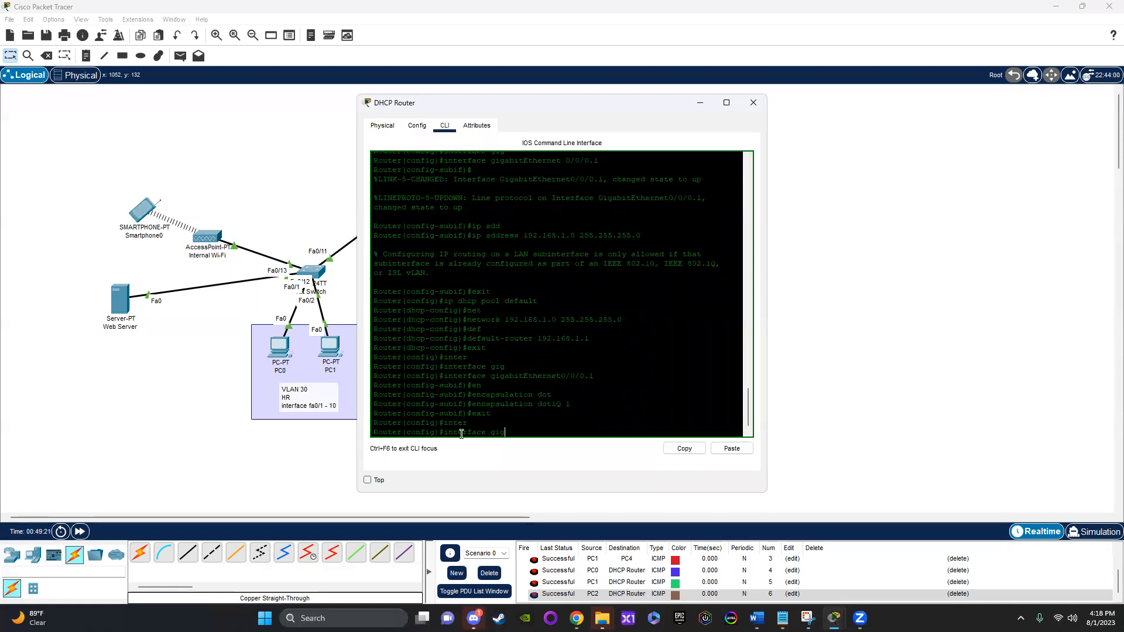
key("Tab")
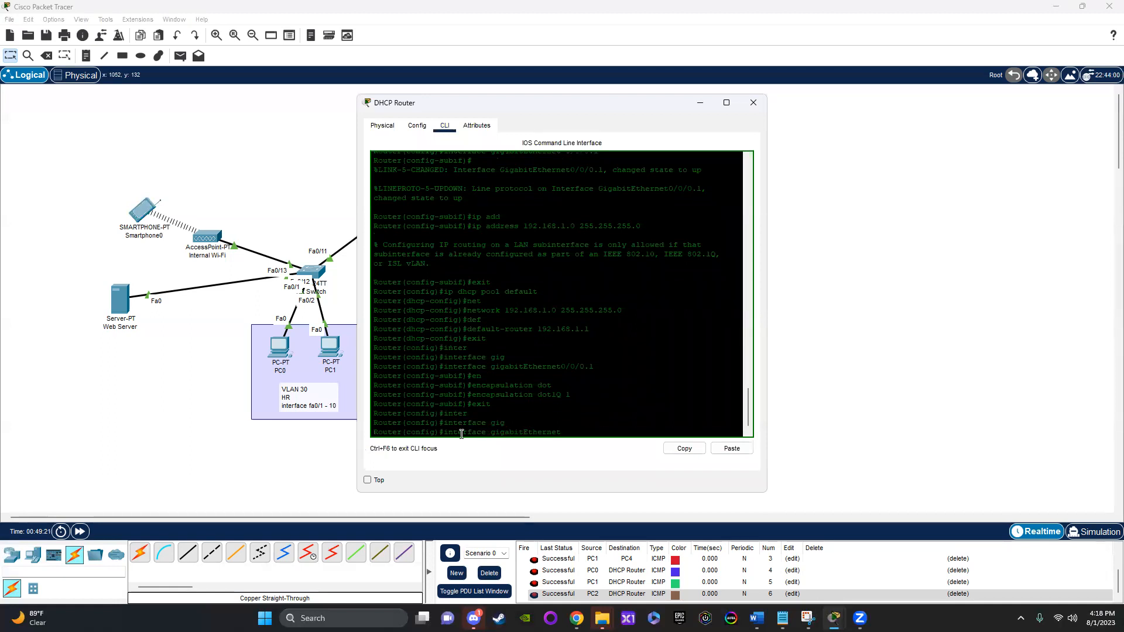
type("0/0/0.1")
key("Return")
type("en")
key("Tab")
type("dot")
key("Tab")
key("Return")
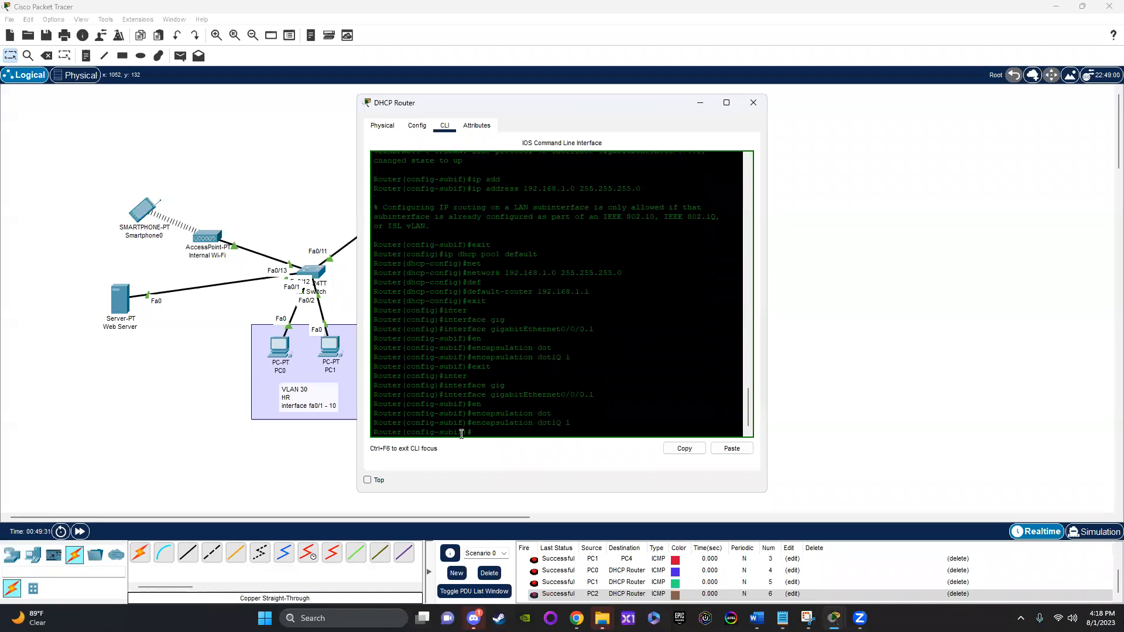
Step: Assign IP address 192.168.1.1 with mask 255.255.255.0 to the subinterface and exit its configuration
type("ip a")
key("Tab")
type("dd")
key("Tab")
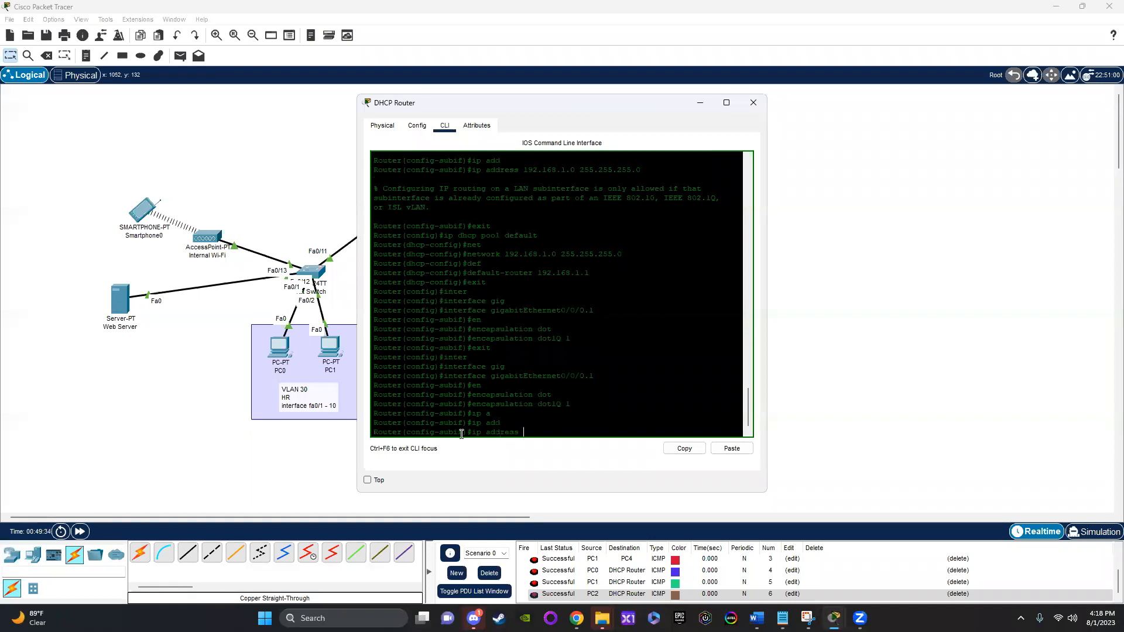
type("192.168.1.0")
key("BackSpace")
type("1 255.255.255.0")
key("Return")
type("er(config-subif)#e")
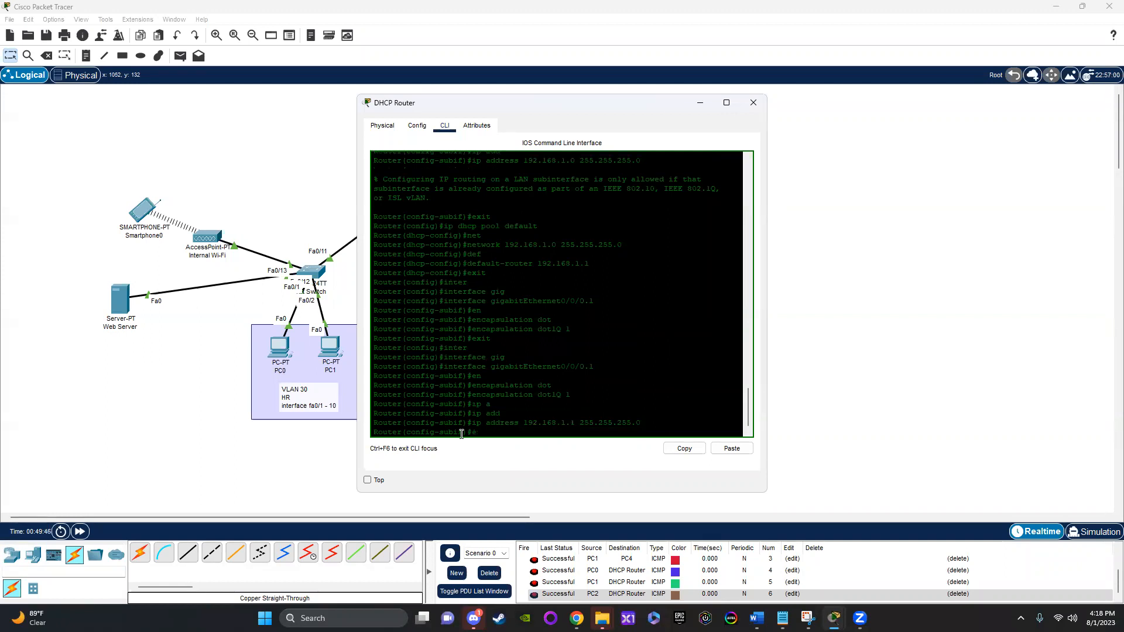
type("xit")
key("Return")
Step: Enter configuration of the DHCP pool "default" and set its network to 192.168.1.0 with mask 255.255.255.0
type("dh")
key("BackSpace")
key("BackSpace")
key("BackSpace")
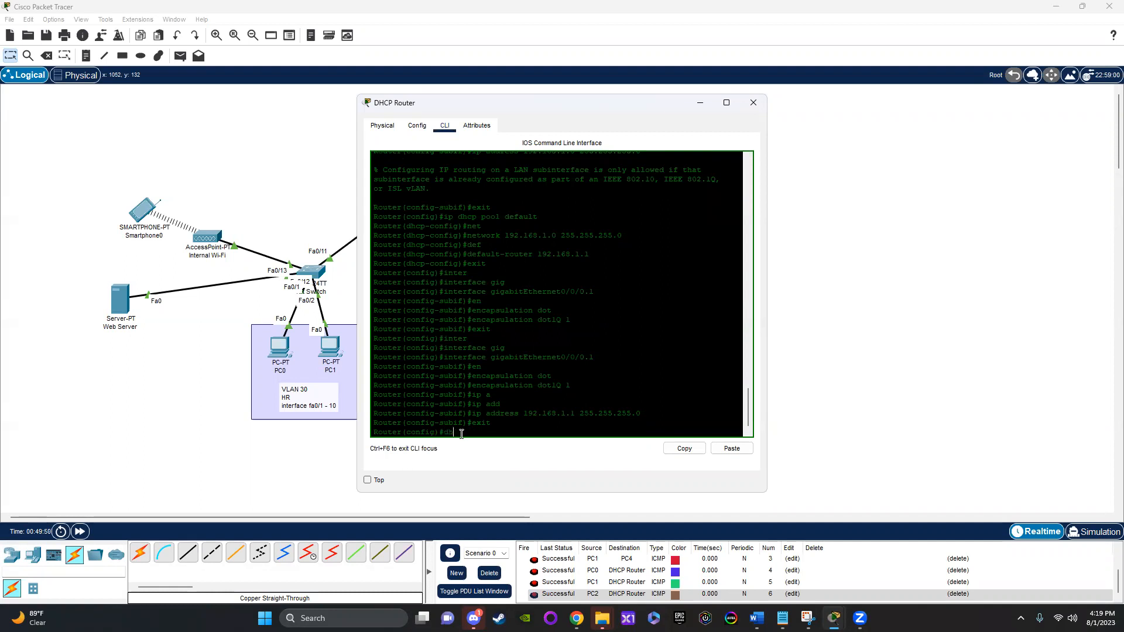
type("ip dhcp pool default")
key("Return")
type("net")
key("Tab")
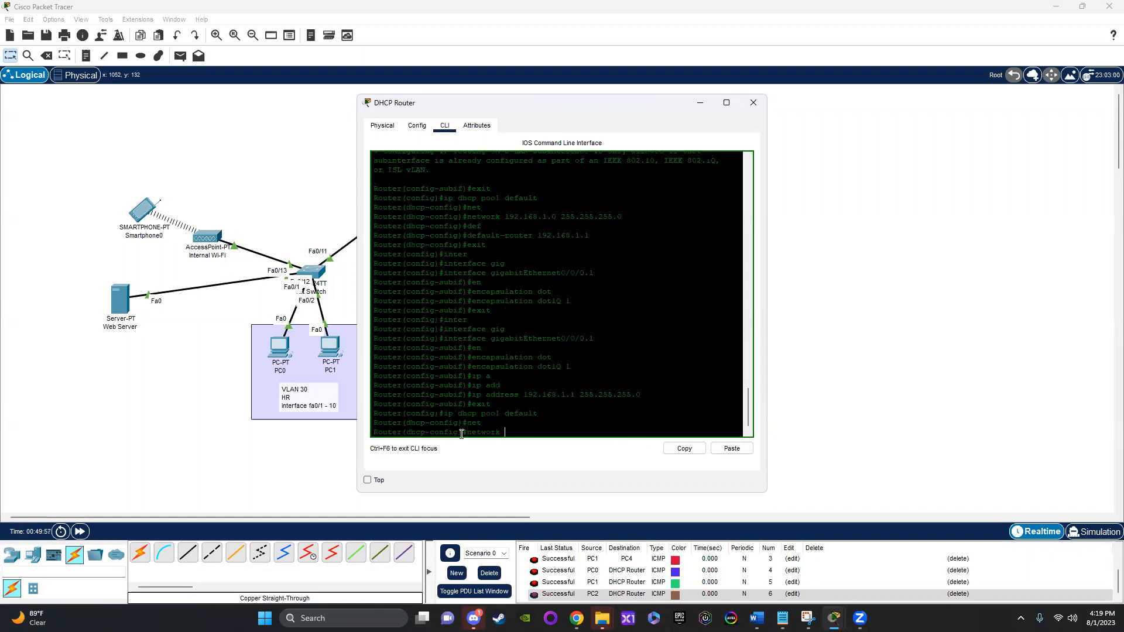
type("192.168.1.0 255.255.255.0")
key("Return")
type("def")
key("Tab")
type("19")
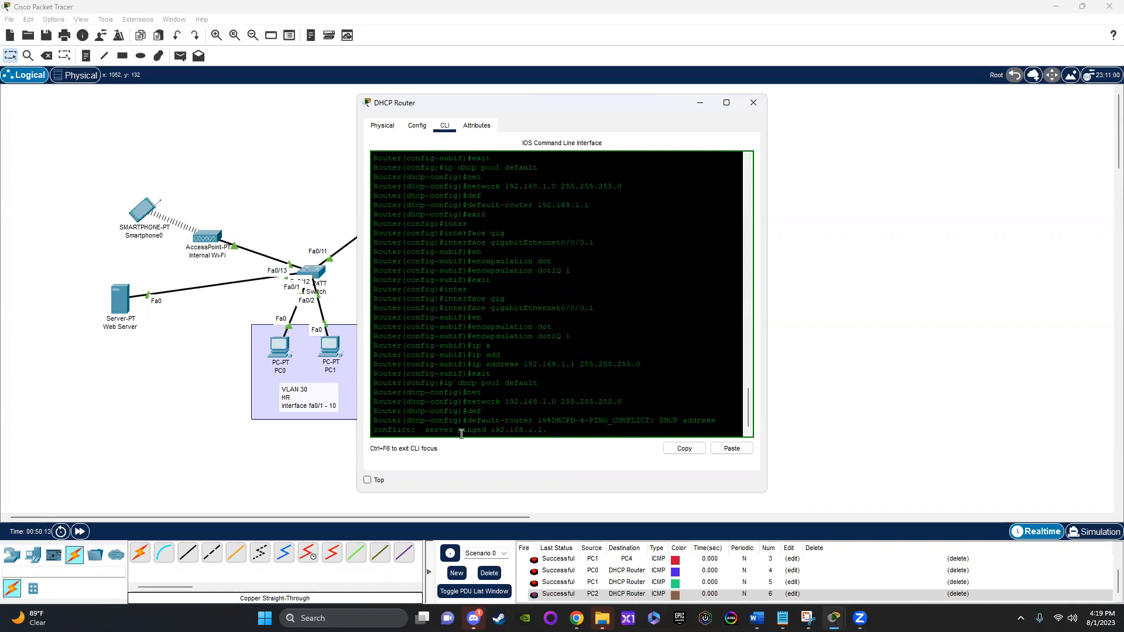
key("BackSpace")
key("BackSpace")
key("BackSpace")
key("BackSpace")
key("BackSpace")
key("BackSpace")
key("BackSpace")
key("BackSpace")
key("BackSpace")
key("BackSpace")
key("BackSpace")
key("BackSpace")
key("BackSpace")
key("BackSpace")
key("BackSpace")
key("BackSpace")
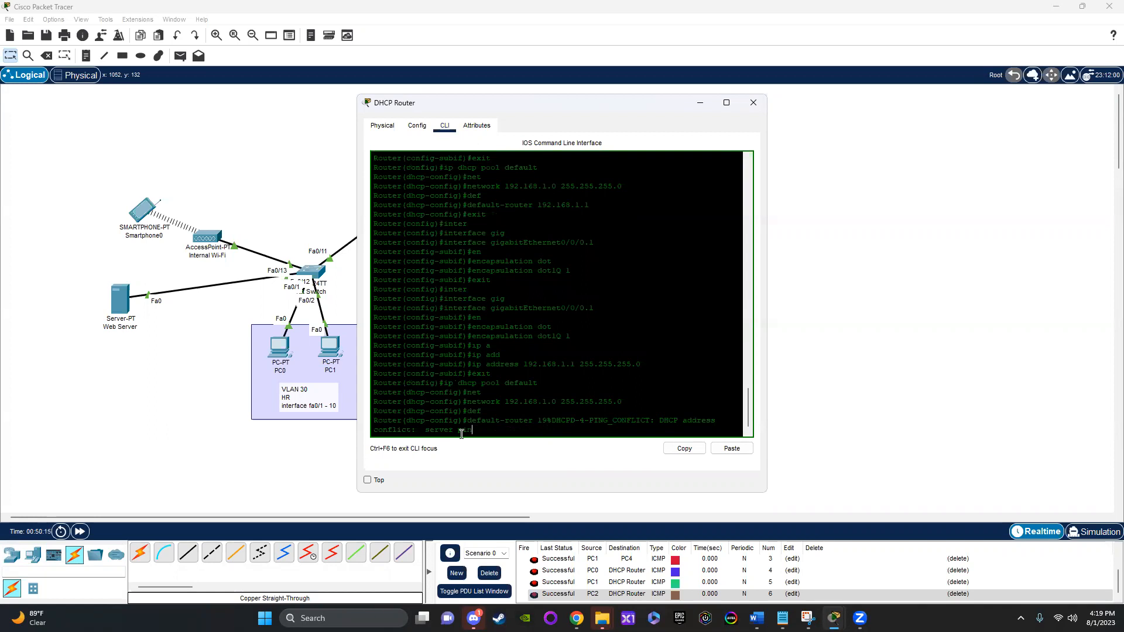
key("Return")
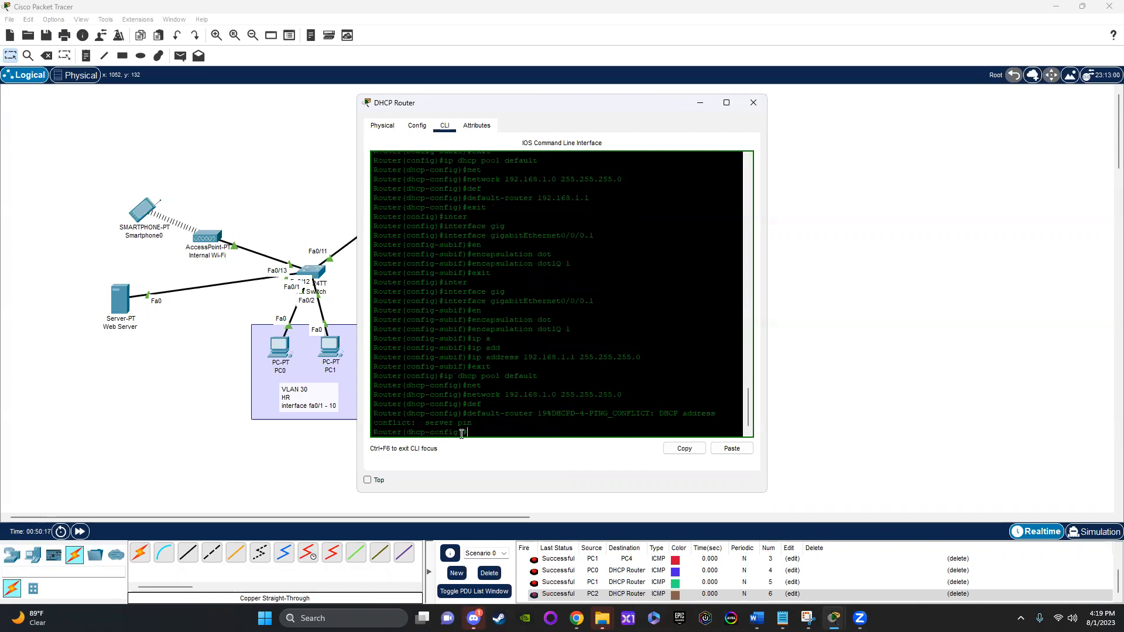
Step: Set the pool's default router to 192.168.1.1 and exit the pool configuration
type("def")
key("Tab")
type("192.168")
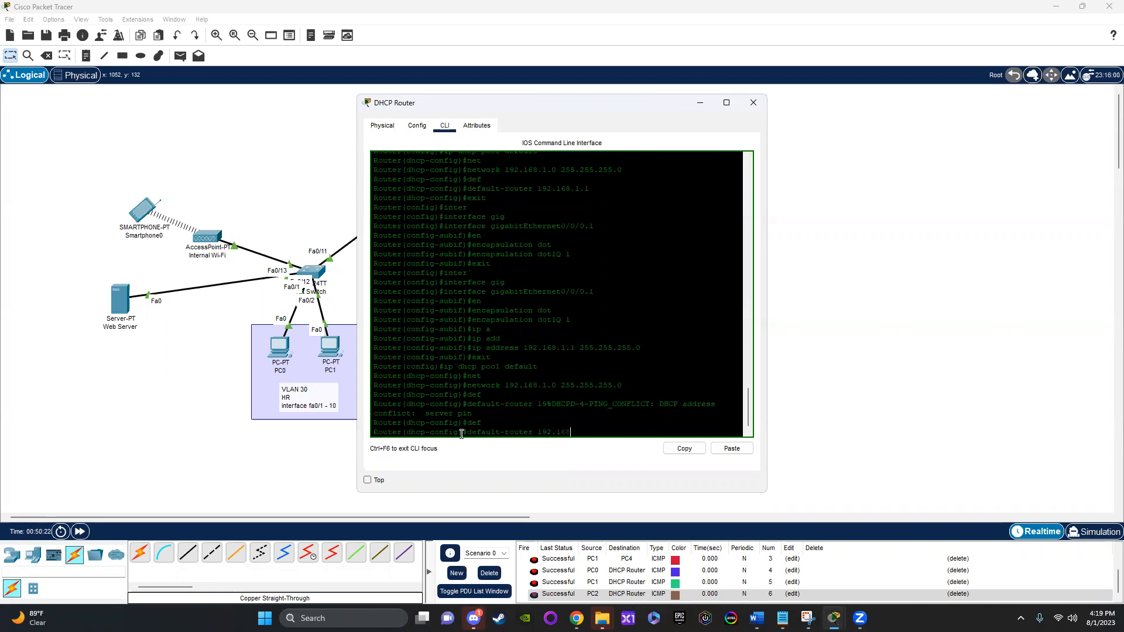
type(".1.1")
key("Return")
type("exit")
key("Return")
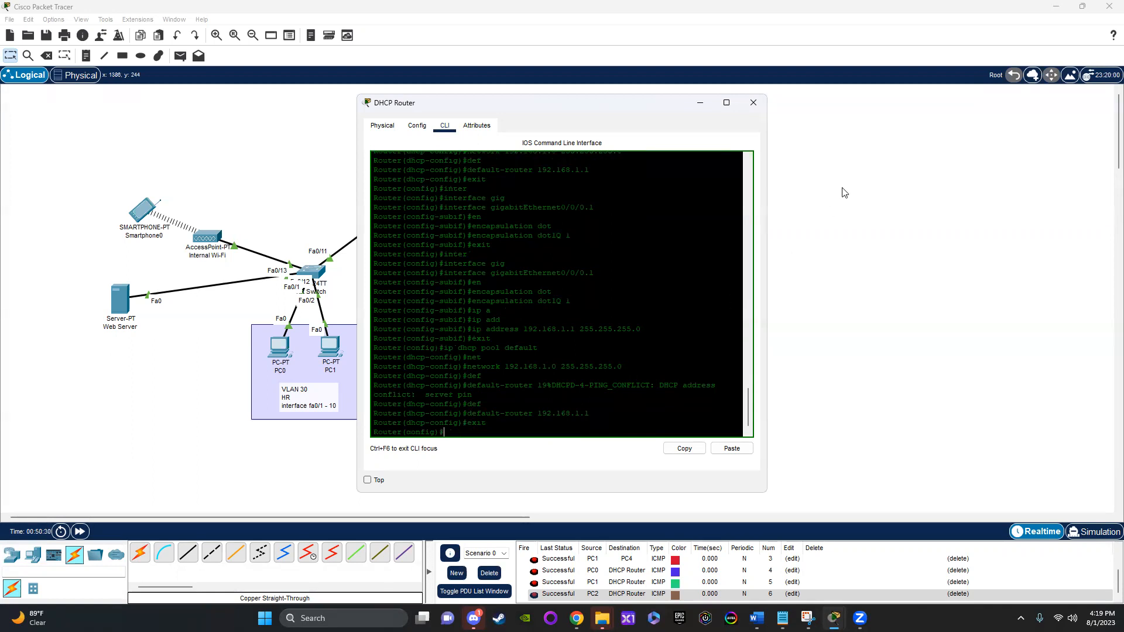
Step: Request a new DHCP address on Smartphone0 by switching its IPv4 configuration to Static and back to DHCP, and close its window
left_click(859, 153)
left_click(143, 209)
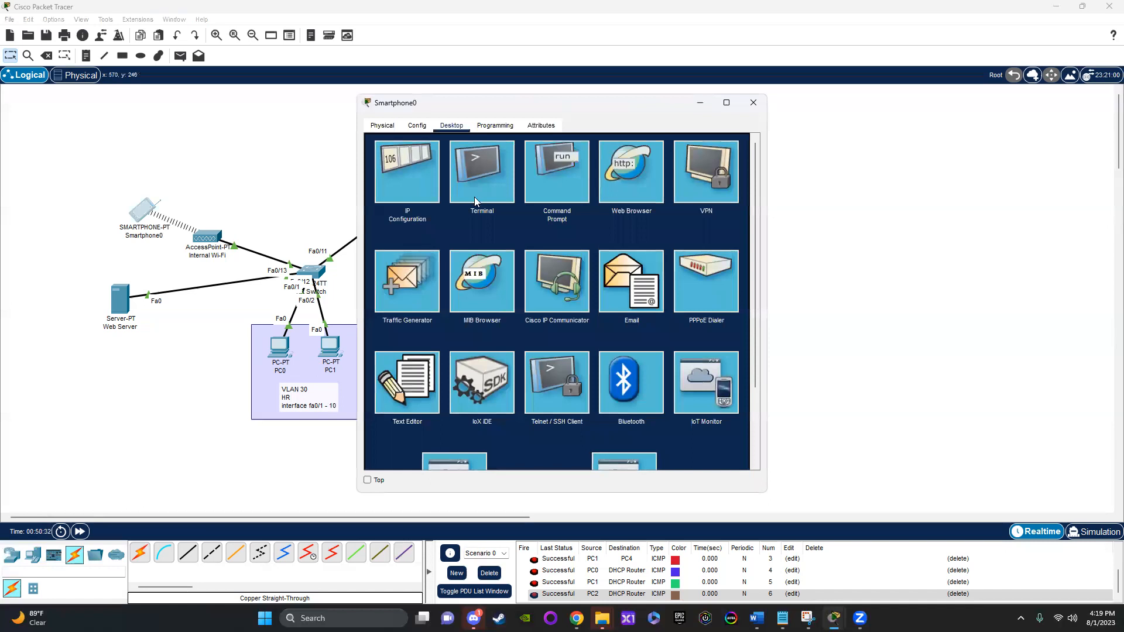
left_click(407, 173)
left_click(504, 191)
left_click(380, 192)
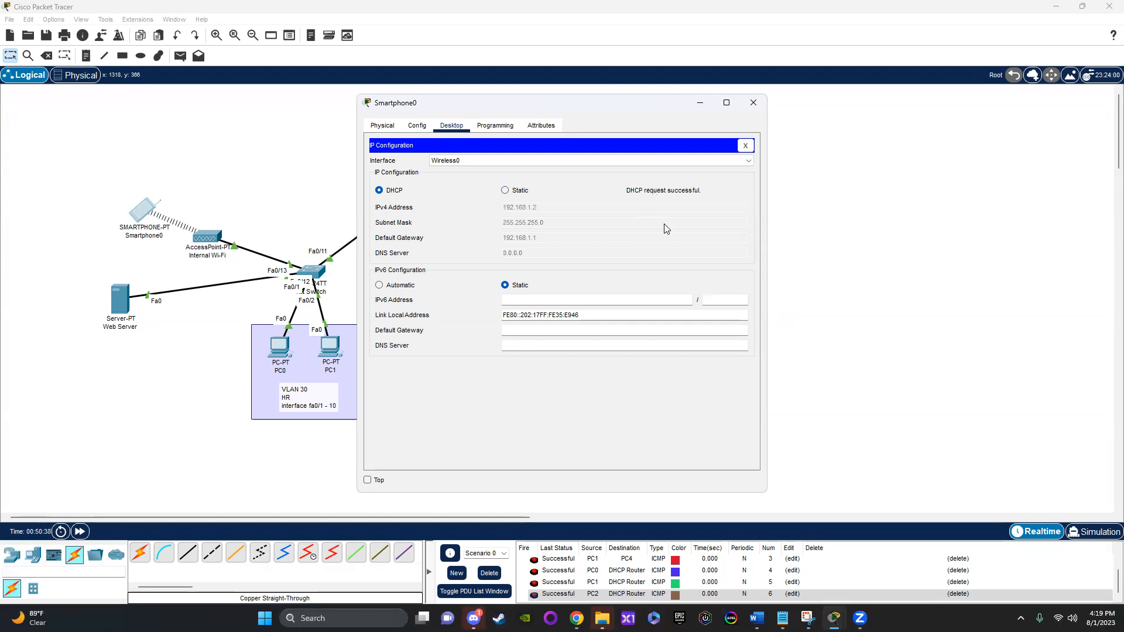
left_click(754, 102)
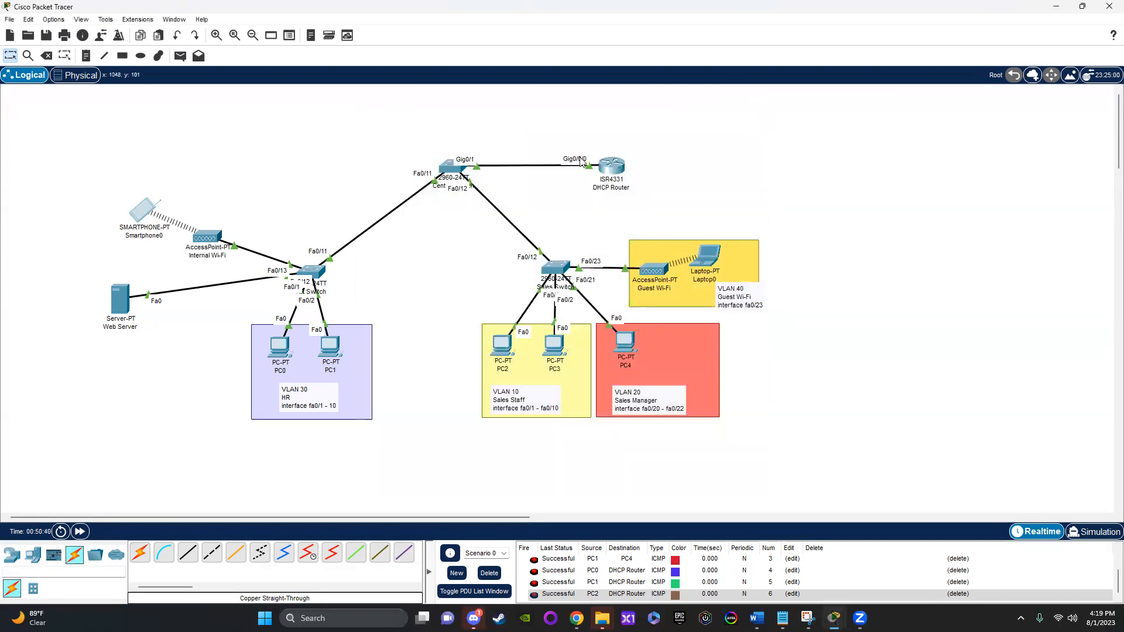
Step: Test connectivity from PC0 to Smartphone0 with a simple PDU, and send the same test a second time
left_click(85, 58)
left_click(179, 56)
left_click(276, 351)
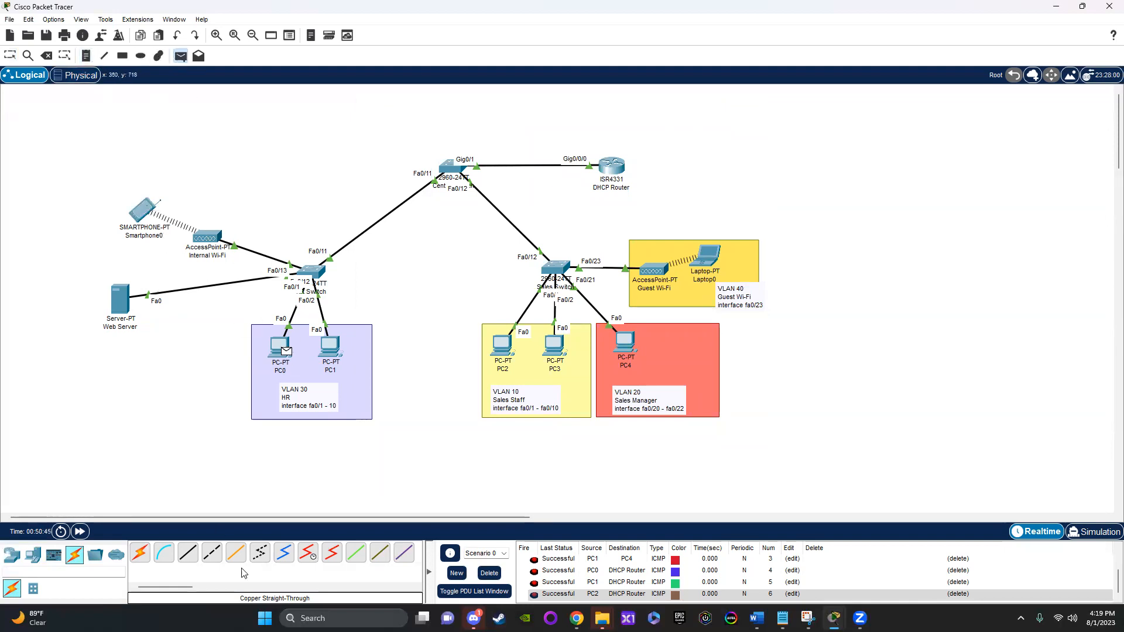
left_click(140, 218)
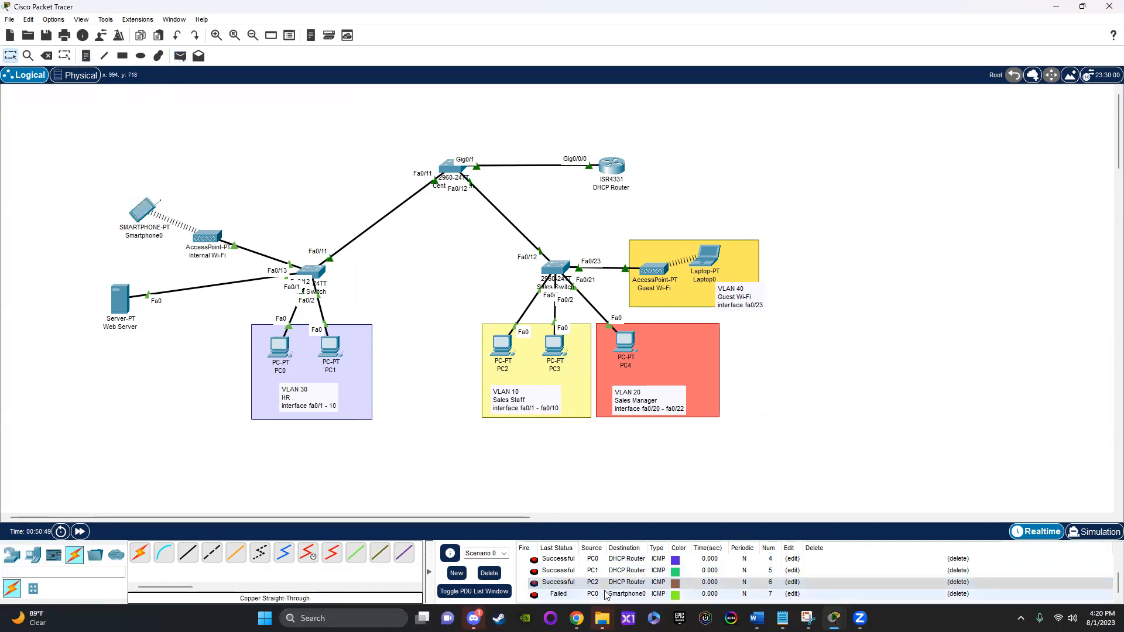
left_click(180, 56)
left_click(281, 351)
left_click(135, 220)
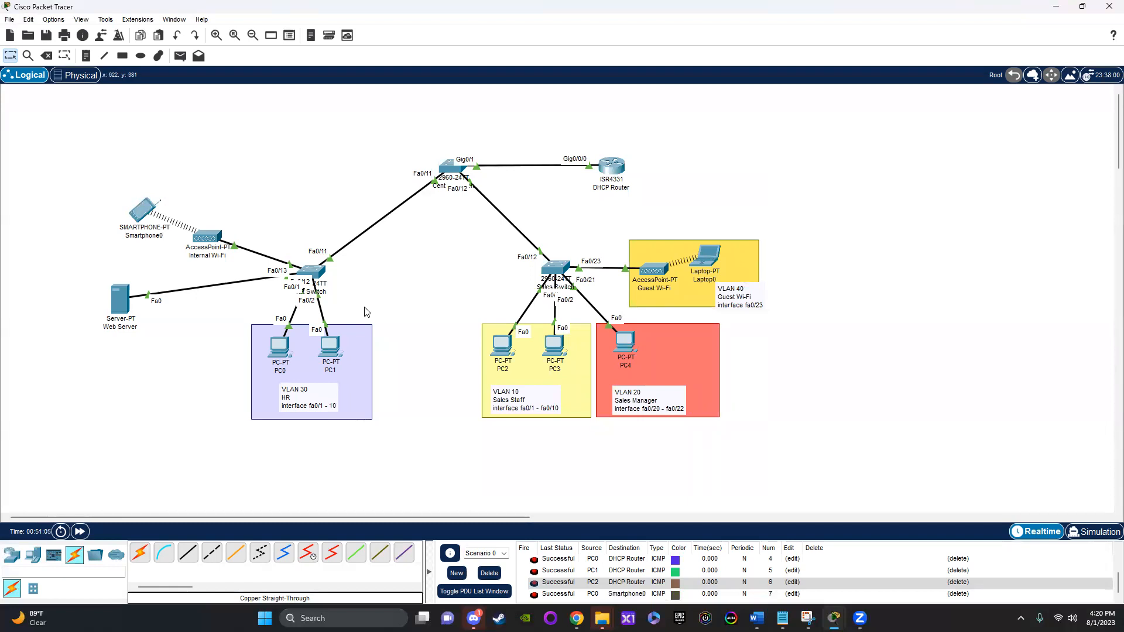
Step: Test connectivity from PC0 to the Web Server with a simple PDU and delete its entry from the PDU list
left_click(179, 56)
left_click(278, 355)
left_click(120, 300)
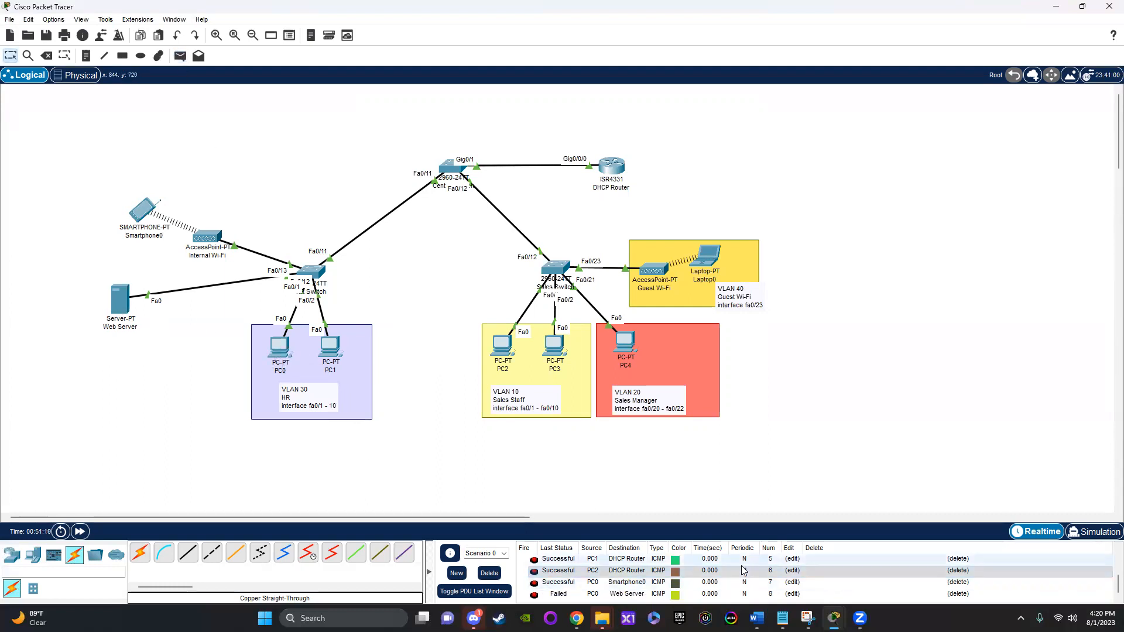
left_click(966, 594)
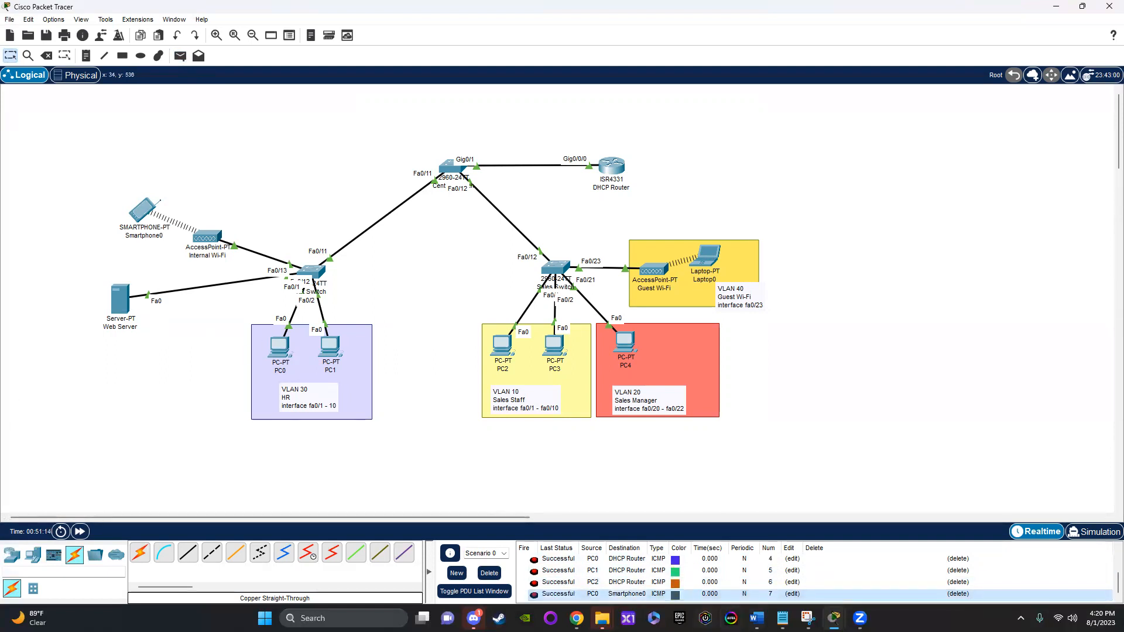
Step: Switch to the Assignment 4 document in Word and review the connectivity task about the four VLANs and the web server
left_click(757, 618)
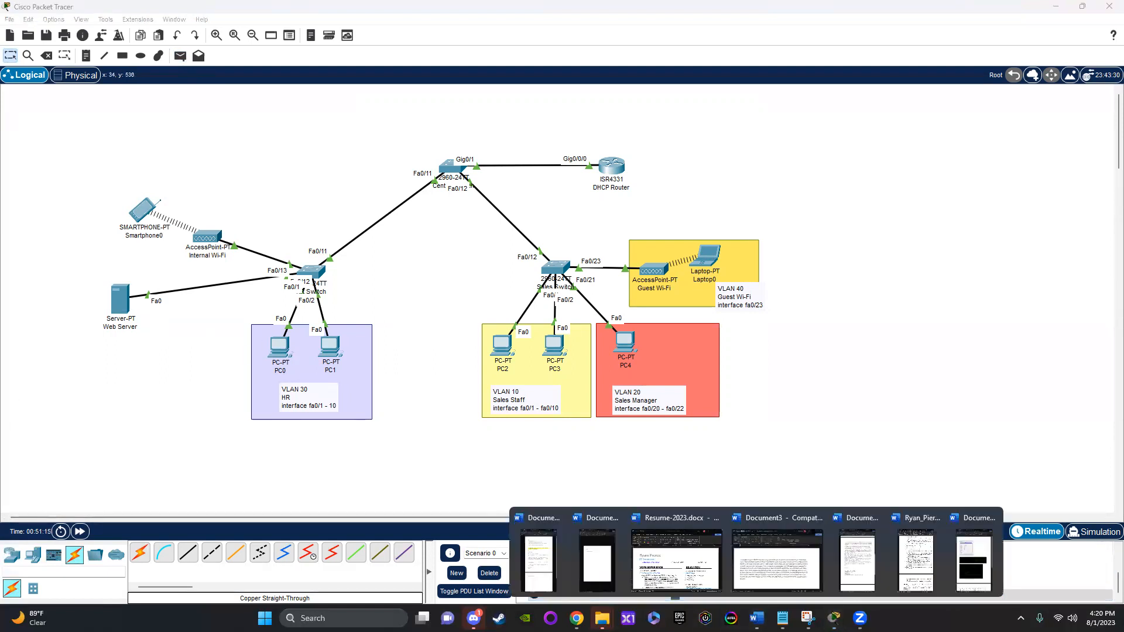
left_click(913, 562)
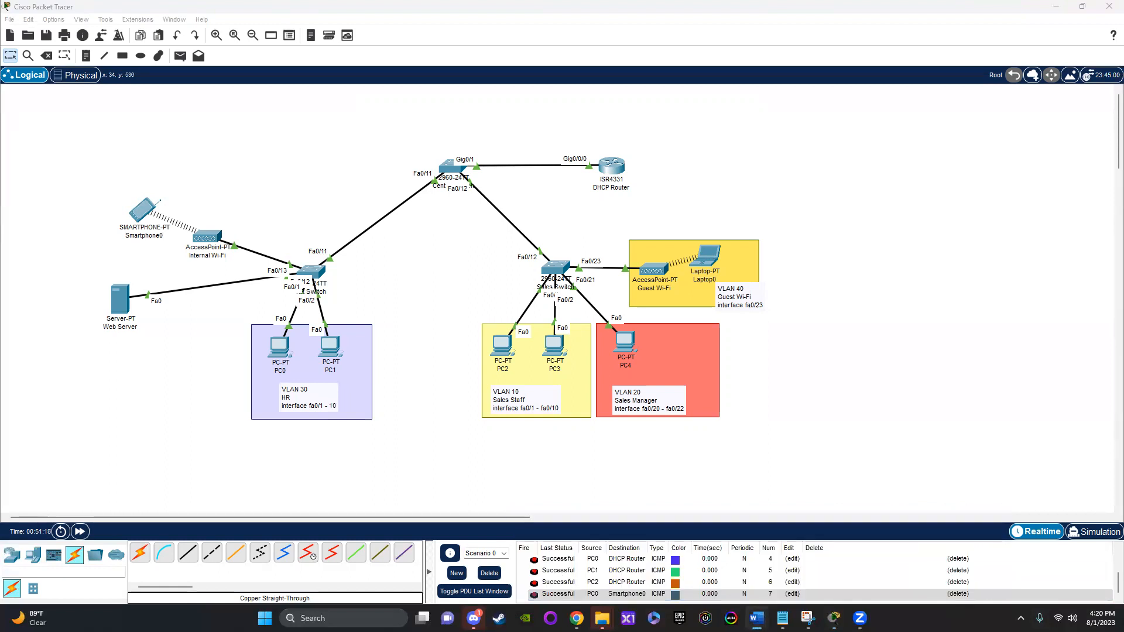
scroll(635, 382, "down", 16)
scroll(635, 383, "up", 6)
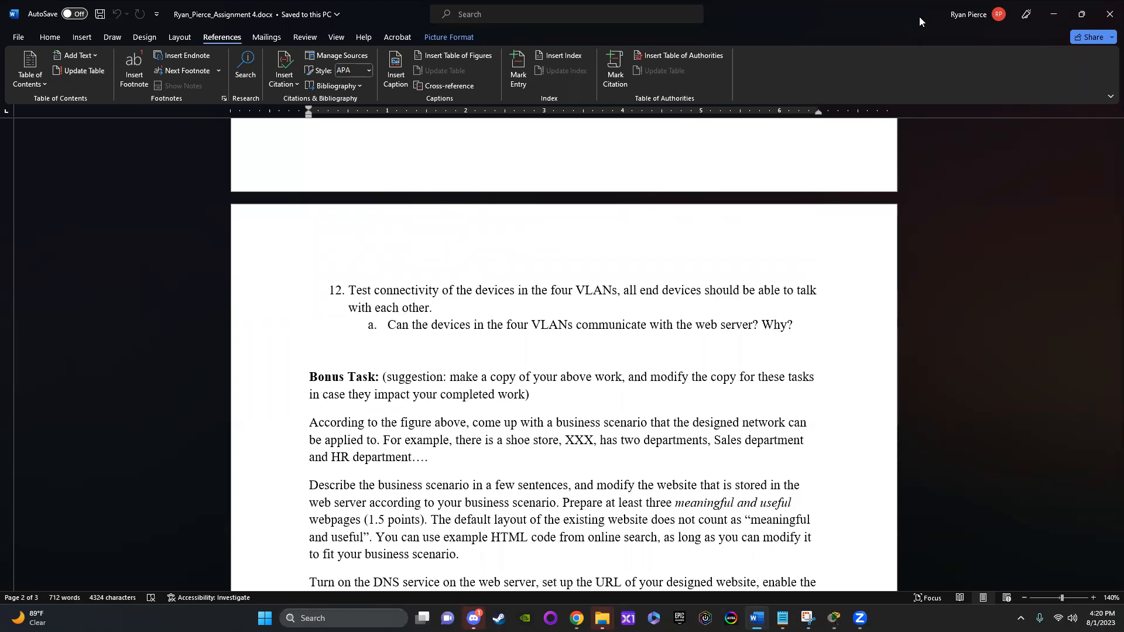
left_click_drag(919, 16, 1123, 16)
Step: Send simple PDUs to the Web Server from Smartphone0 and from Laptop0 to test their connectivity
left_click(180, 56)
left_click(145, 212)
left_click(120, 299)
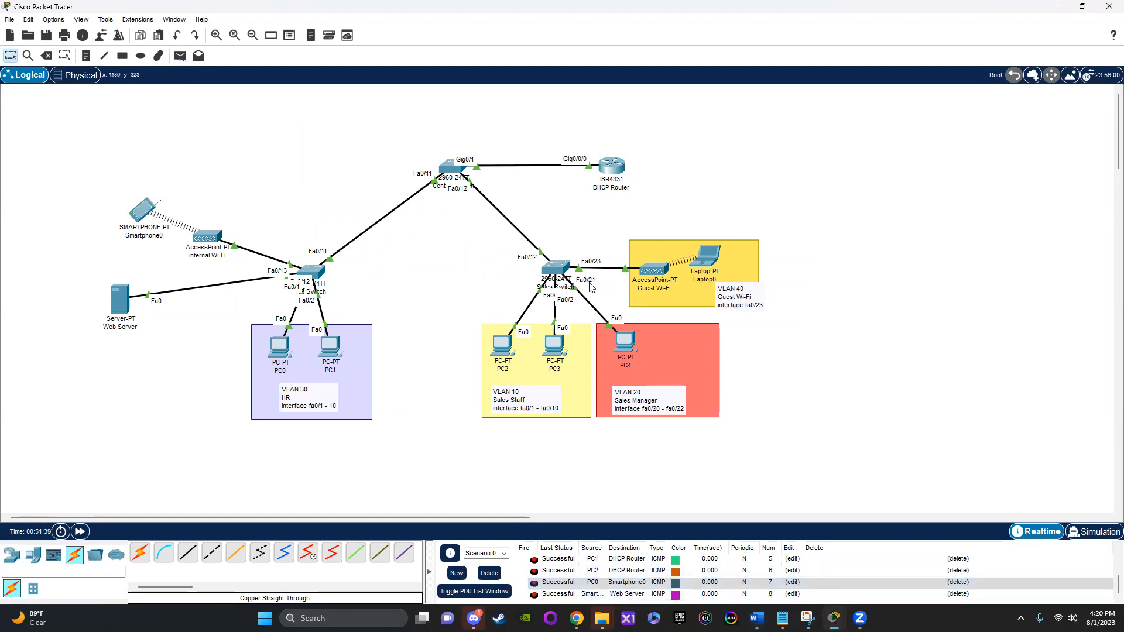
left_click(180, 55)
left_click(707, 252)
left_click(118, 304)
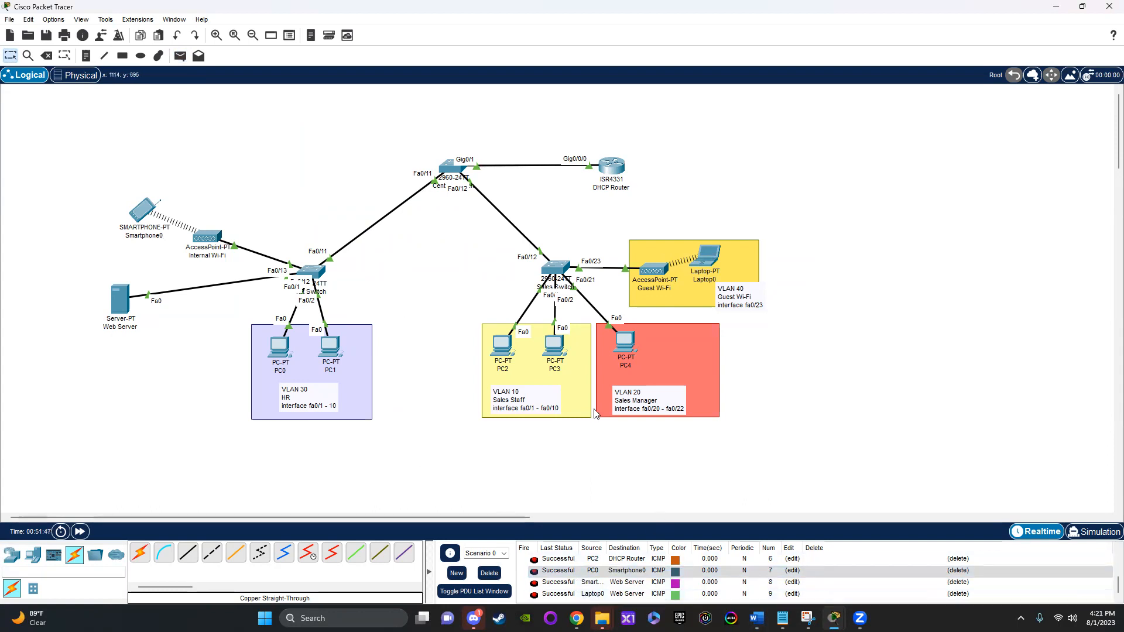
Step: Send simple PDUs to the Web Server from PC4 and from PC3 to test their connectivity
left_click(86, 56)
left_click(180, 56)
left_click(625, 341)
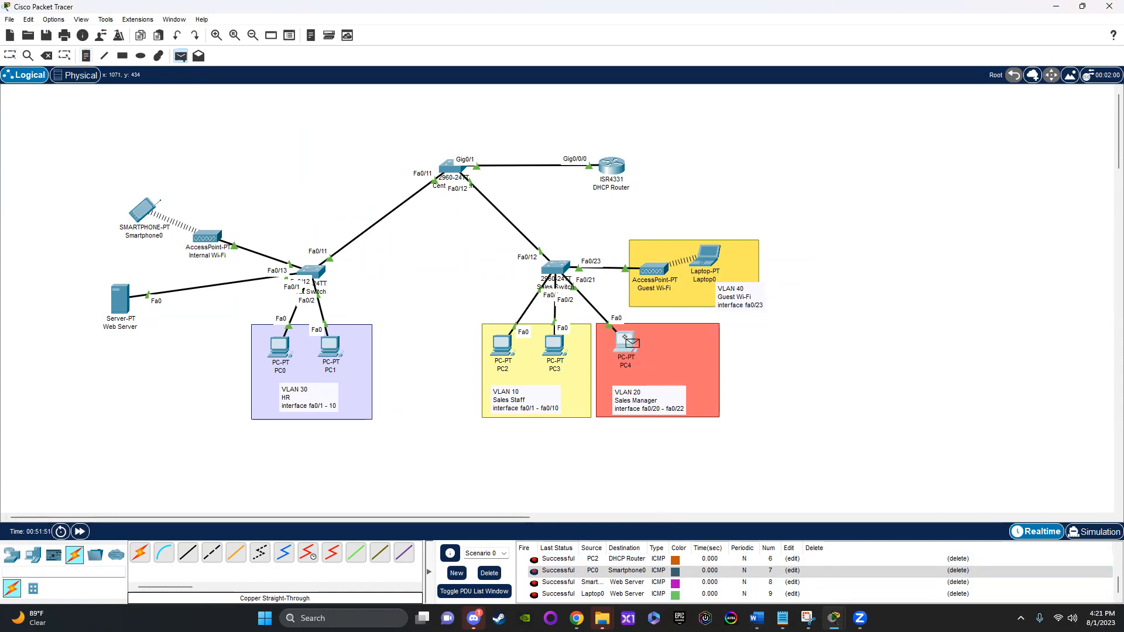
left_click(141, 298)
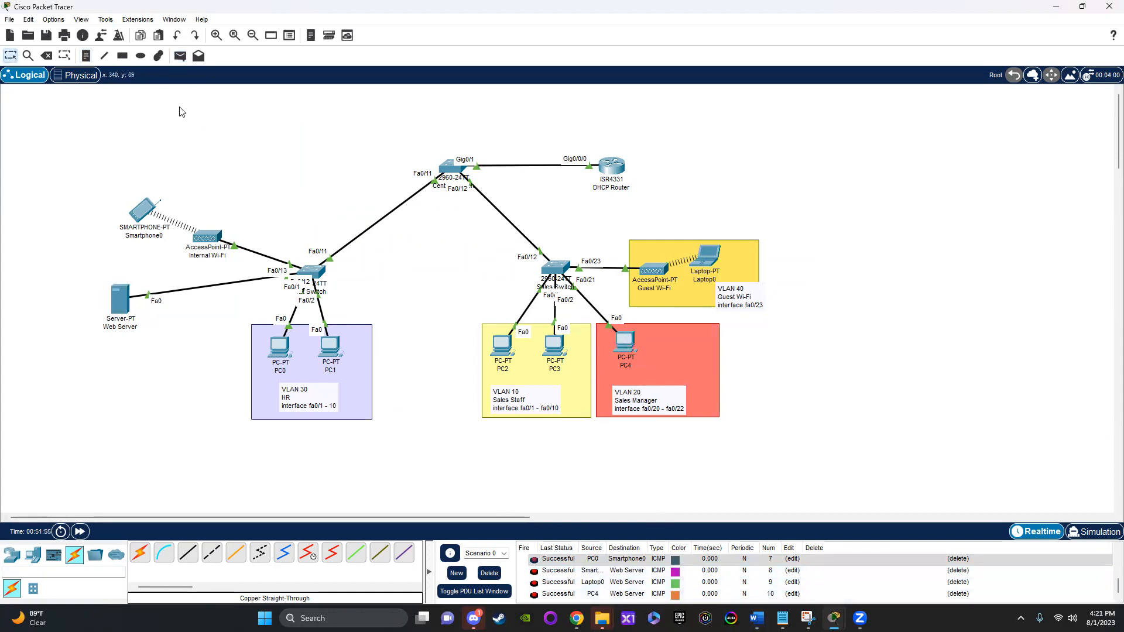
left_click(180, 55)
left_click(557, 349)
left_click(123, 311)
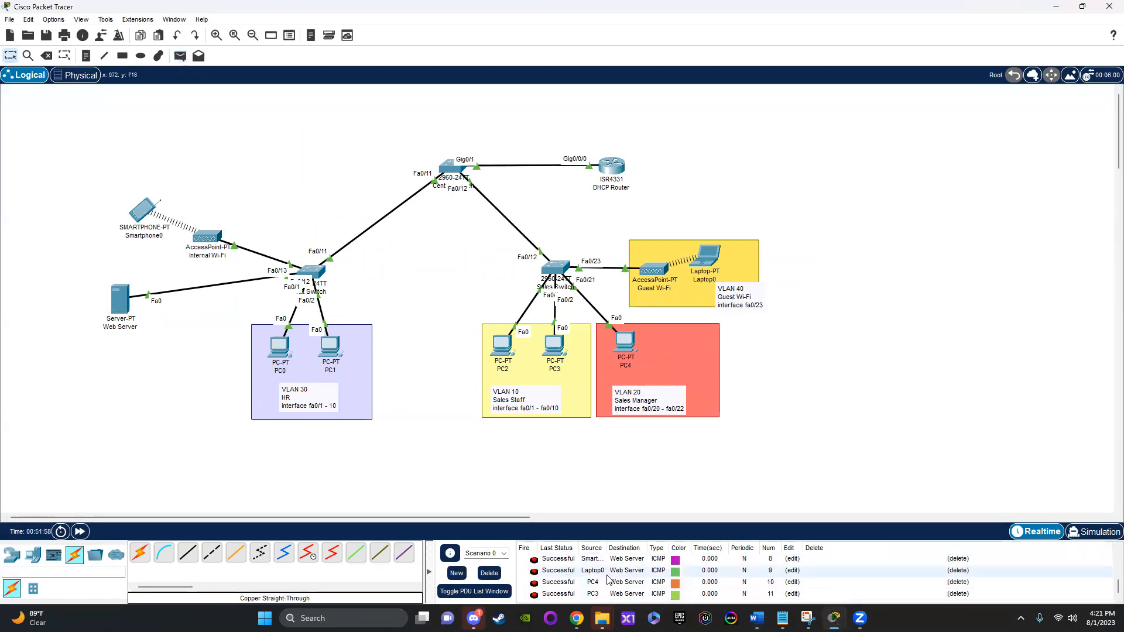
Step: Test connectivity to the Web Server with simple PDUs from PC2, PC1 and PC0
left_click(180, 56)
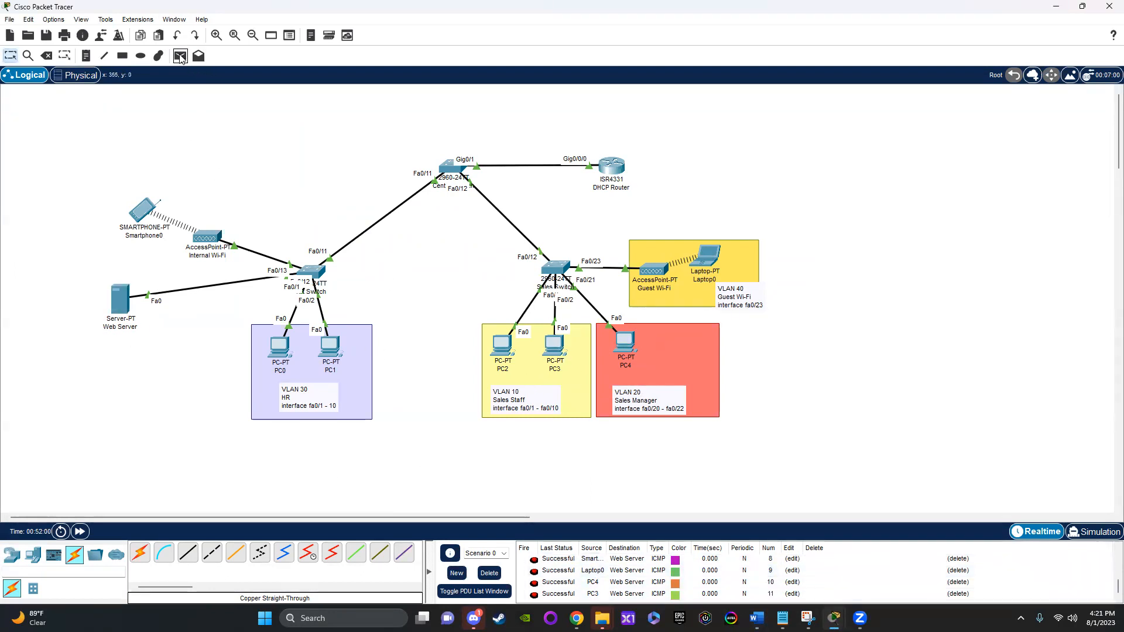
left_click(504, 340)
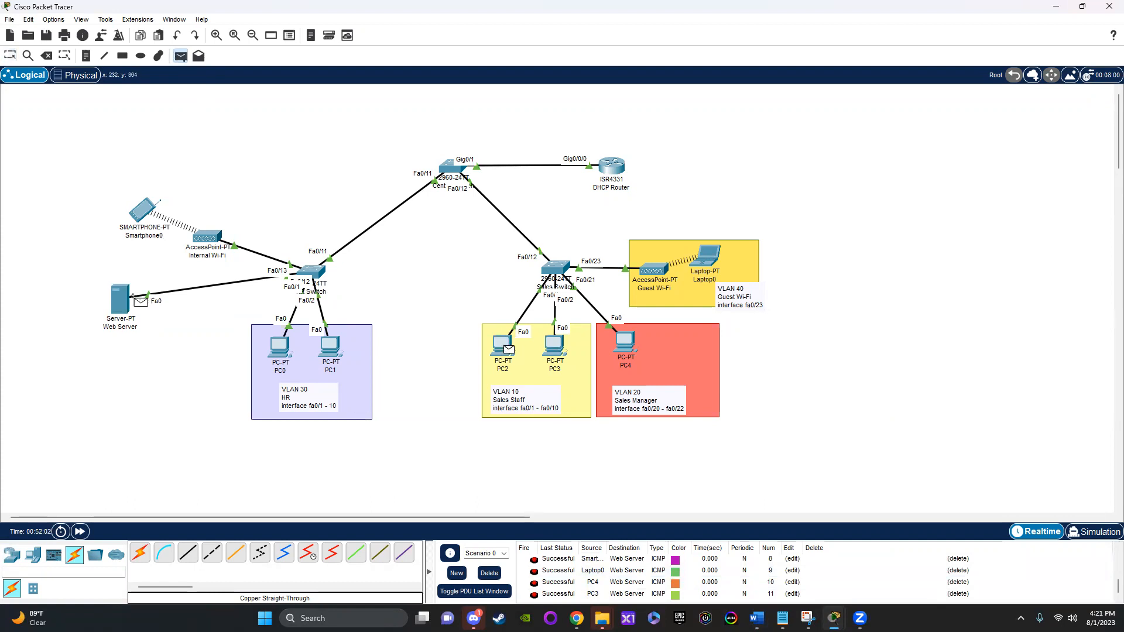
left_click(123, 297)
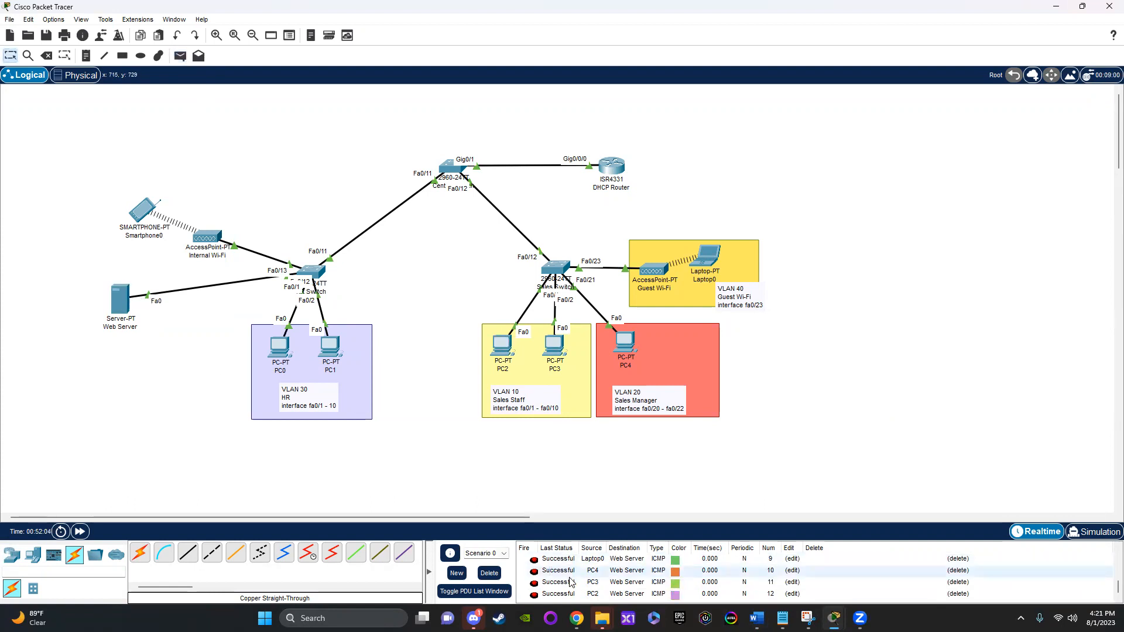
left_click(181, 56)
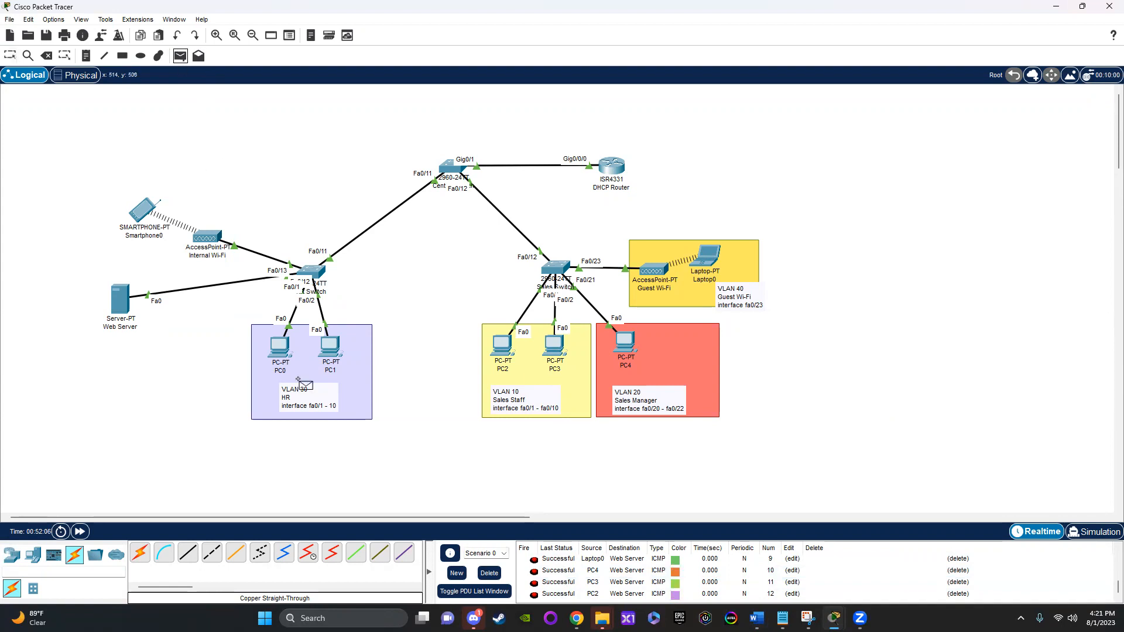
left_click(330, 347)
left_click(120, 298)
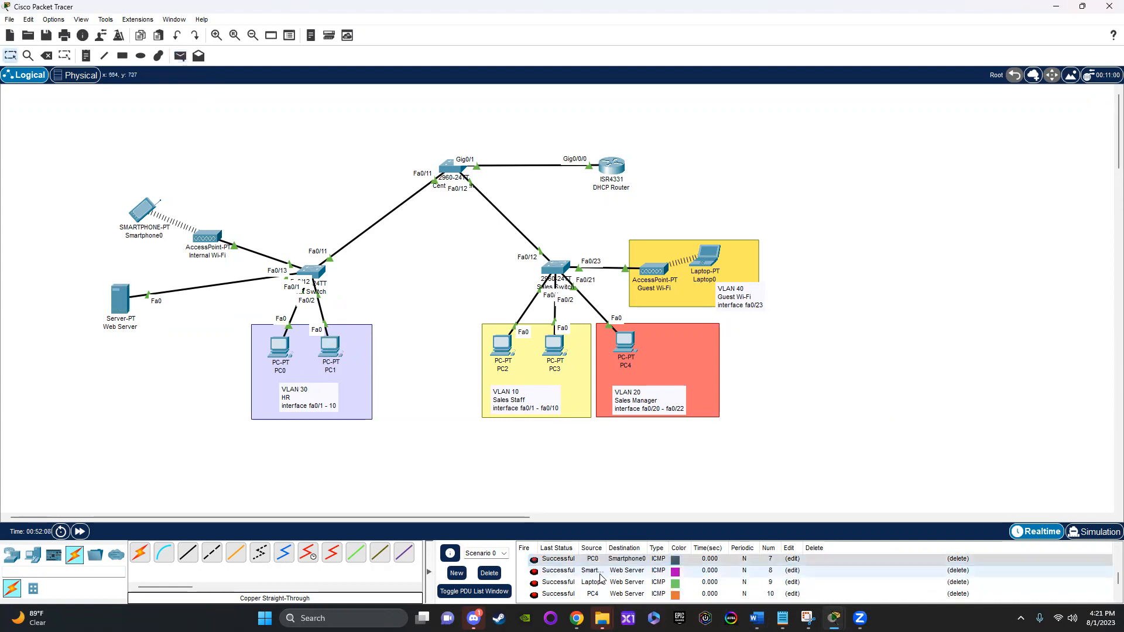
left_click(181, 56)
left_click(280, 347)
left_click(120, 300)
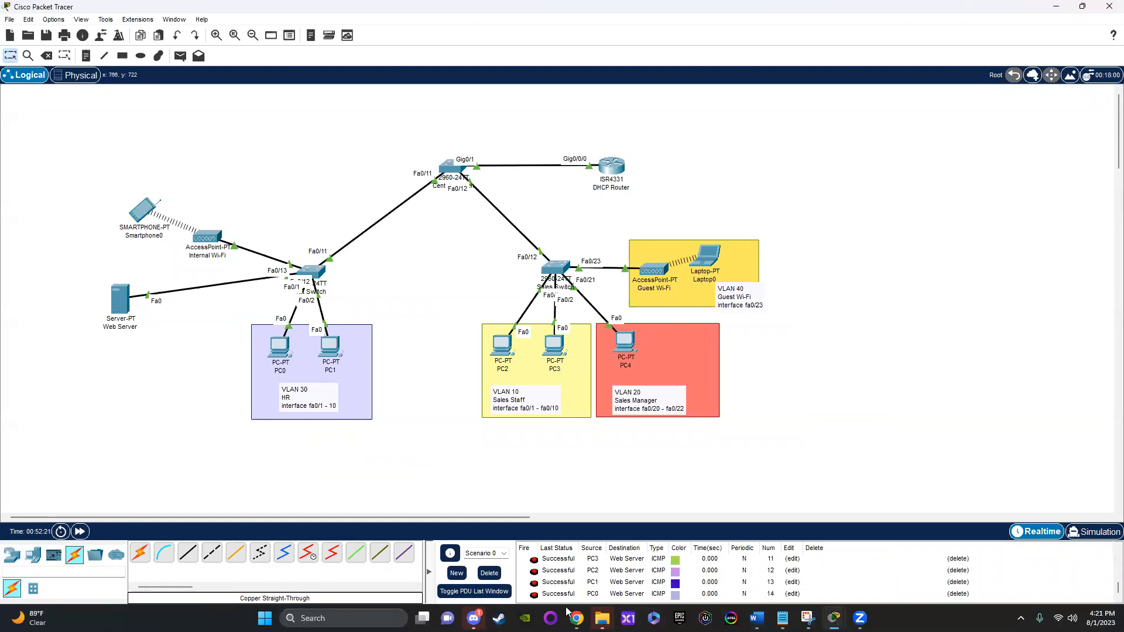
Step: Show the PDU list in its own window, enlarge it to review all test entries, and shrink it to uncover the topology
left_click(474, 592)
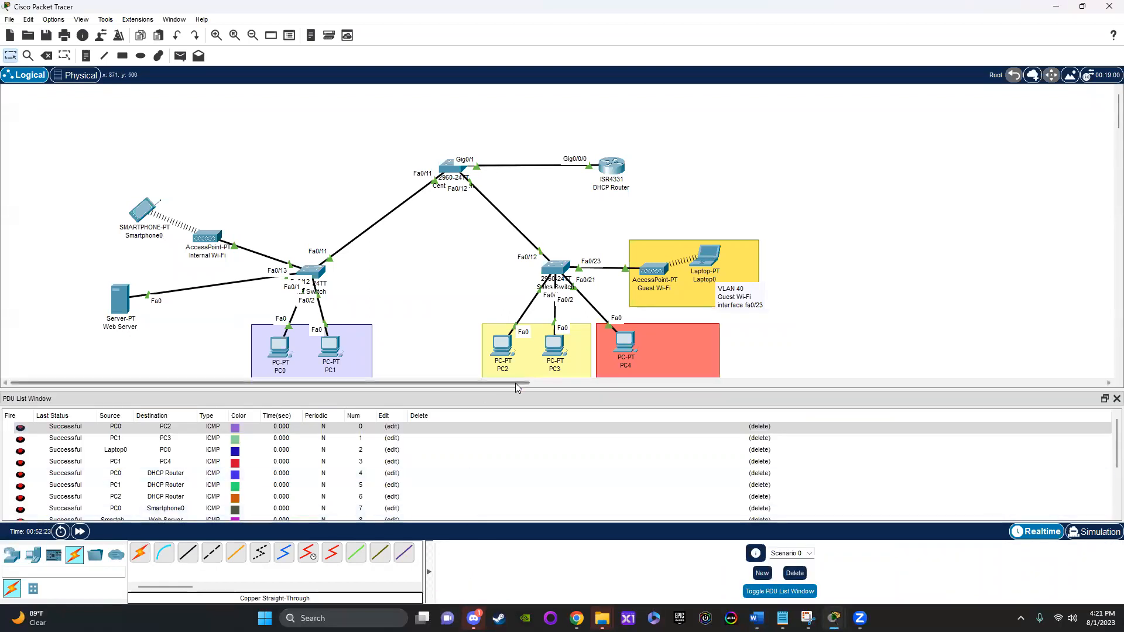
left_click_drag(516, 393, 530, 203)
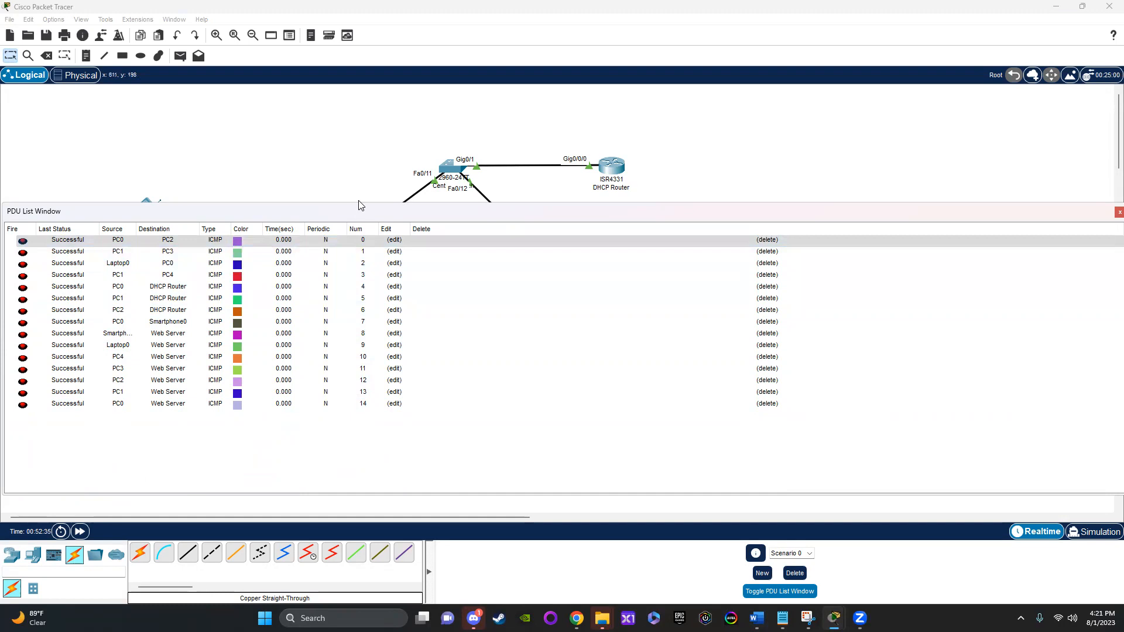
left_click_drag(358, 203, 359, 414)
Step: Send a simple PDU from PC2 to Smartphone0, review its entry in the enlarged PDU list, and shrink the list again
left_click(180, 56)
key("Escape")
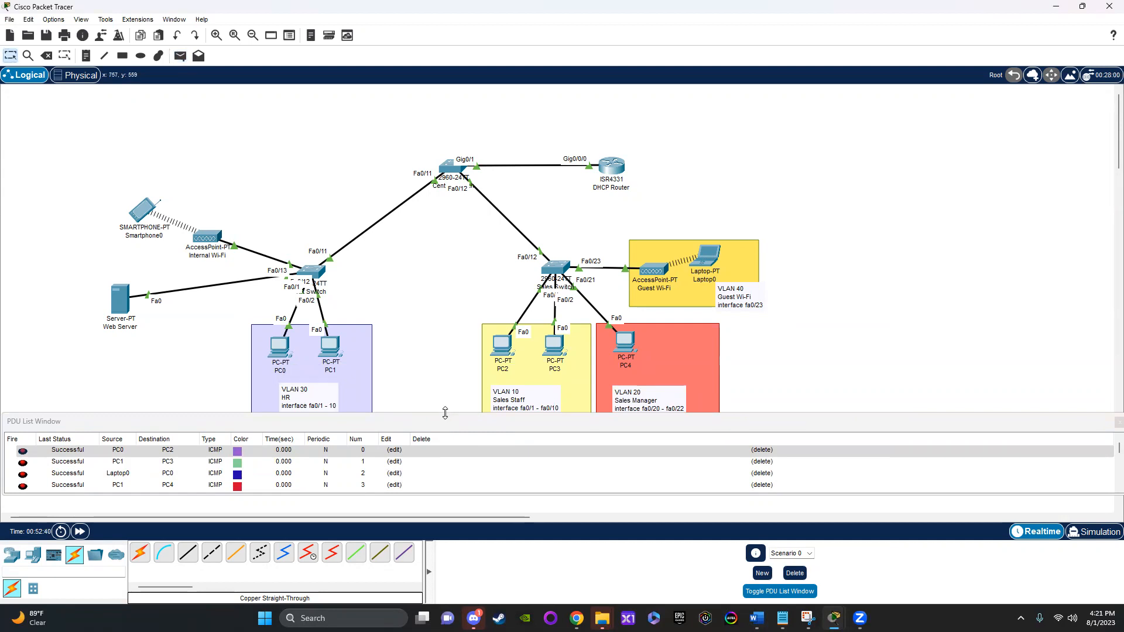
left_click_drag(445, 413, 494, 251)
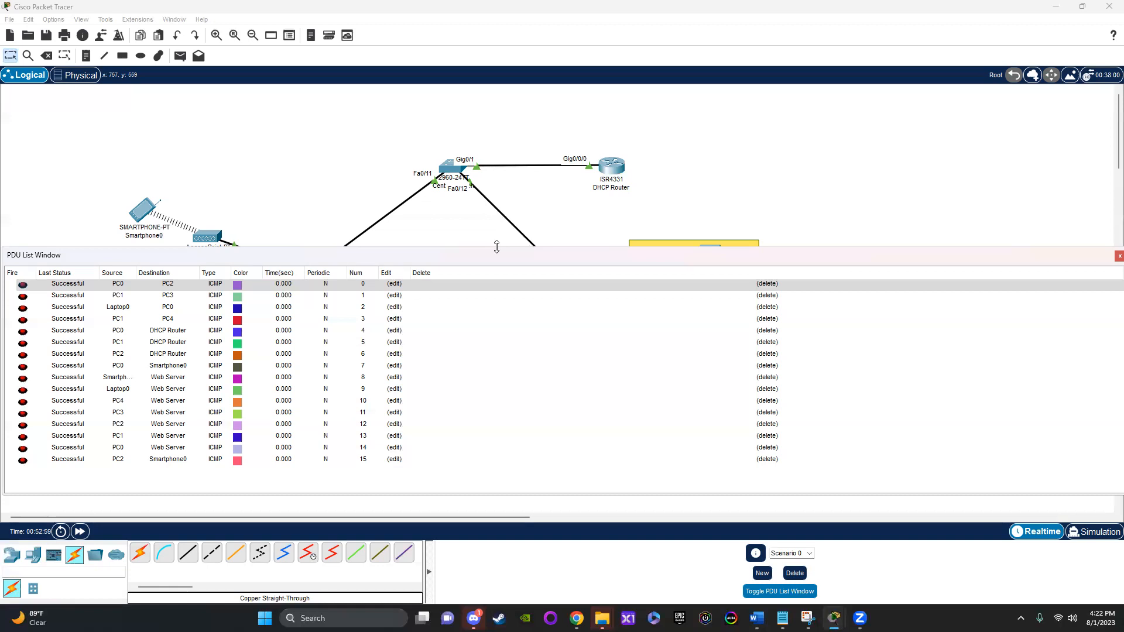
left_click_drag(496, 246, 497, 433)
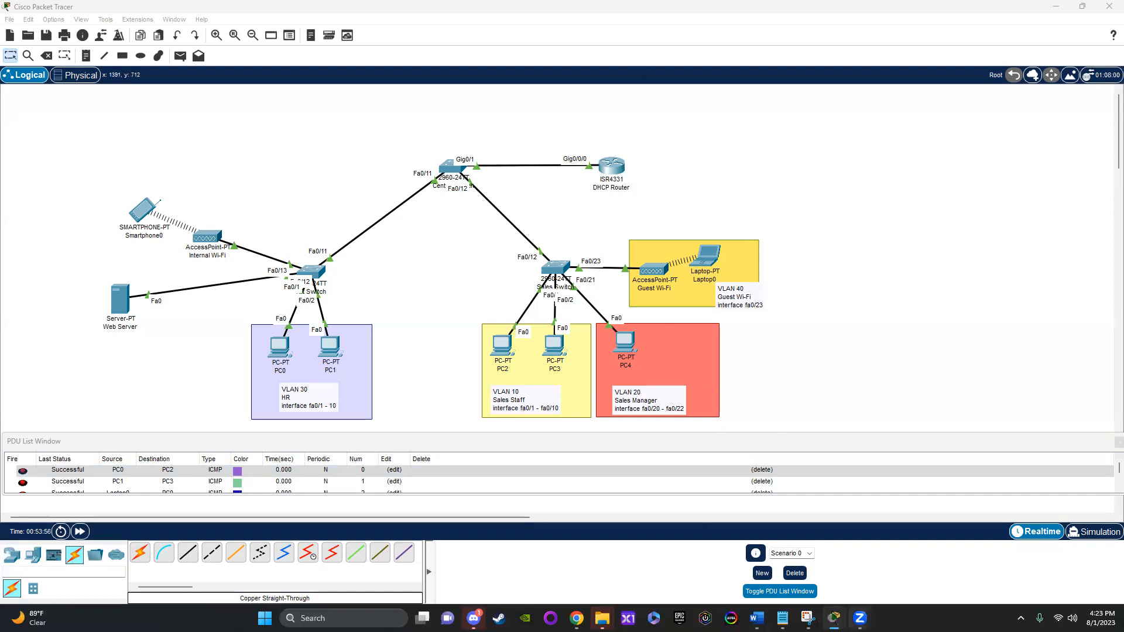
mouse_move(859, 618)
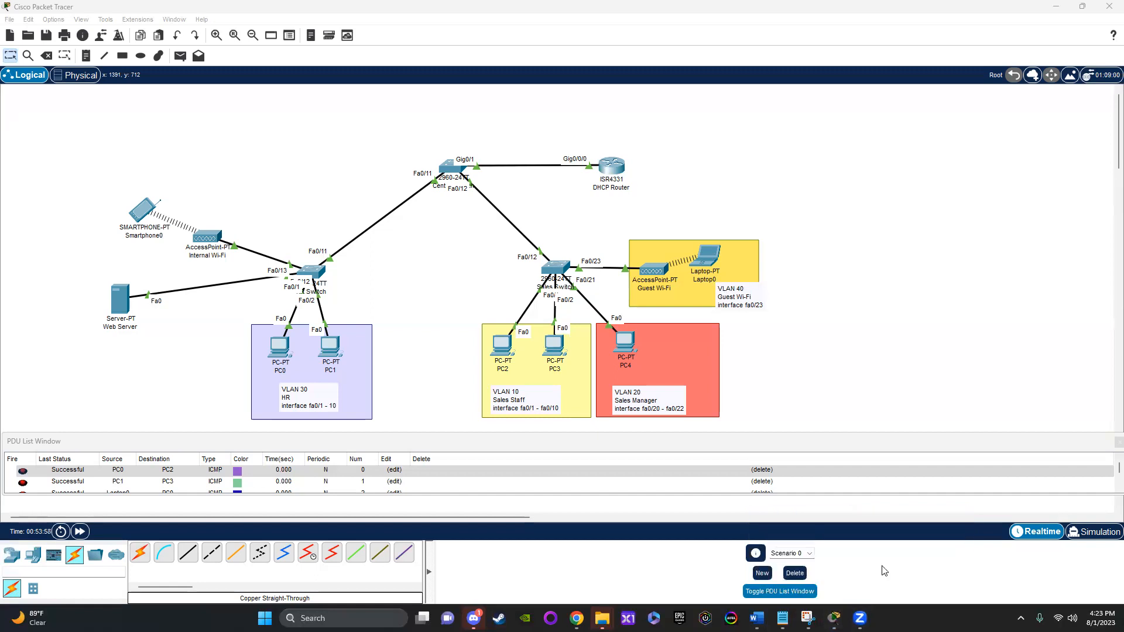